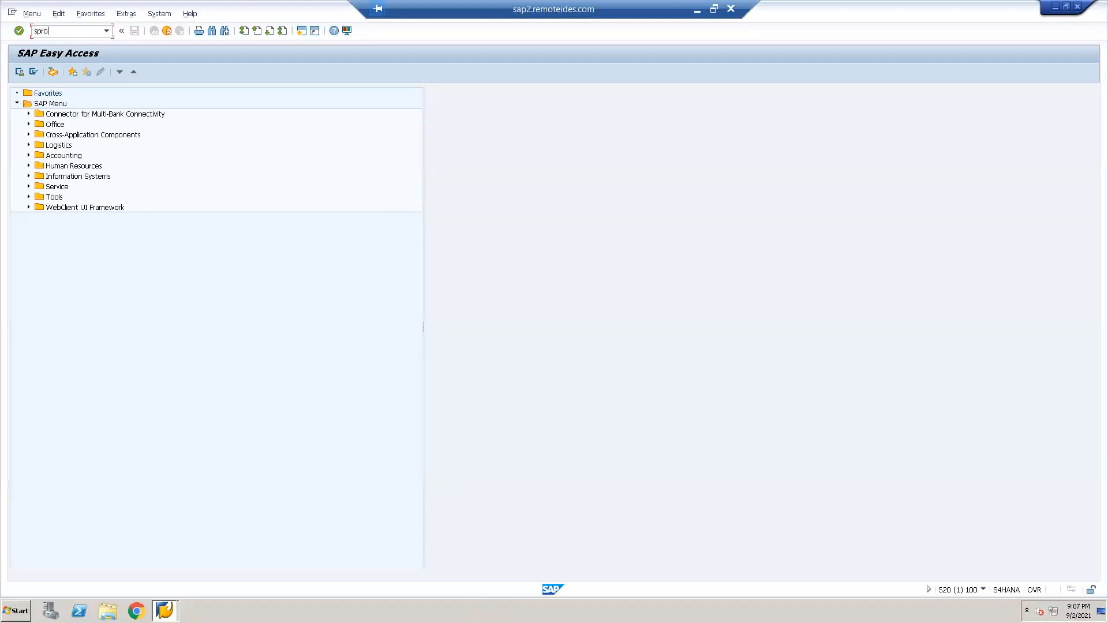
- Run transaction spro and open the Define Storage Type activity in the Master Data of SCM Extended Warehouse Management
left_click(76, 73)
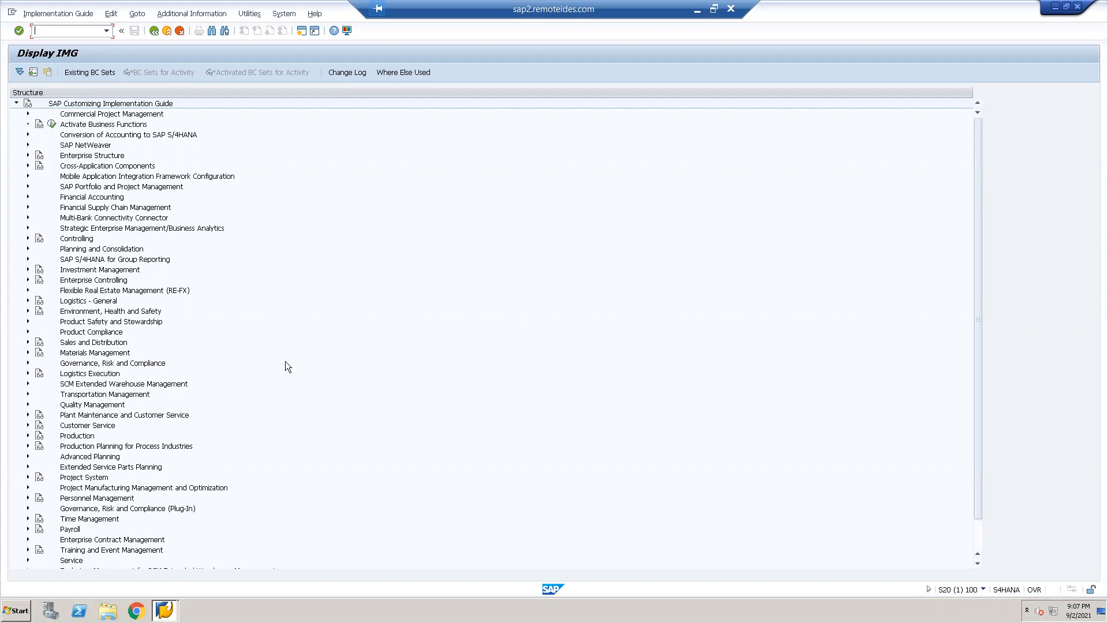
scroll(972, 394, "down", 2)
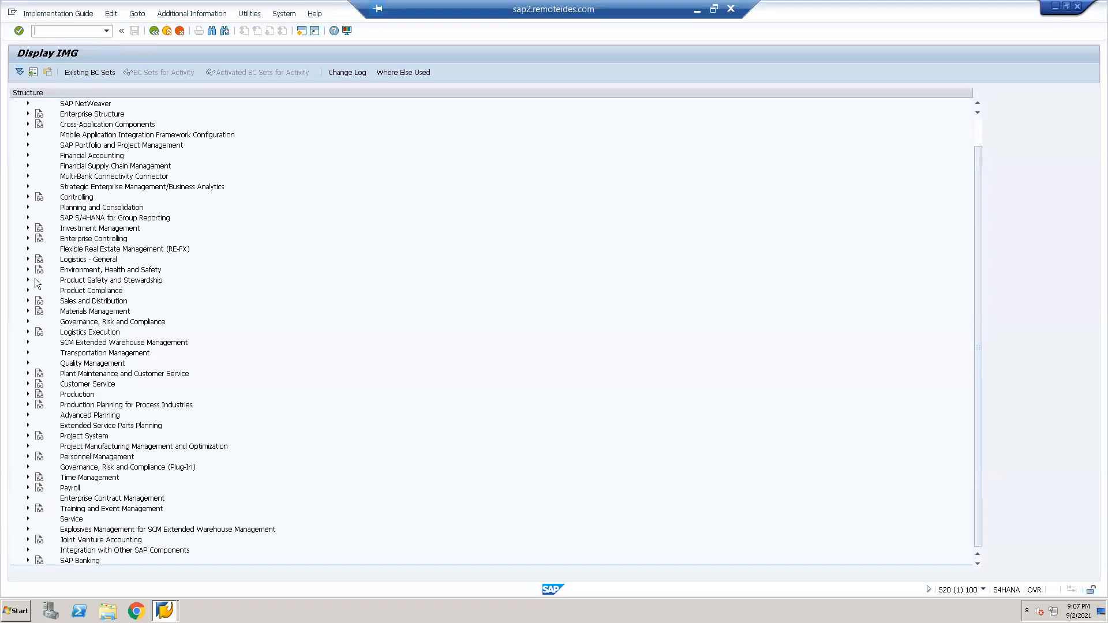
left_click(27, 342)
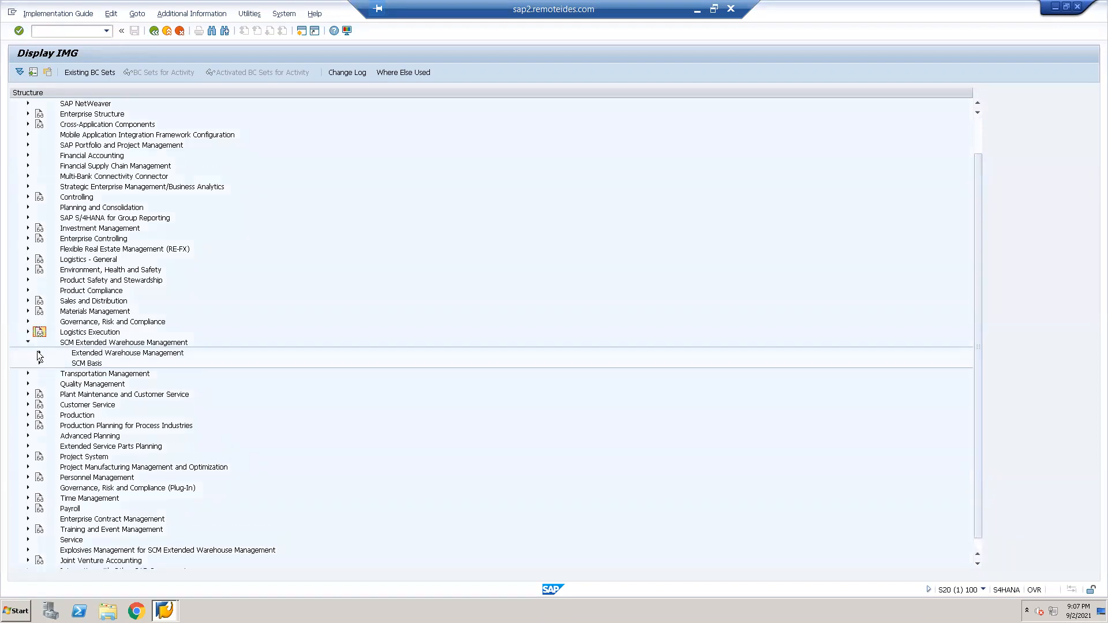
left_click(38, 354)
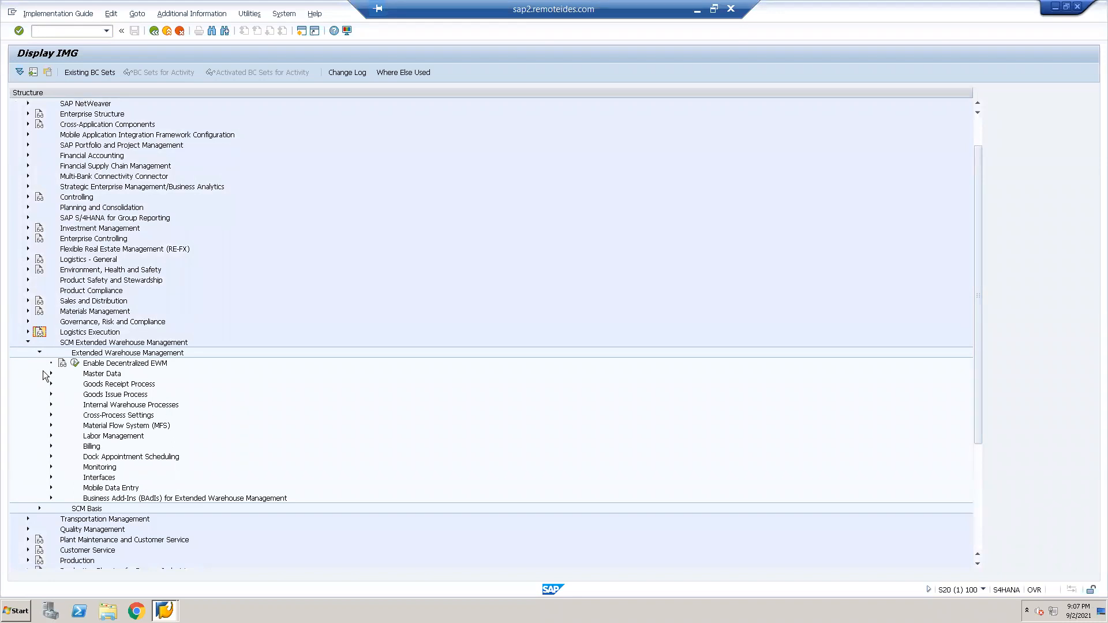
left_click(51, 374)
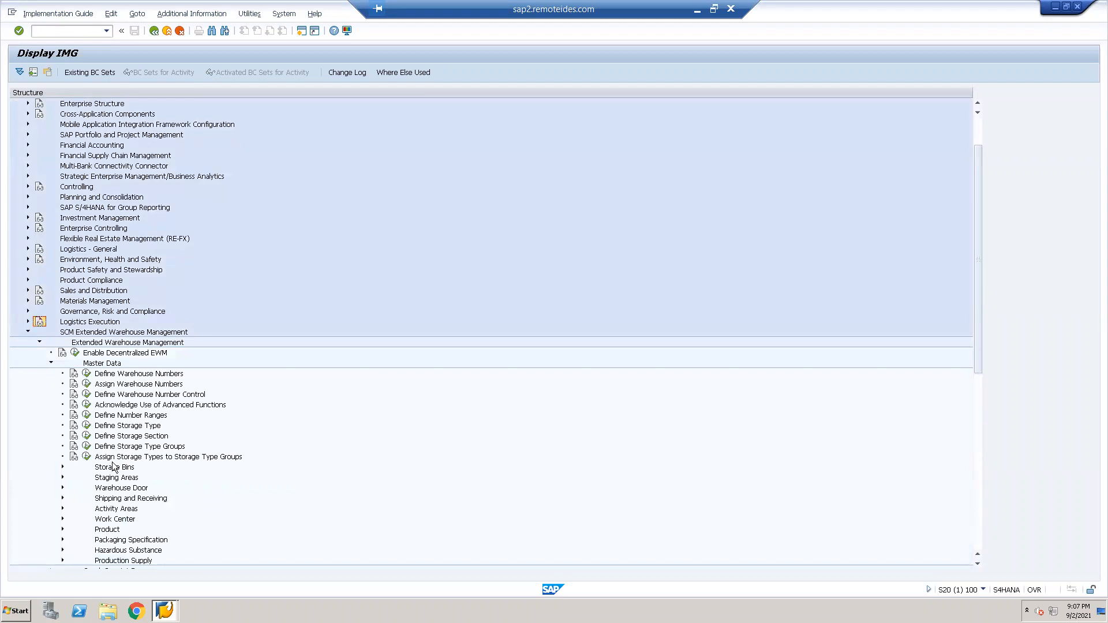
left_click(87, 426)
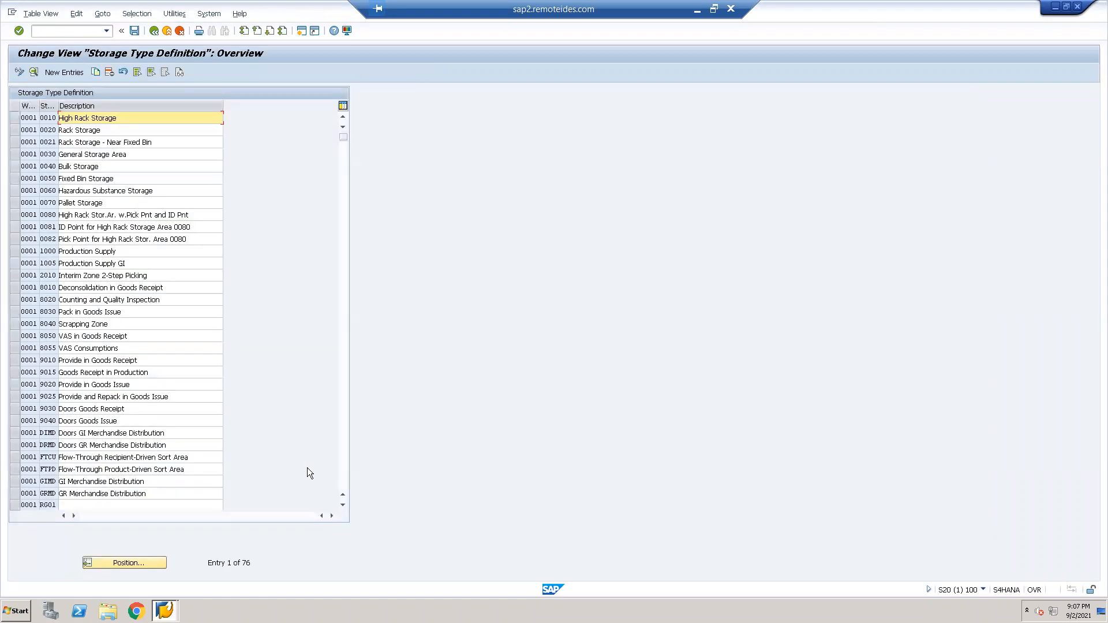
- Position the storage type list at the entries of warehouse number EWM1
left_click(138, 563)
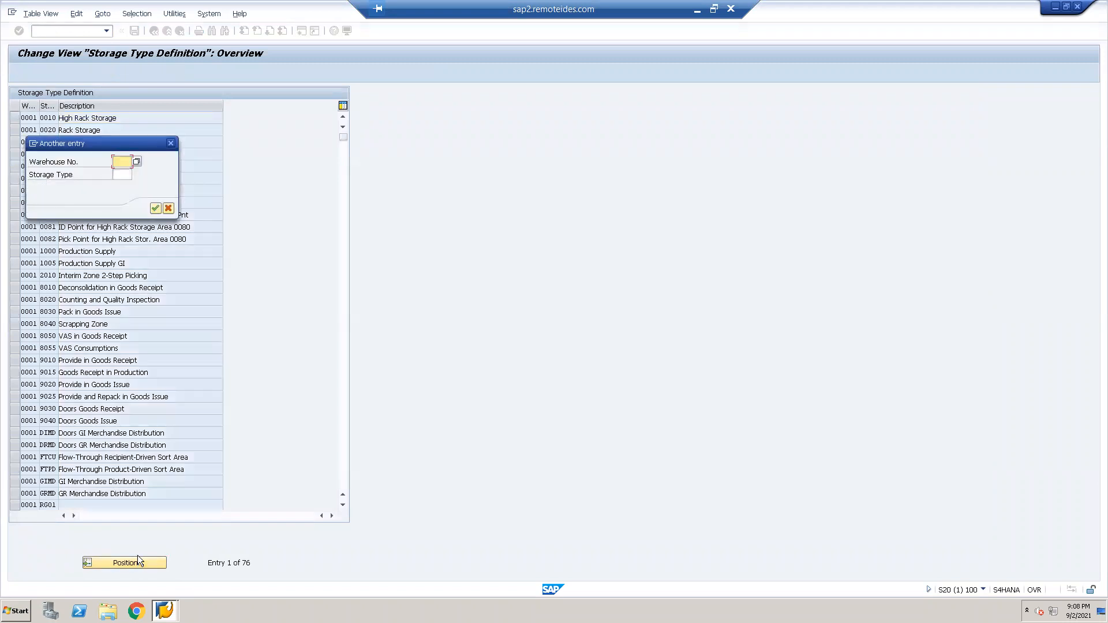
type("EWM1")
key("Return")
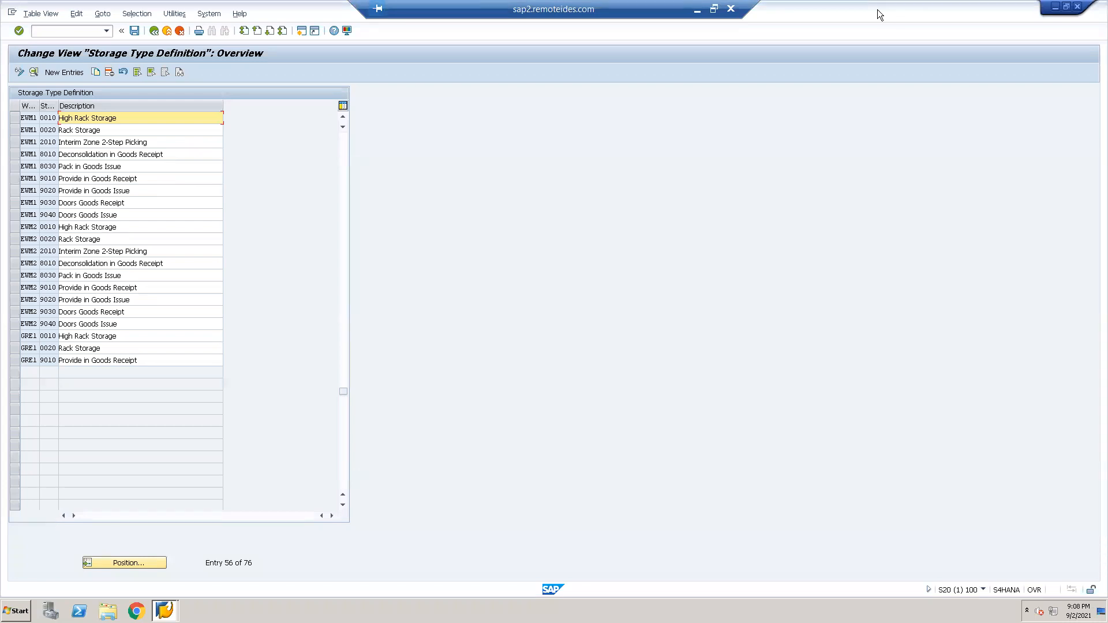
- Open a second session and select Maintain Supply Chain Unit in the Extended Warehouse Management master data under Logistics
left_click(301, 31)
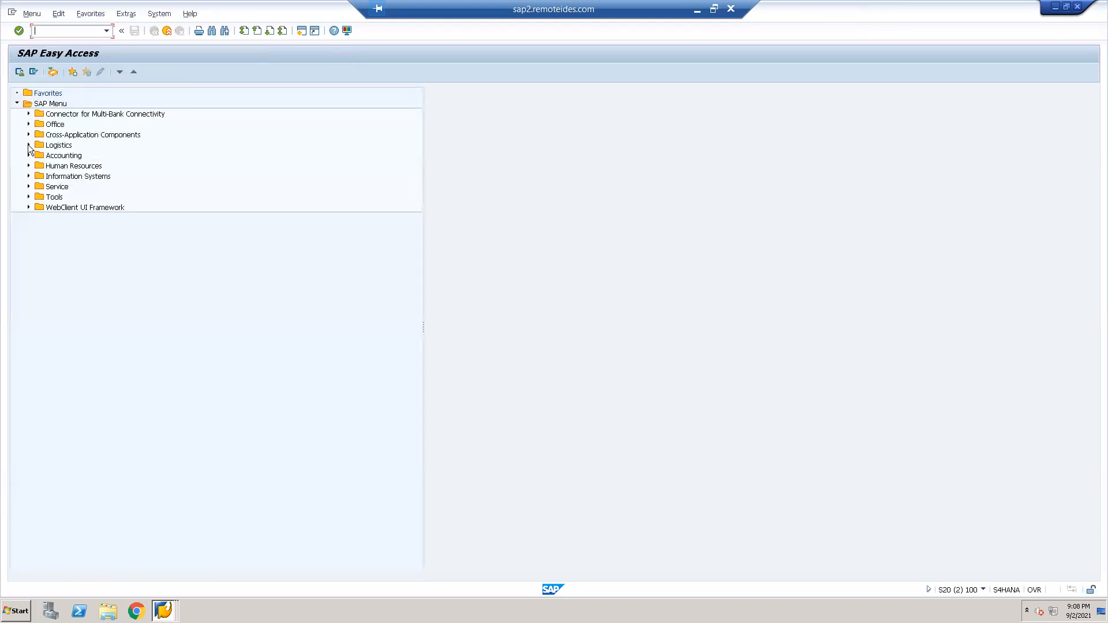
left_click(28, 145)
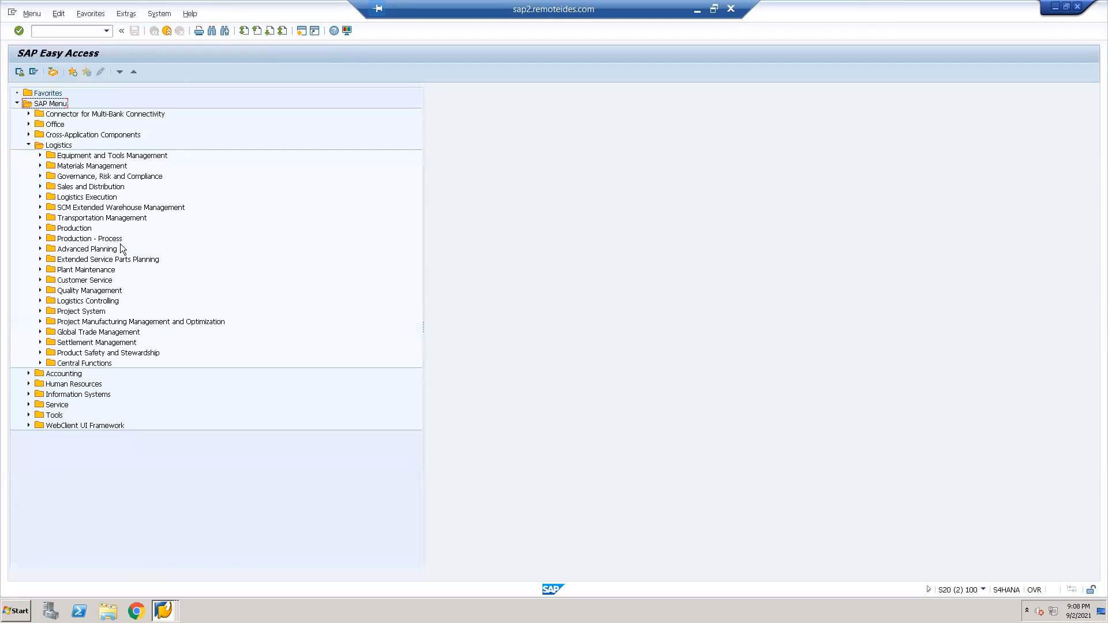
left_click(39, 208)
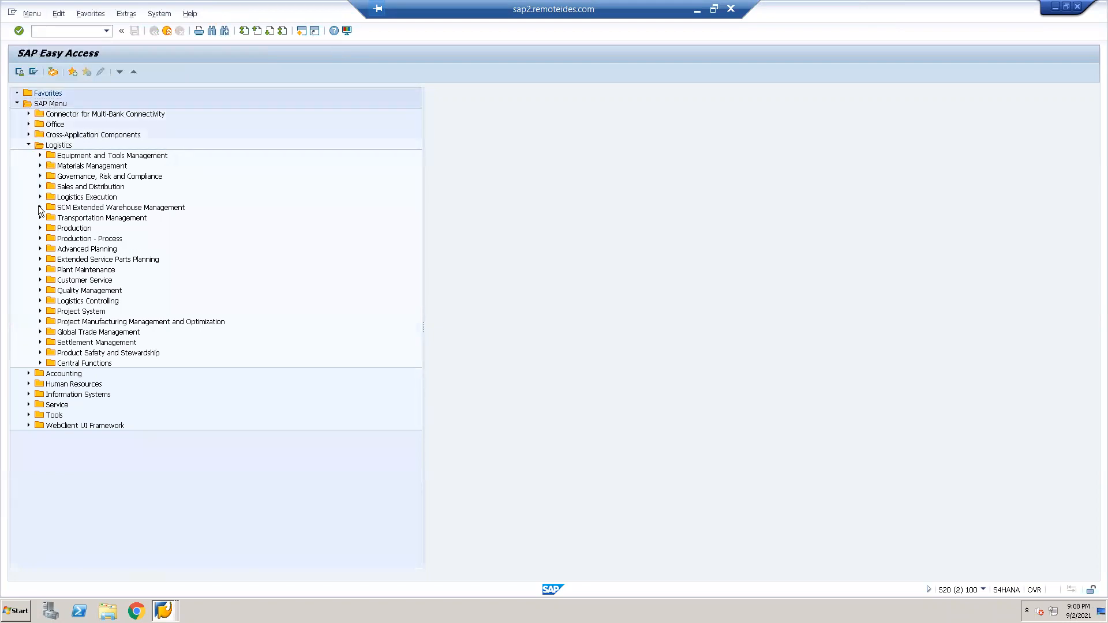
left_click(51, 217)
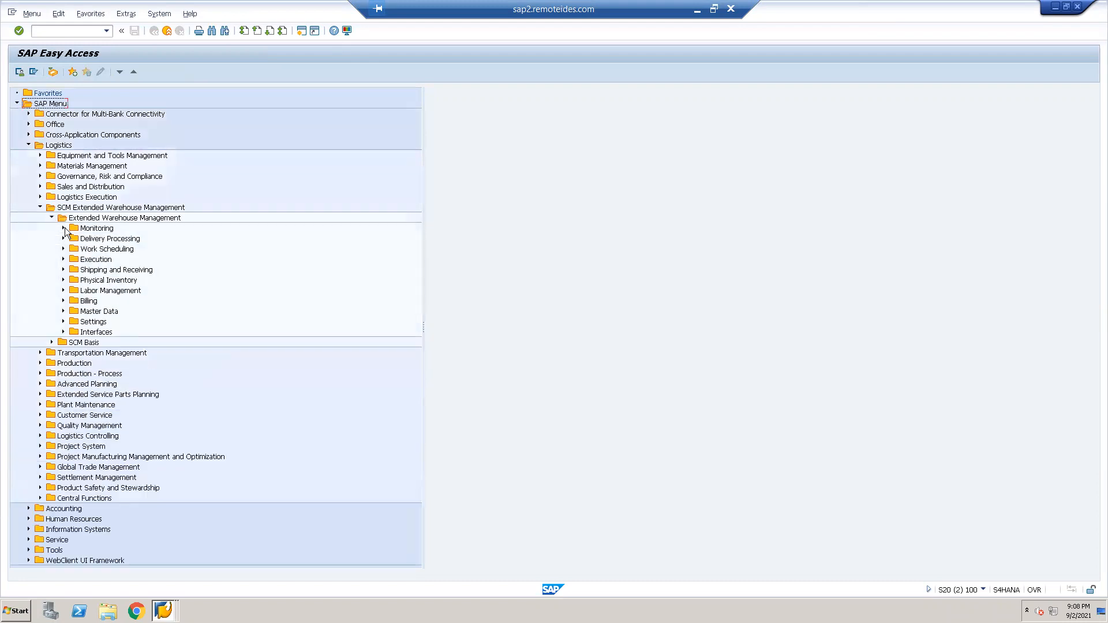
left_click(63, 312)
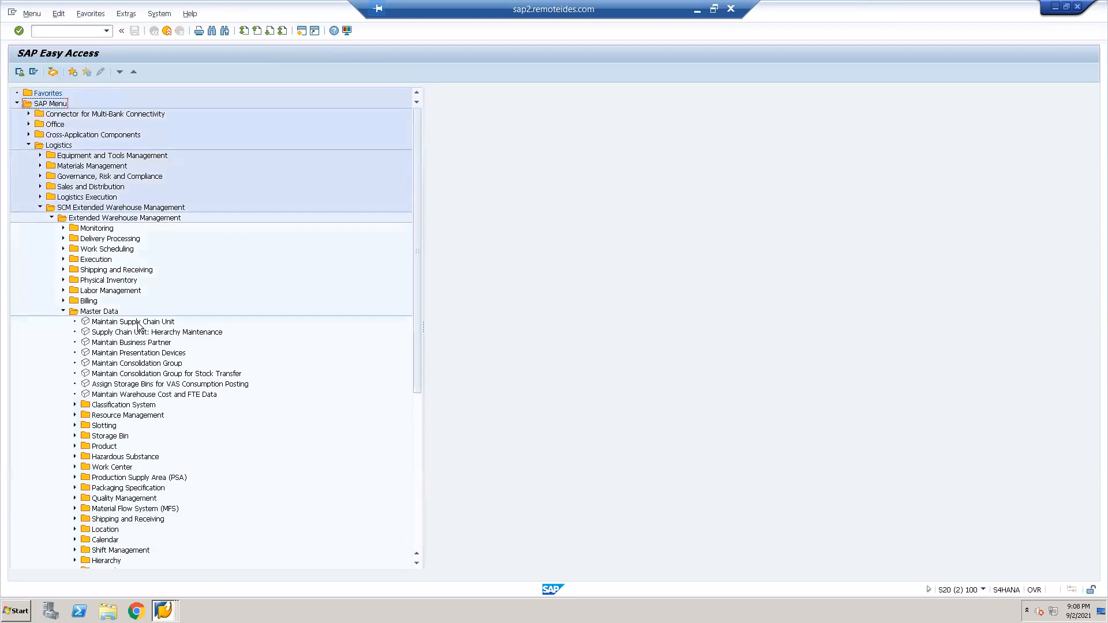
left_click(139, 324)
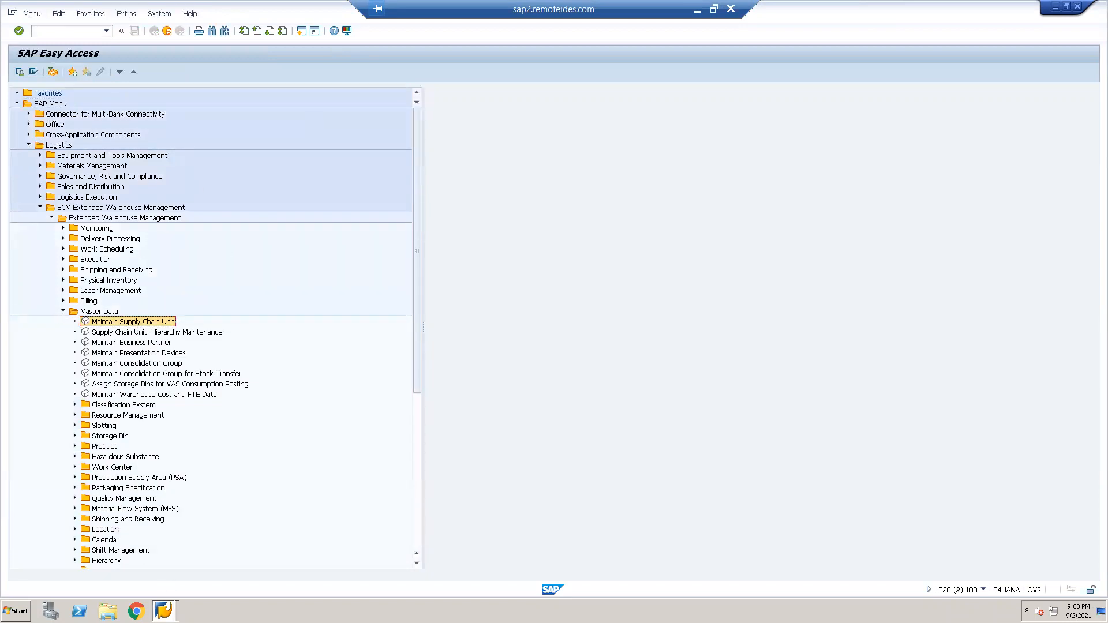
- Return to the customizing session, leave the storage type list and open the Define Storage Section activity
left_click(164, 610)
left_click(173, 568)
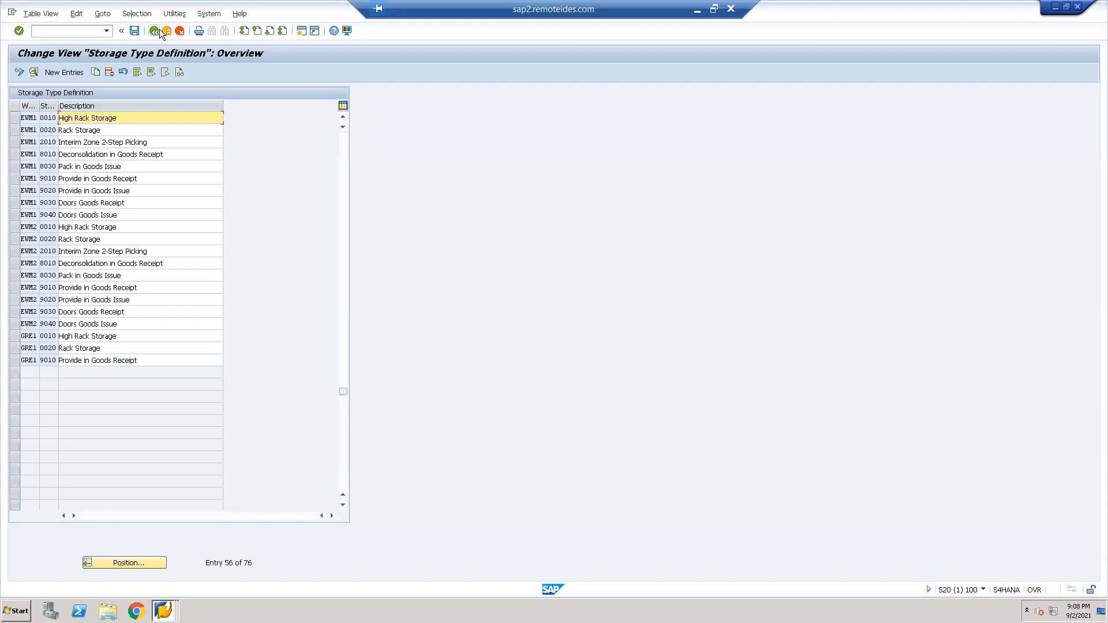
left_click(159, 29)
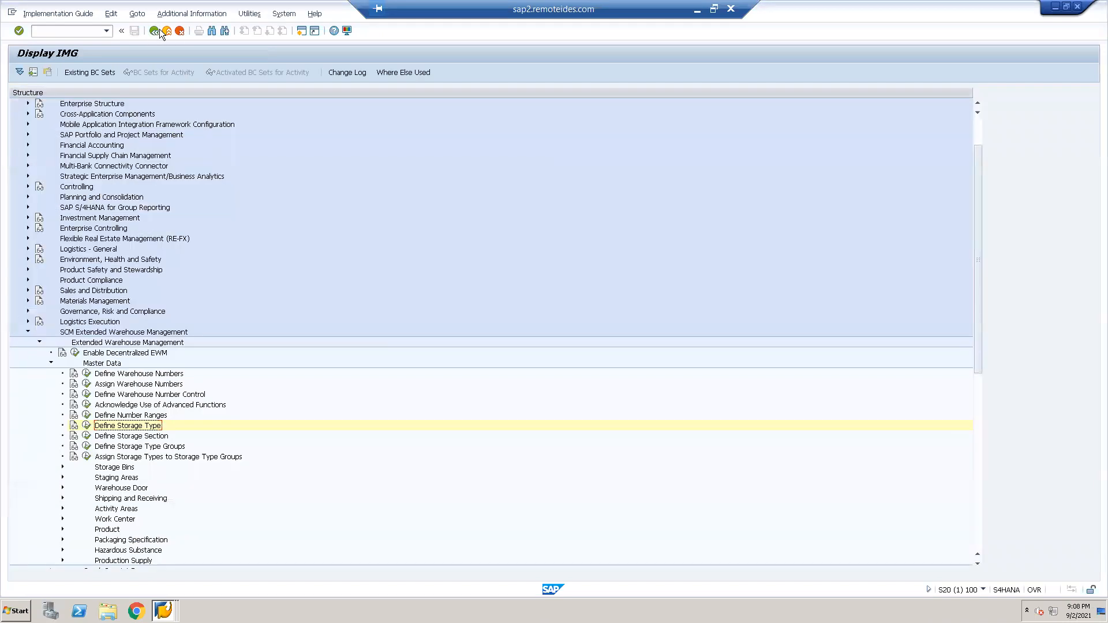
scroll(225, 359, "down", 1)
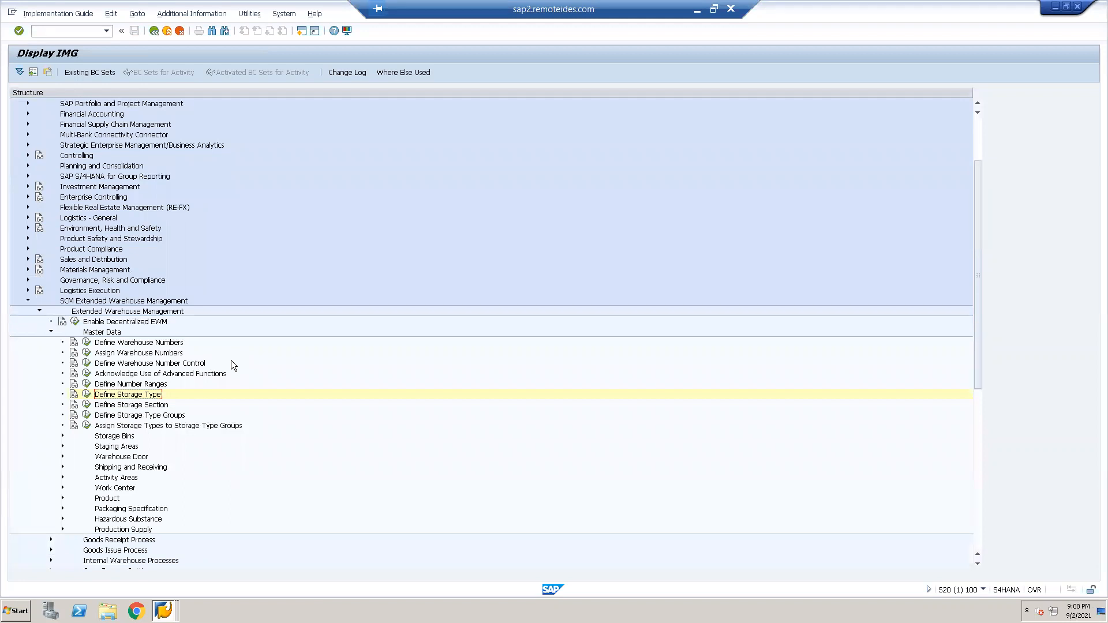
left_click(87, 404)
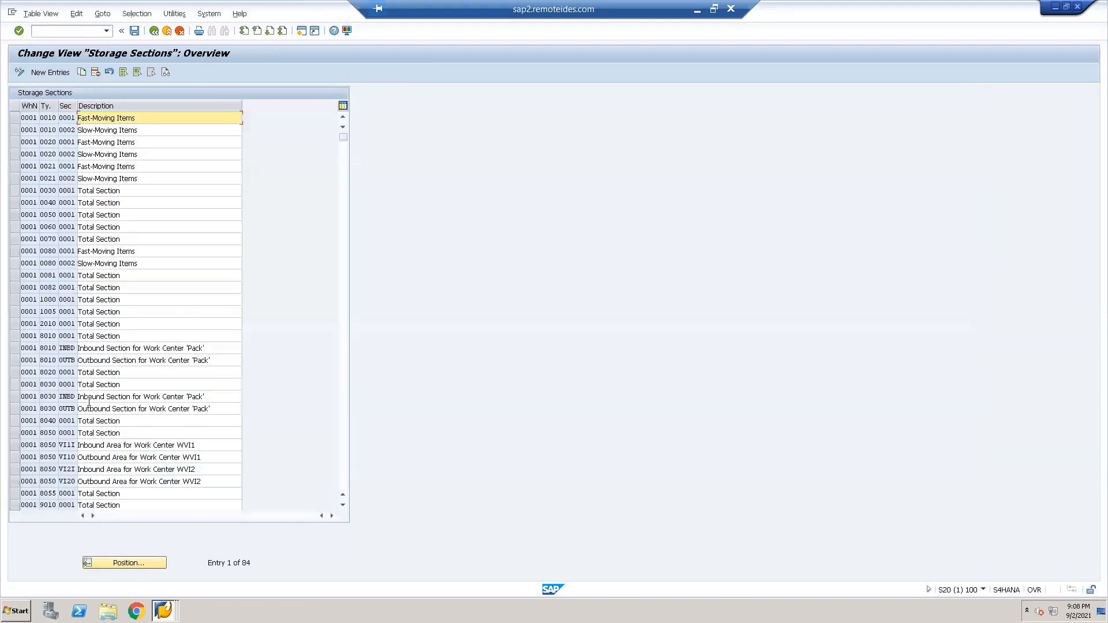
- Look up the EWM warehouse in the storage sections list, return to the first entries and leave the view
left_click(145, 562)
type("ewm")
key("Return")
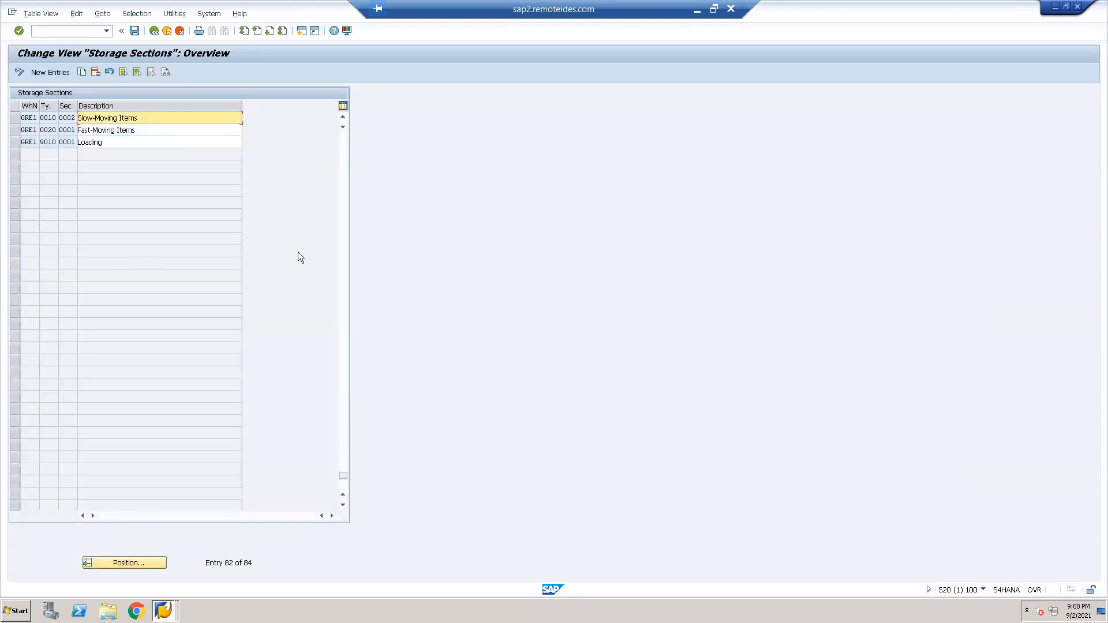
left_click_drag(343, 475, 342, 122)
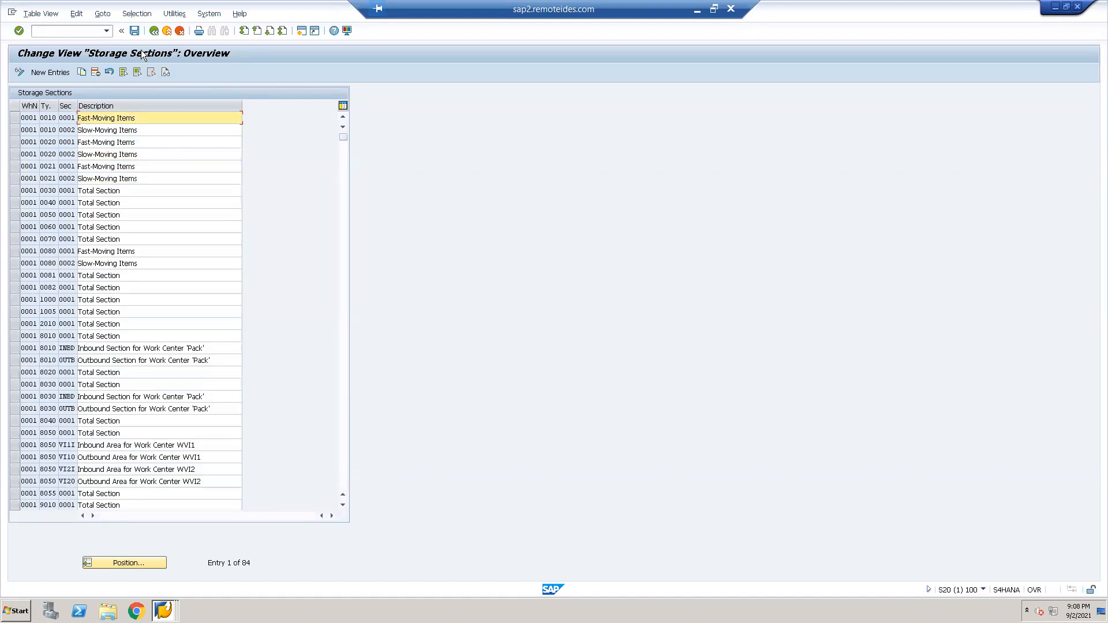
left_click(155, 31)
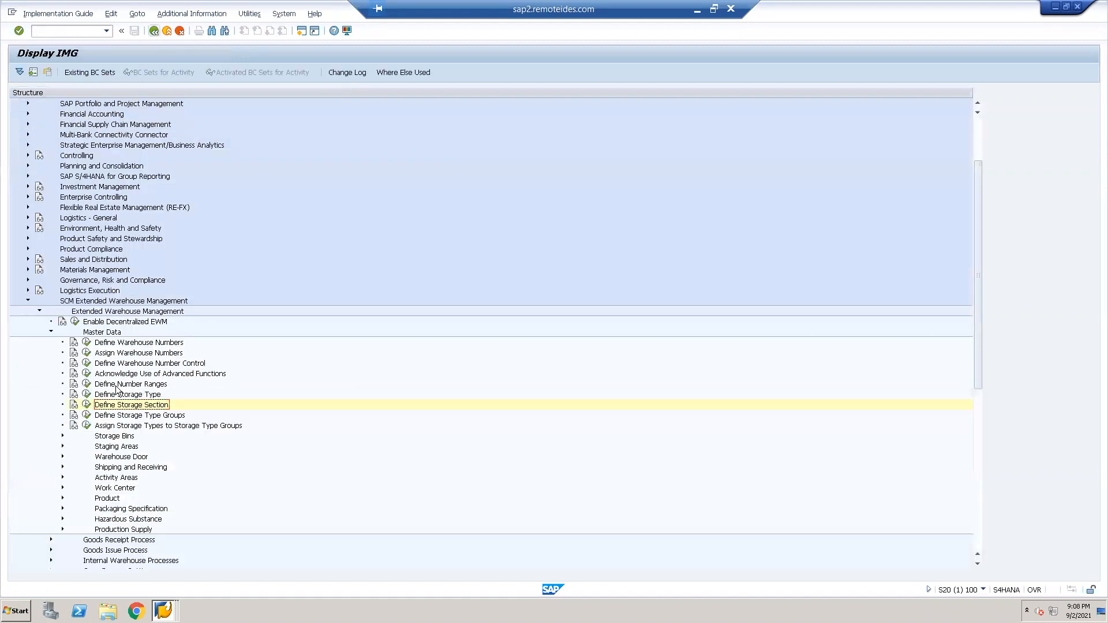
left_click(87, 395)
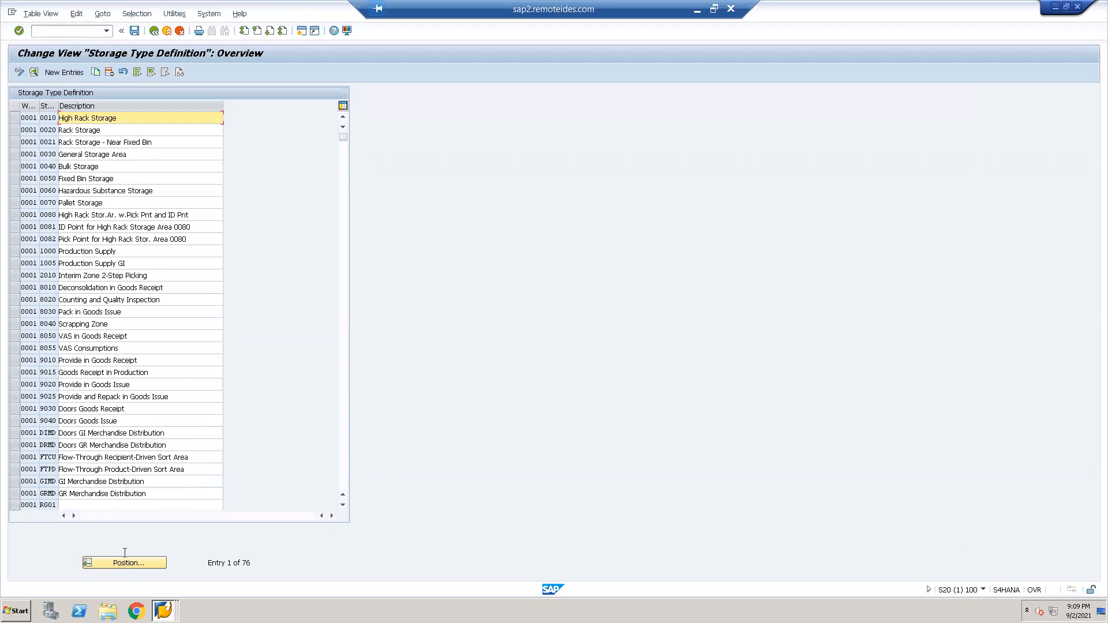
left_click(127, 563)
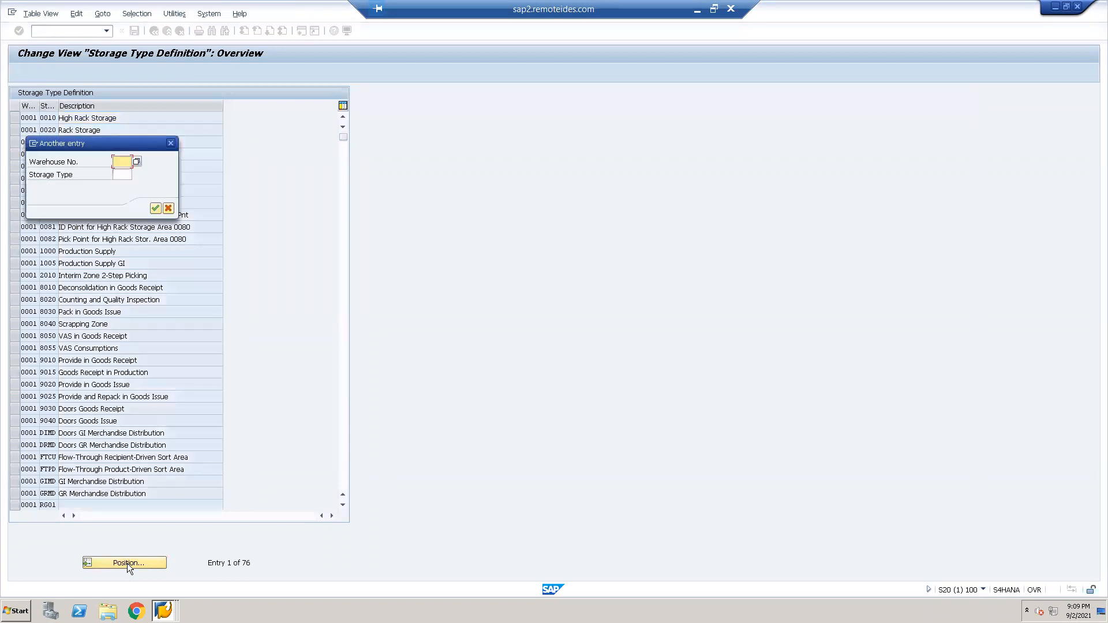
type("GRE1")
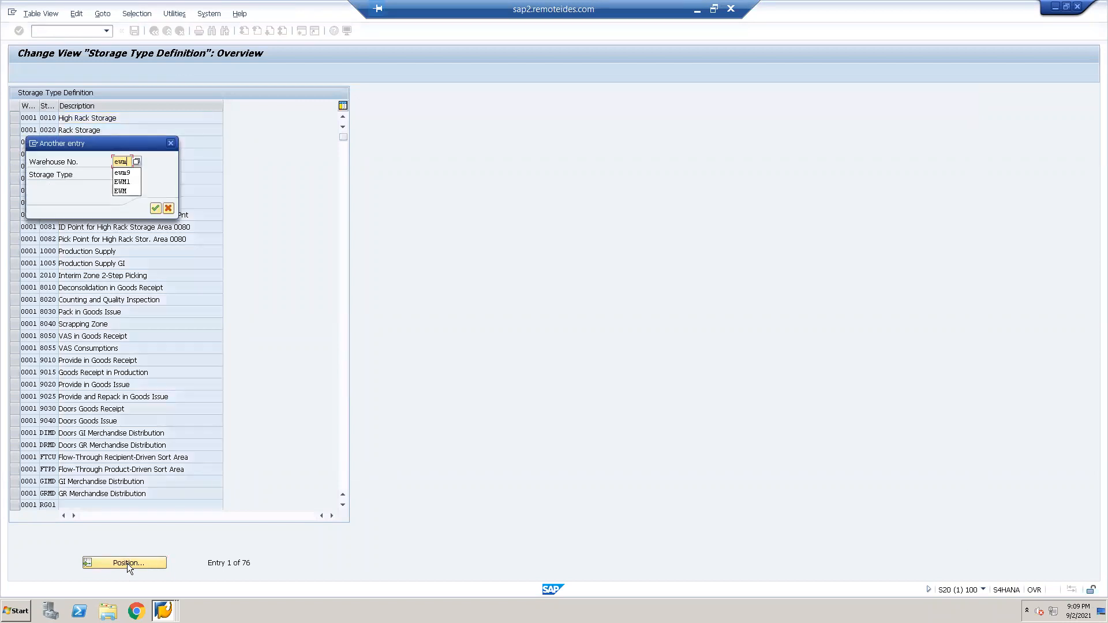
key("Return")
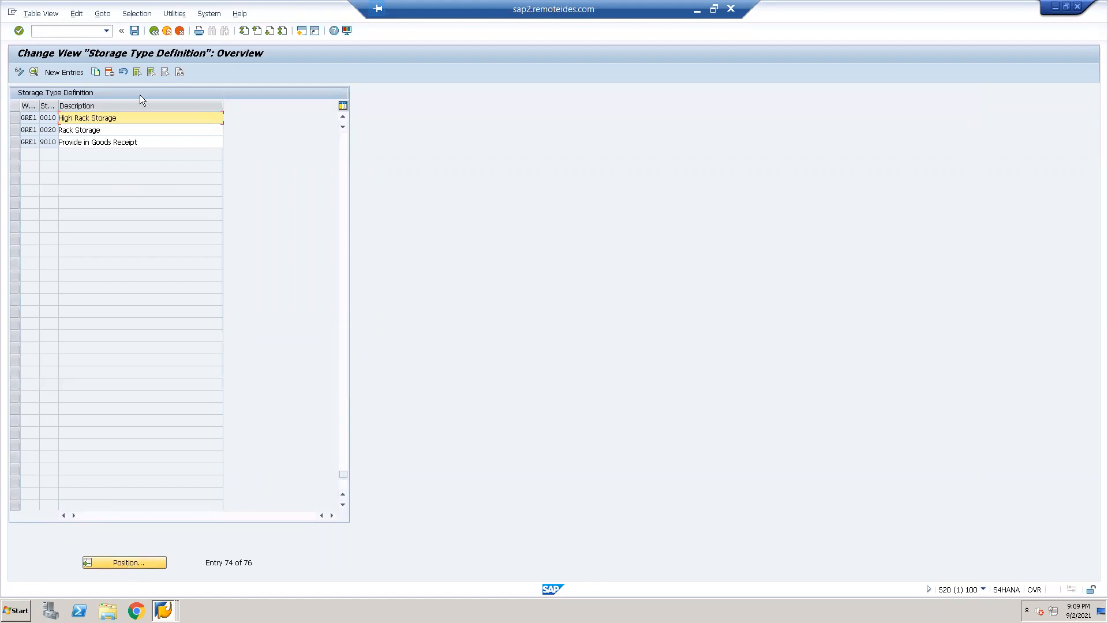
left_click(154, 31)
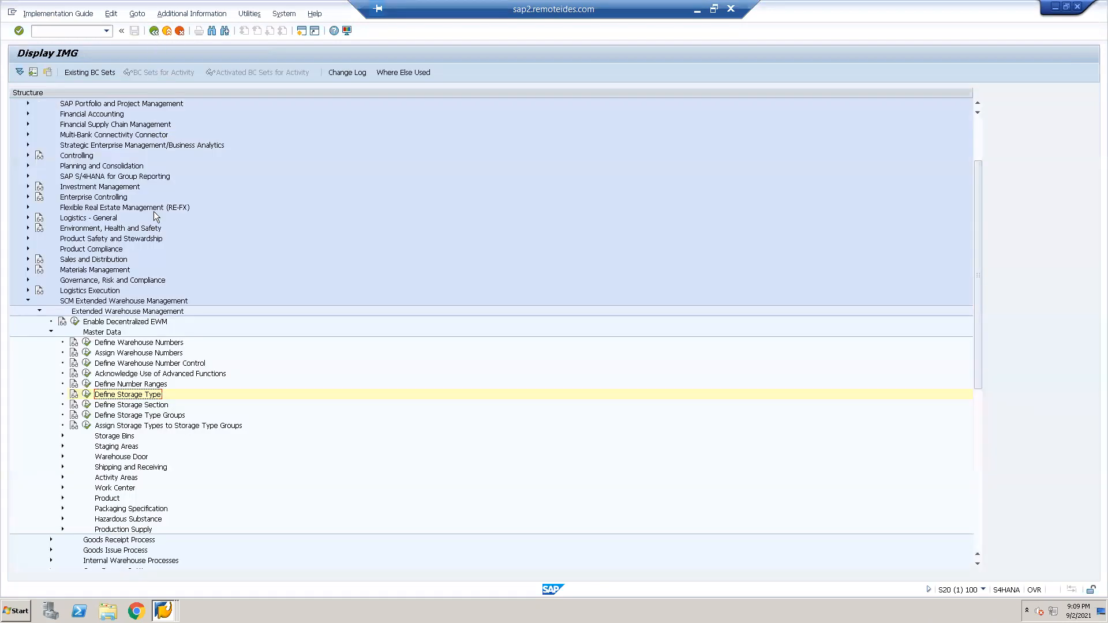
- Reopen Define Storage Type and review the EWM1 storage types down to 9040 Doors Goods Issue
left_click(86, 395)
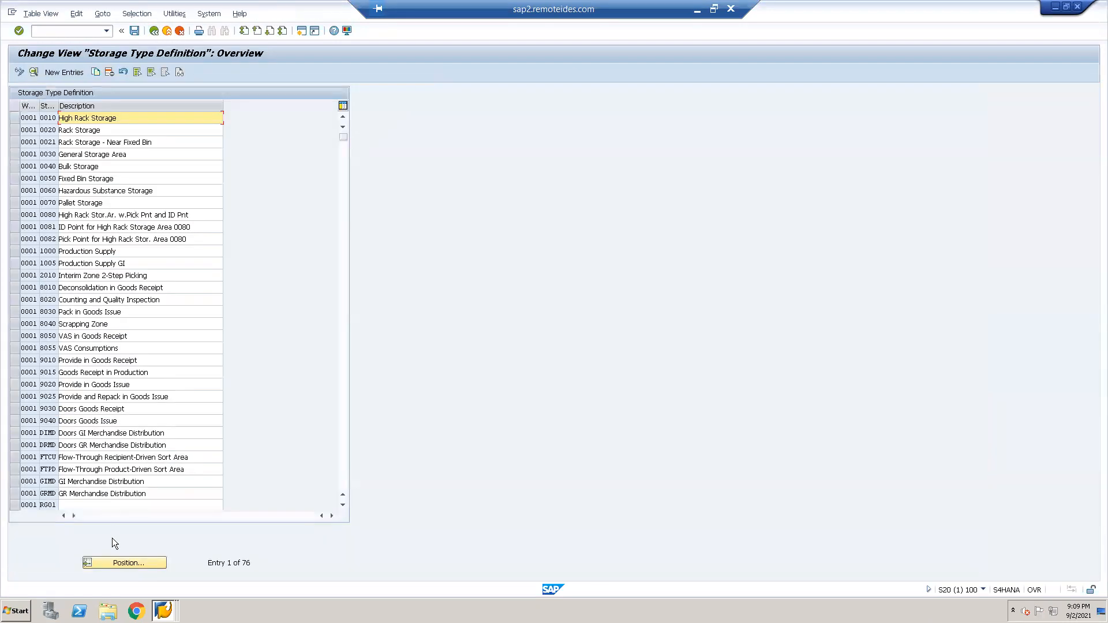
left_click(130, 565)
type("ewm1")
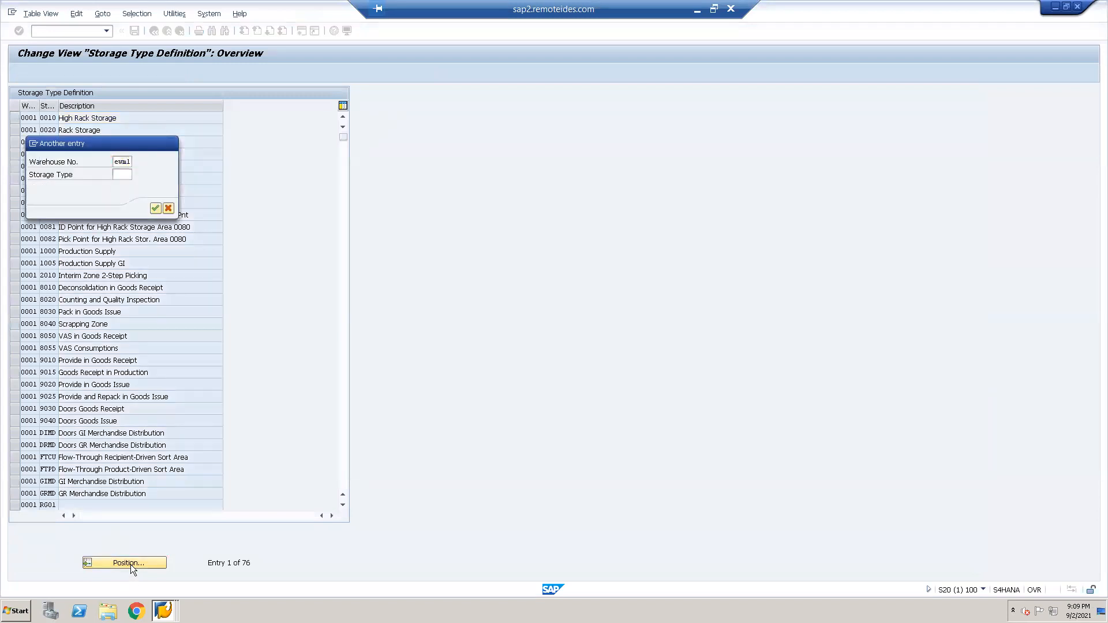
key("Return")
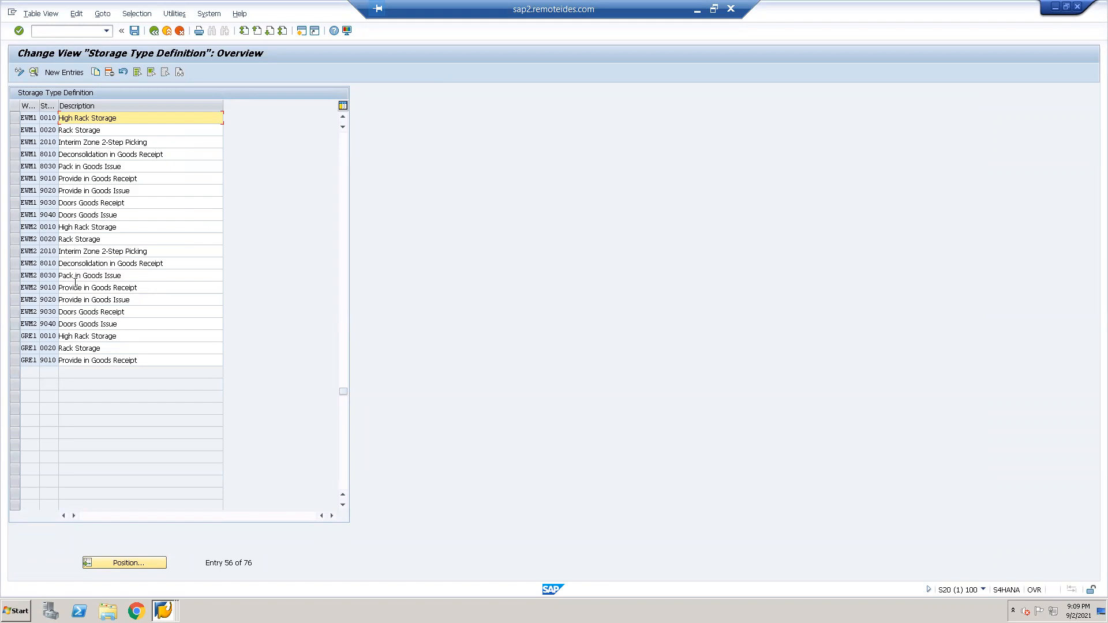
left_click(16, 216)
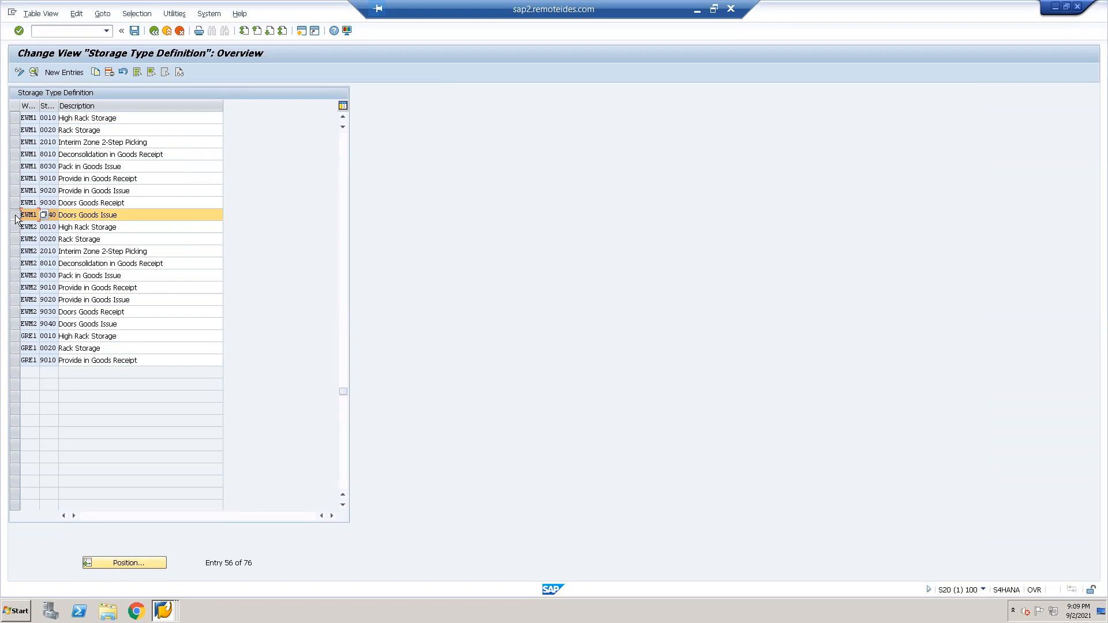
left_click(98, 215)
- Reopen Define Storage Section, look for the EWM warehouse's entries and go back to the start of the list
left_click(155, 31)
left_click(86, 406)
left_click(148, 563)
type("GRE1")
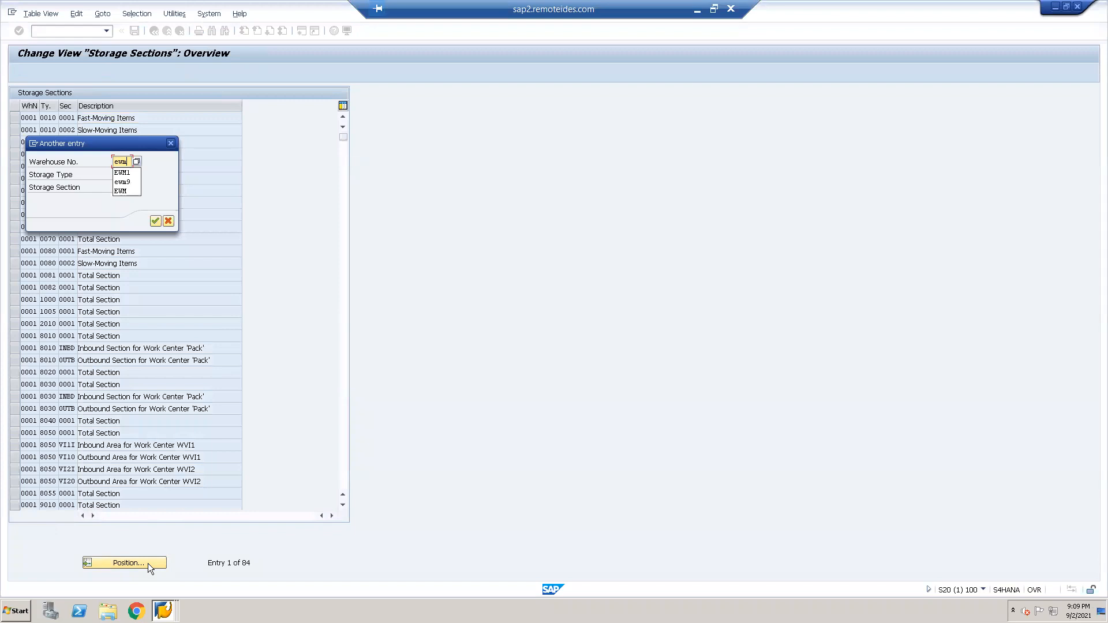
key("Return")
left_click_drag(343, 476, 324, 83)
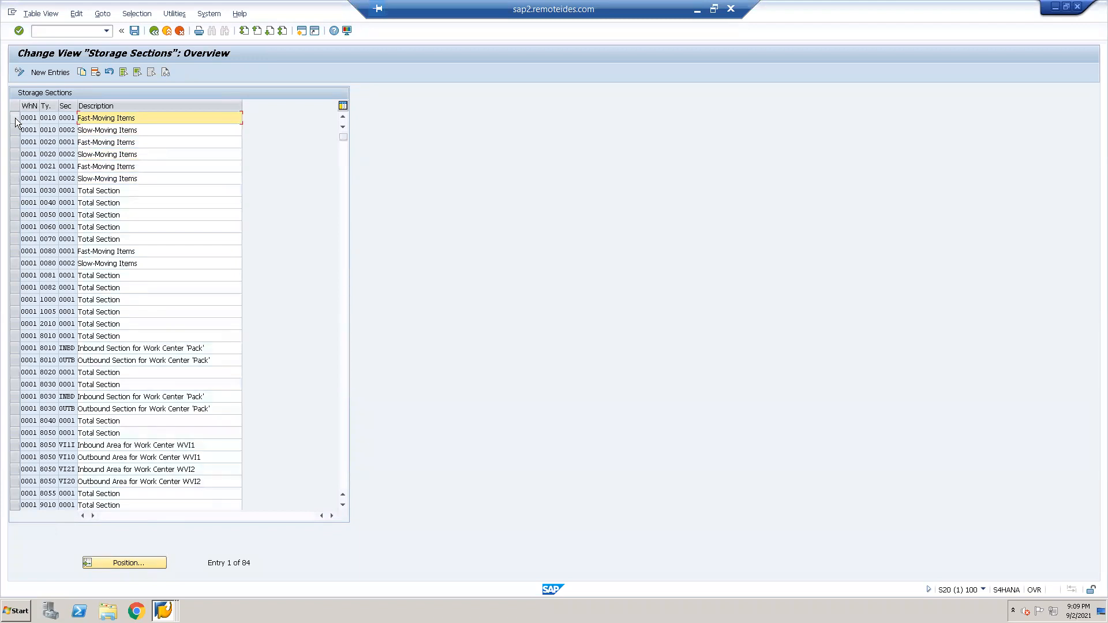
- Select the warehouse 0001 entries with section 0001 for storage types 0010, 0020, 2010, 8010 and 9010
left_click(15, 120)
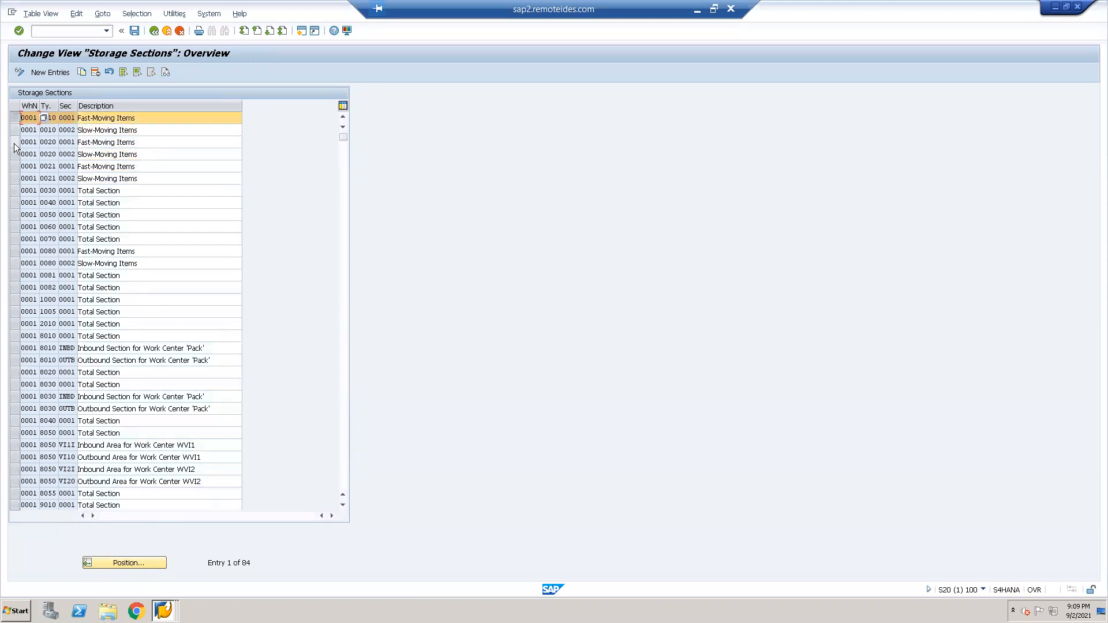
left_click(16, 142)
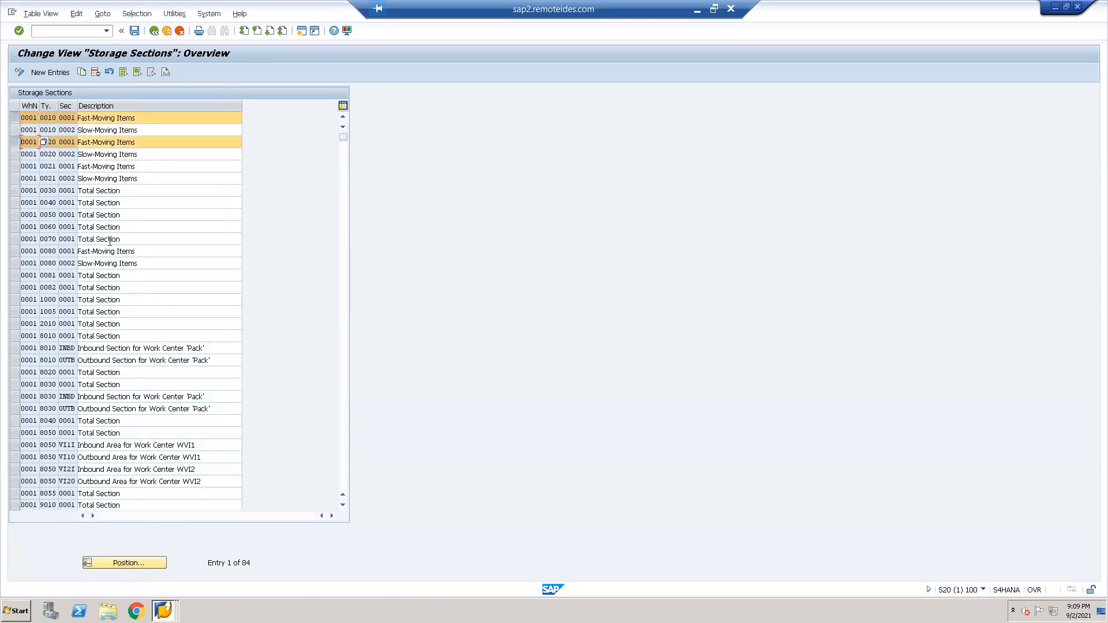
left_click(16, 324)
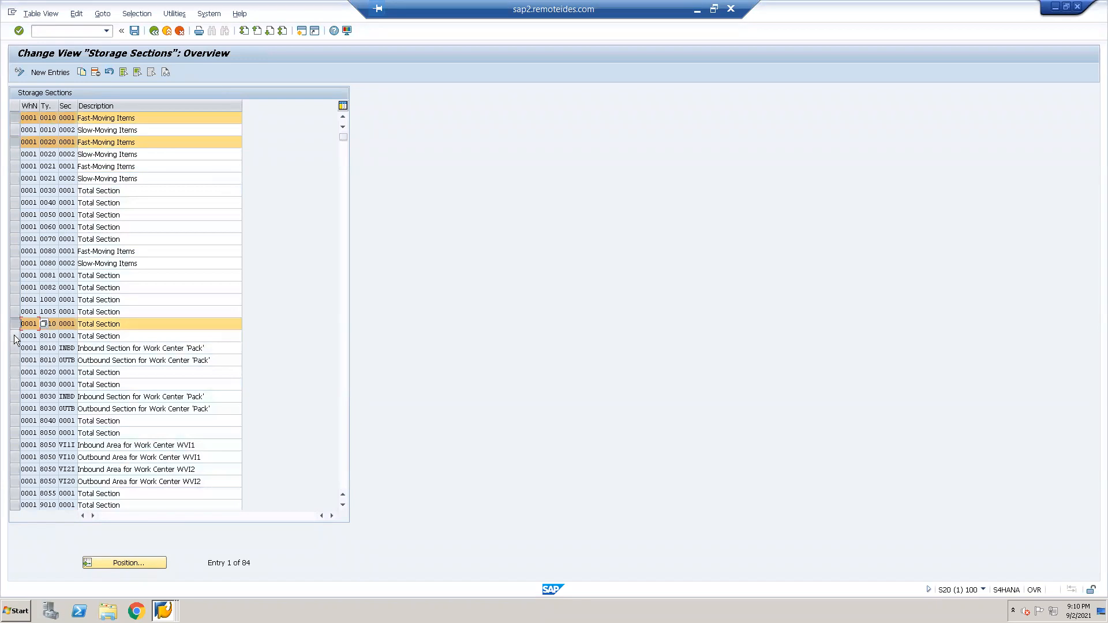
left_click(15, 336)
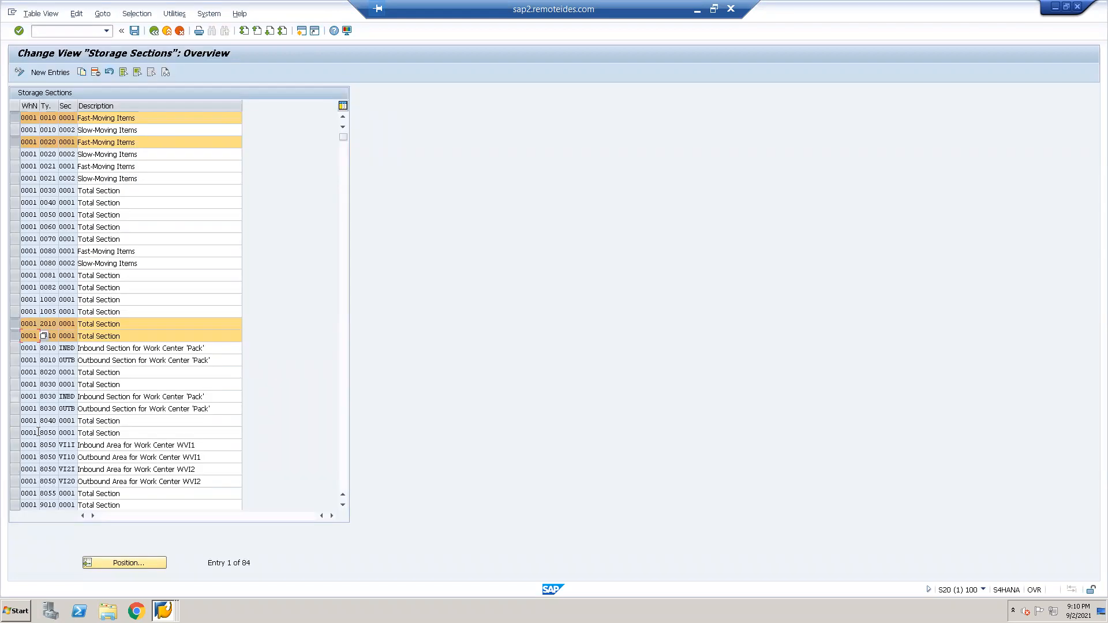
left_click(14, 505)
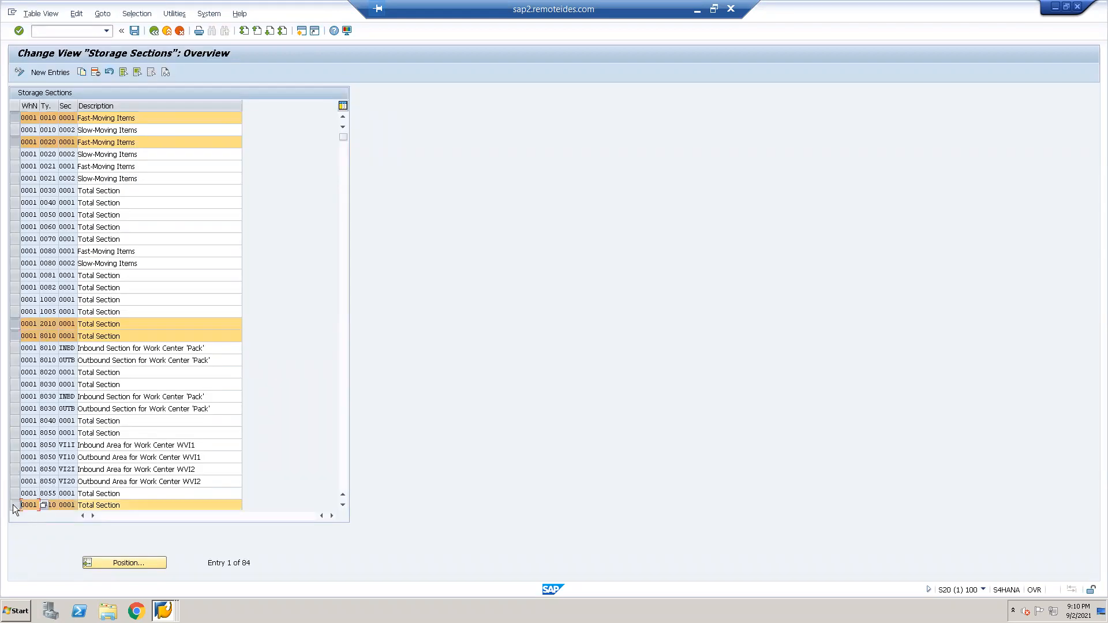
- Extend the selection with the section 0001 entries of storage types 9020, 9030 and 9040 in warehouse 0001
scroll(74, 397, "down", 1)
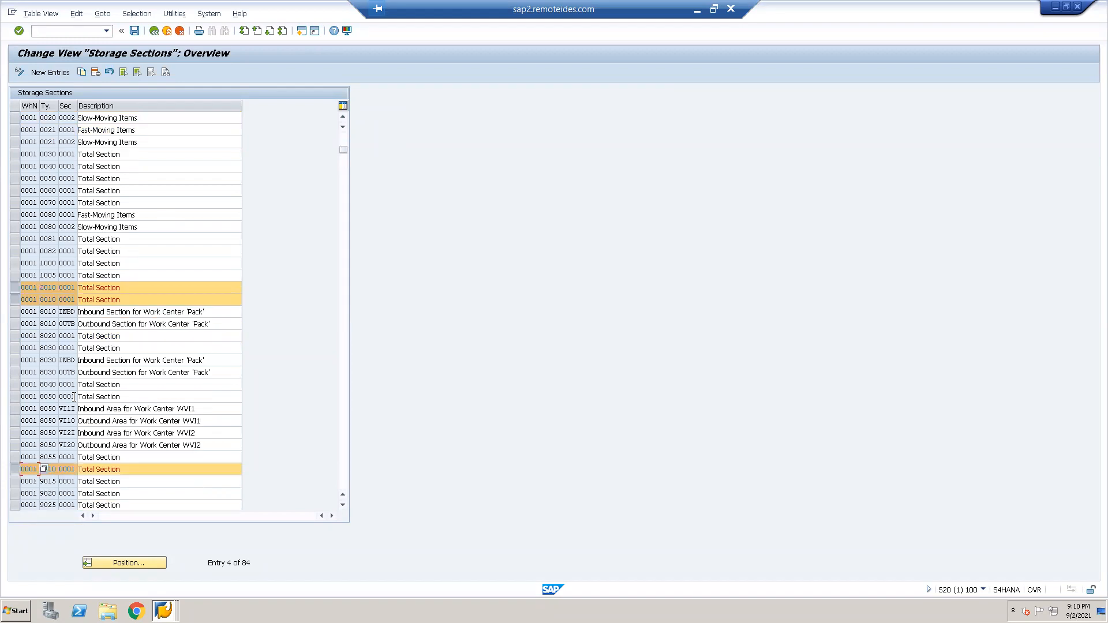
left_click(14, 494)
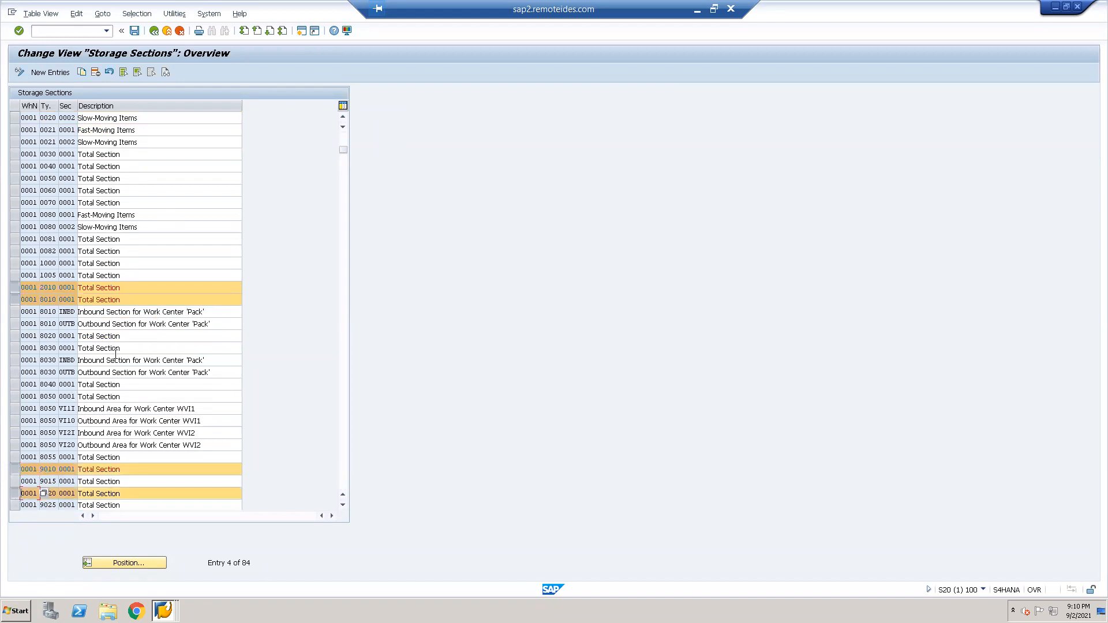
scroll(115, 353, "down", 1)
scroll(116, 353, "down", 1)
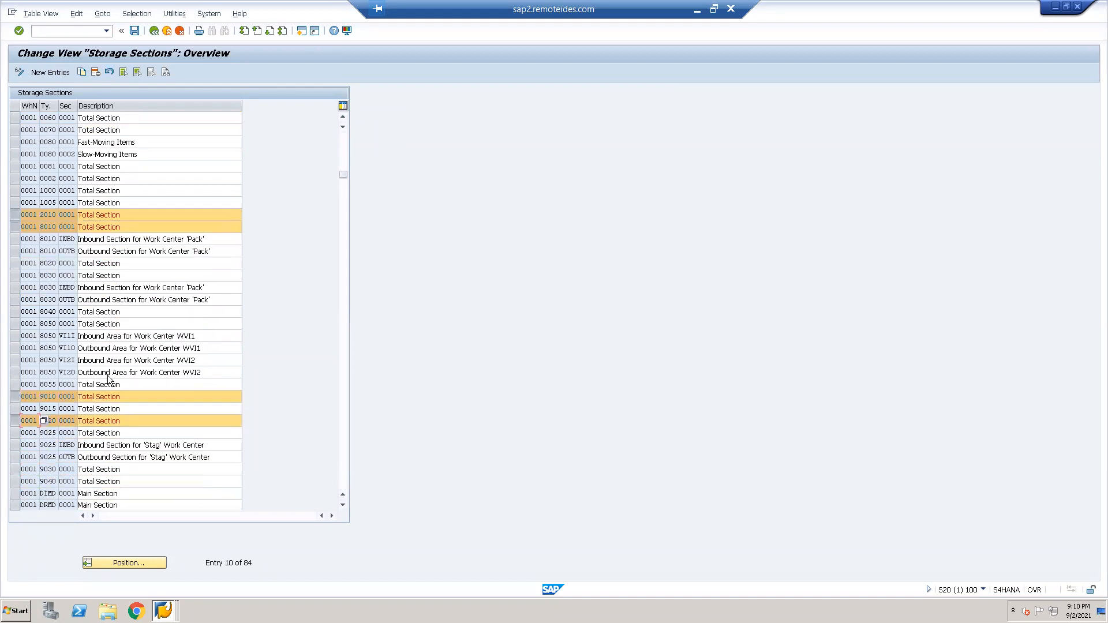
left_click(14, 470)
left_click(15, 482)
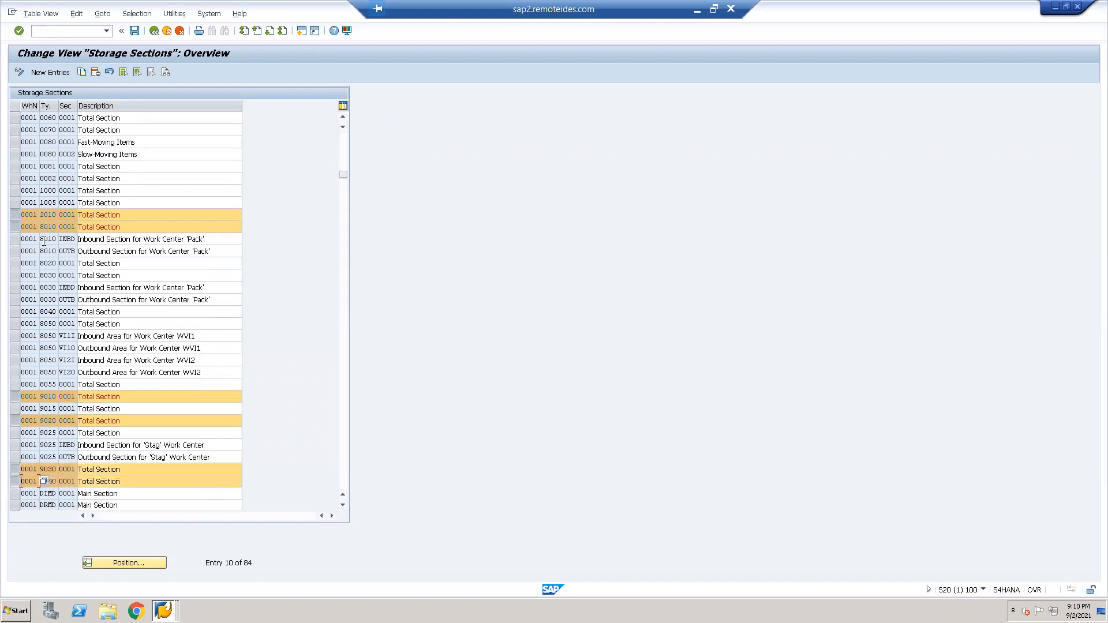
left_click(49, 287)
left_click(82, 73)
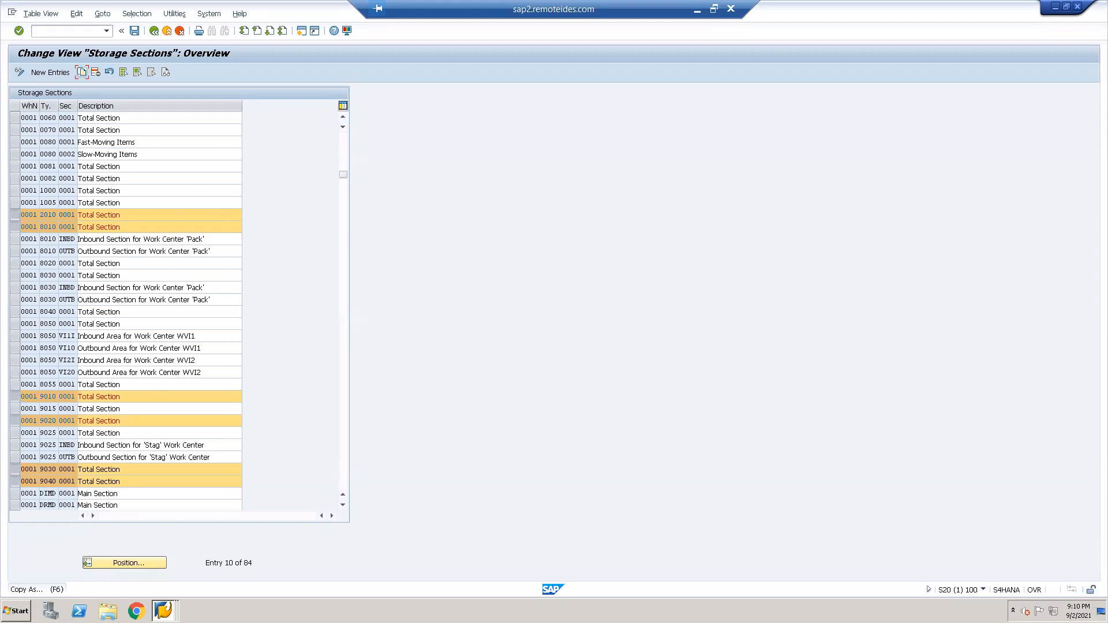
- Switch to the unused SAP Easy Access session and open the SAP Customizing Implementation Guide with transaction spro
mouse_move(164, 610)
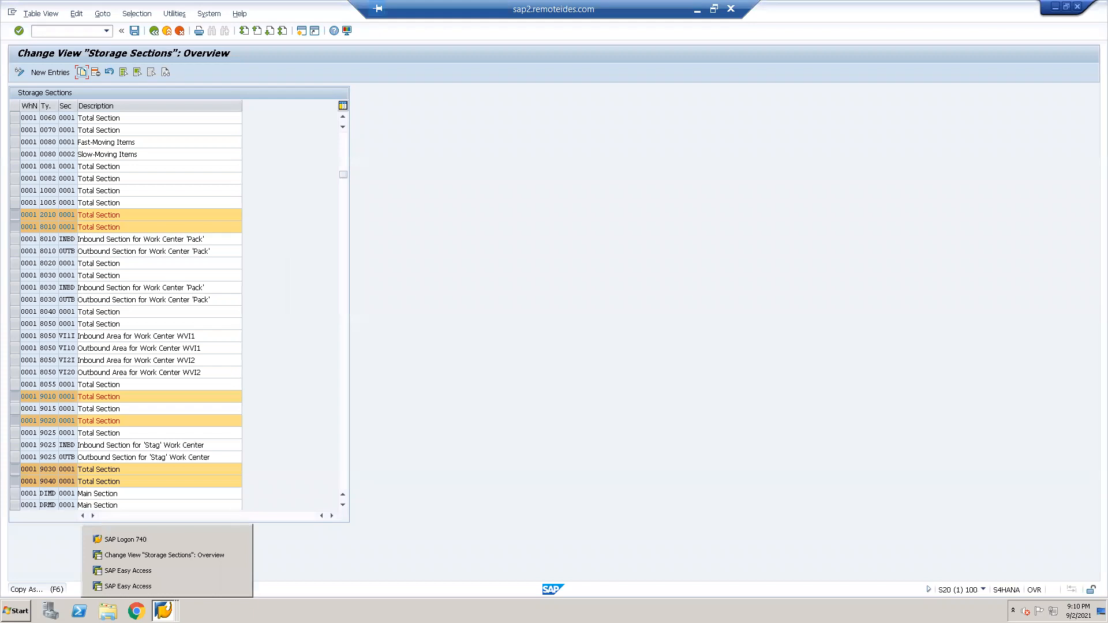
left_click(142, 576)
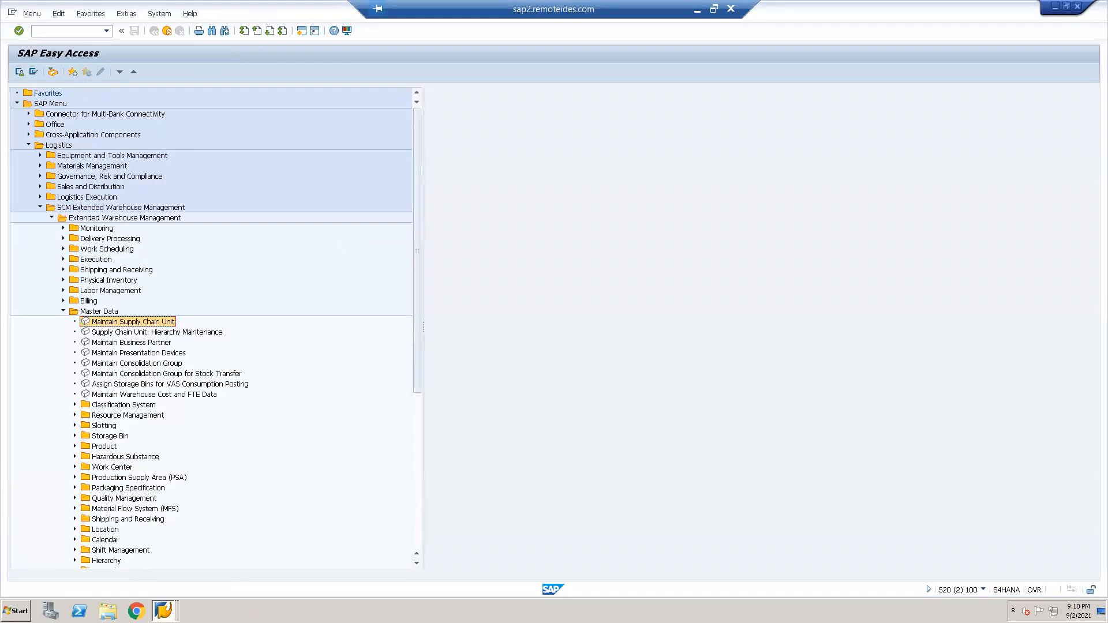
left_click(150, 588)
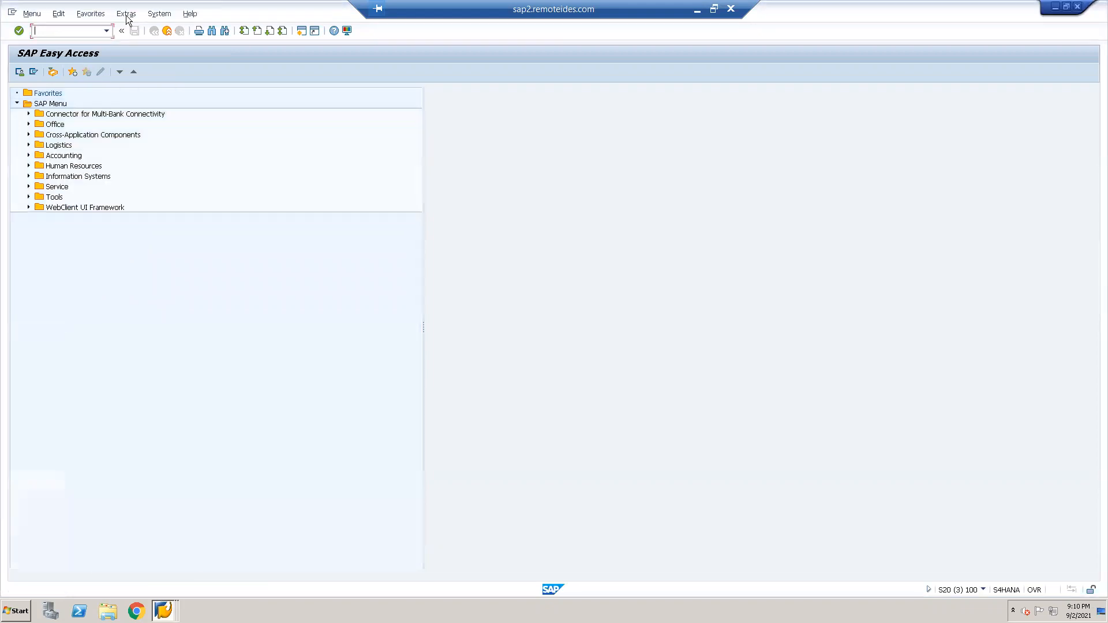
type("spro")
key("Return")
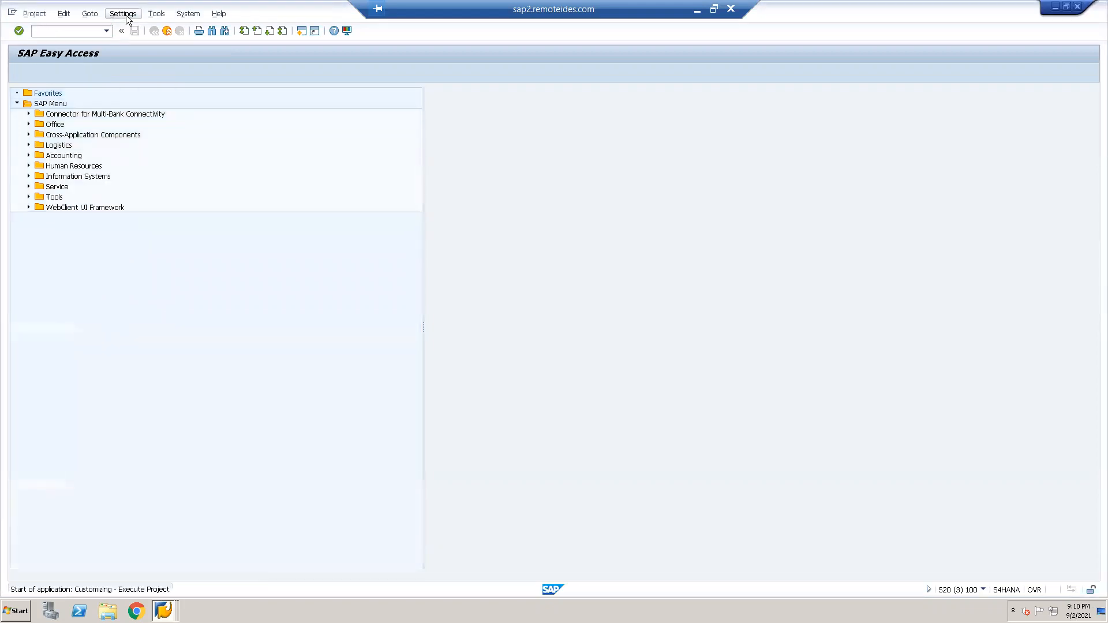
left_click(53, 71)
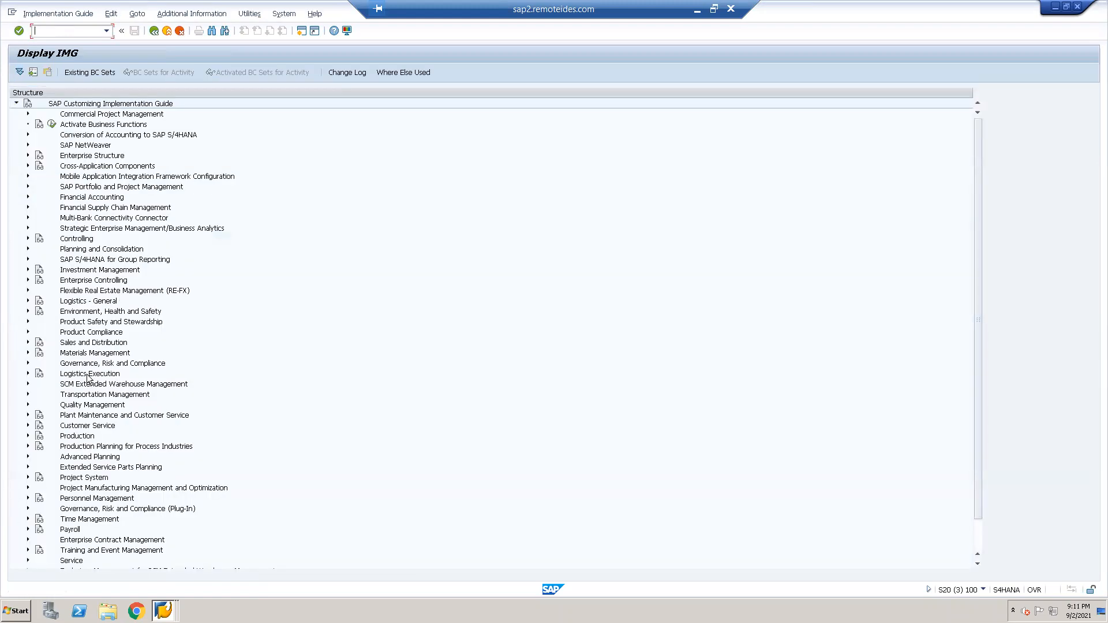
- Open the Define Storage Type activity in the master data customizing of Extended Warehouse Management
left_click(28, 384)
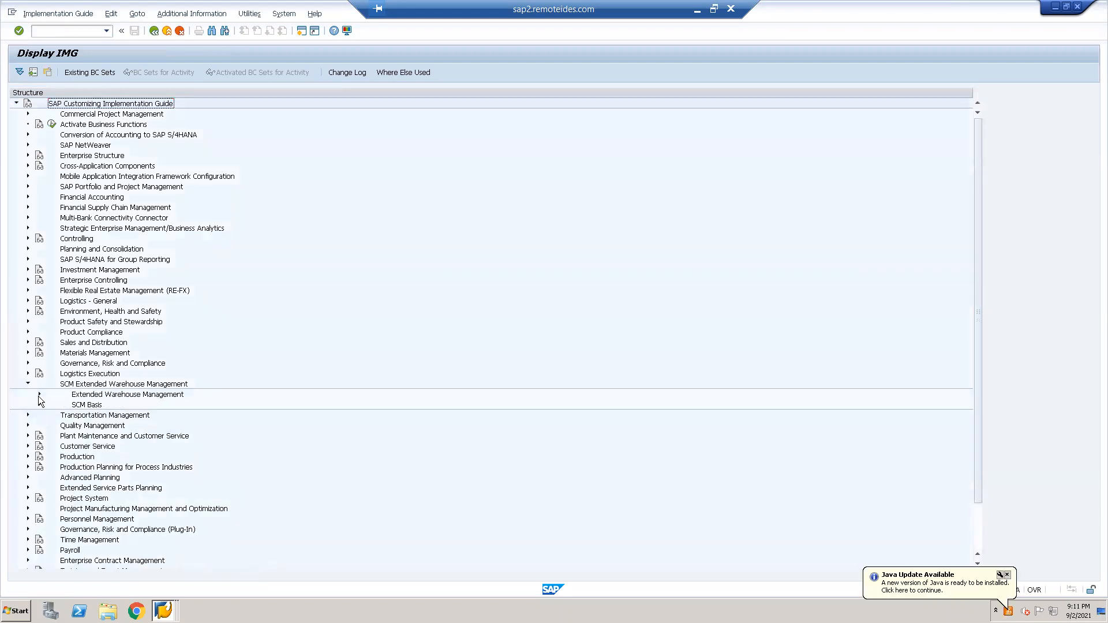
left_click(39, 394)
left_click(51, 416)
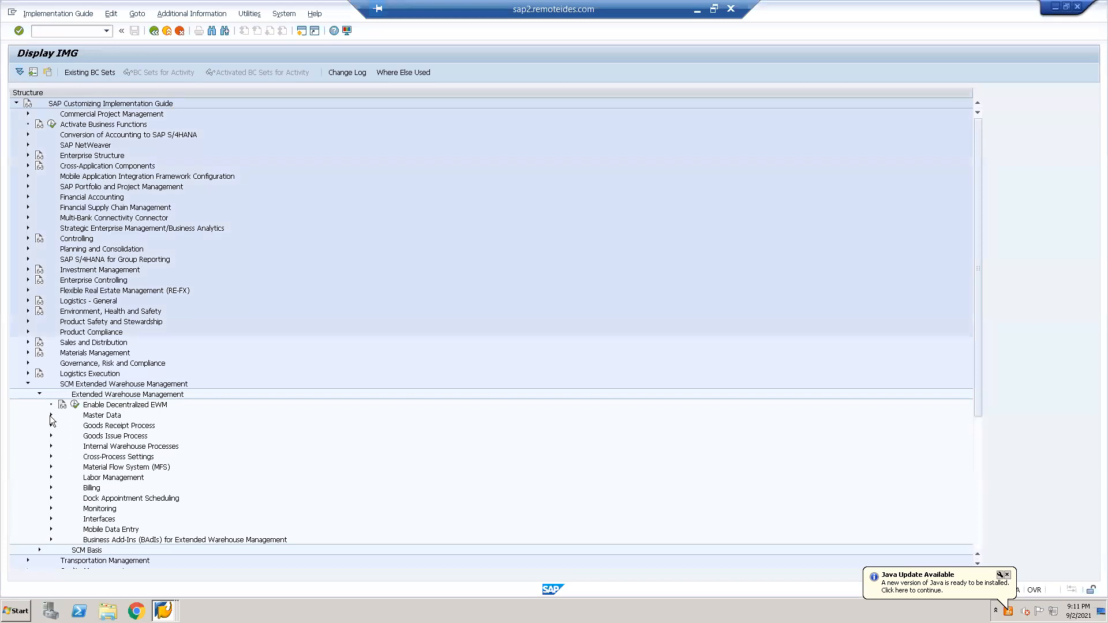
left_click(86, 436)
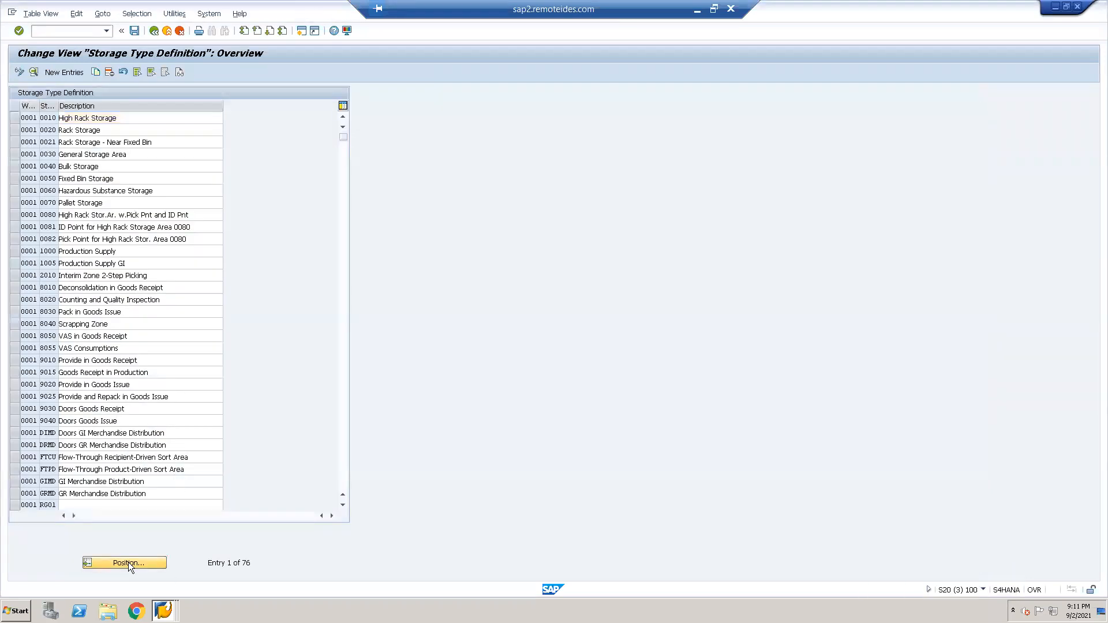
- Review the storage types of warehouse EWM1, leave the view and return to the storage sections session
left_click(129, 562)
type("EWM1")
key("Return")
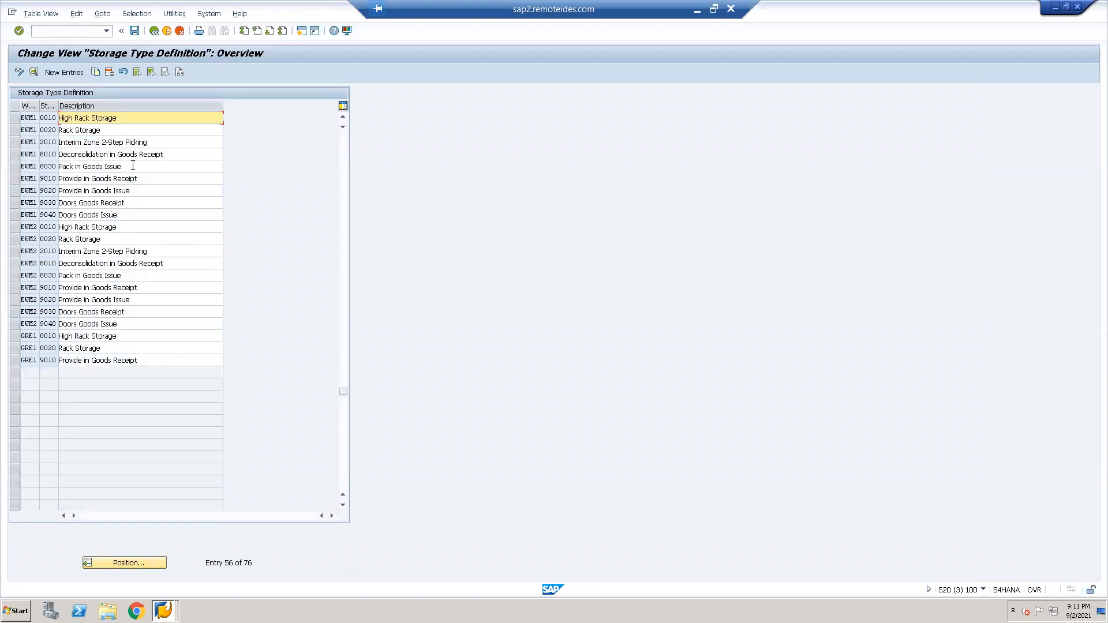
key("F3")
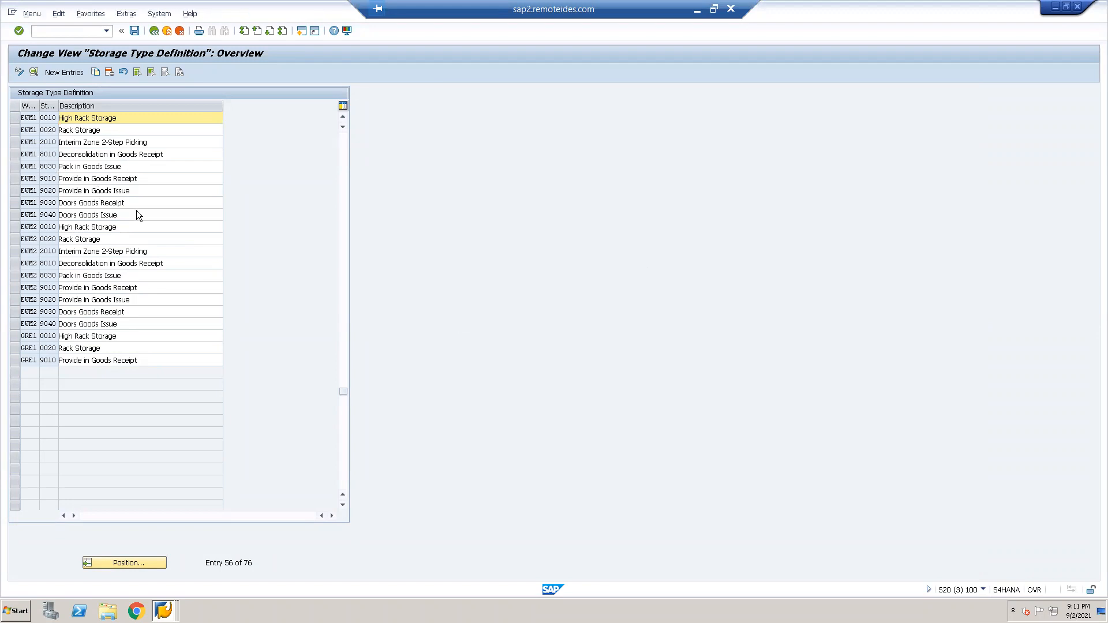
key("alt+Tab")
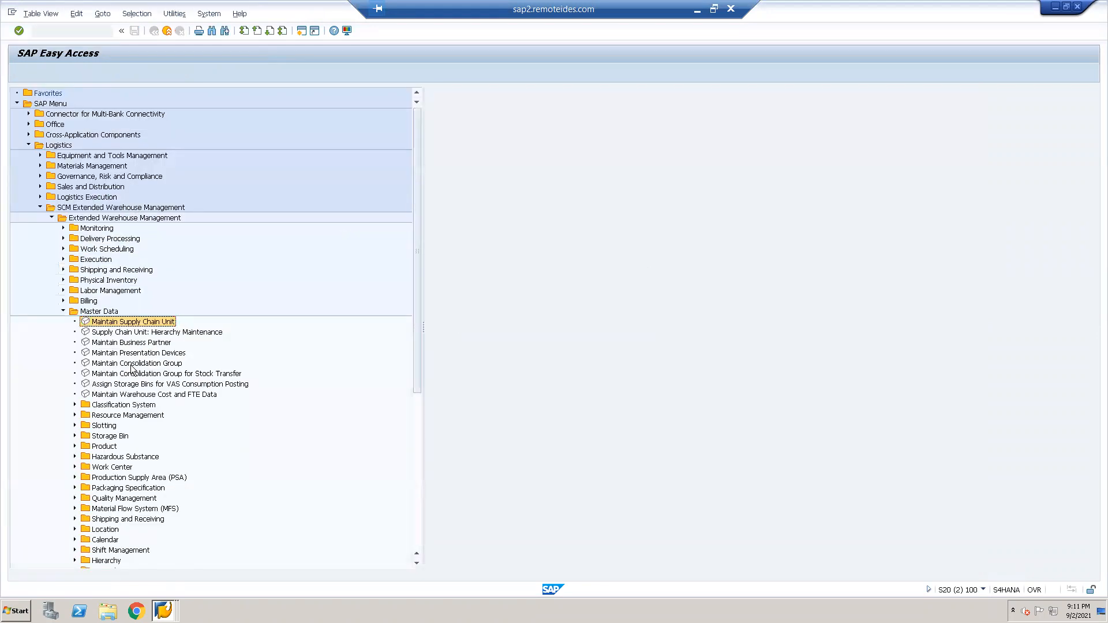
key("alt+Tab")
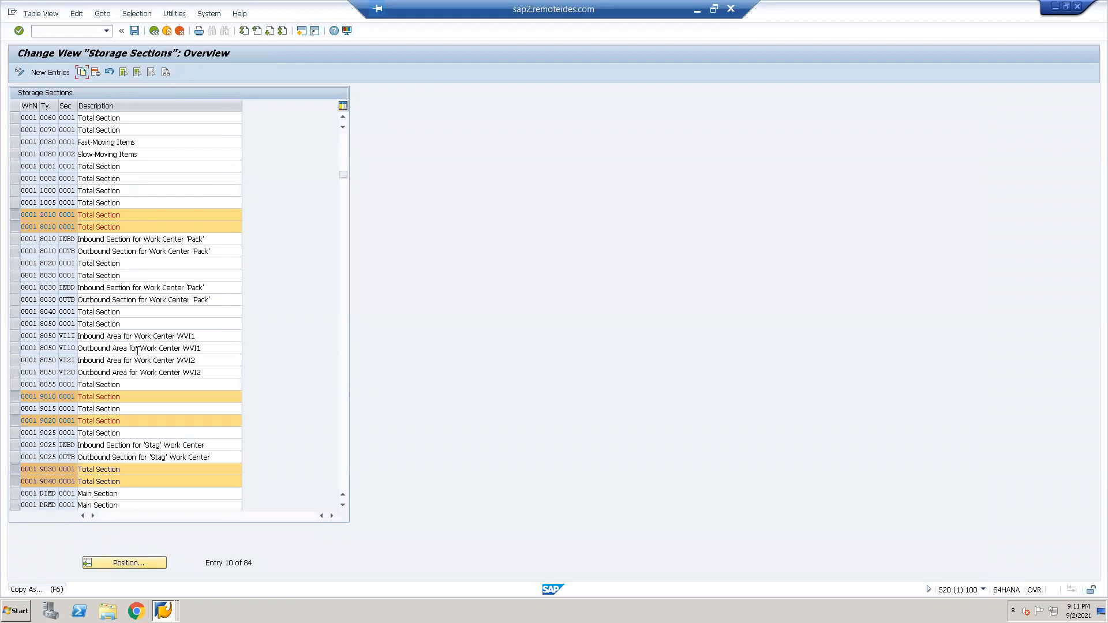
- Add storage type 8030's section 0001 entry to the selection and copy all selected storage sections as new entries
left_click(16, 275)
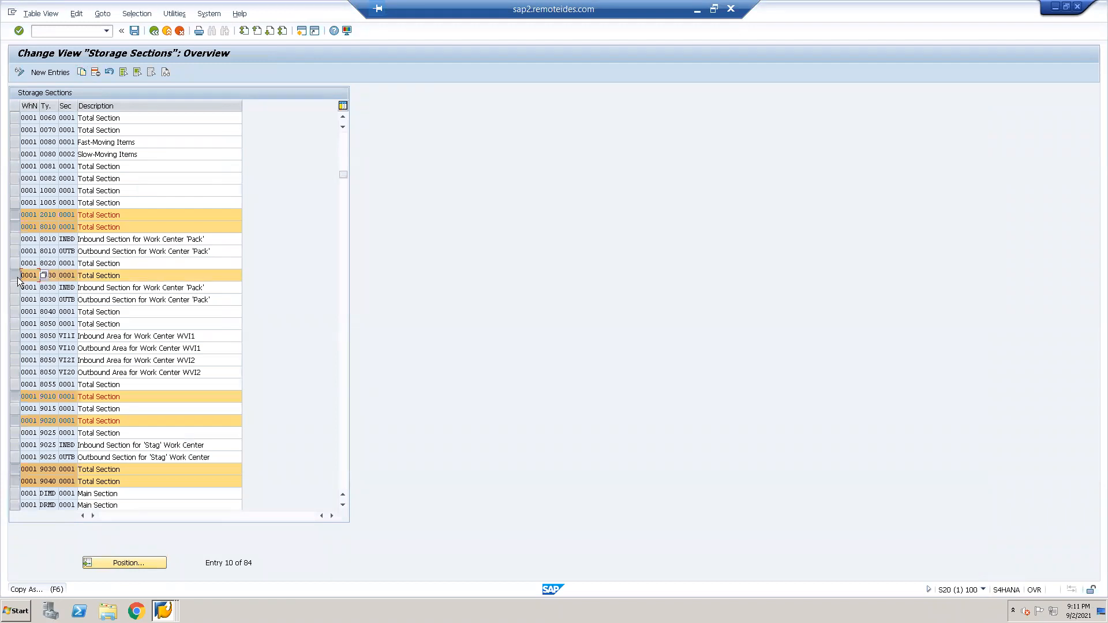
left_click(82, 71)
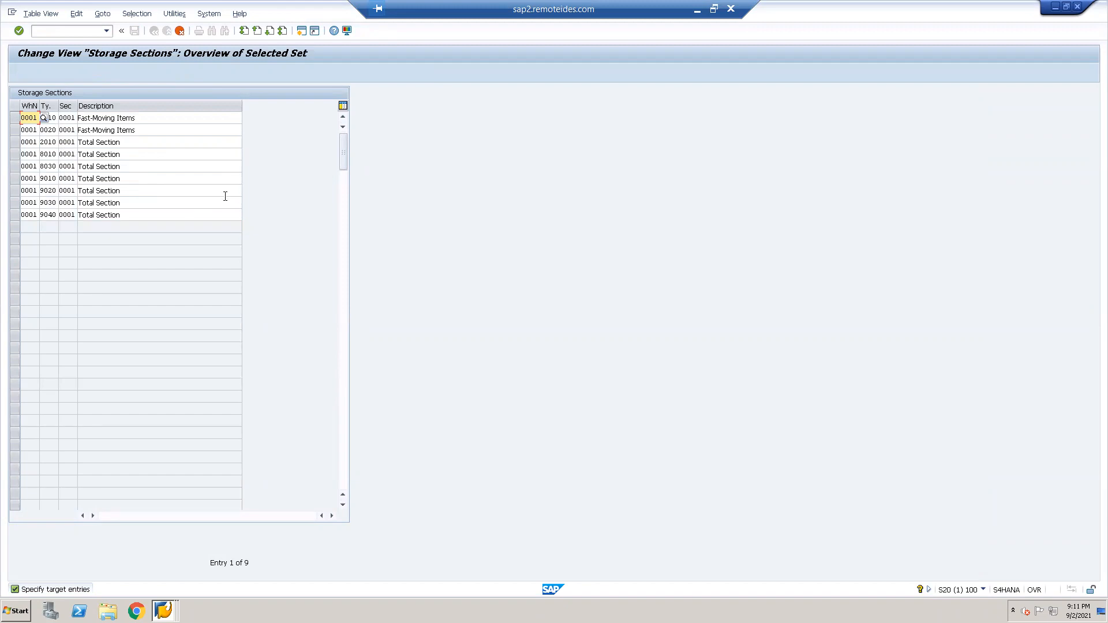
key("Caps_Lock")
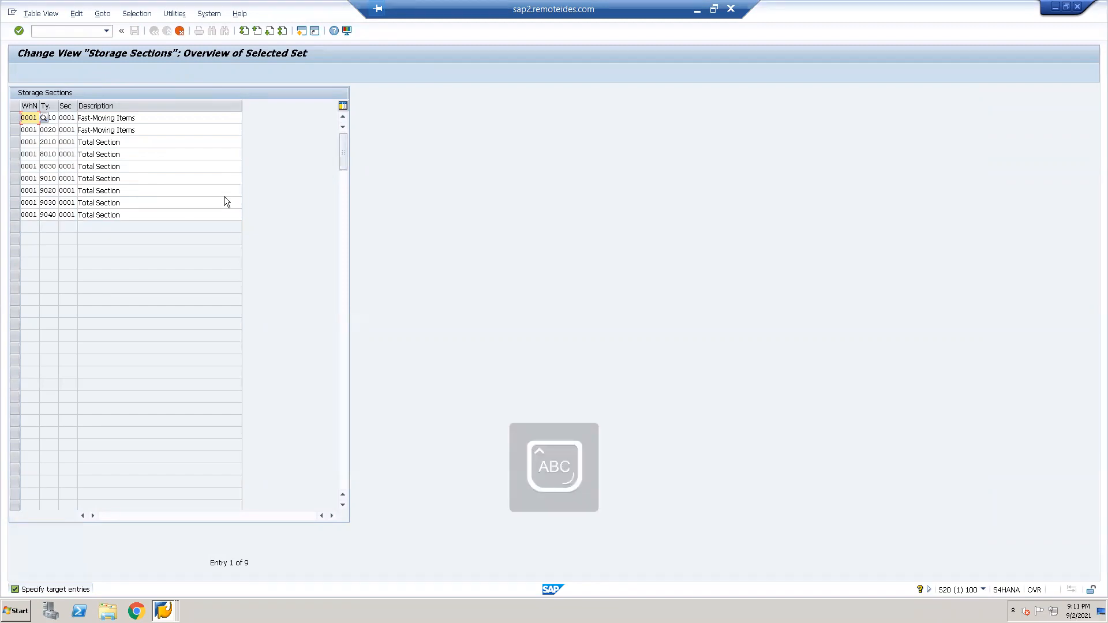
- Set the warehouse number of the copied storage type 0010 section to EWM1
type("EWM1")
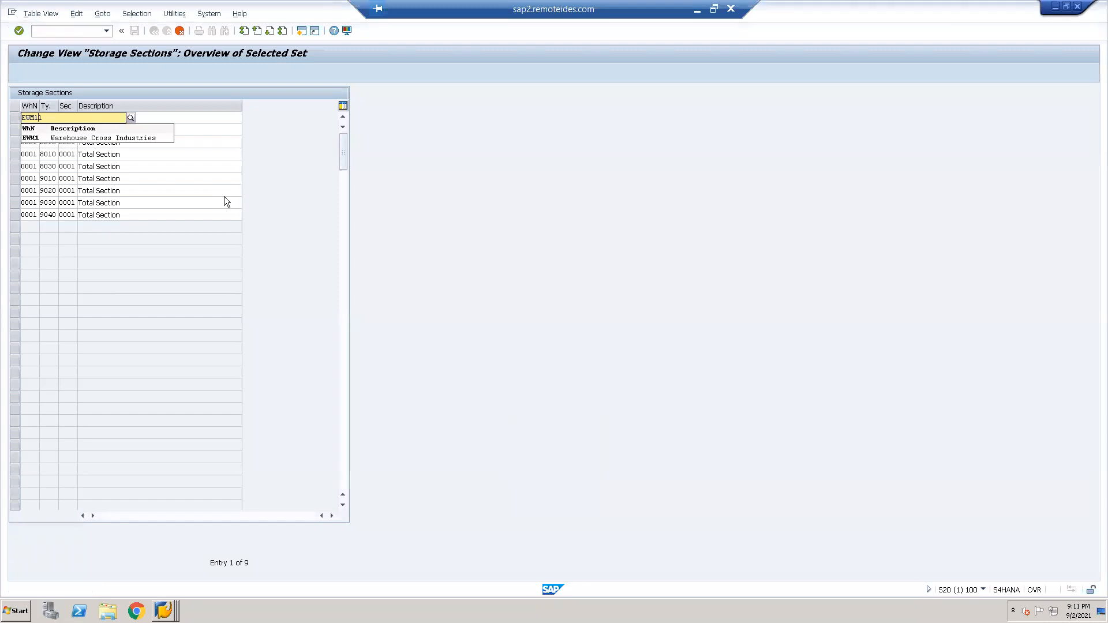
key("Tab")
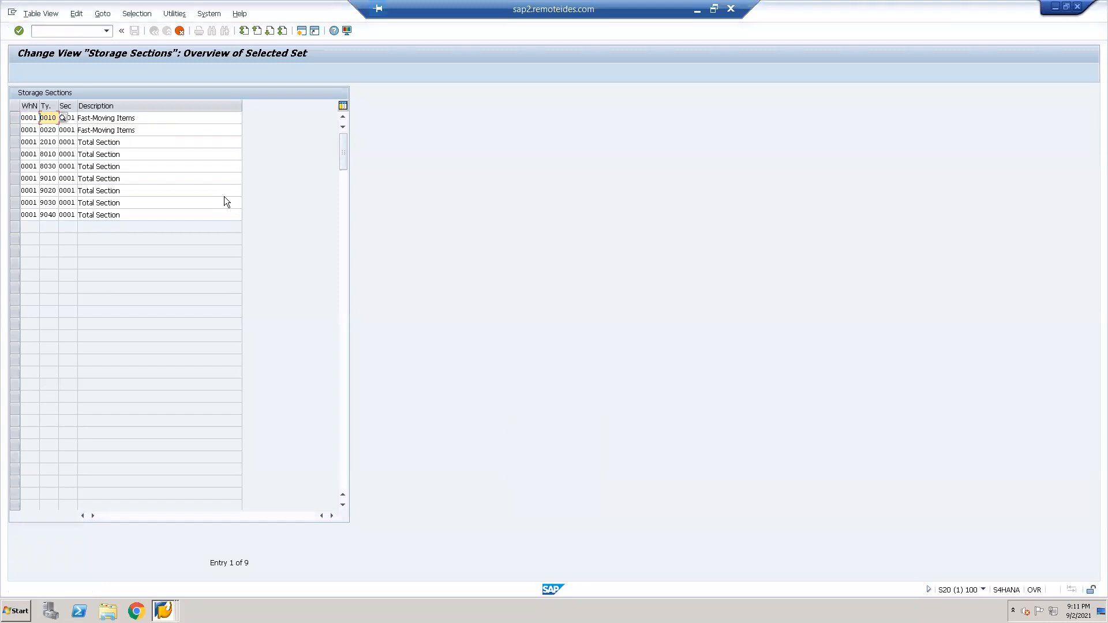
left_click(28, 118)
type("E")
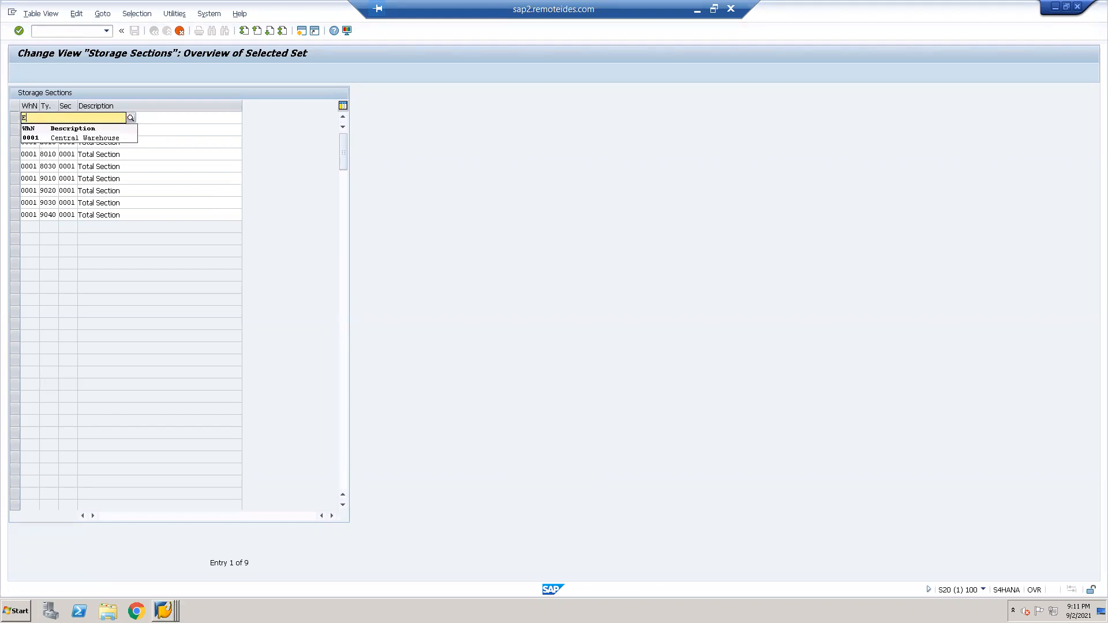
type("WM1")
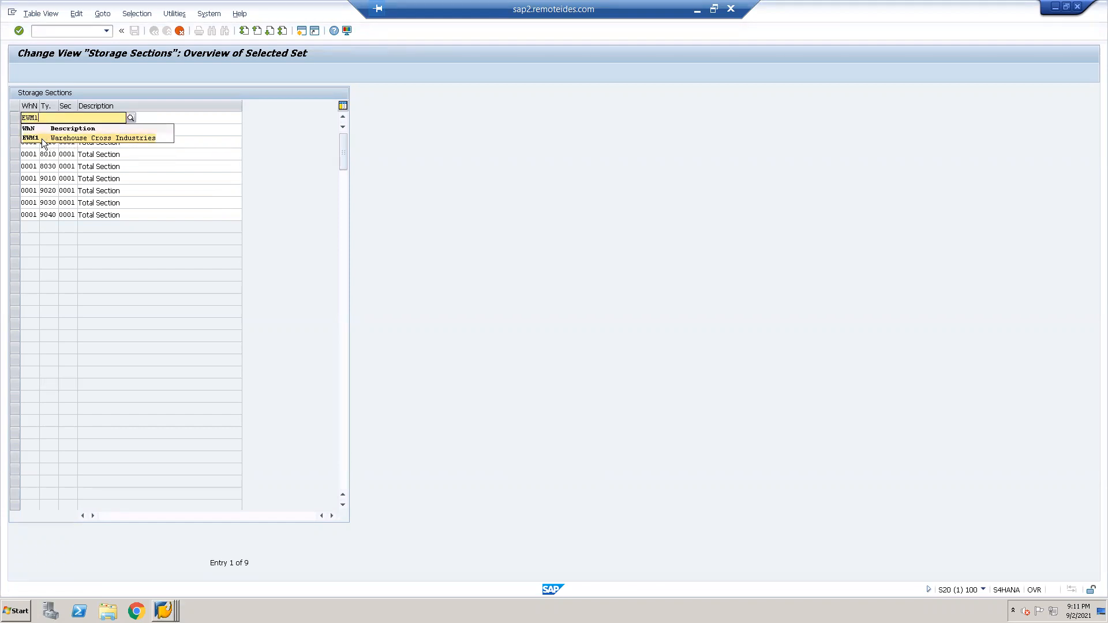
left_click(34, 138)
left_click(30, 131)
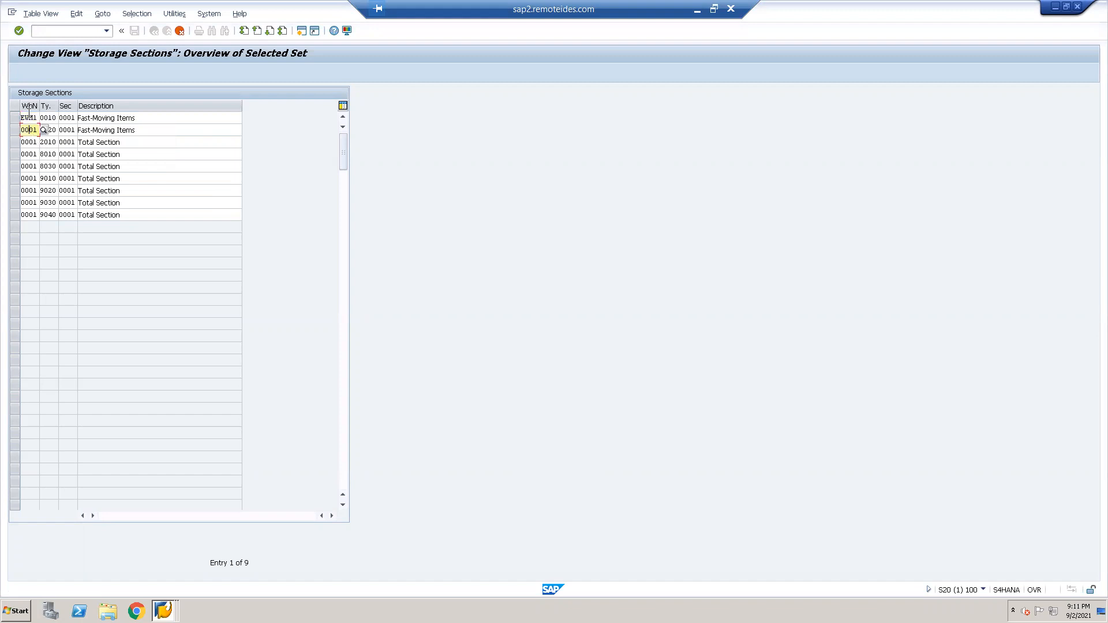
left_click(27, 118)
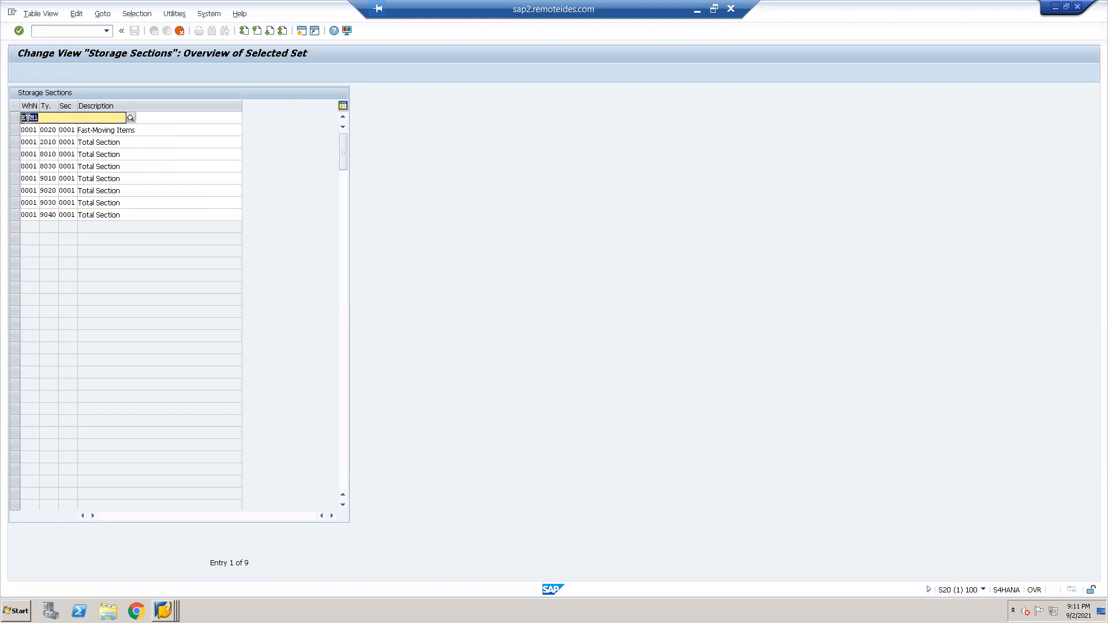
- Set the warehouse number of the copied storage type 0020 section to EWM1
left_click(29, 131)
double_click(29, 131)
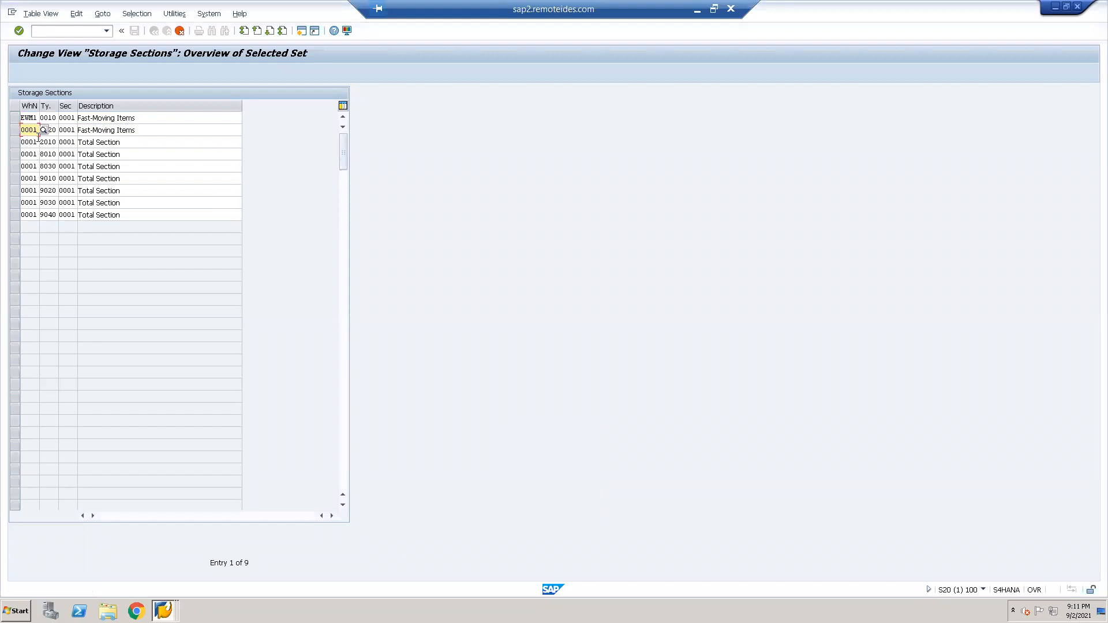
left_click_drag(35, 131, 9, 134)
type("1")
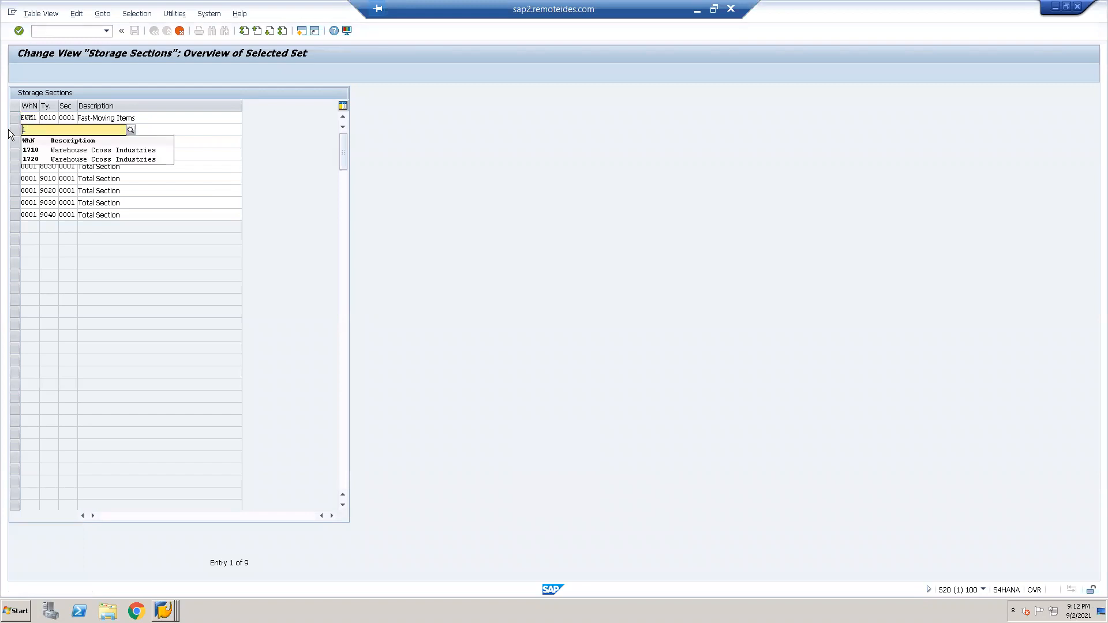
key("BackSpace")
type("ewm1")
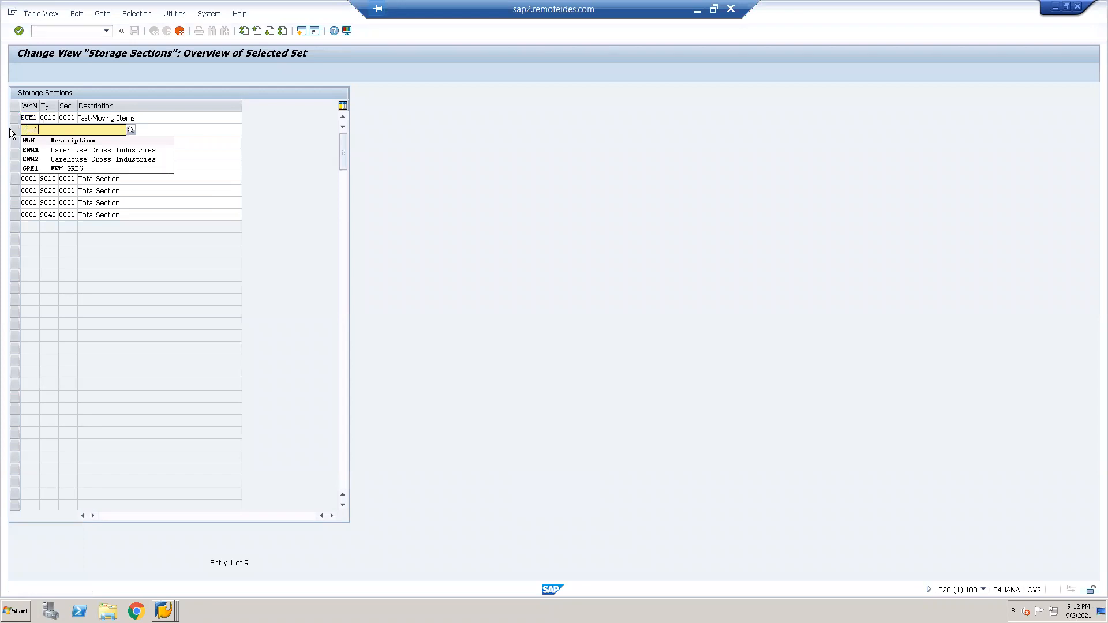
left_click(33, 150)
left_click(33, 145)
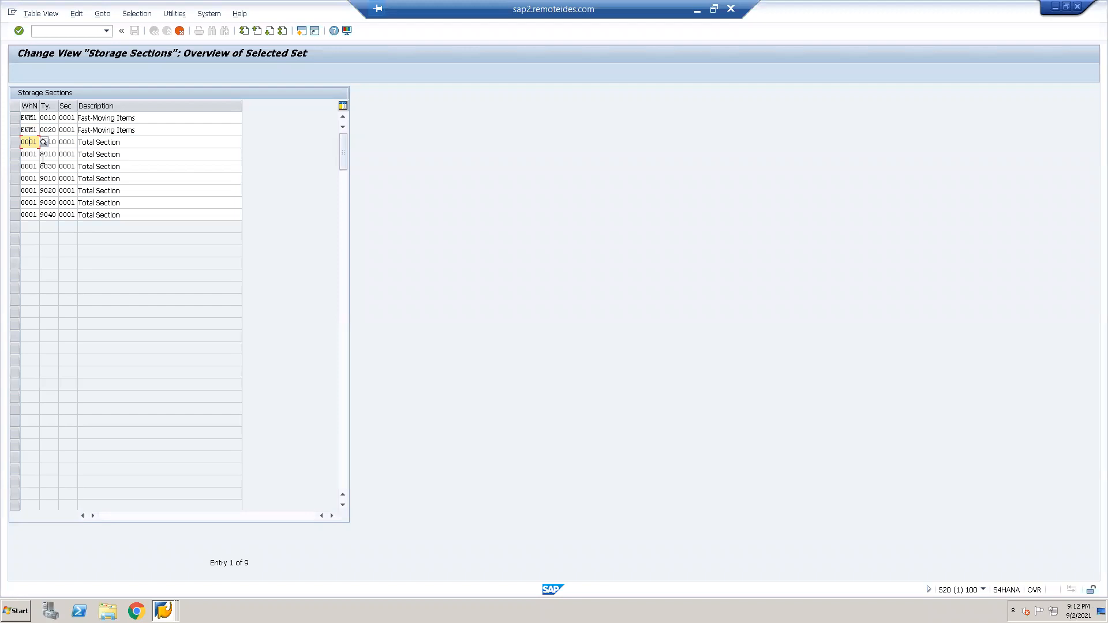
- Set the warehouse number of the copied storage type 2010 and 8010 sections to EWM1
key("Caps_Lock")
type("EWM1")
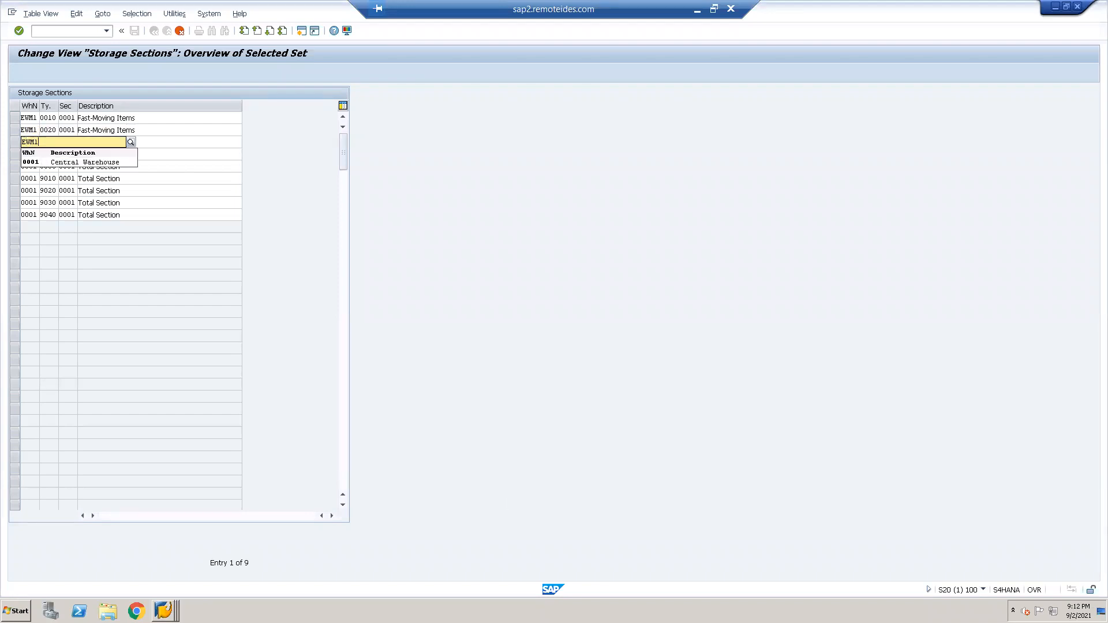
left_click(33, 155)
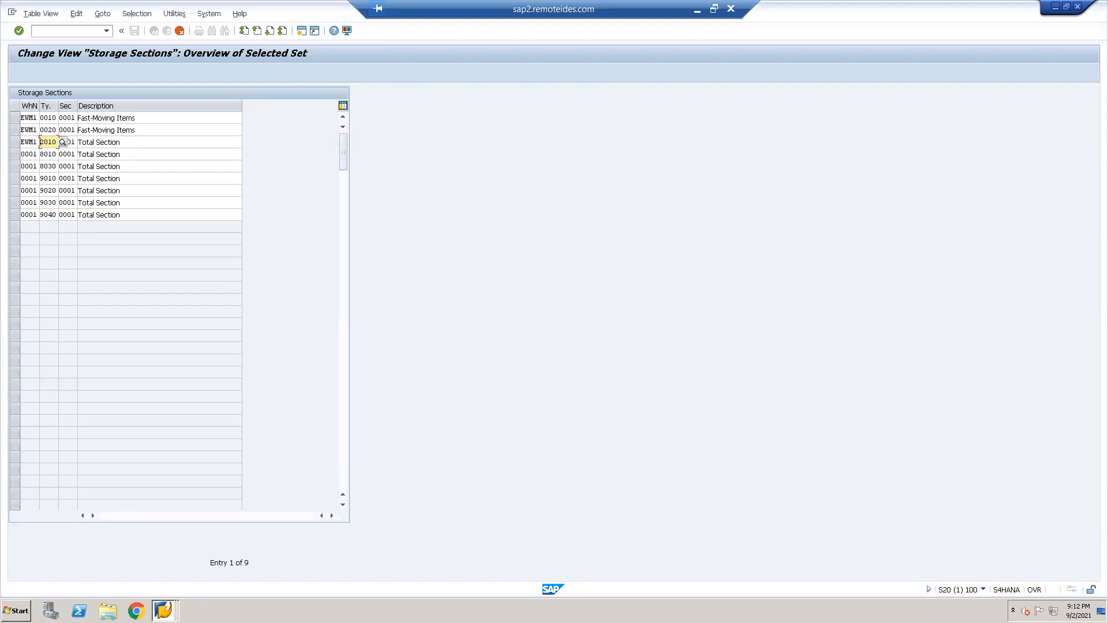
left_click(34, 155)
type("EWM1")
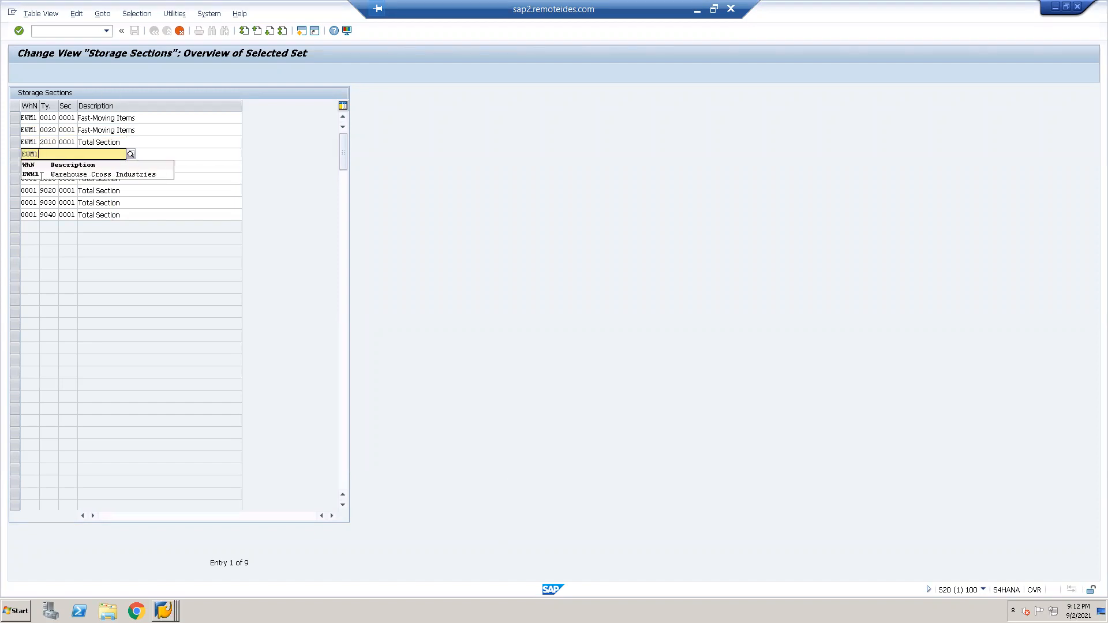
left_click(31, 175)
left_click(30, 175)
- Set the warehouse number of the copied storage type 8030 and 9010 sections to EWM1
left_click(30, 167)
type("EWM")
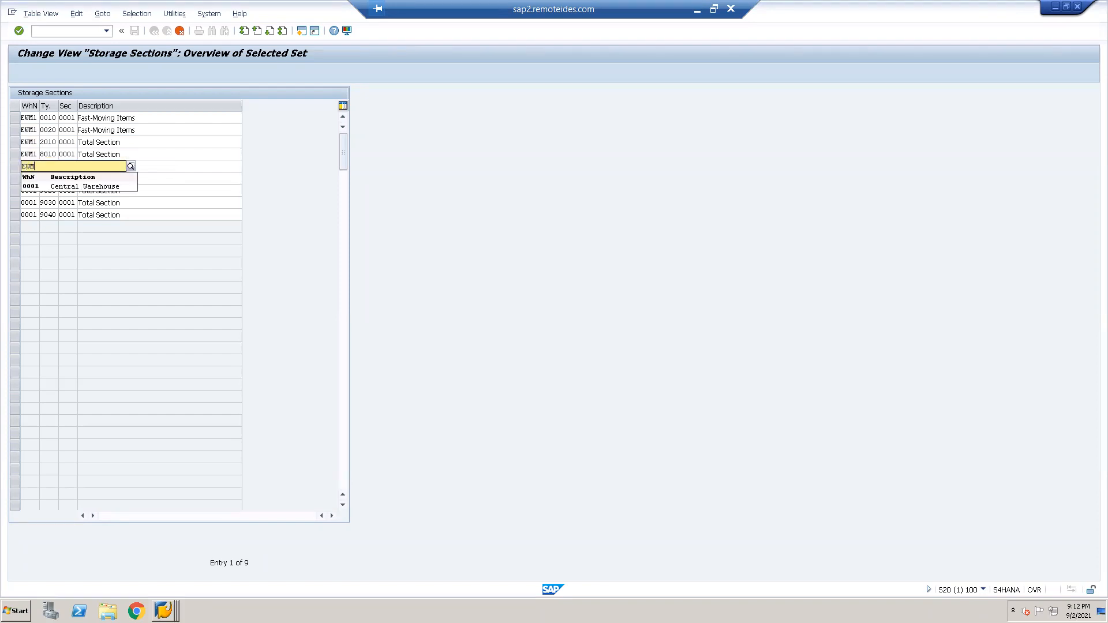
type("1")
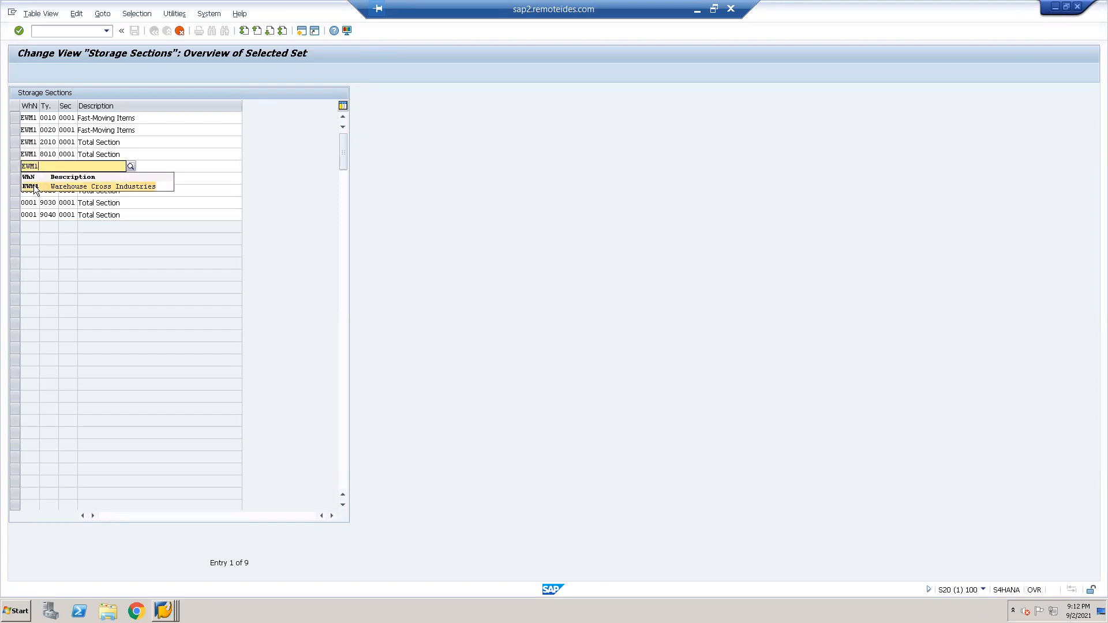
left_click(35, 186)
left_click(31, 179)
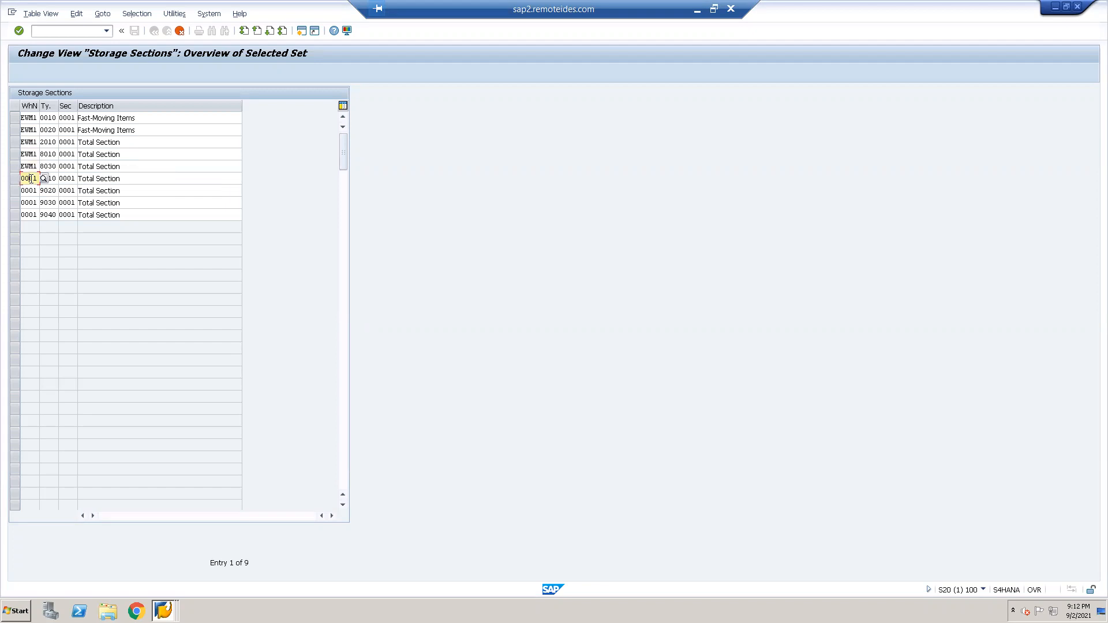
type("EWM1")
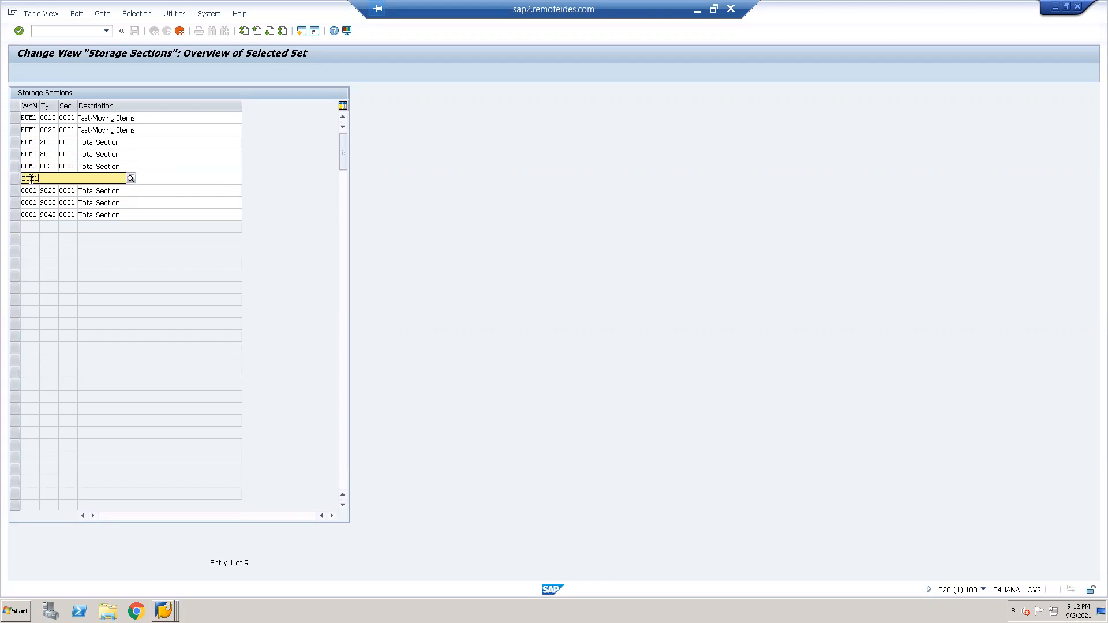
left_click(34, 198)
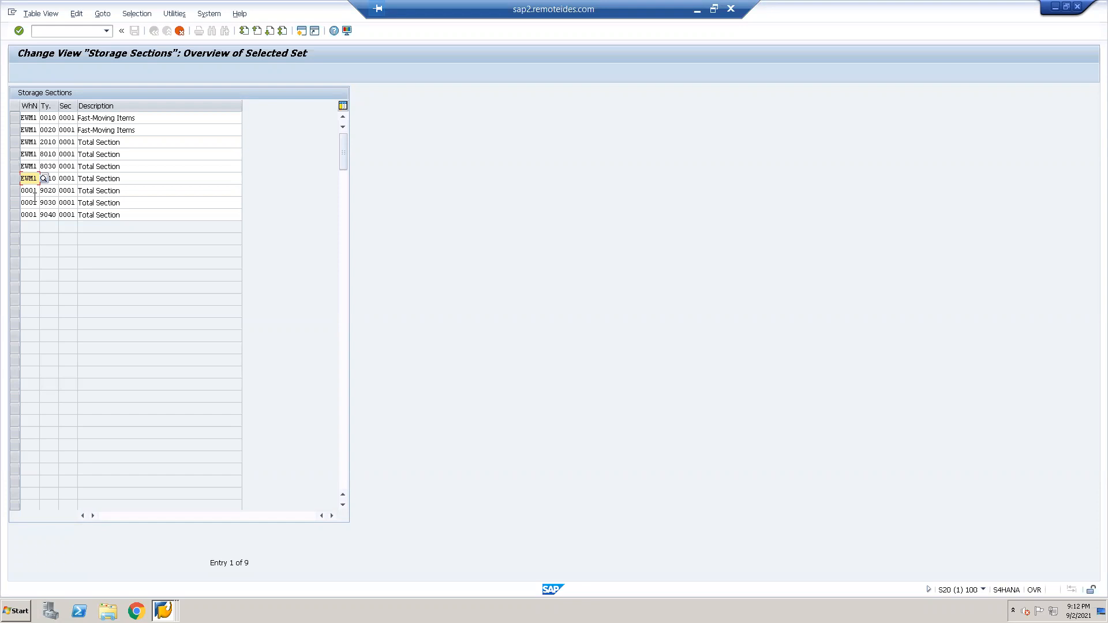
- Set the warehouse number of the copied storage type 9020 and 9030 sections to EWM1
left_click(31, 192)
type("EWM")
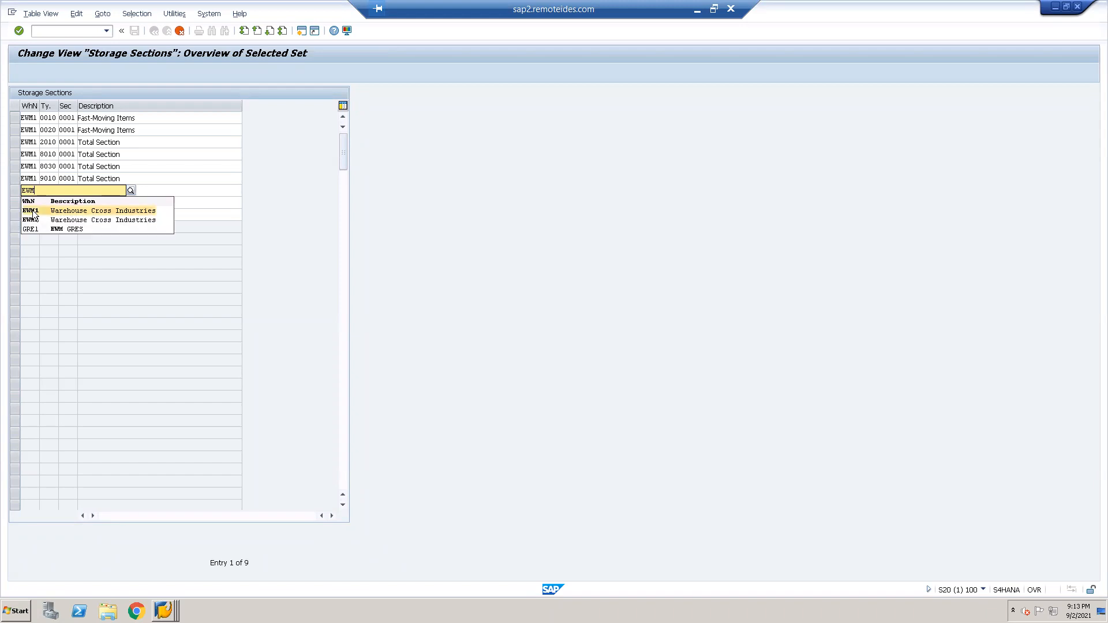
left_click(34, 211)
left_click(33, 204)
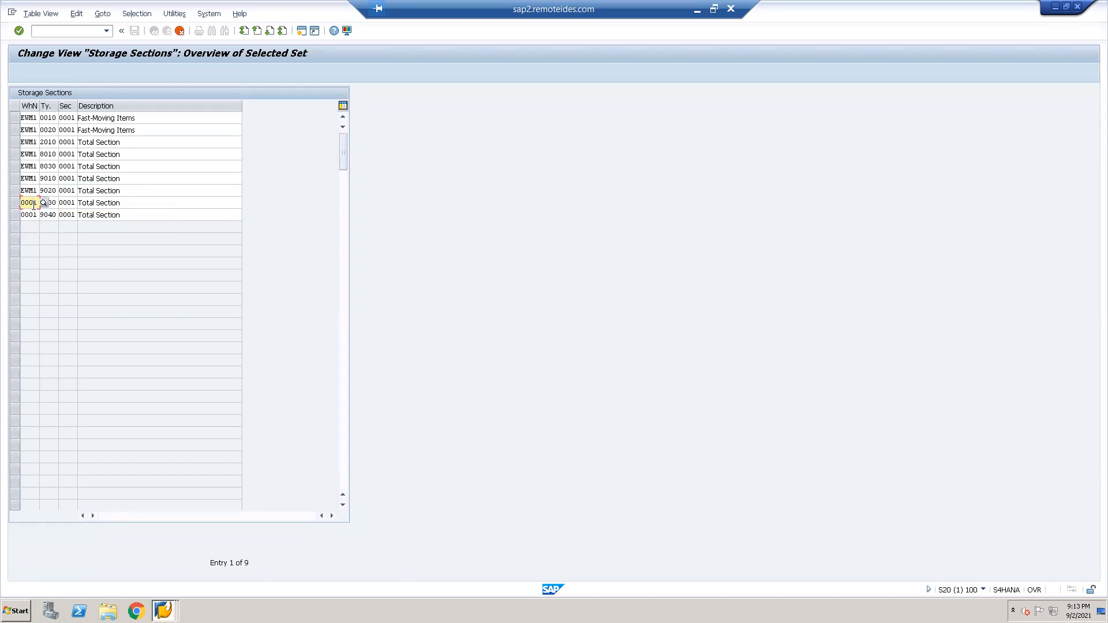
type("EWM1")
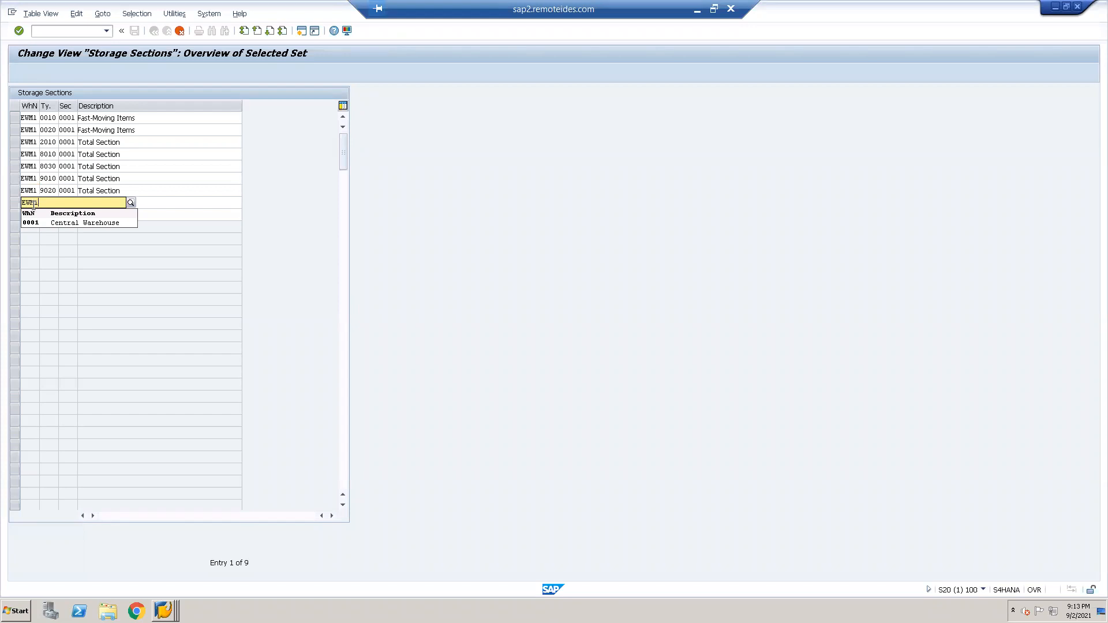
left_click(36, 222)
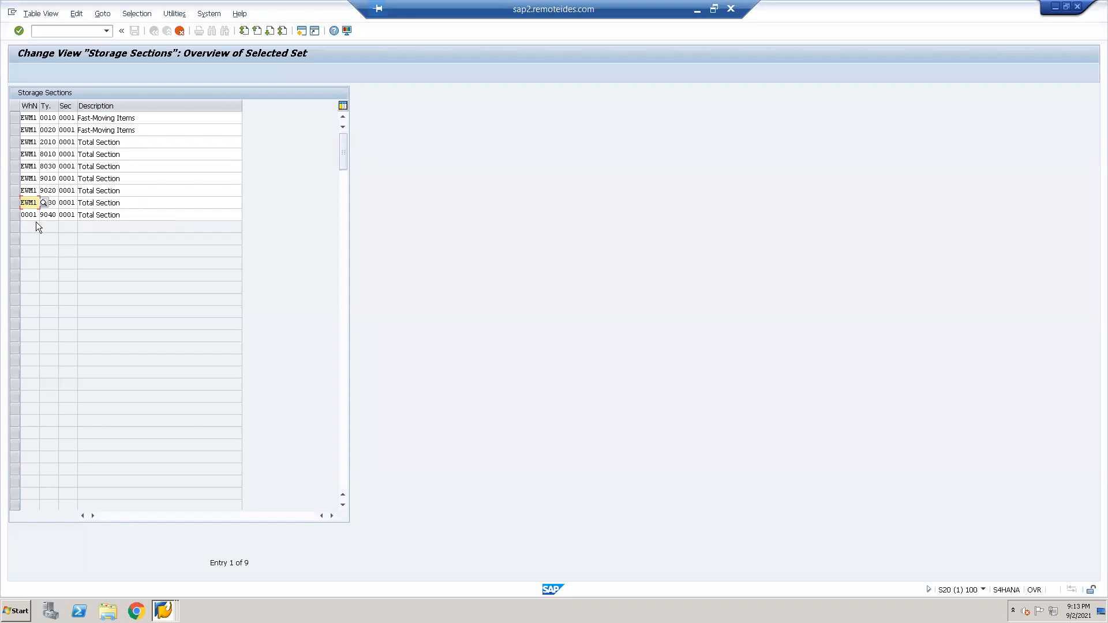
- Set the warehouse number of the copied storage type 9040 section to EWM1
left_click(29, 215)
double_click(29, 215)
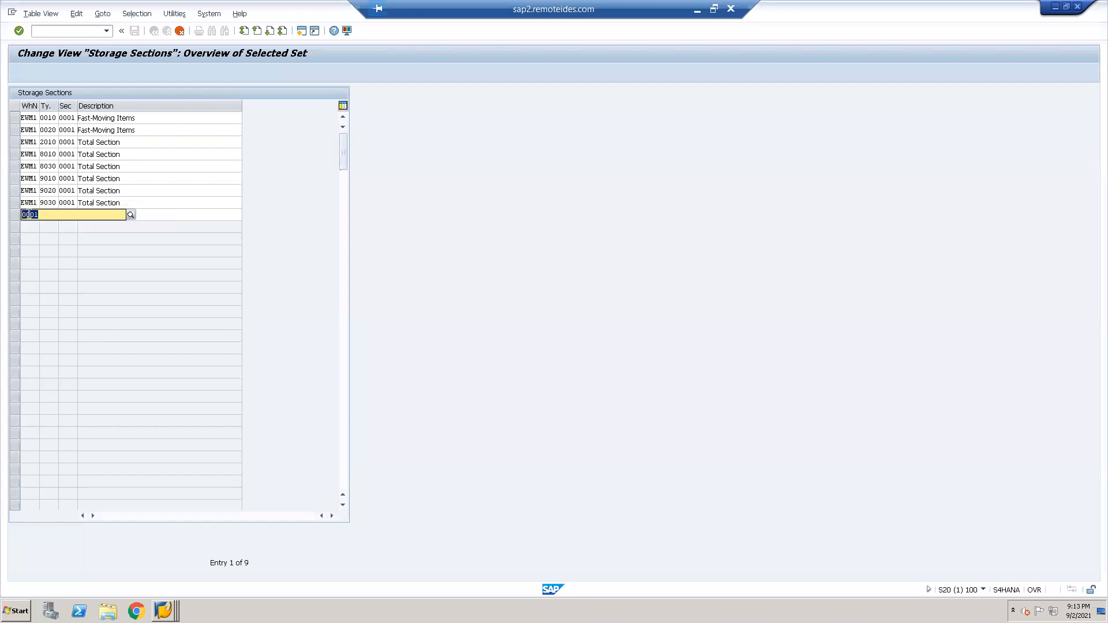
type("EWM1")
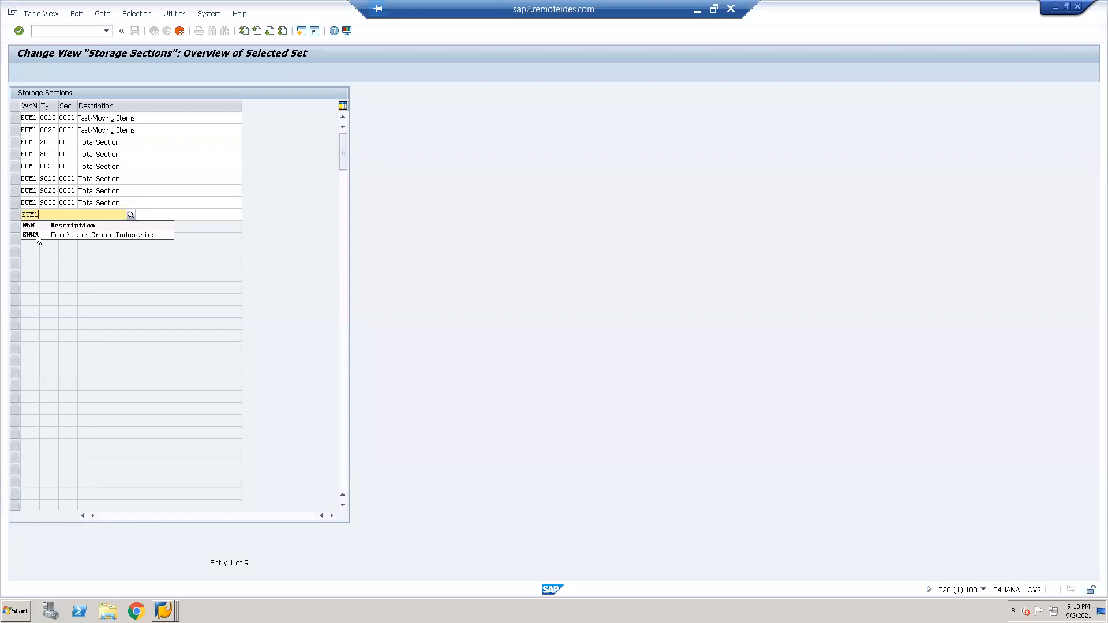
left_click(35, 235)
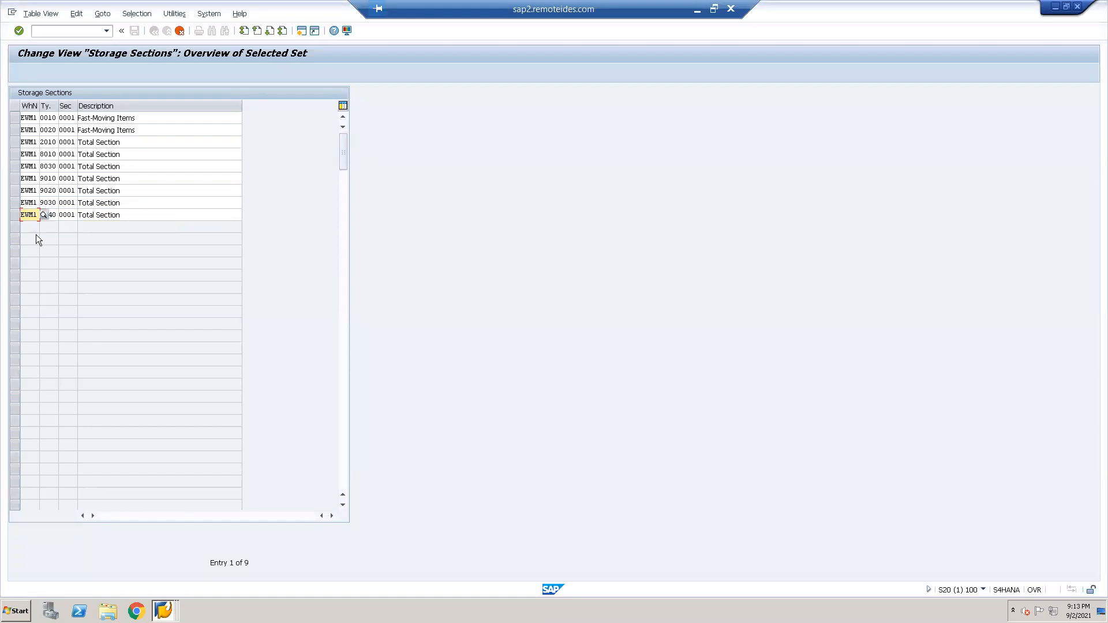
- Confirm the copied storage sections and save them in the customizing request described as "EWM1 new warehouse"
key("Return")
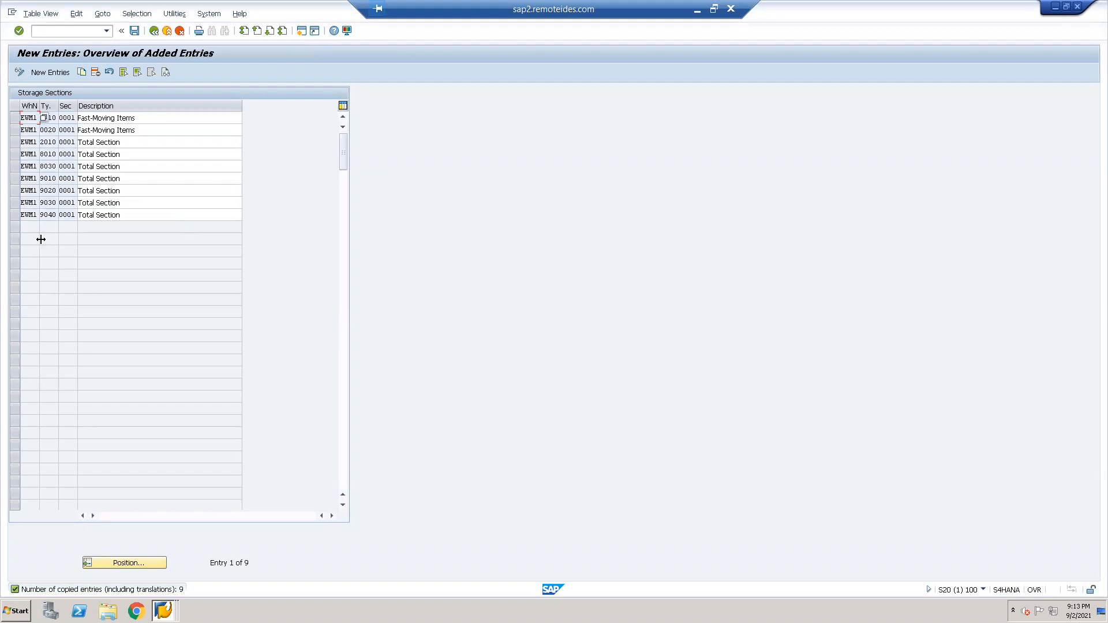
left_click(134, 30)
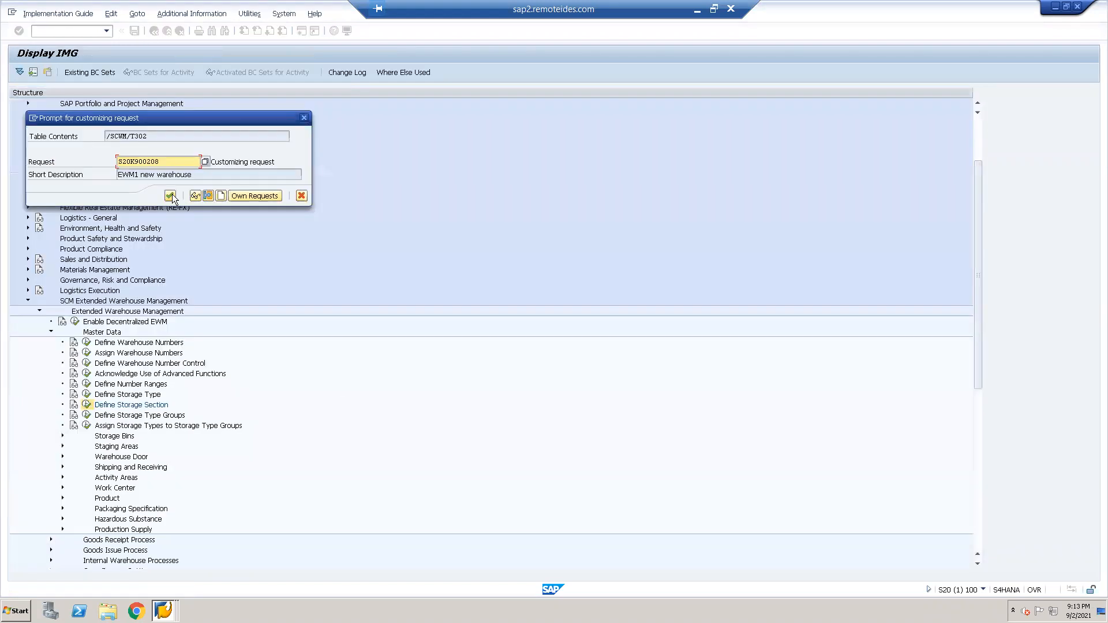
left_click(170, 195)
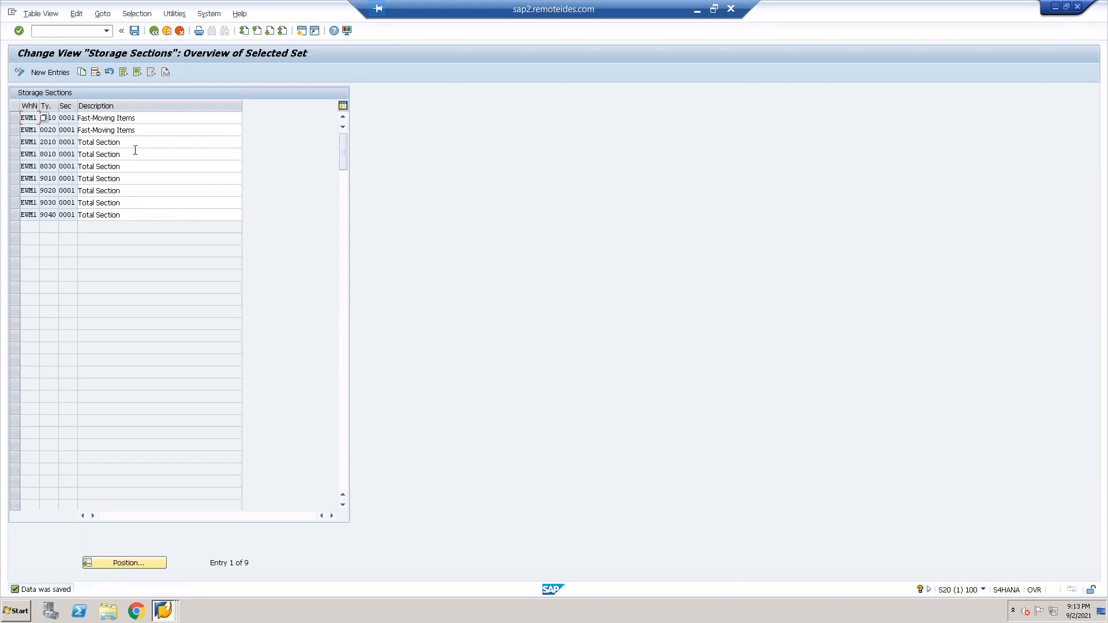
- Set the description of storage type 0010's section 0001 to "EWM1 Storage section" and save
left_click_drag(139, 118, 80, 117)
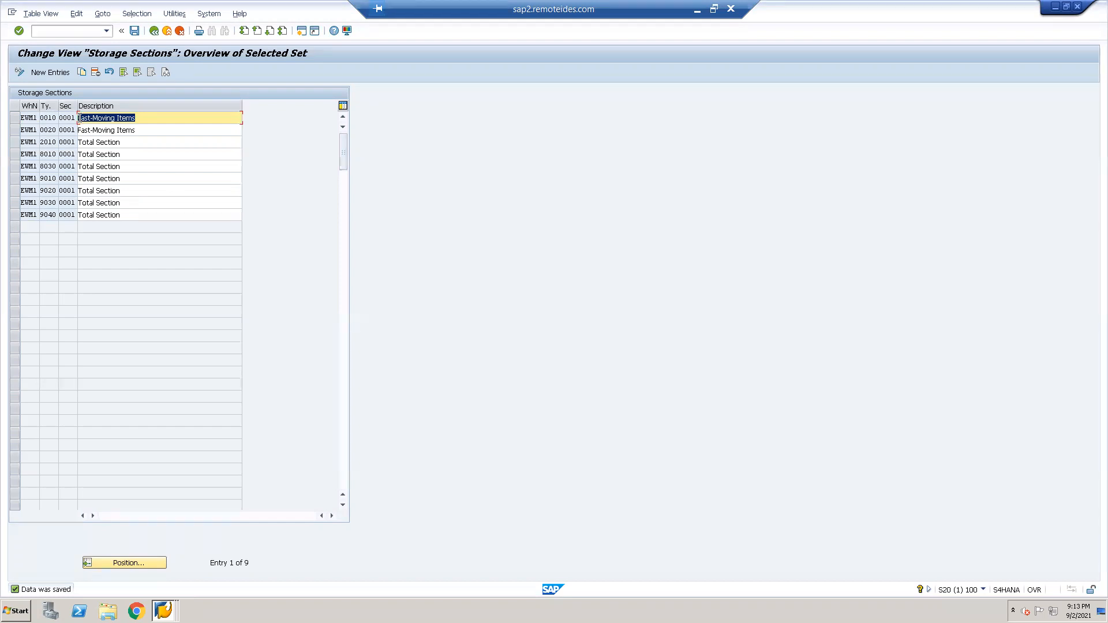
type("EWM1 Storage section")
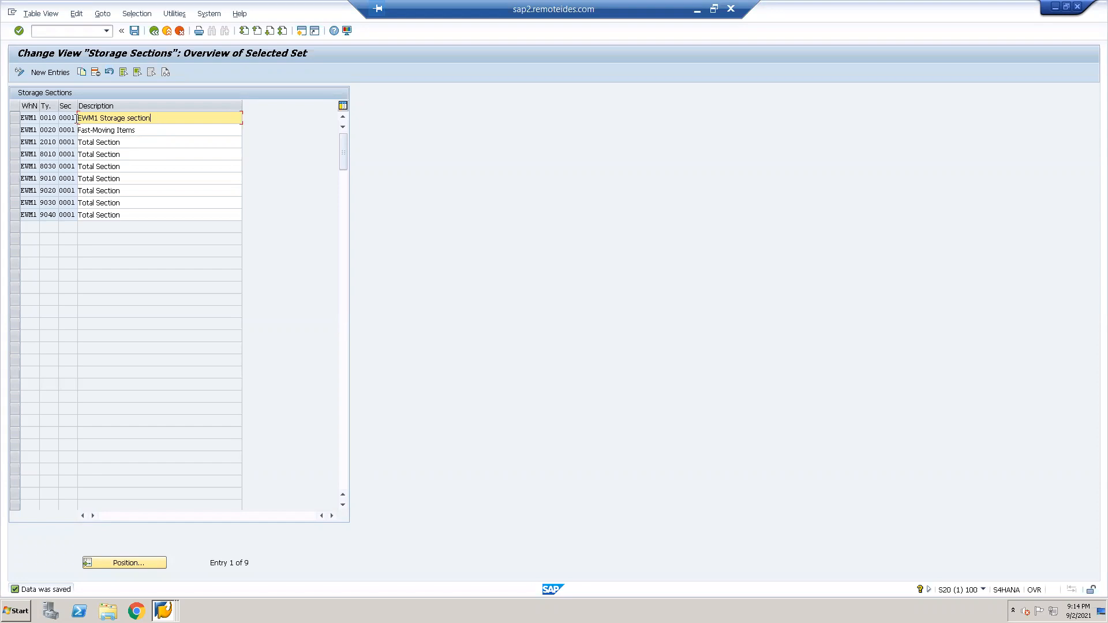
left_click_drag(153, 119, 57, 118)
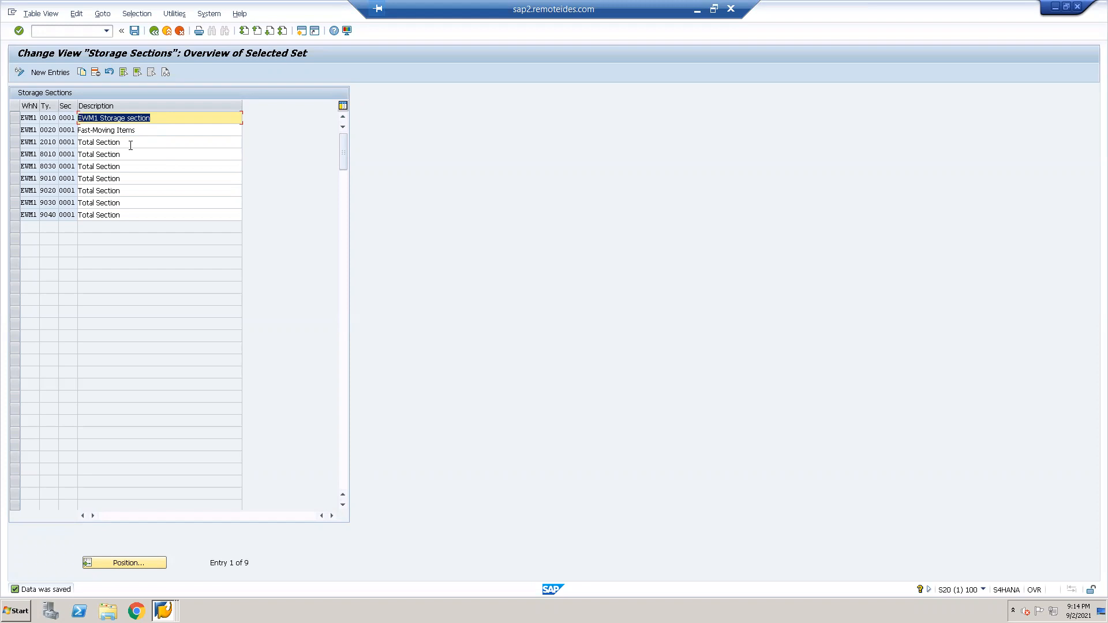
left_click_drag(146, 130, 58, 144)
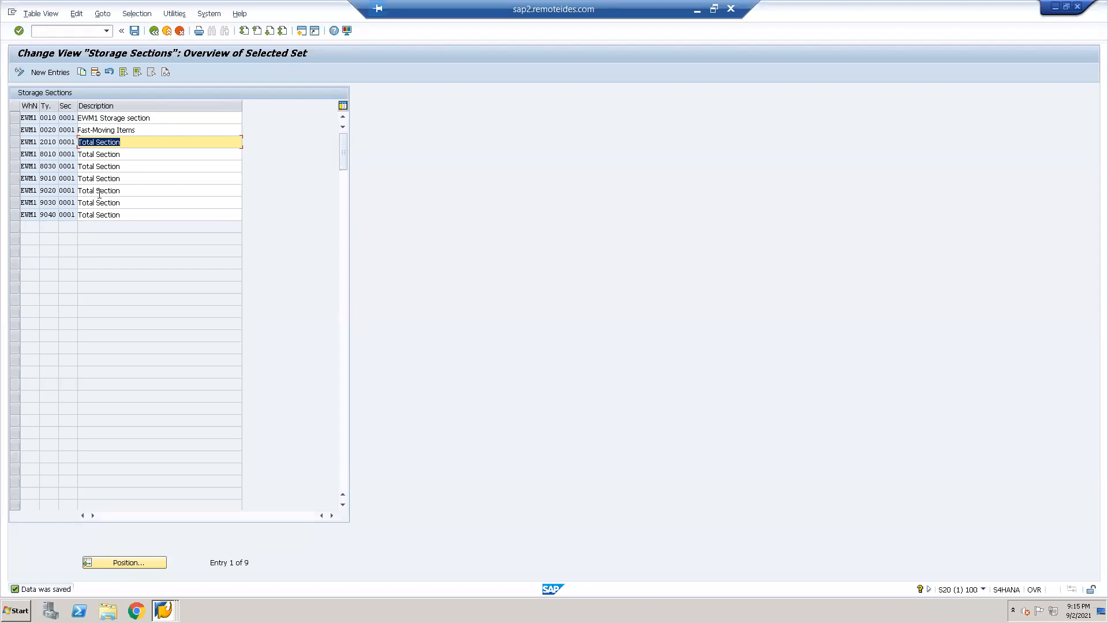
key("Return")
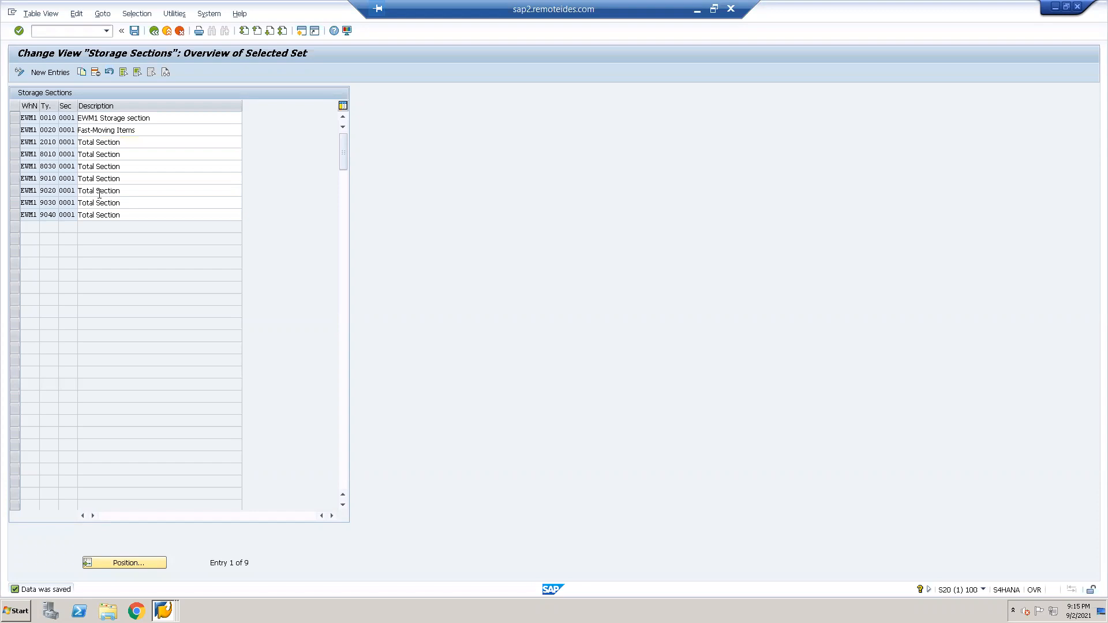
left_click(134, 31)
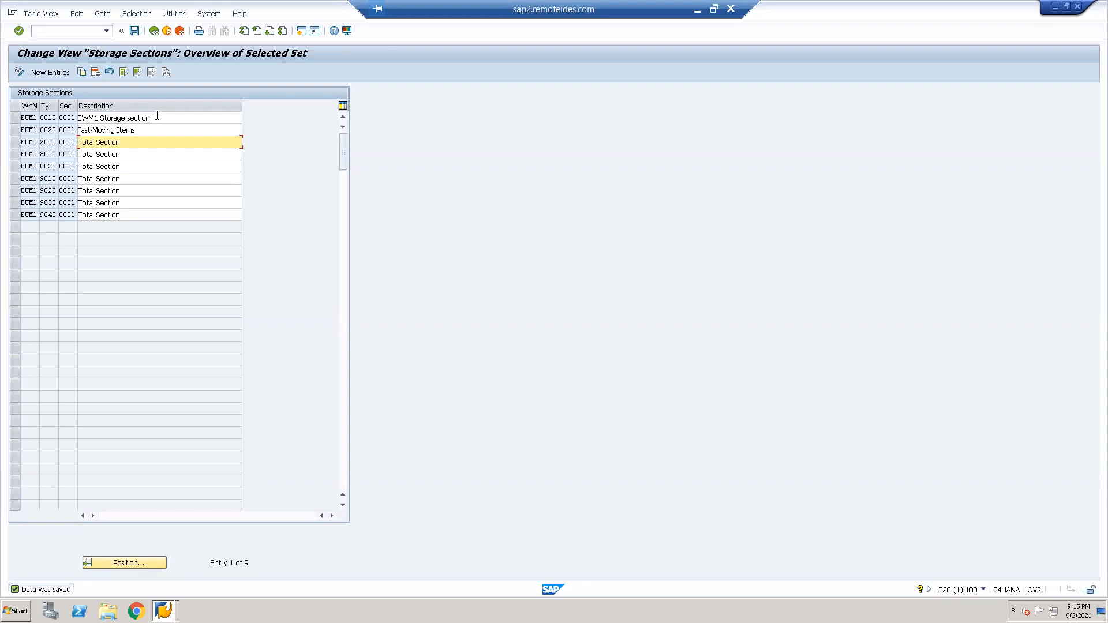
left_click_drag(133, 142, 47, 142)
left_click(47, 142)
left_click_drag(155, 118, 61, 118)
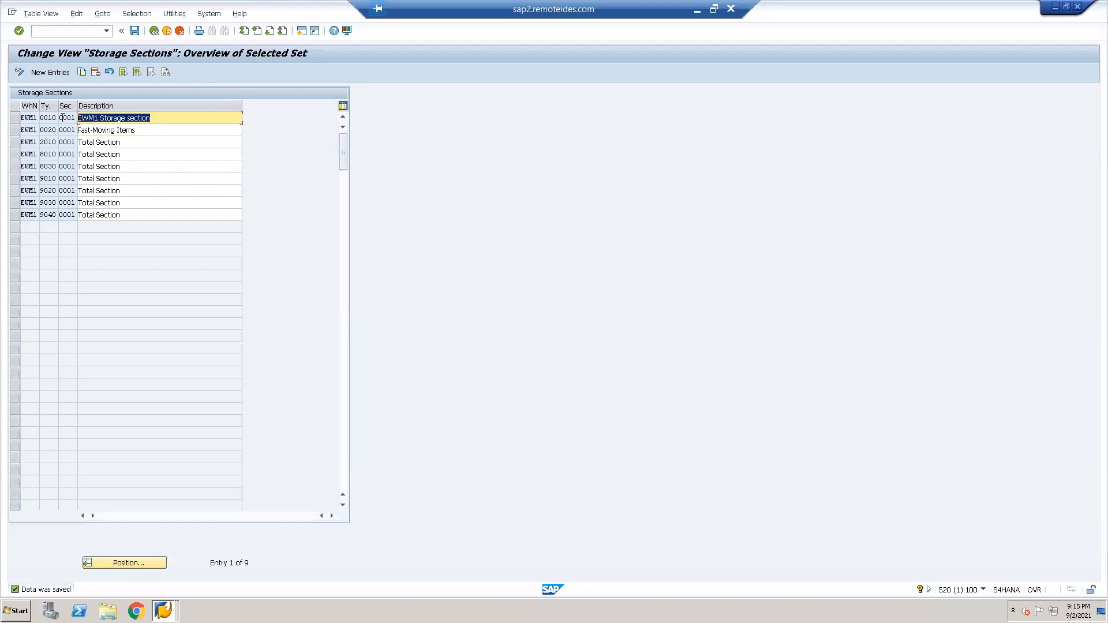
type("Ware")
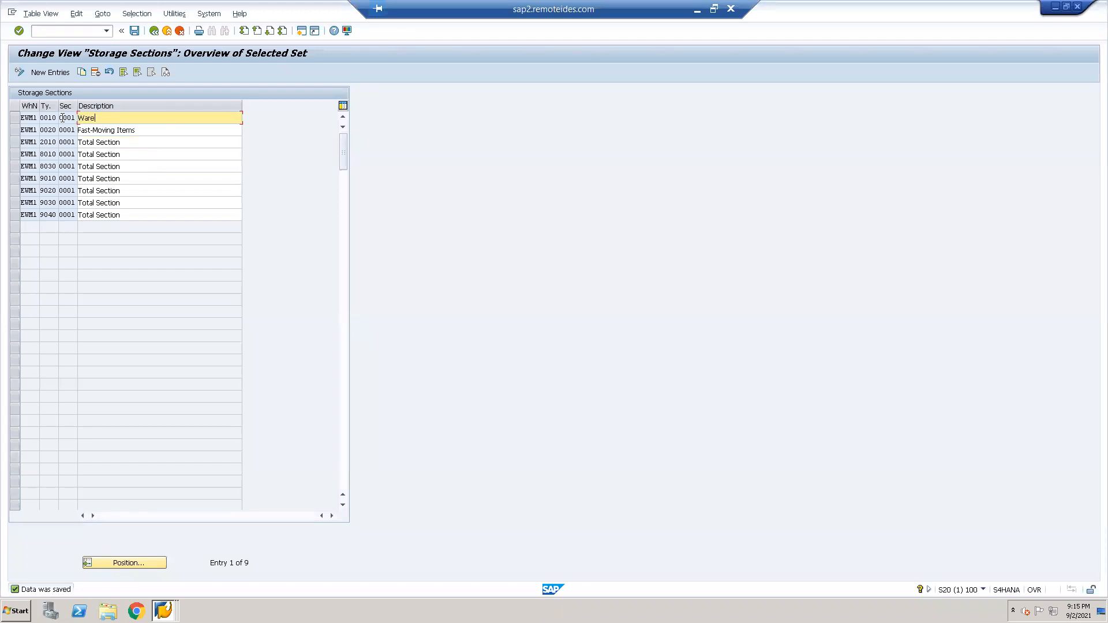
type("house storahge")
key("BackSpace")
key("BackSpace")
key("BackSpace")
key("BackSpace")
key("BackSpace")
key("BackSpace")
key("BackSpace")
key("BackSpace")
key("BackSpace")
key("BackSpace")
key("BackSpace")
key("BackSpace")
key("BackSpace")
key("BackSpace")
key("BackSpace")
key("BackSpace")
key("BackSpace")
key("BackSpace")
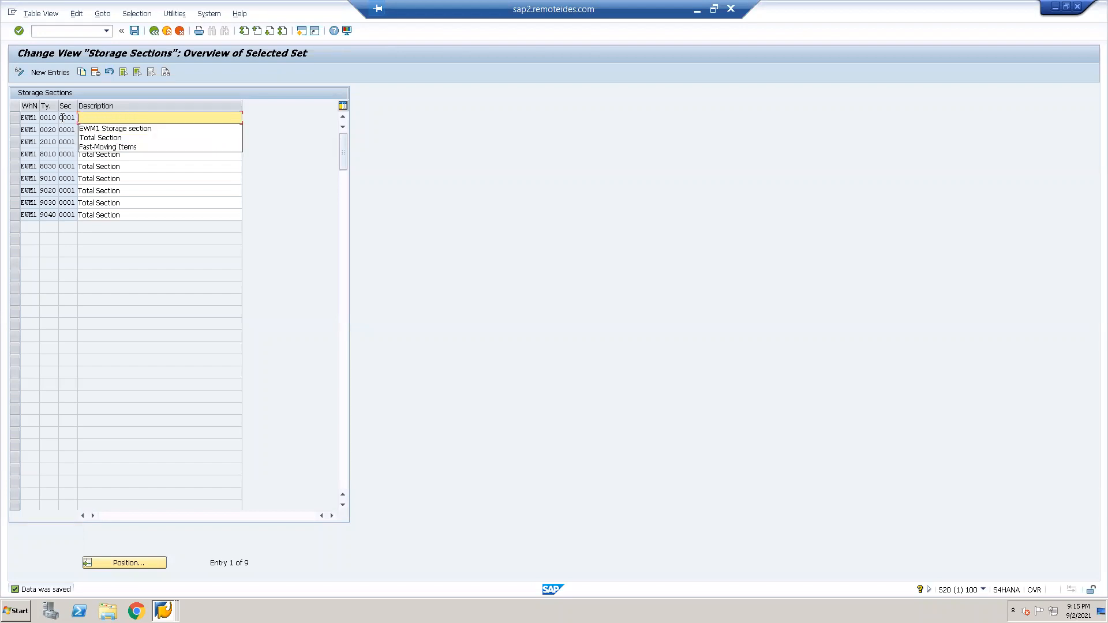
- Enter "Storage section" as the description of storage type 0010's section 0001 in warehouse EWM1 and save
type("St")
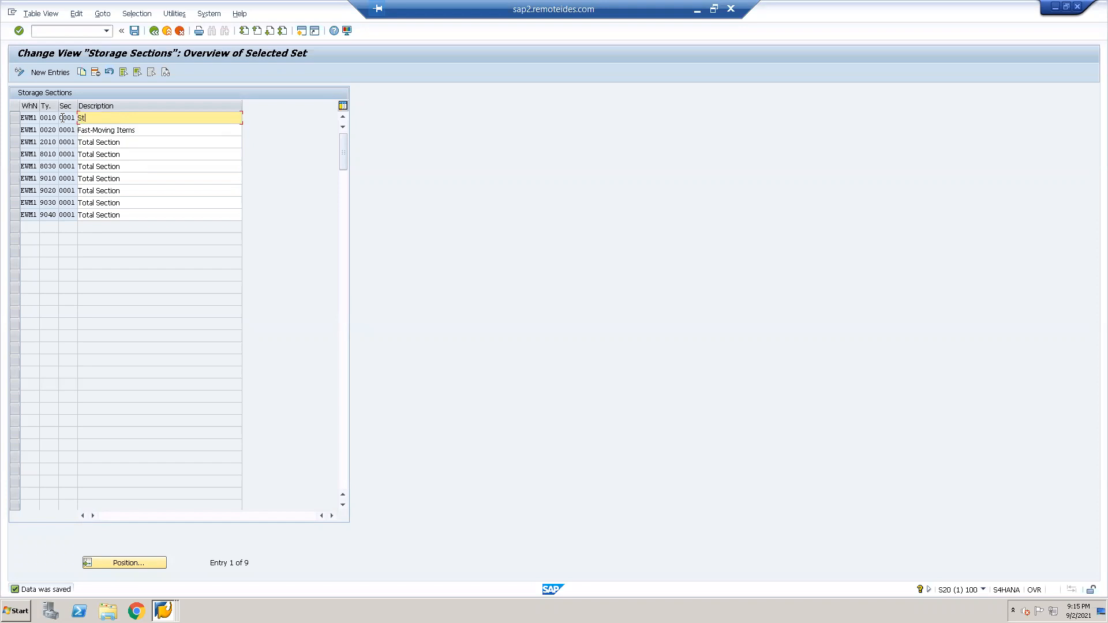
type("orage section")
left_click(49, 167)
left_click(104, 167)
left_click(68, 166)
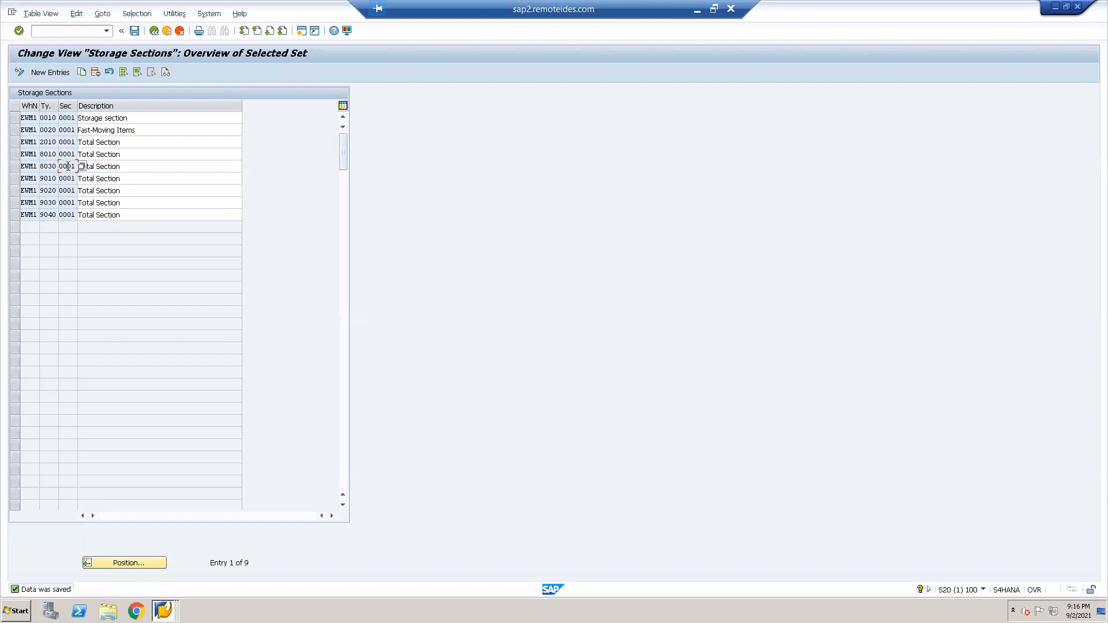
left_click(130, 168)
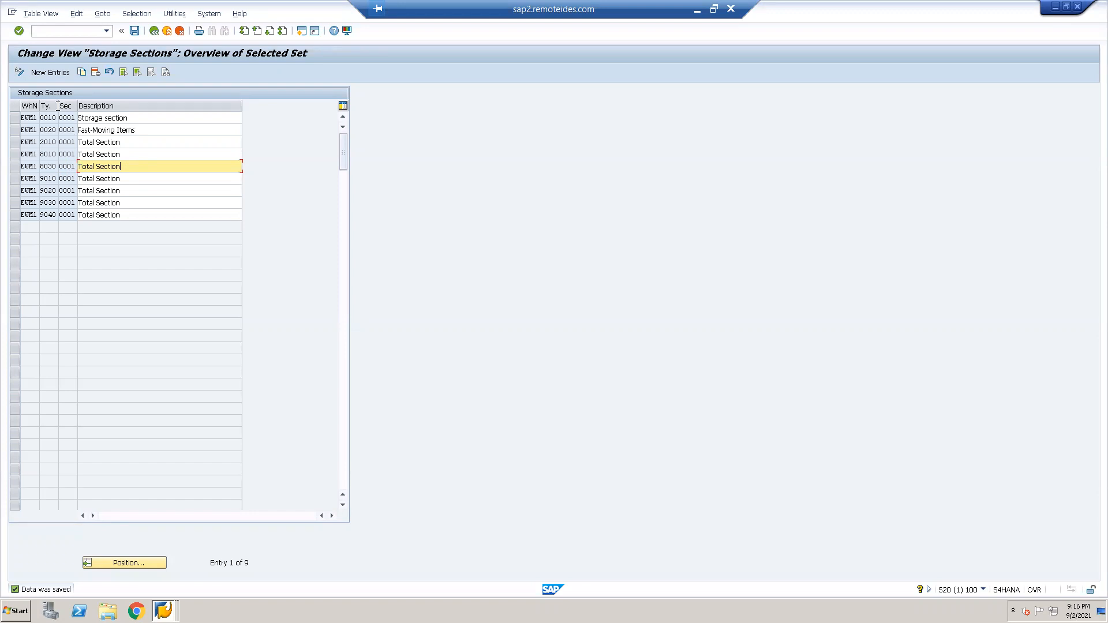
left_click(134, 31)
- Leave the storage sections view for the implementation guide and expand the Storage Bins activities under Master Data
left_click(154, 31)
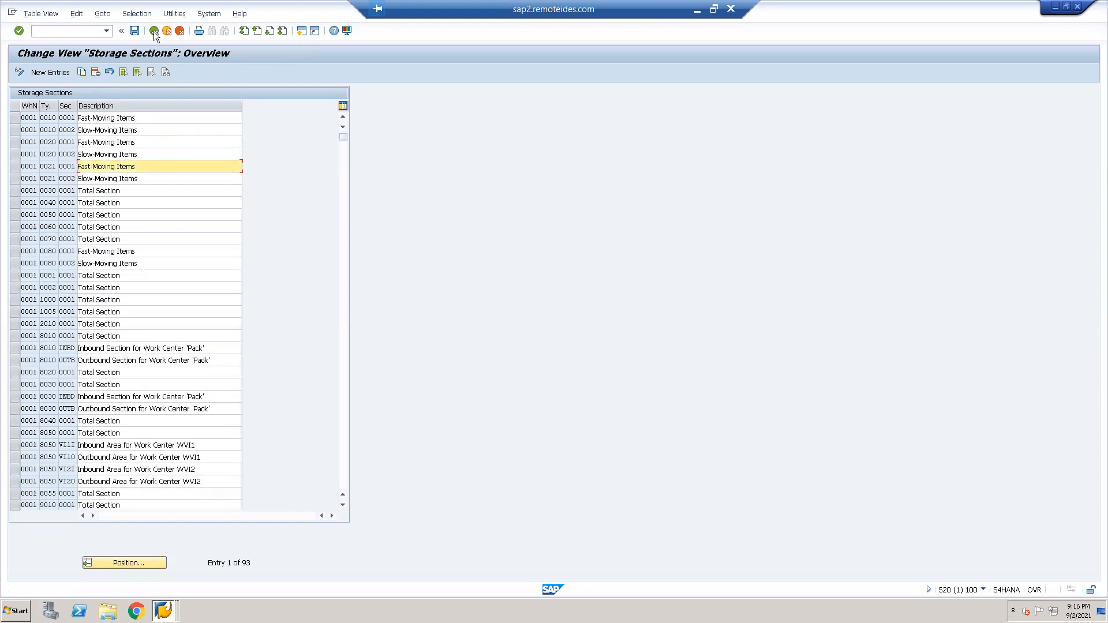
left_click(154, 31)
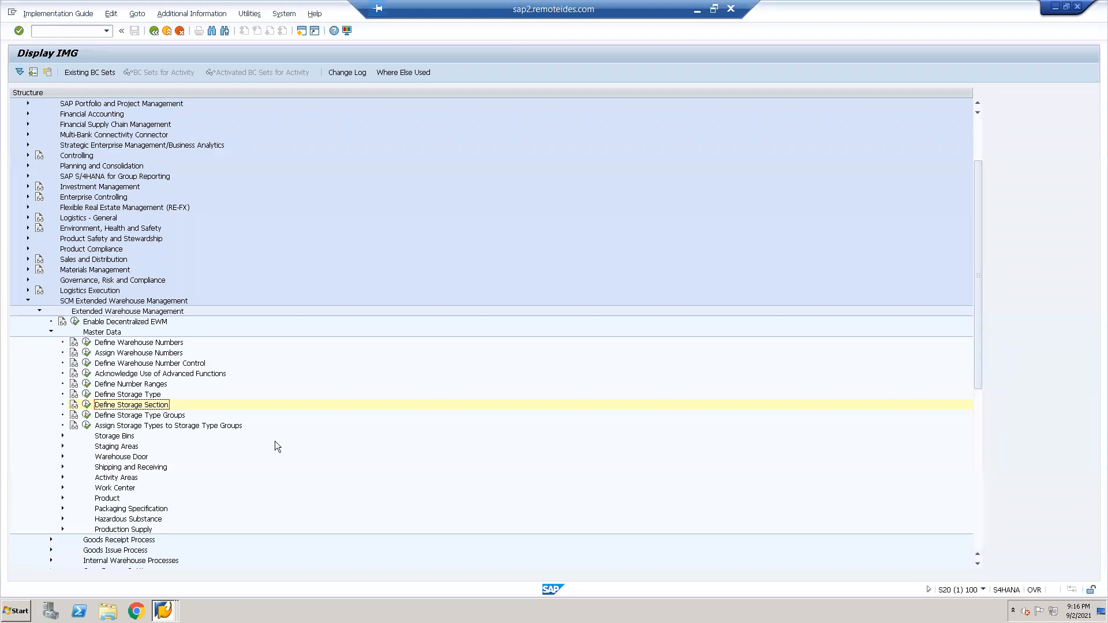
scroll(224, 412, "down", 2)
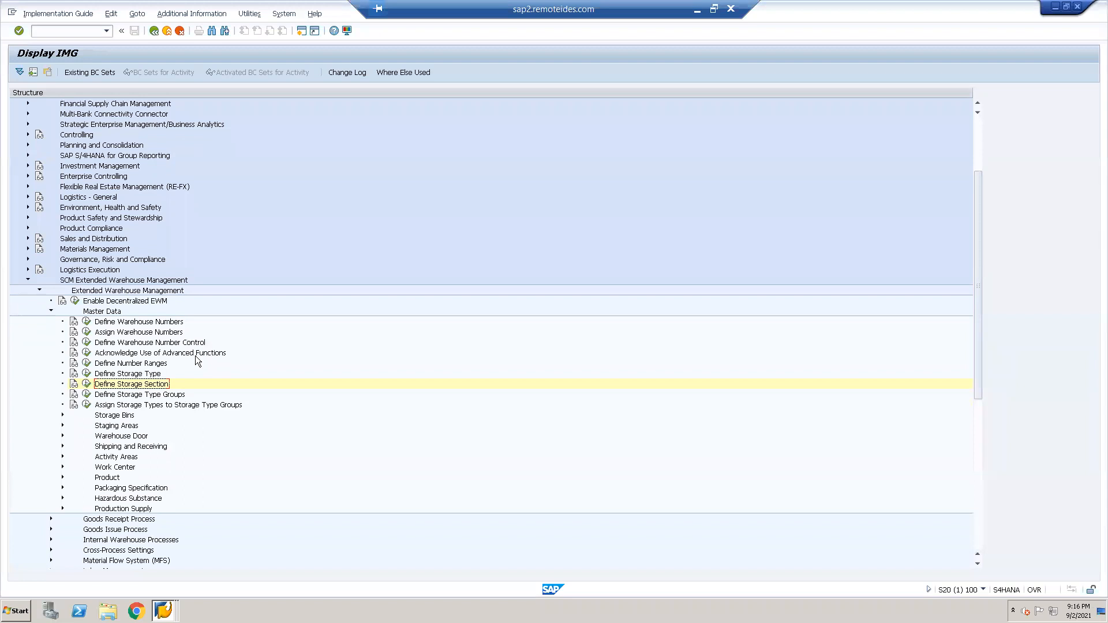
left_click(144, 375)
left_click(144, 386)
left_click(62, 414)
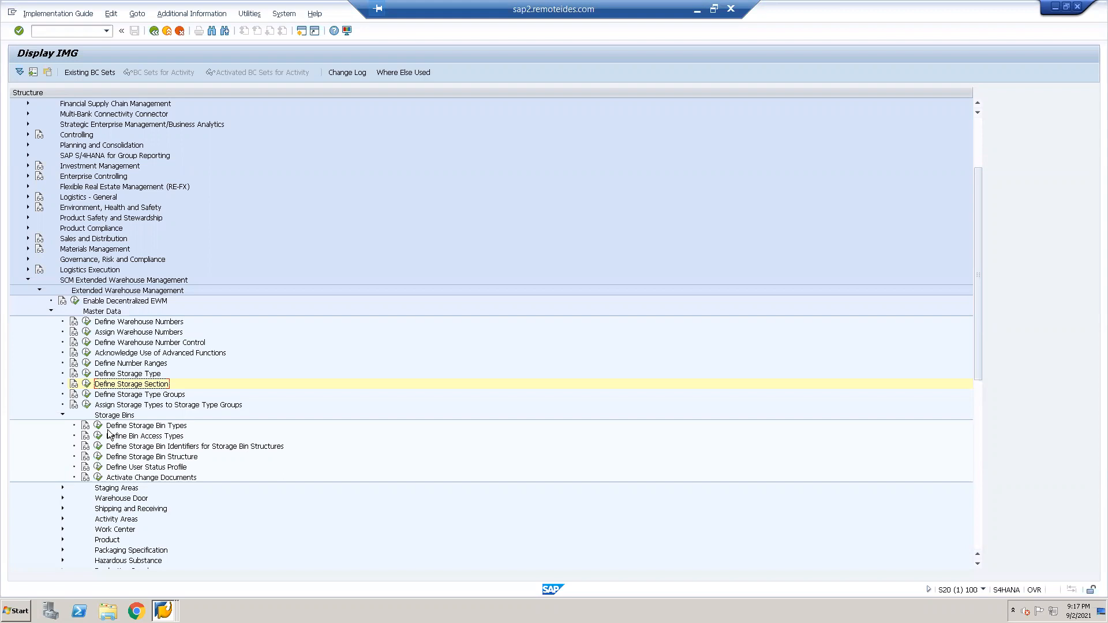
scroll(111, 433, "down", 2)
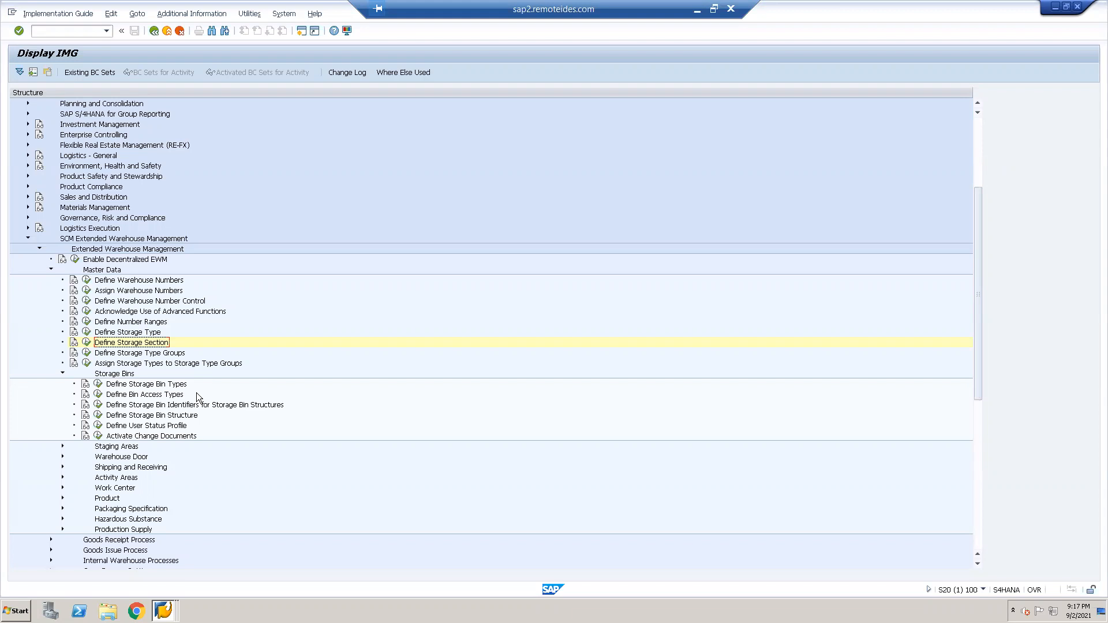
- Open the Define Storage Bin Structure activity and start copying warehouse 0001's entry with sequence number 006, examining its template and start value
left_click(98, 416)
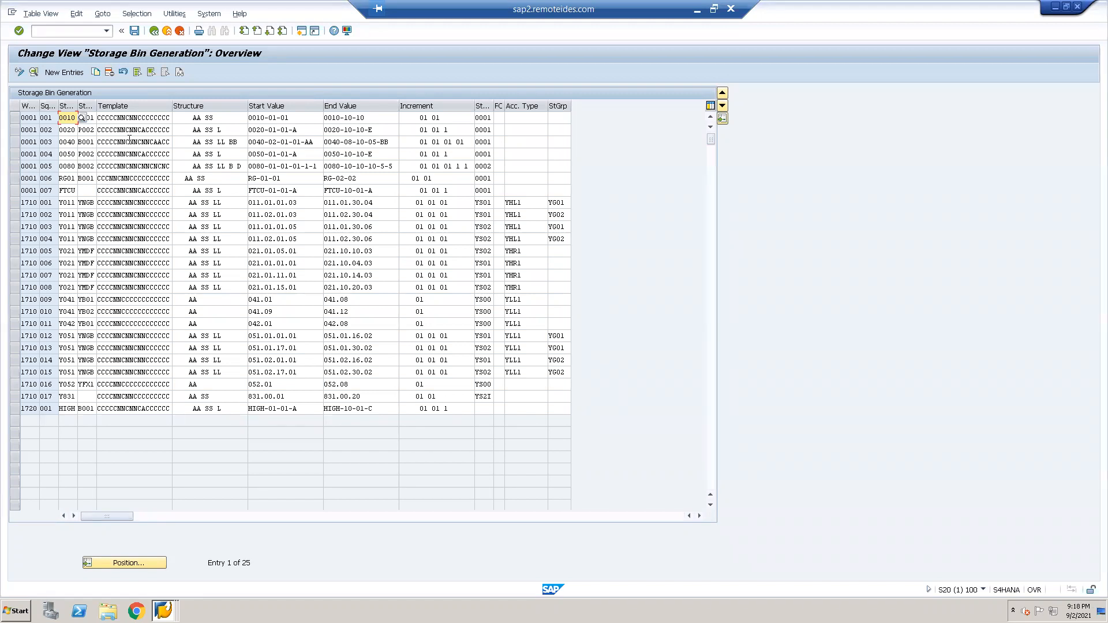
left_click(14, 178)
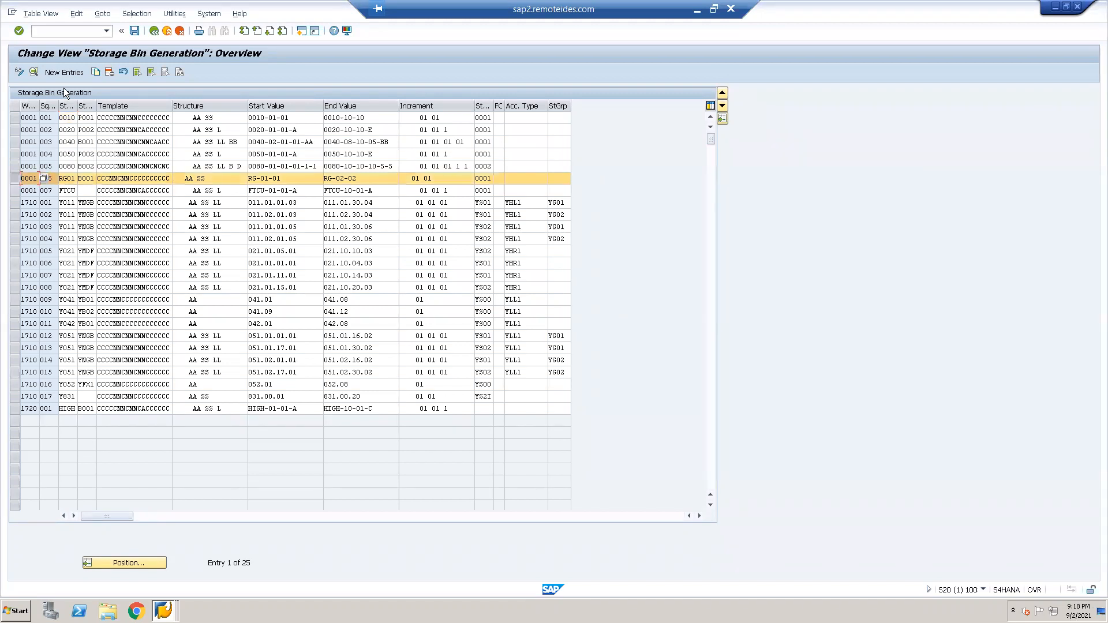
left_click(95, 73)
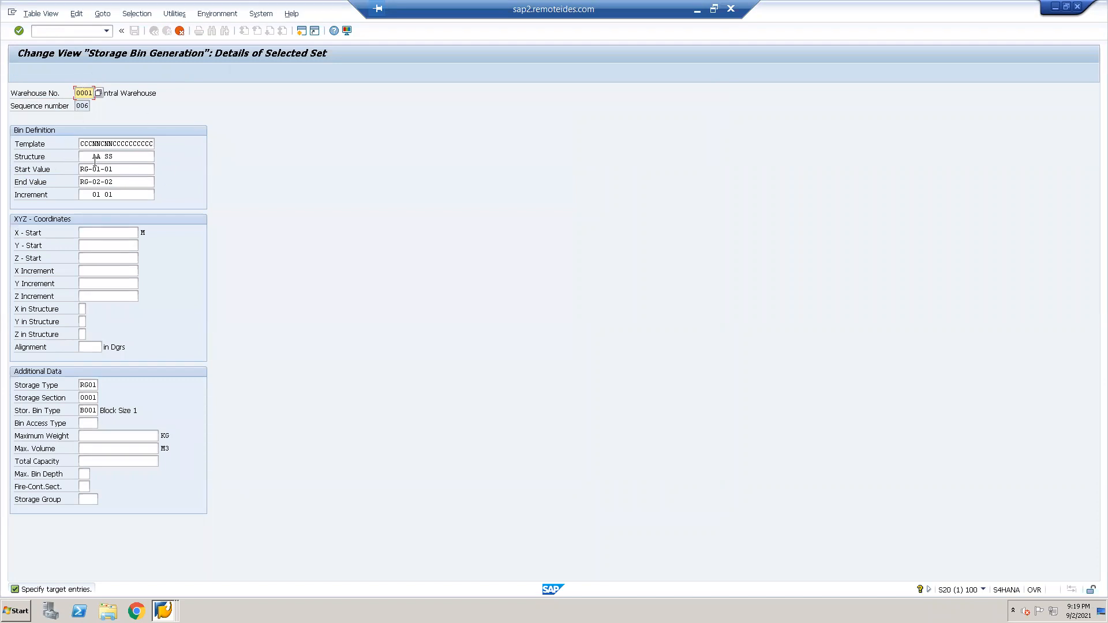
left_click_drag(81, 144, 93, 144)
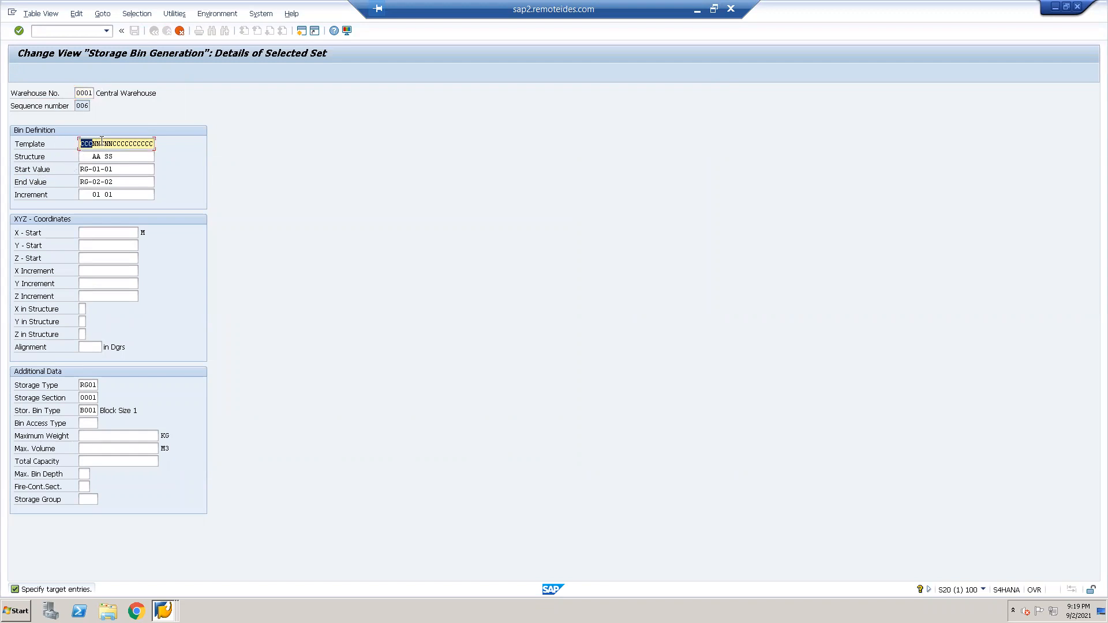
left_click(95, 144)
left_click(82, 170)
key("shift+Home")
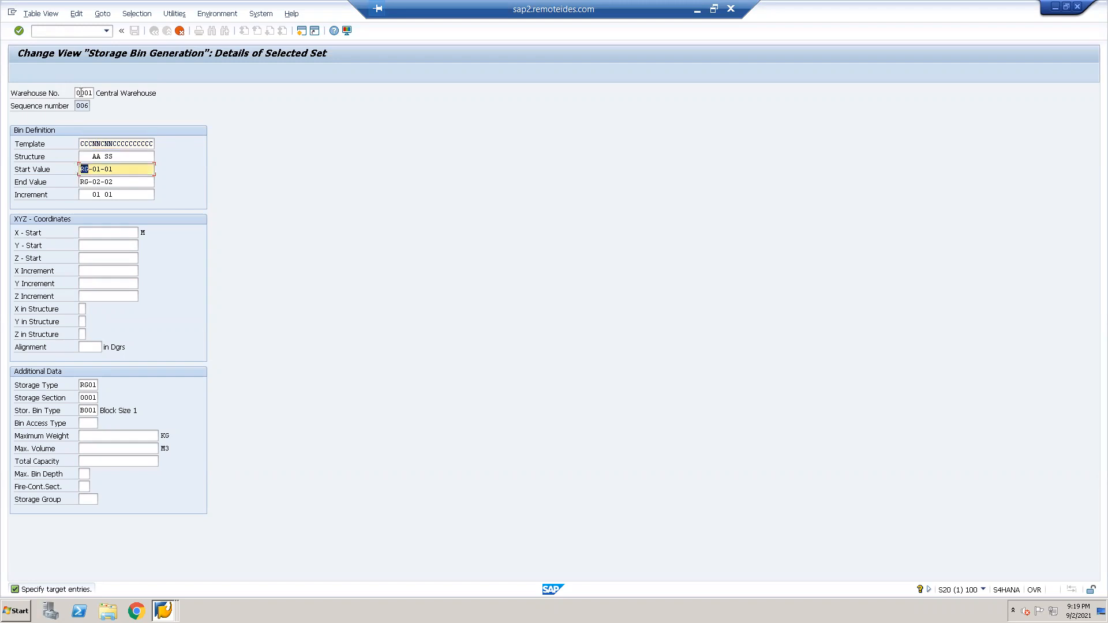
- Set the warehouse number of the copied storage bin structure entry to EWM1
left_click(77, 93)
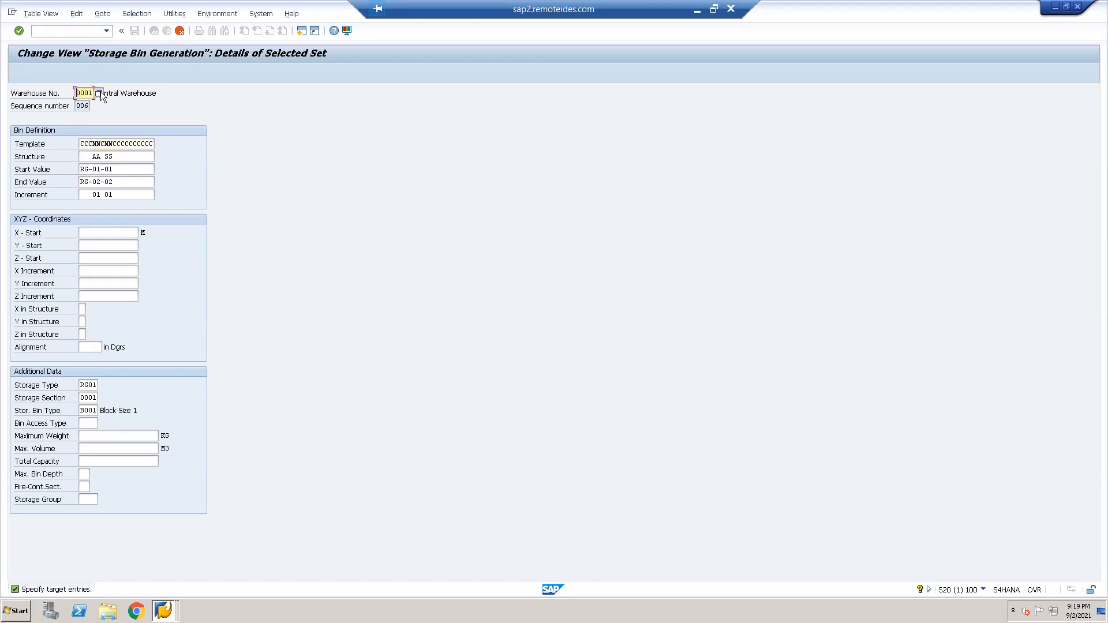
key("shift+End")
type("EWM1")
key("Tab")
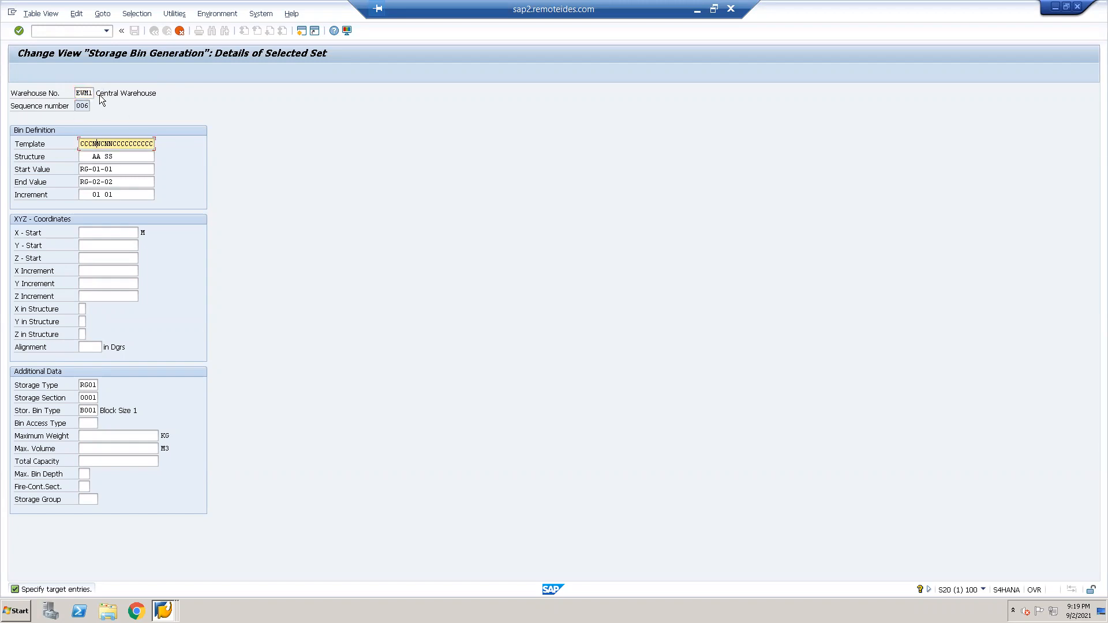
key("shift+Tab")
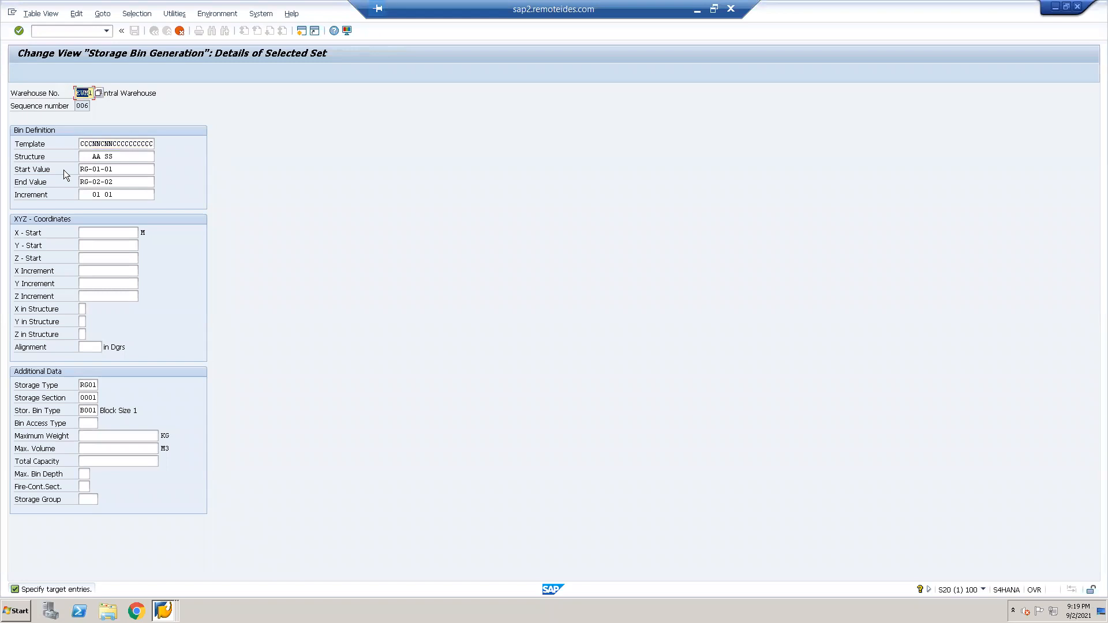
- Set the start value of the bin definition to EW-01-01
left_click(88, 170)
key("BackSpace")
key("BackSpace")
type("EW")
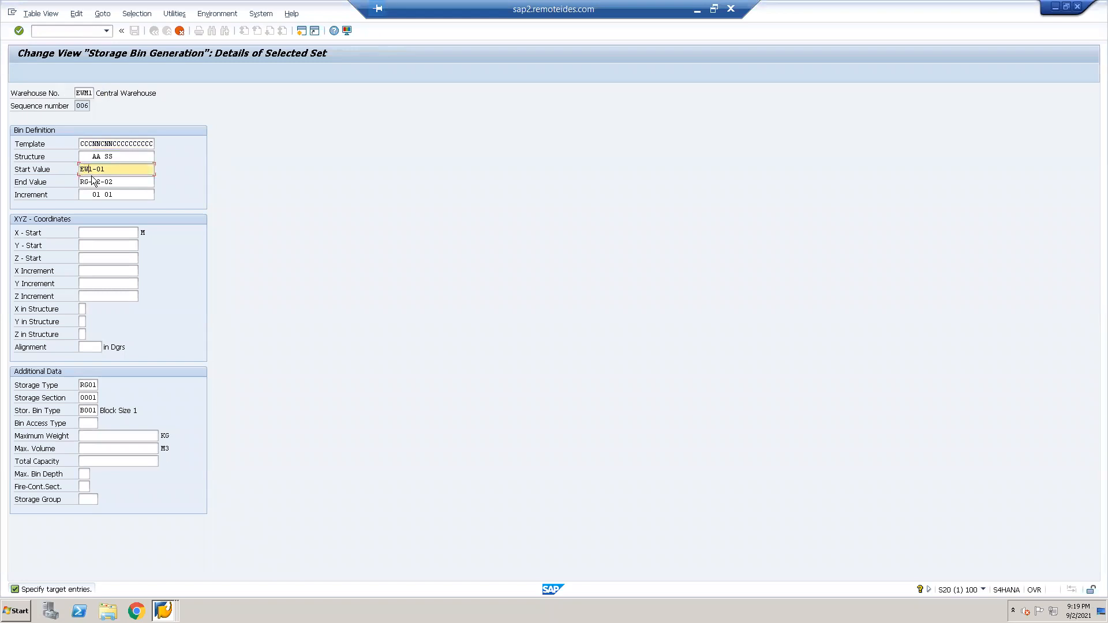
key("Insert")
type("-0")
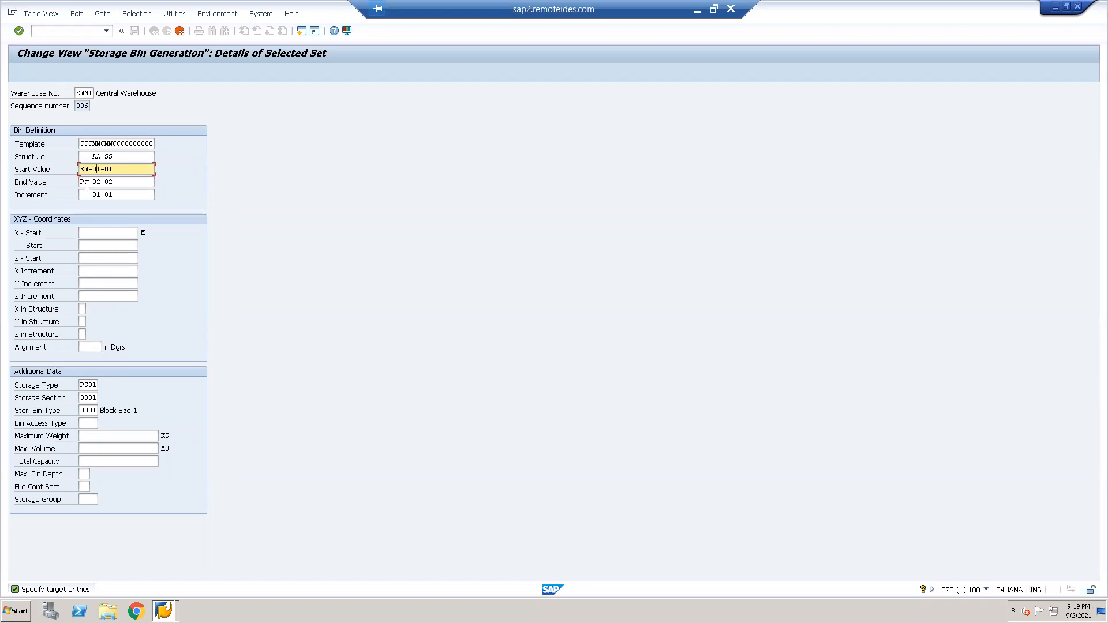
- Set the end value of the bin definition to EW-02-02
left_click_drag(89, 181, 58, 182)
type("EWM")
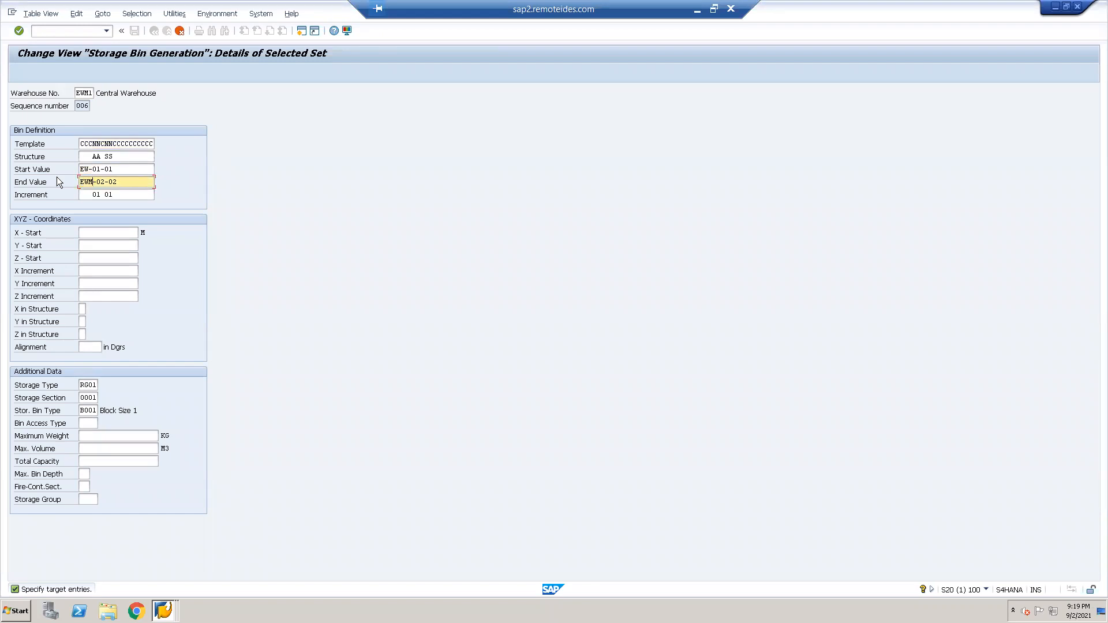
key("BackSpace")
left_click(89, 181)
left_click(100, 194)
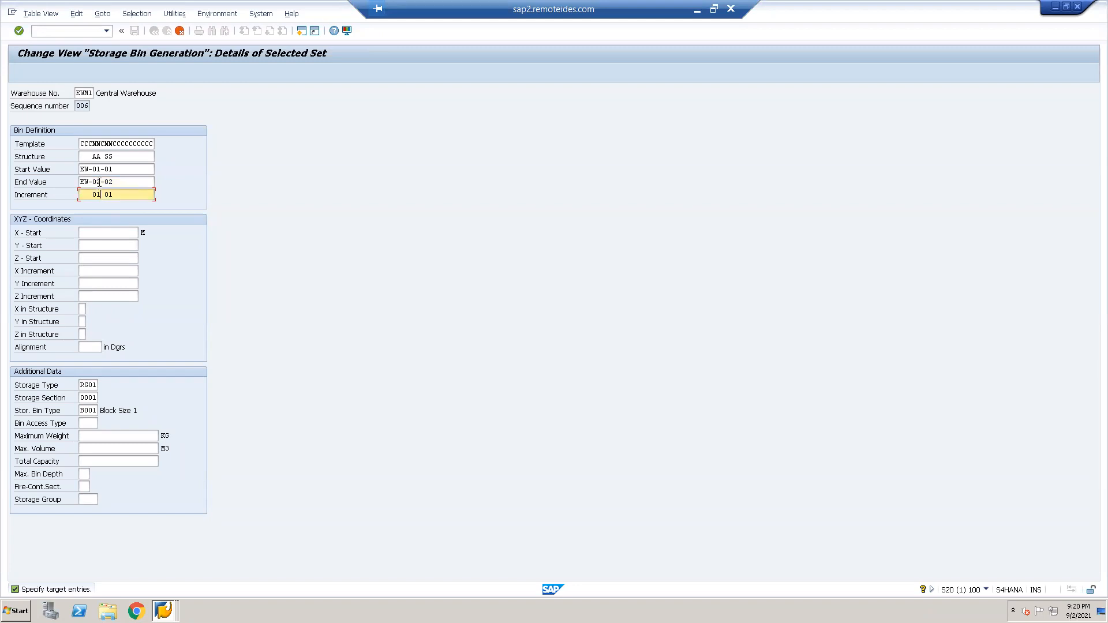
- Assign storage type 0010 High Rack Storage to the bin structure entry and clear its storage bin type
left_click(83, 385)
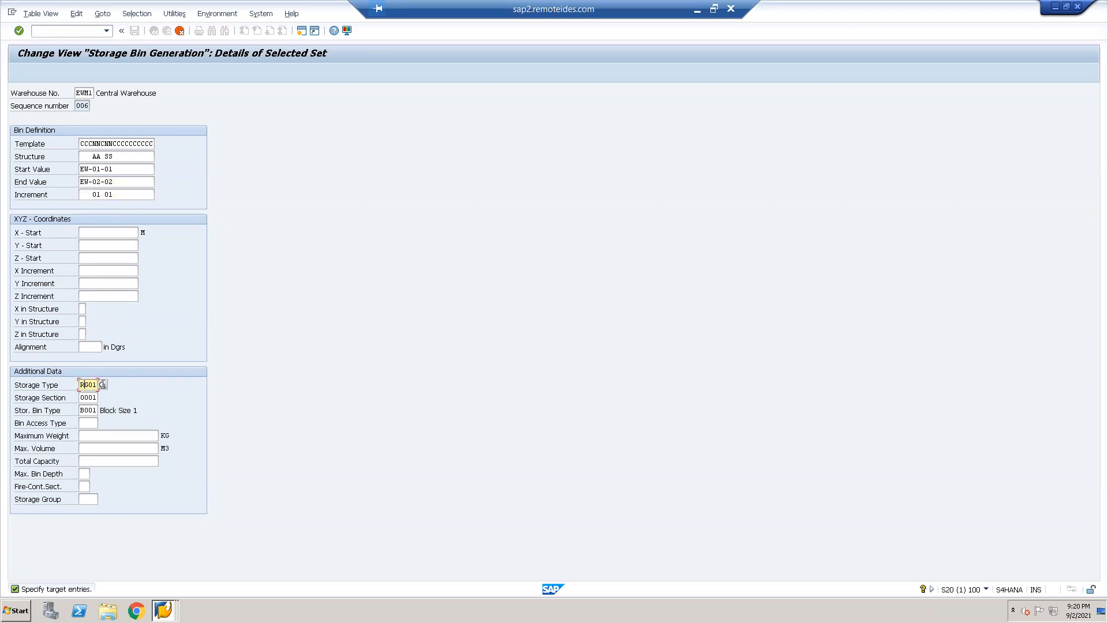
left_click(102, 384)
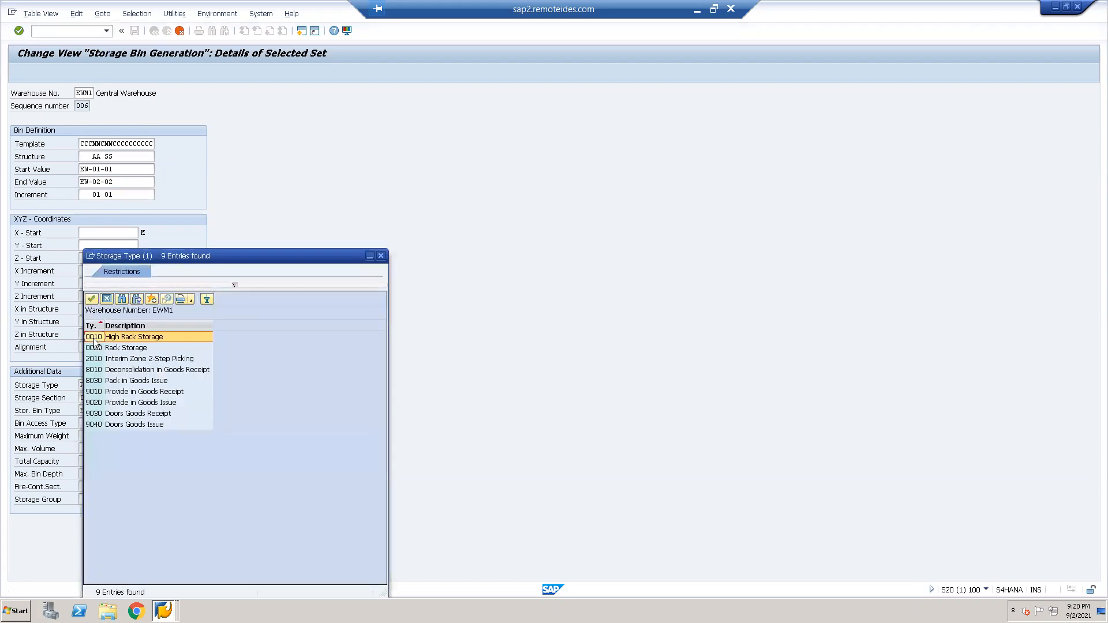
double_click(118, 347)
double_click(91, 410)
key("BackSpace")
key("Tab")
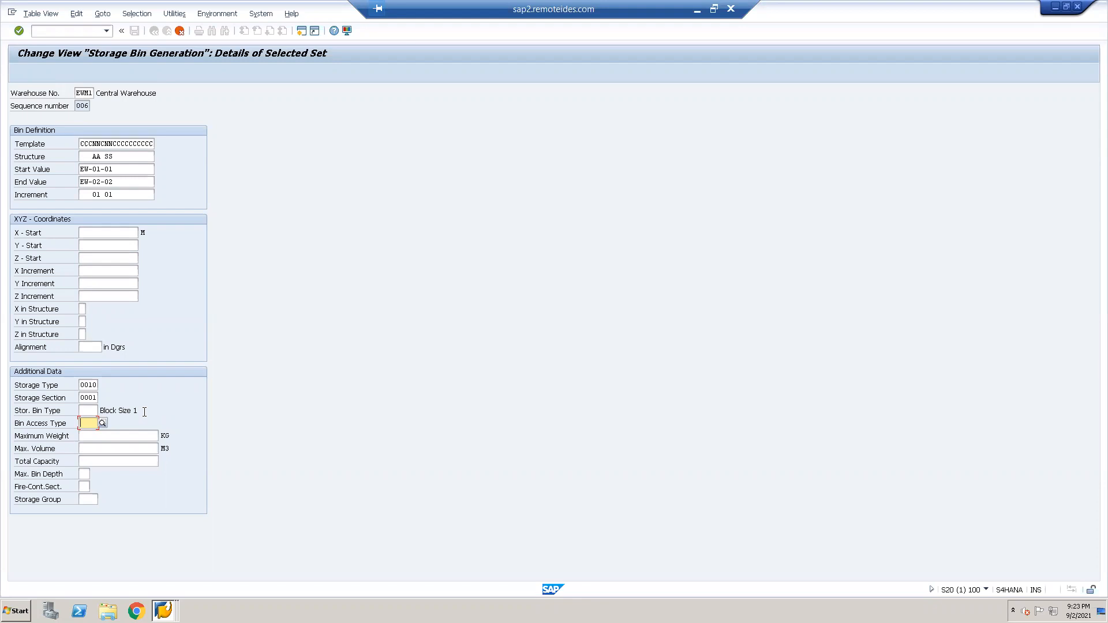
- Review the structure and start value of the EWM1 bin definition and try to confirm the copied entry
left_click_drag(119, 169, 79, 169)
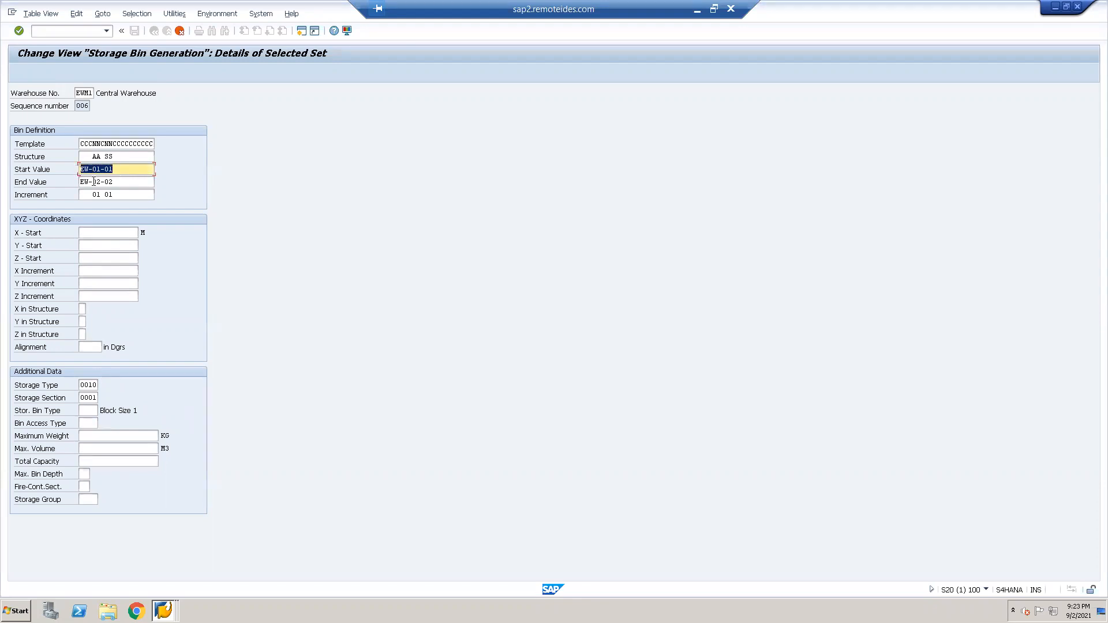
left_click(89, 169)
left_click(106, 156)
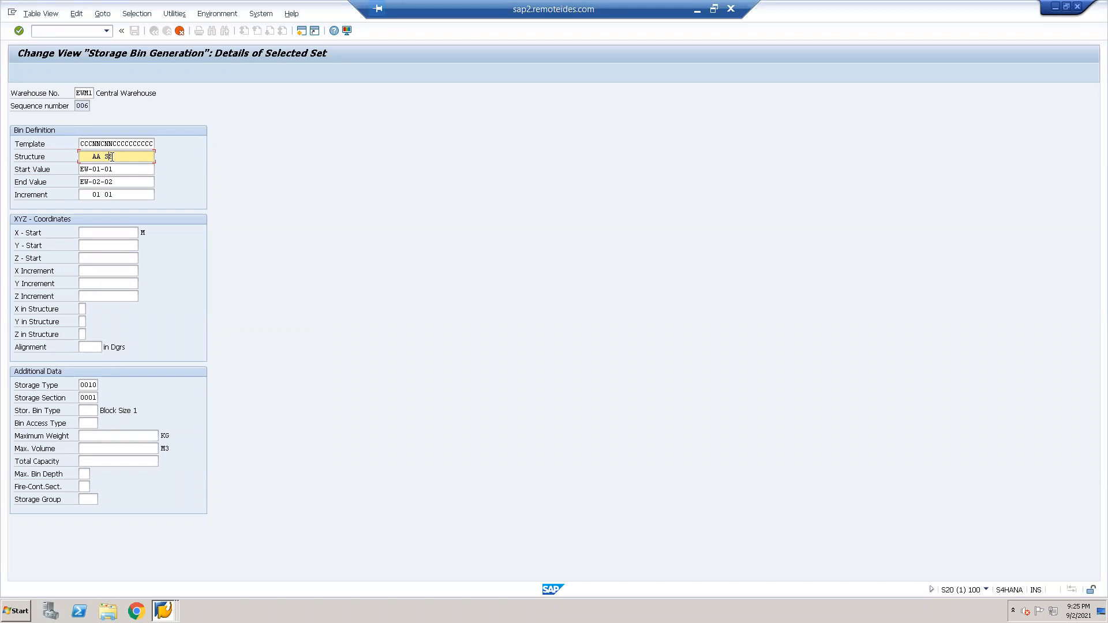
left_click(97, 169)
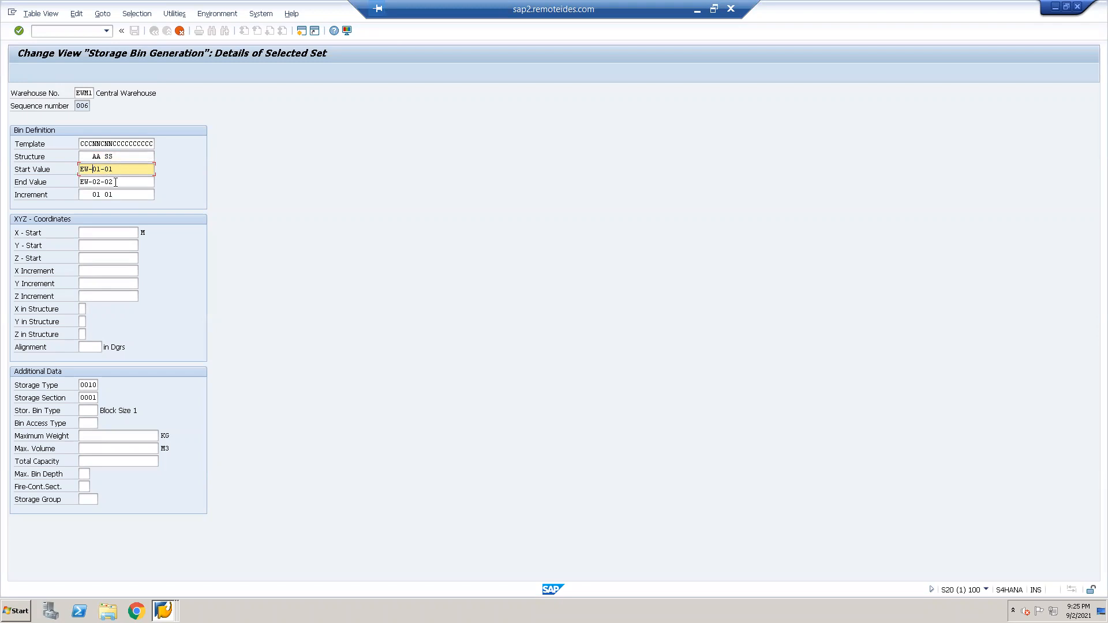
left_click(110, 169)
key("Return")
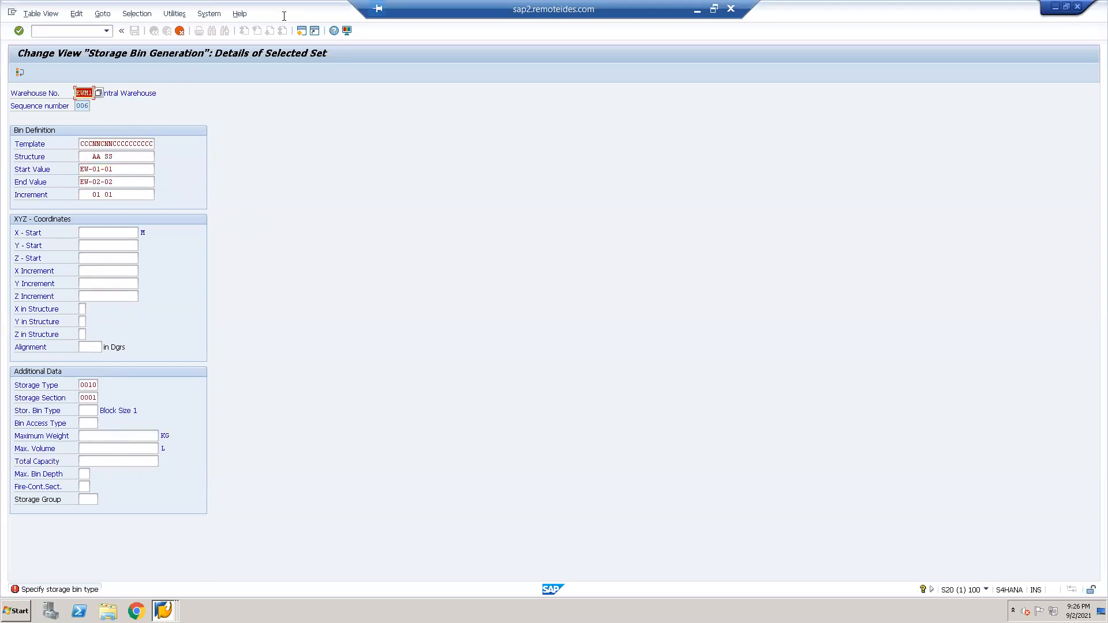
- Start a new SAP session and display the SAP Reference IMG through transaction spro
left_click(301, 33)
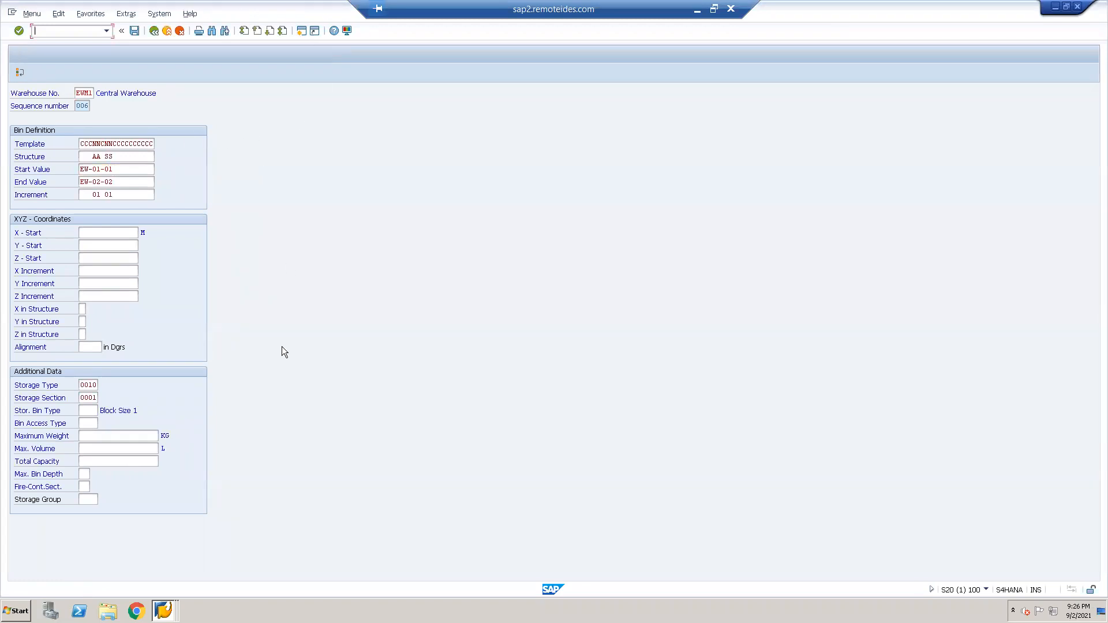
type("spro")
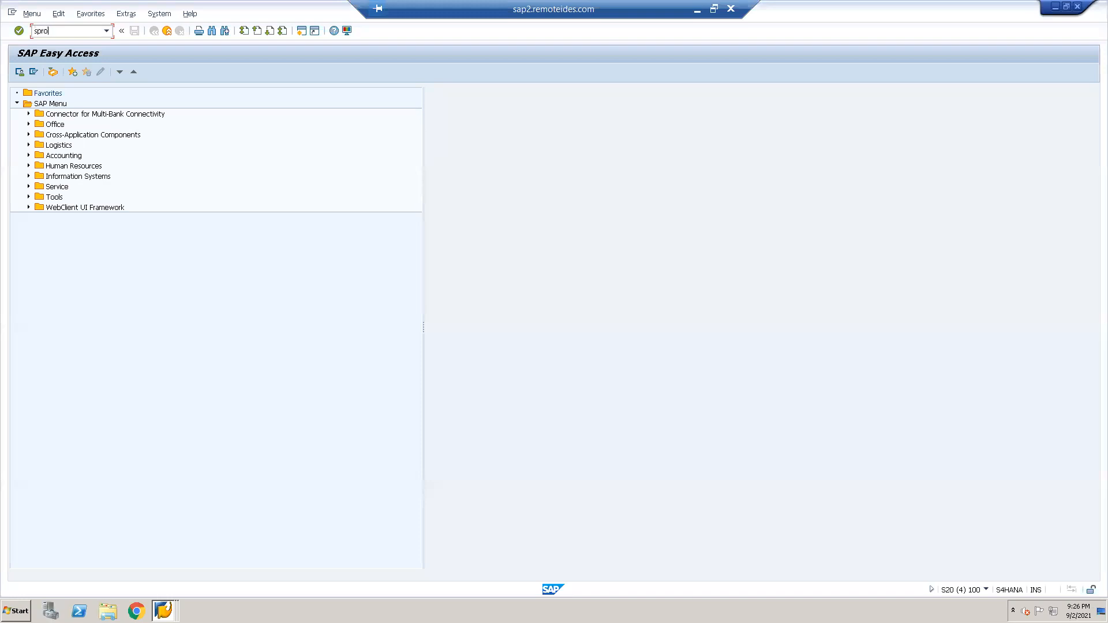
key("Return")
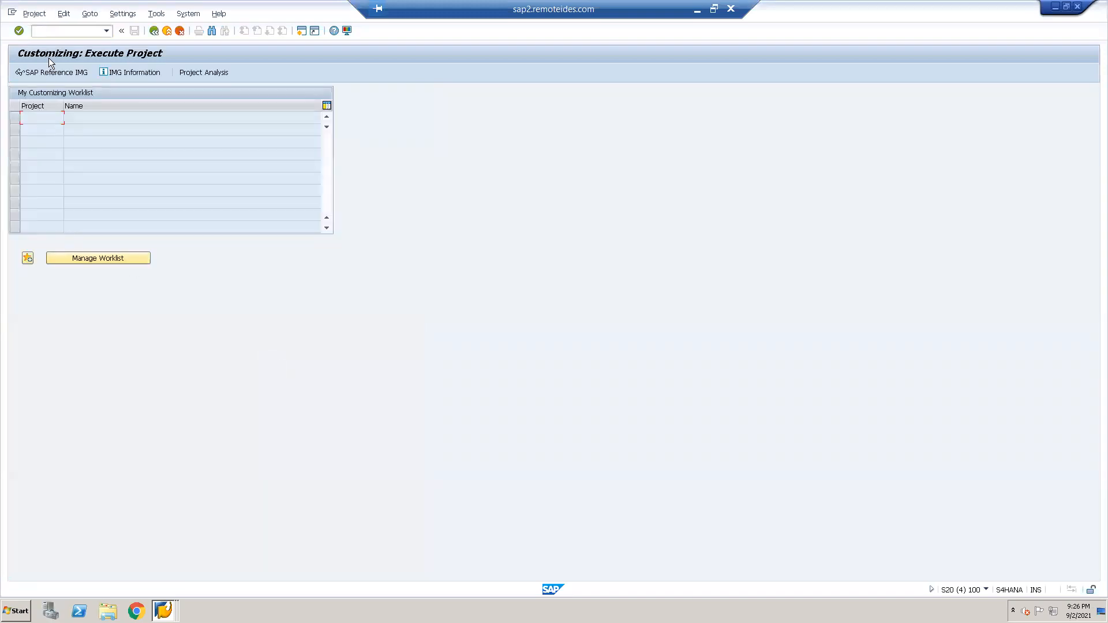
left_click(51, 73)
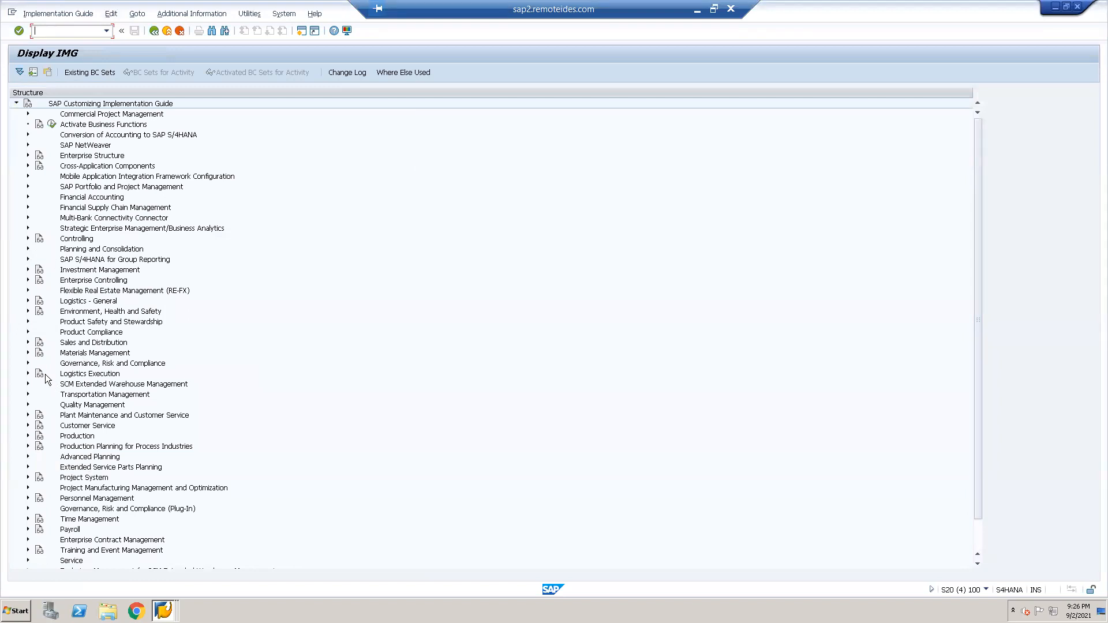
- Open the Define Storage Bin Types activity in the Extended Warehouse Management master data for storage bins
left_click(28, 384)
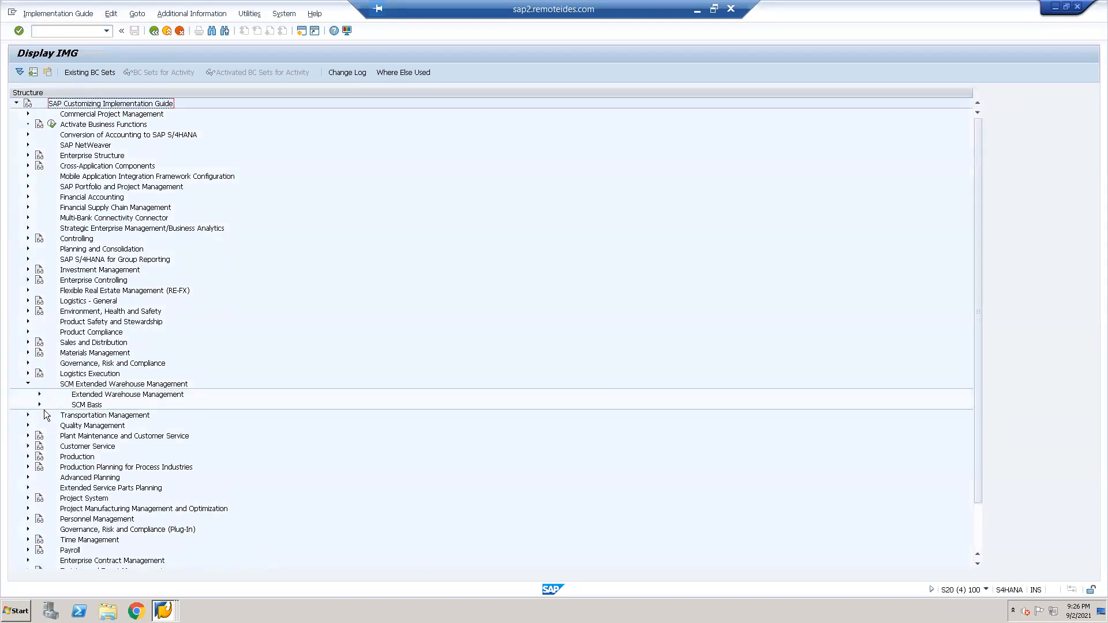
left_click(39, 395)
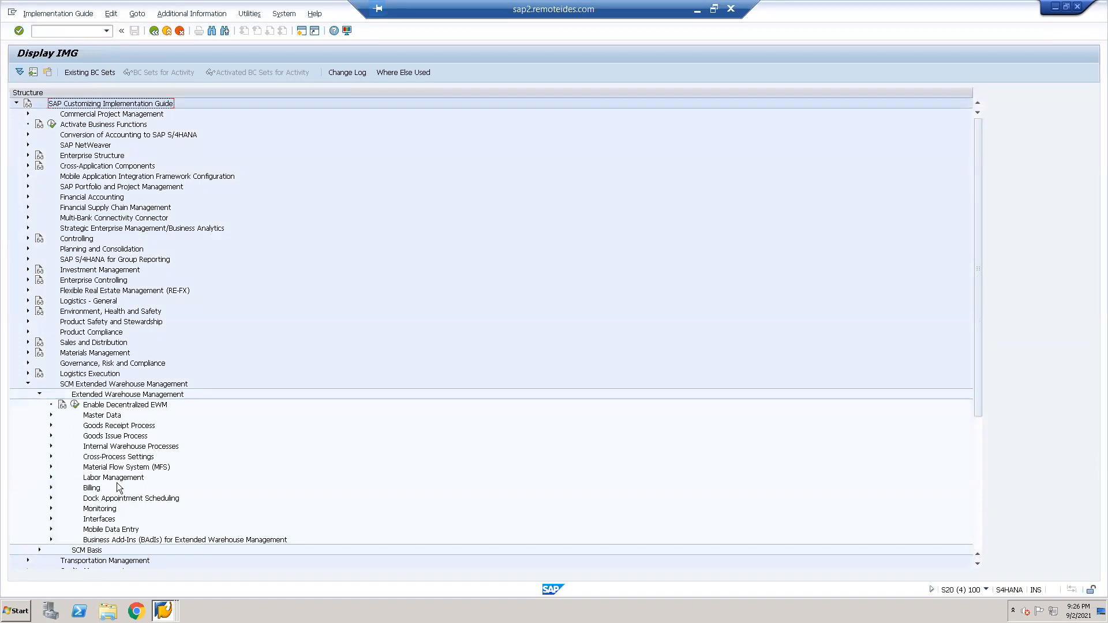
left_click(51, 415)
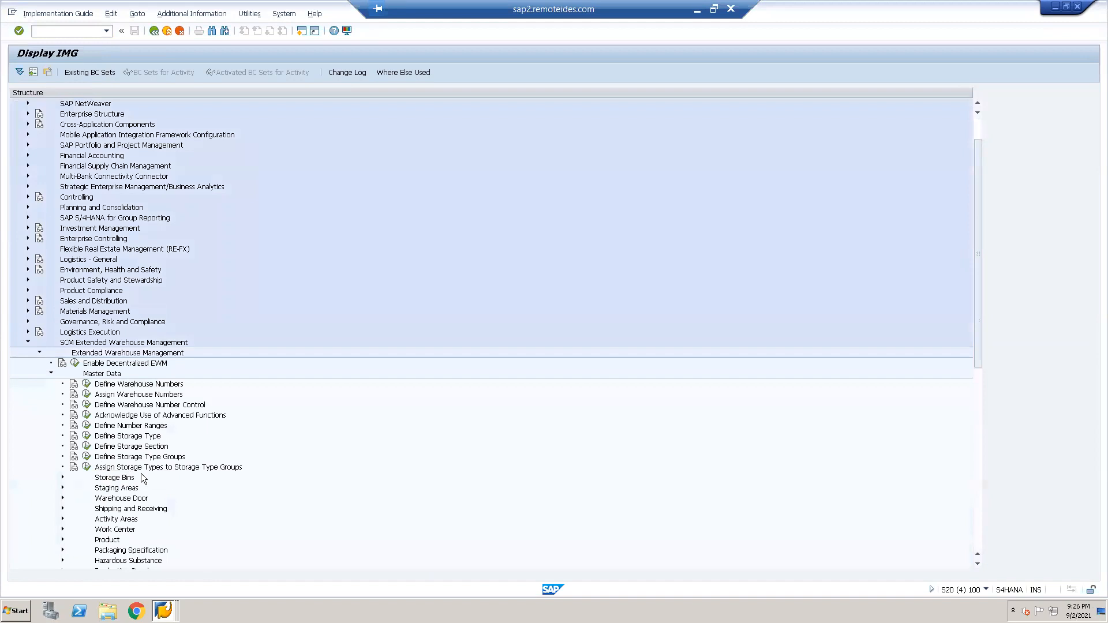
left_click(62, 477)
left_click(98, 489)
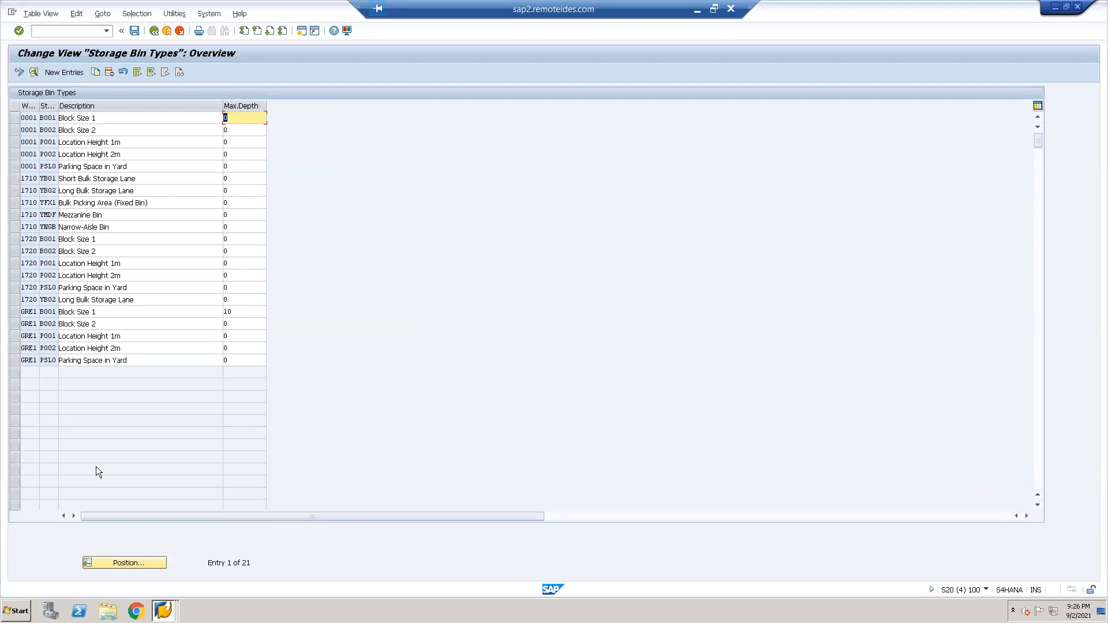
- Copy warehouse 0001's storage bin type B001 to warehouse EWM1 and save it in the customizing request
left_click(17, 118)
left_click(96, 72)
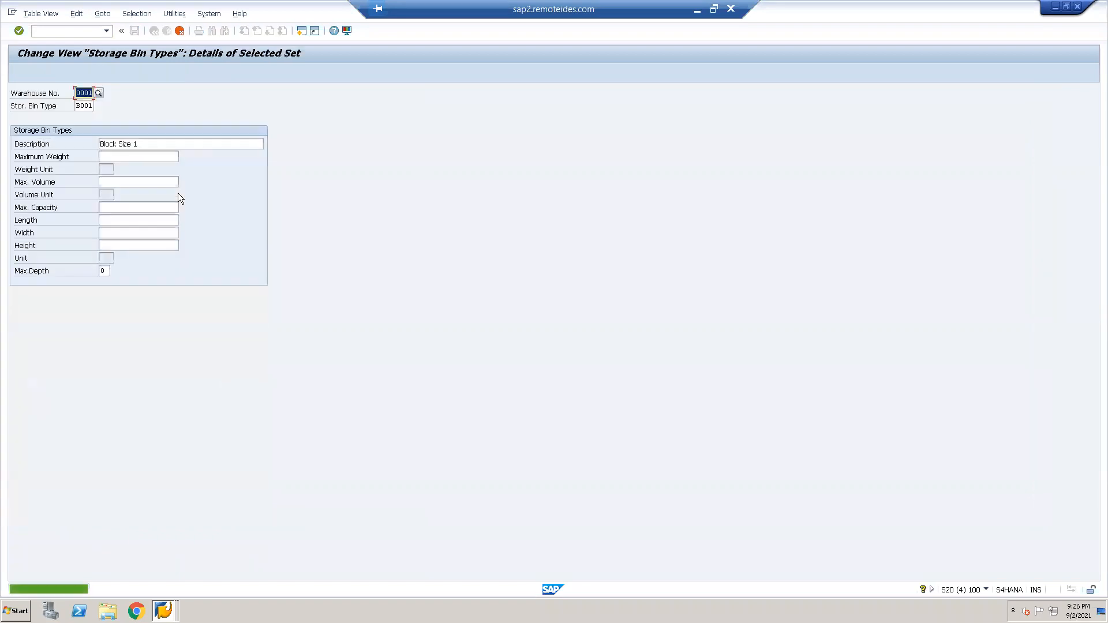
type("EWM1")
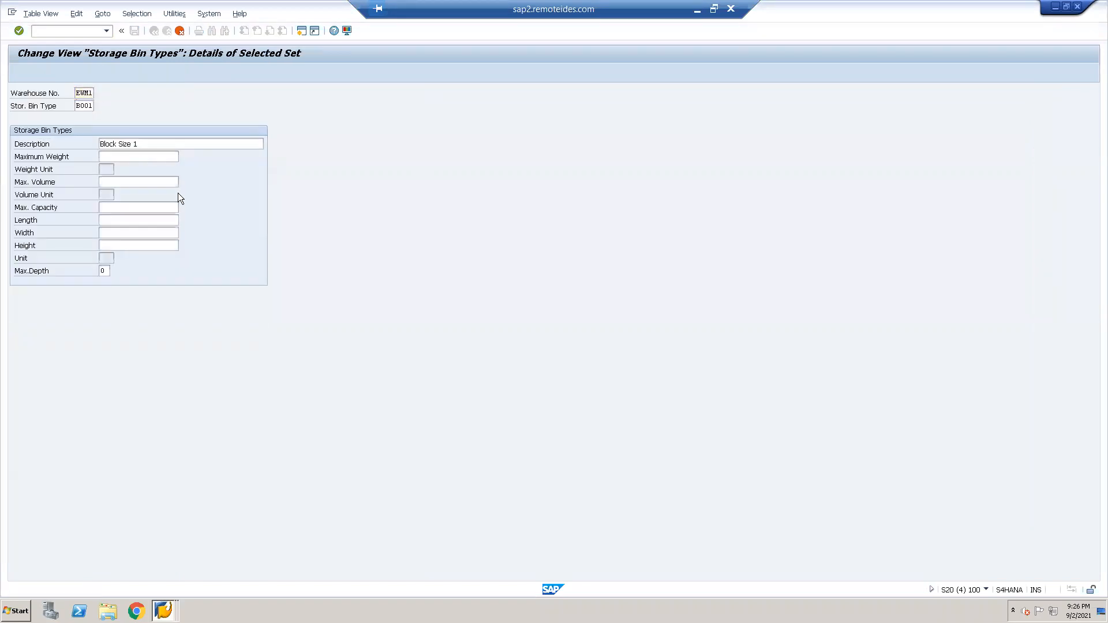
key("Return")
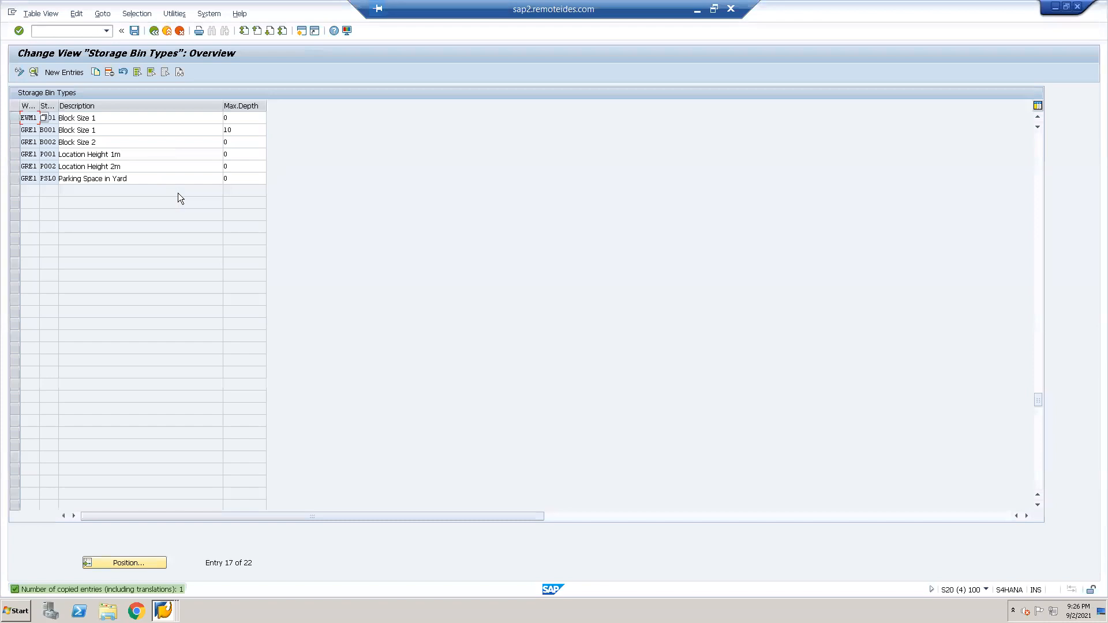
left_click(135, 30)
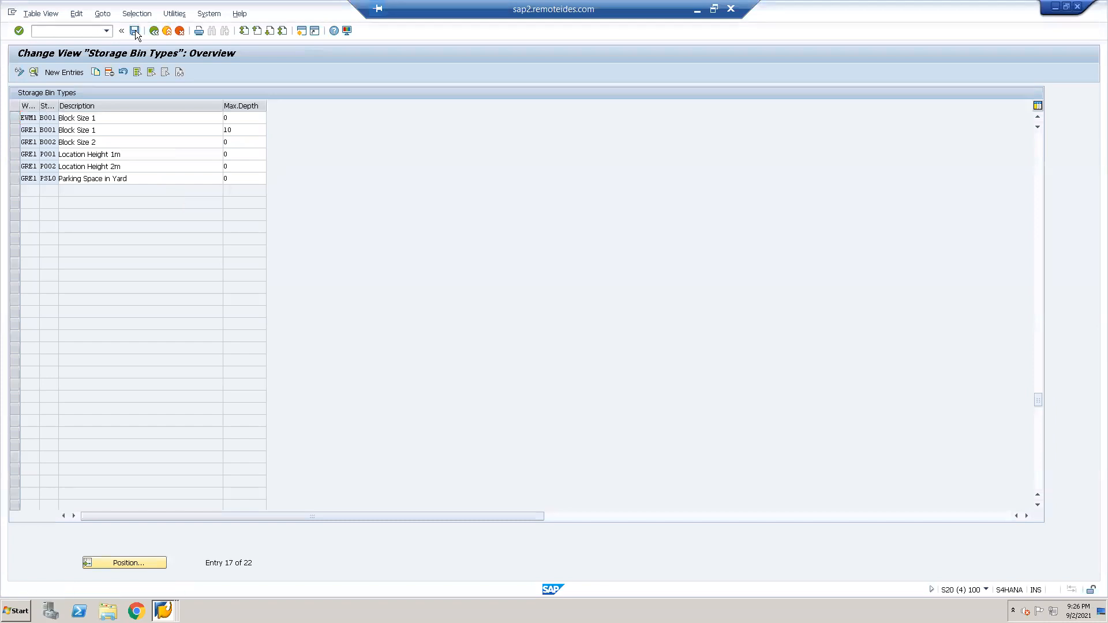
left_click(171, 196)
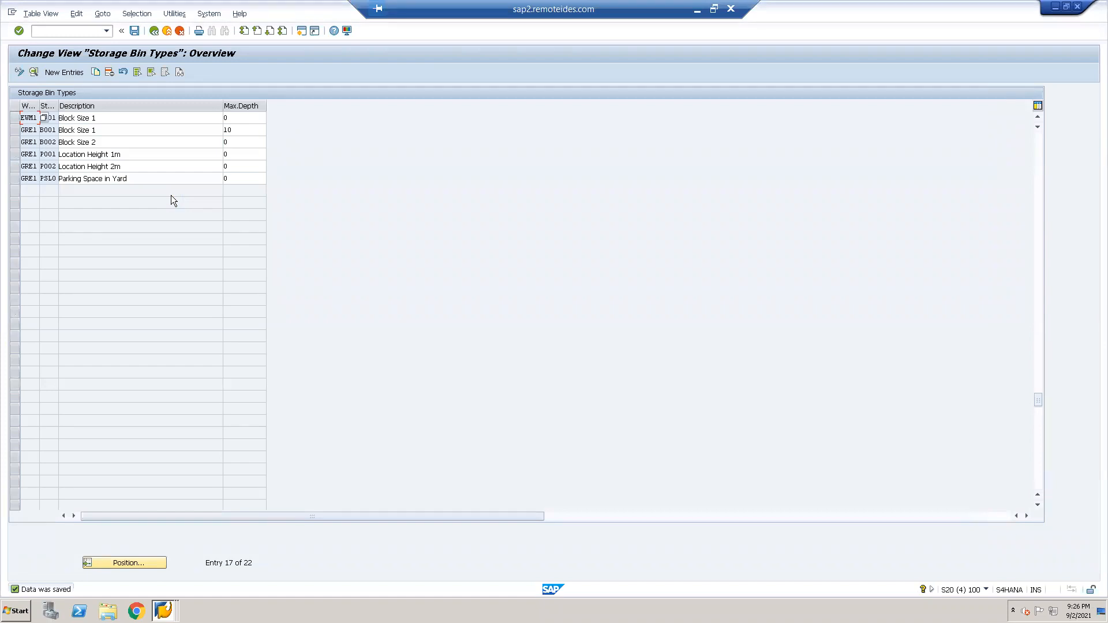
- Change the description of EWM1's storage bin type B001 to "Big bin" and save
left_click(96, 119)
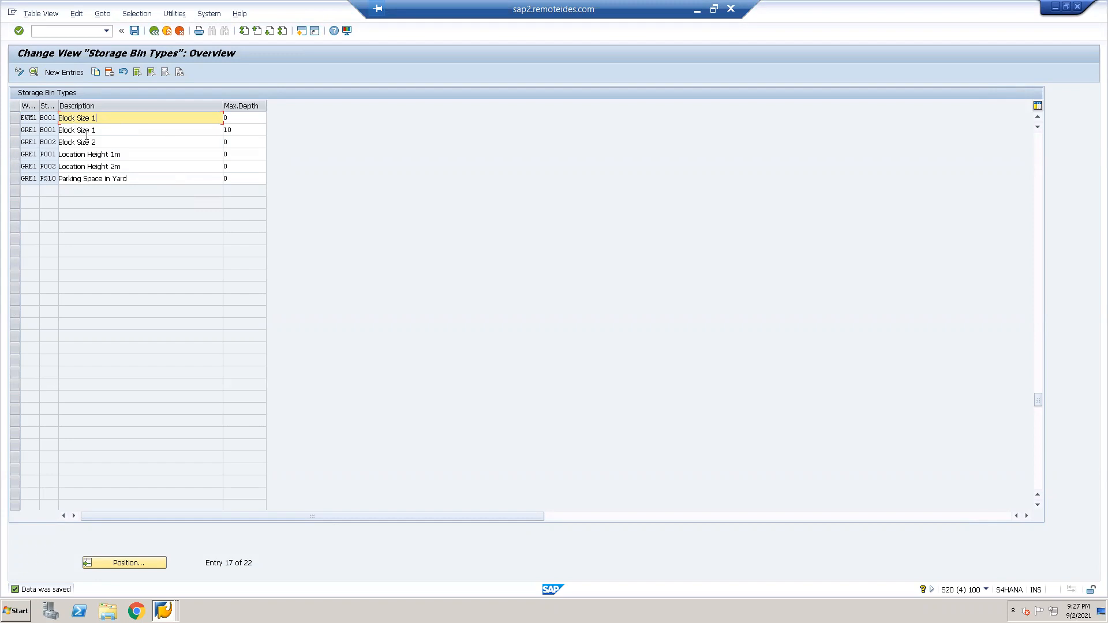
left_click_drag(106, 122, 42, 118)
type("Big bin")
key("Return")
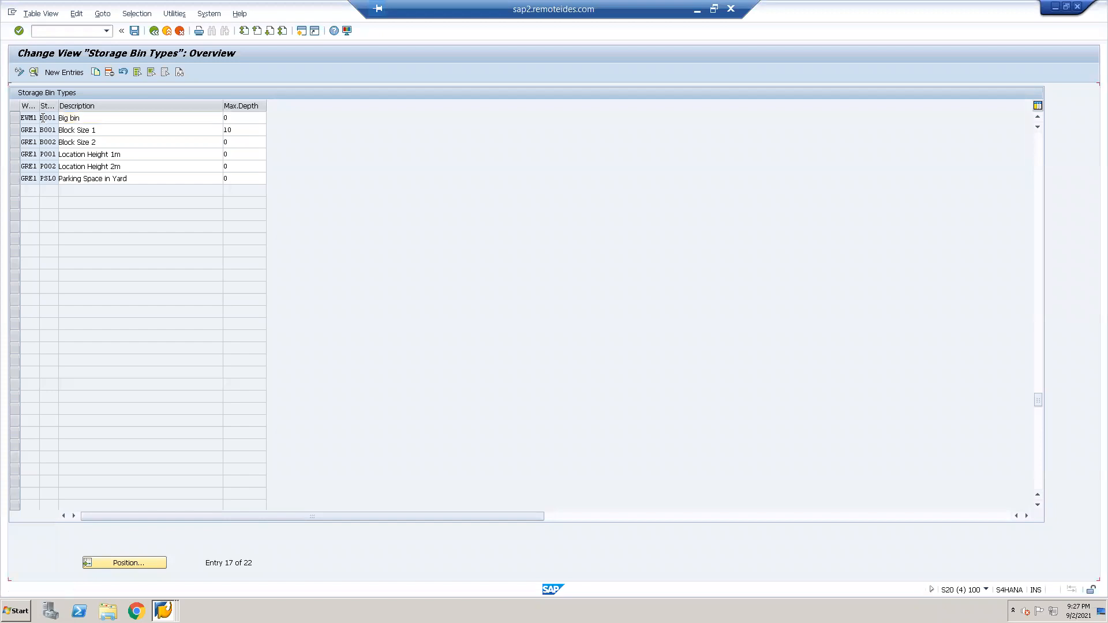
left_click(134, 30)
- Return to the Storage Bin Generation details for EWM1, set the storage bin type to B001, accept the copied entry and save it in the customizing request
left_click(163, 610)
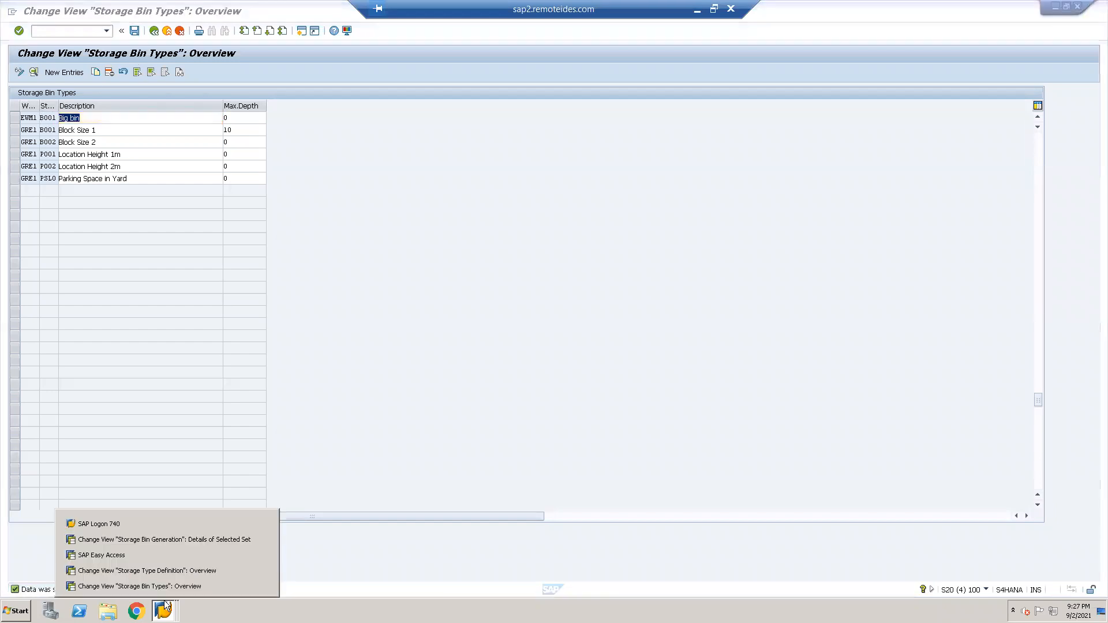
left_click(153, 568)
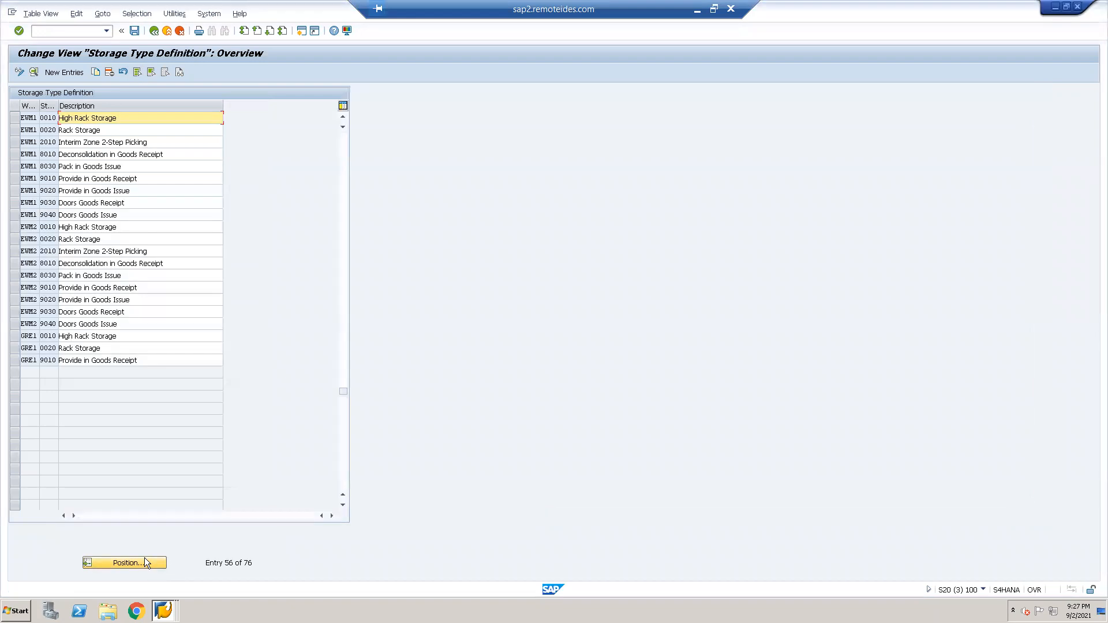
left_click(164, 610)
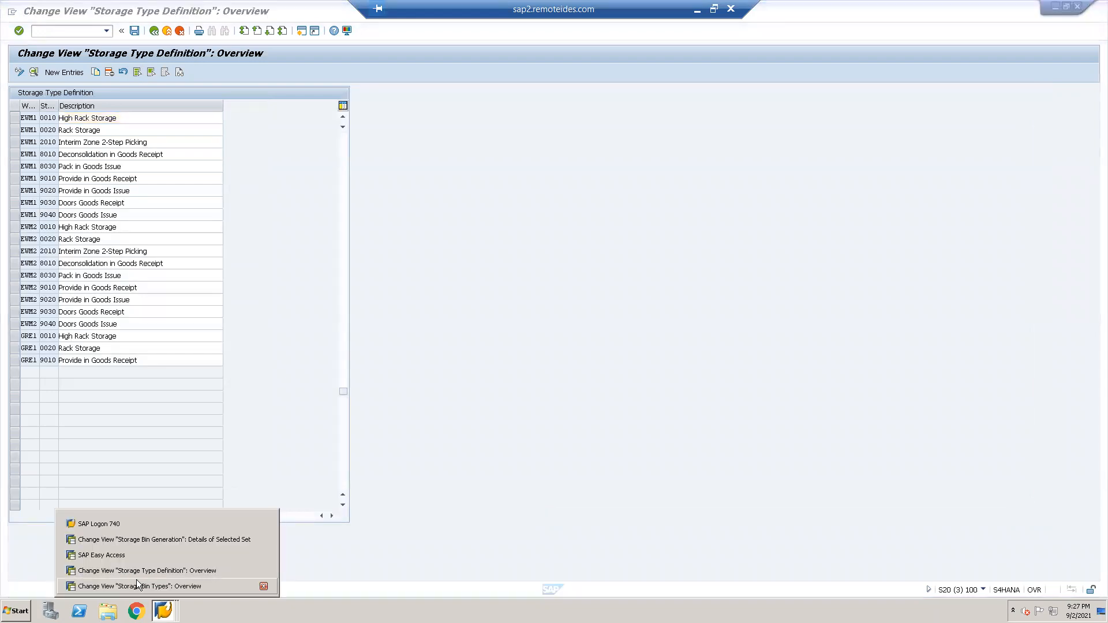
left_click(134, 543)
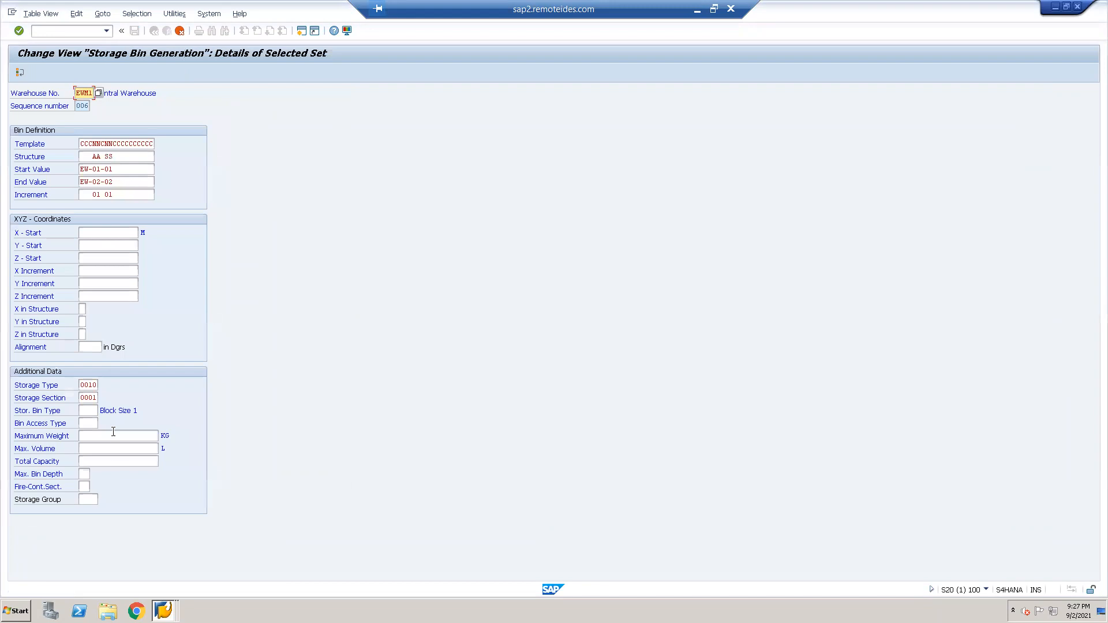
left_click(88, 411)
left_click(103, 411)
double_click(123, 324)
key("Return")
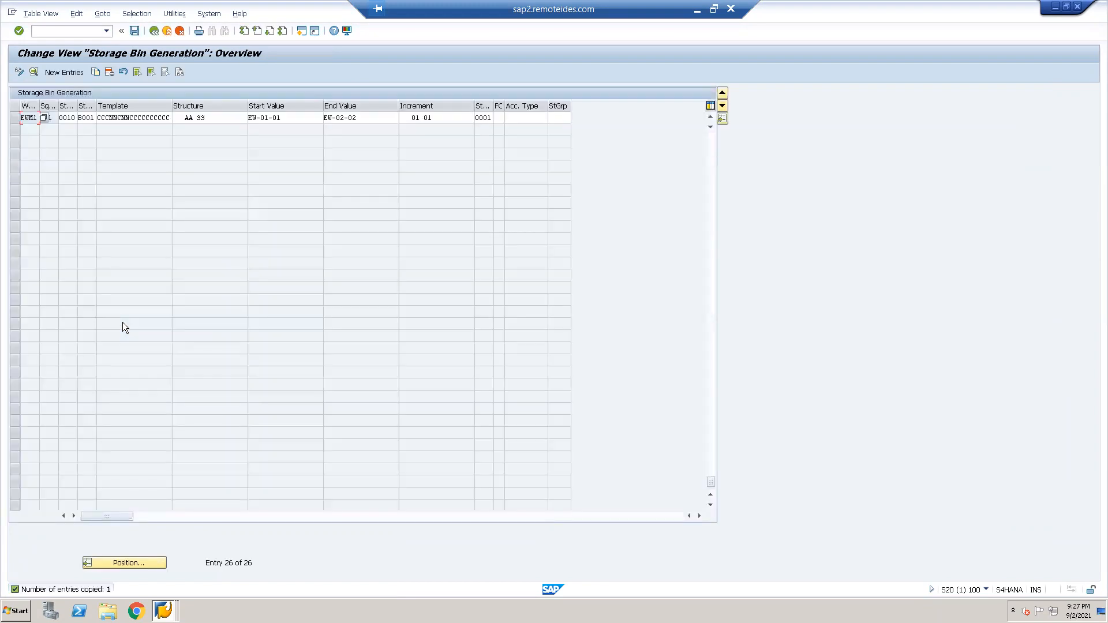
left_click(133, 30)
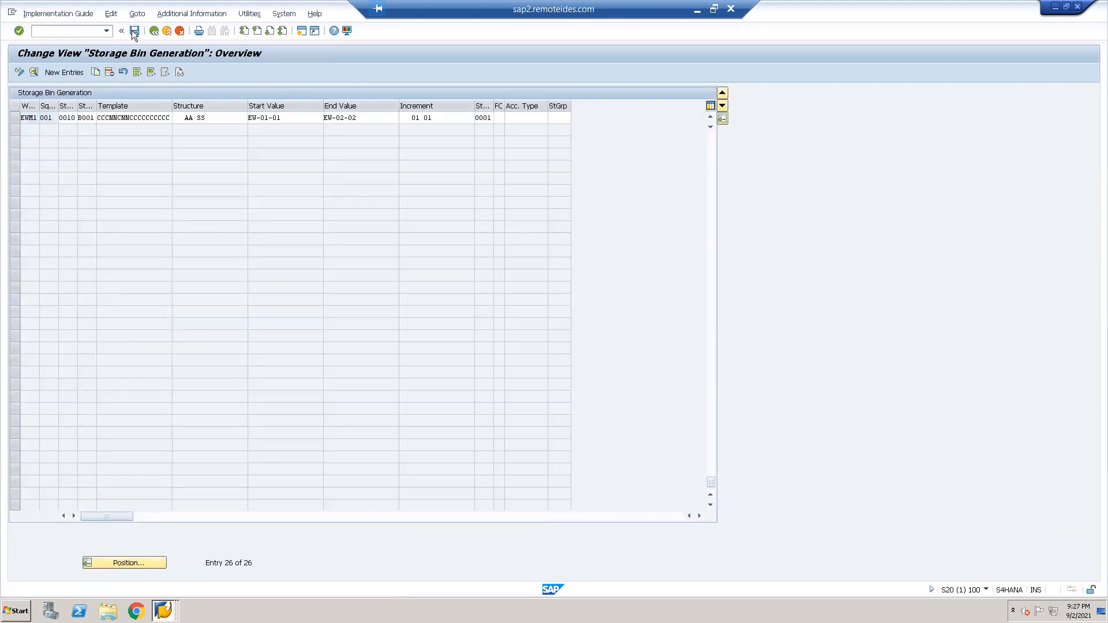
left_click(169, 197)
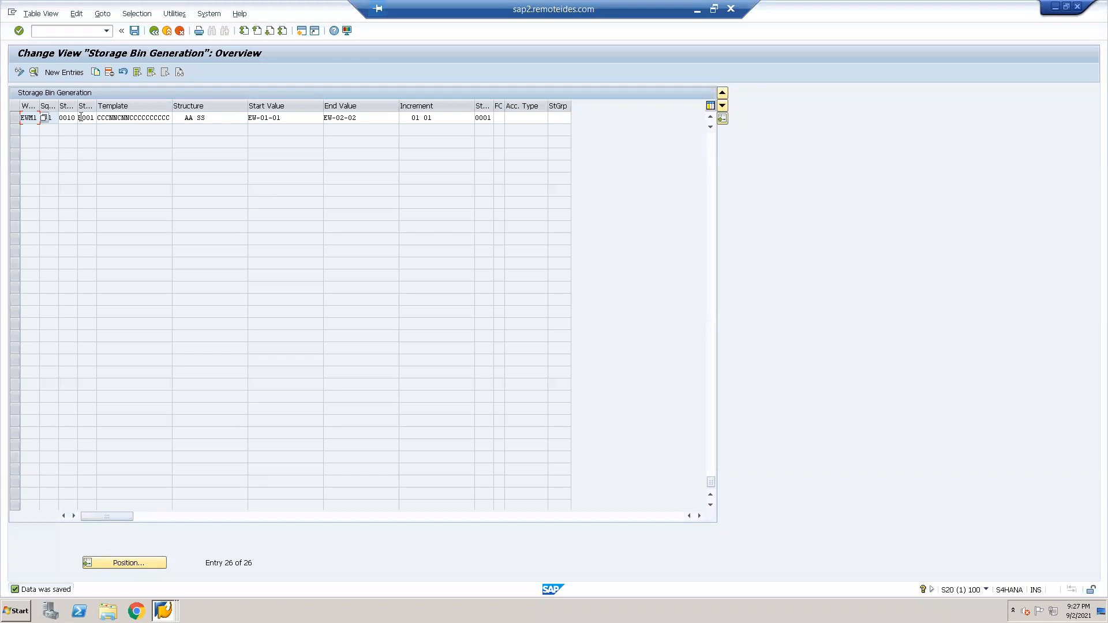
- Set the end value of EWM1's storage bin structure 001 to EW-04-04 and save
left_click(55, 117)
left_click(344, 117)
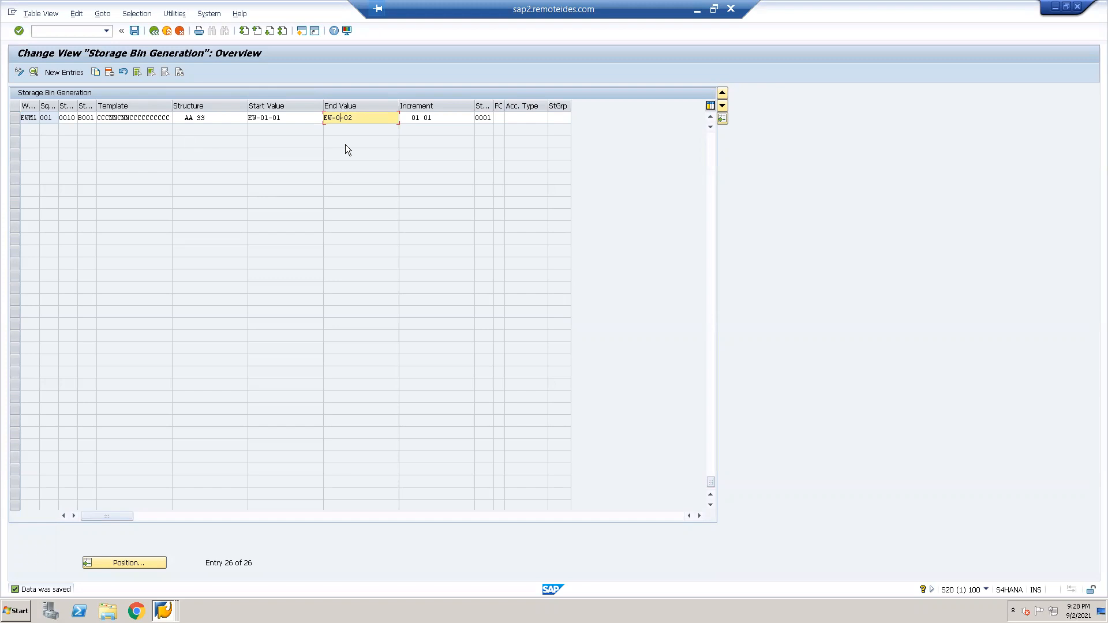
key("BackSpace")
type("4")
key("Return")
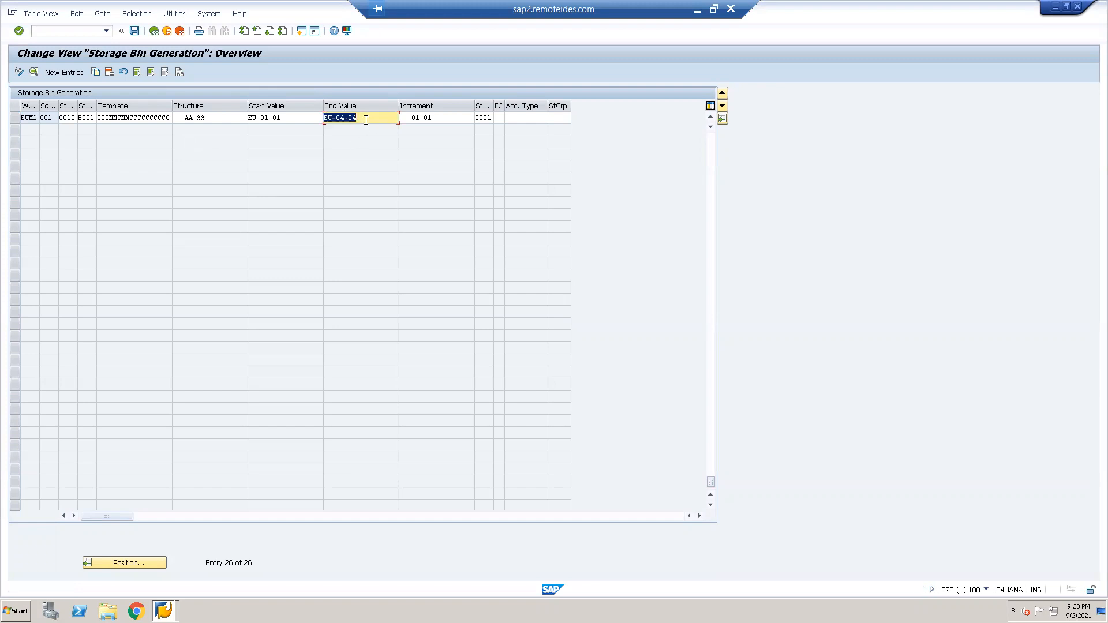
left_click(134, 32)
- Switch to the Storage Bin Types session and open transaction /SCWM/LS10 for warehouse EWM1
left_click(163, 611)
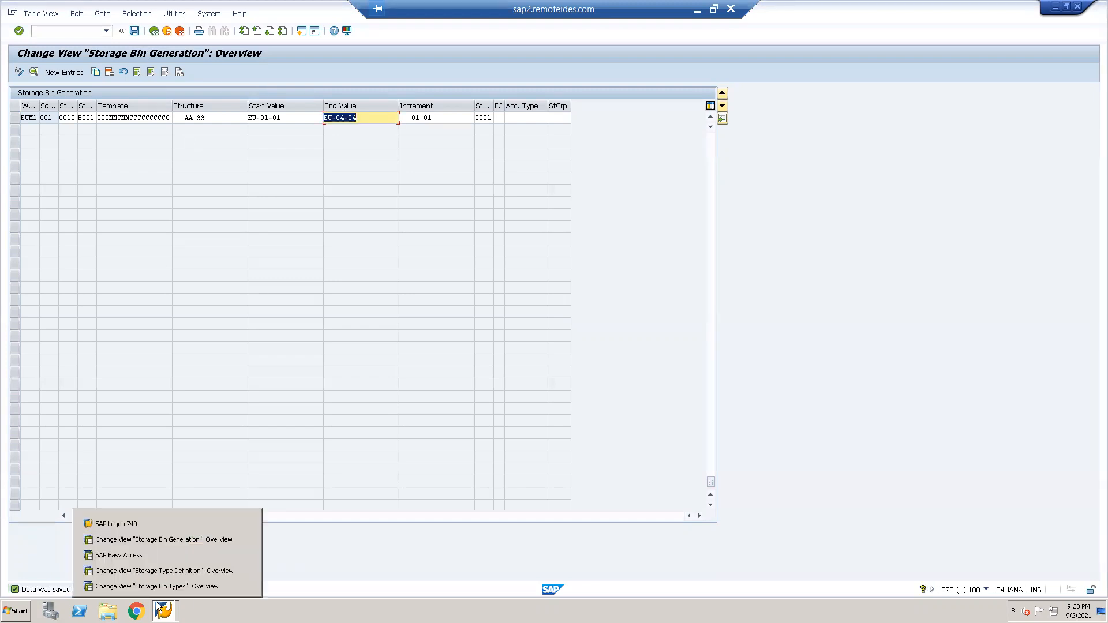
left_click(148, 586)
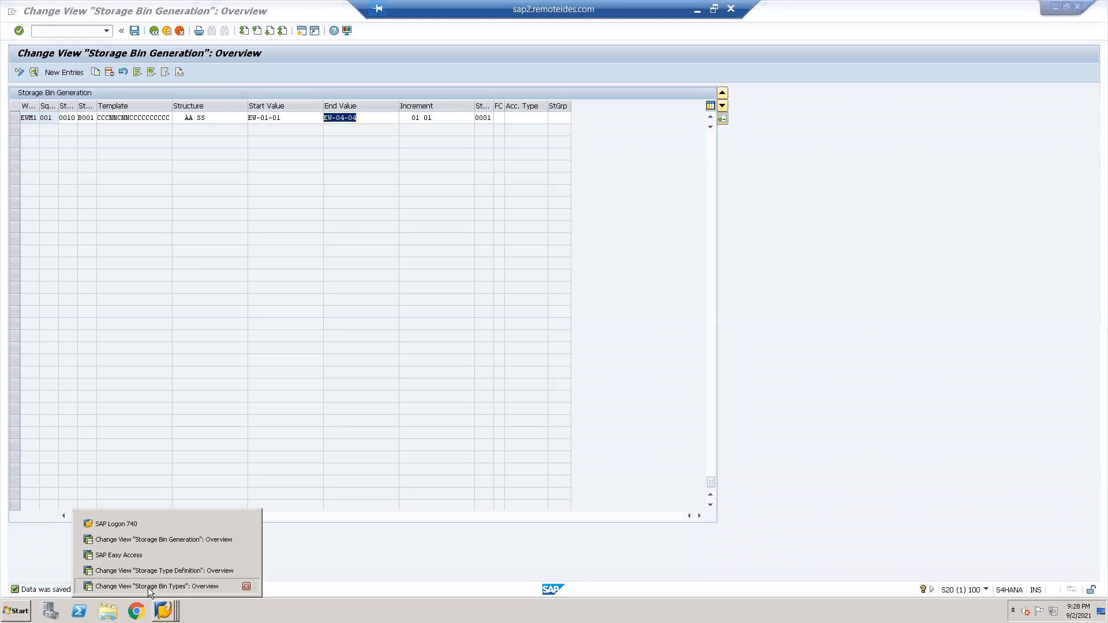
left_click(67, 31)
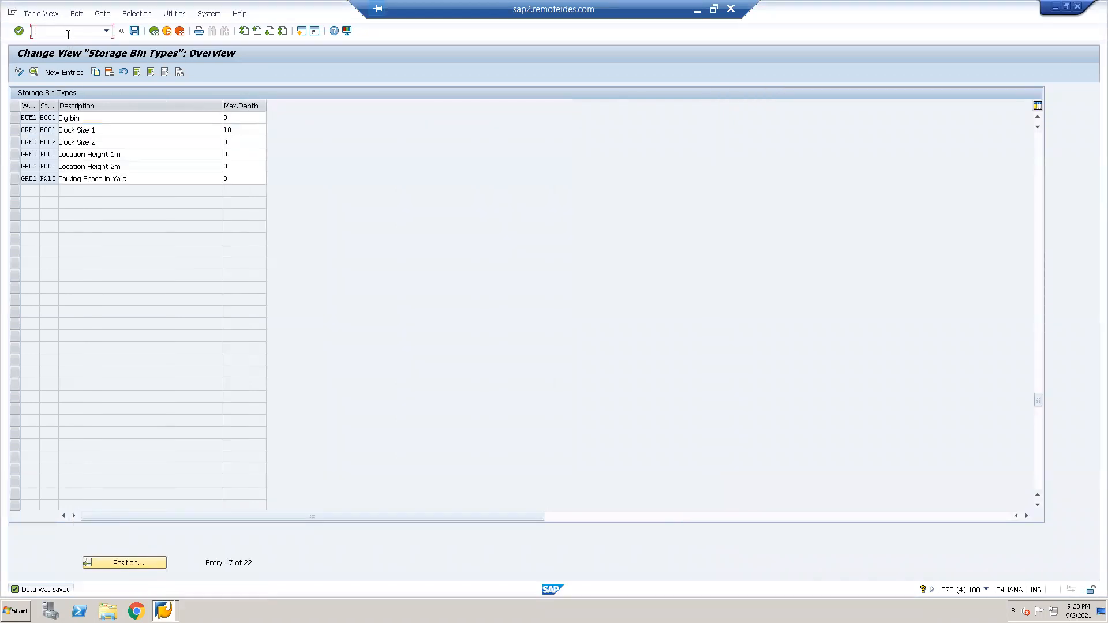
type("/n/scwm/ls10")
key("Return")
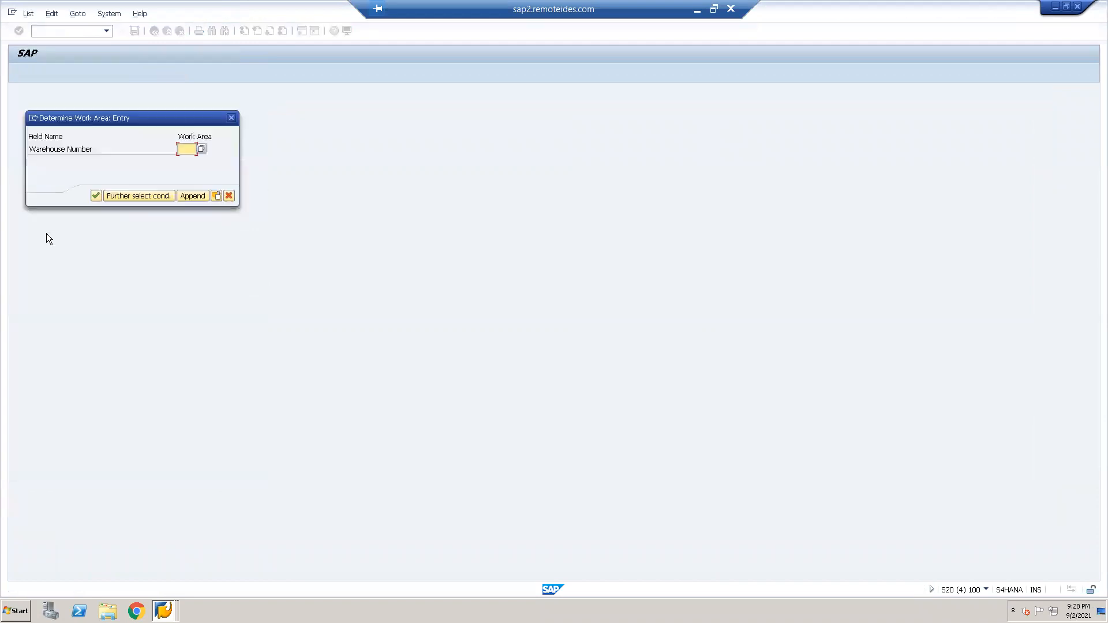
type("EWM1")
key("Return")
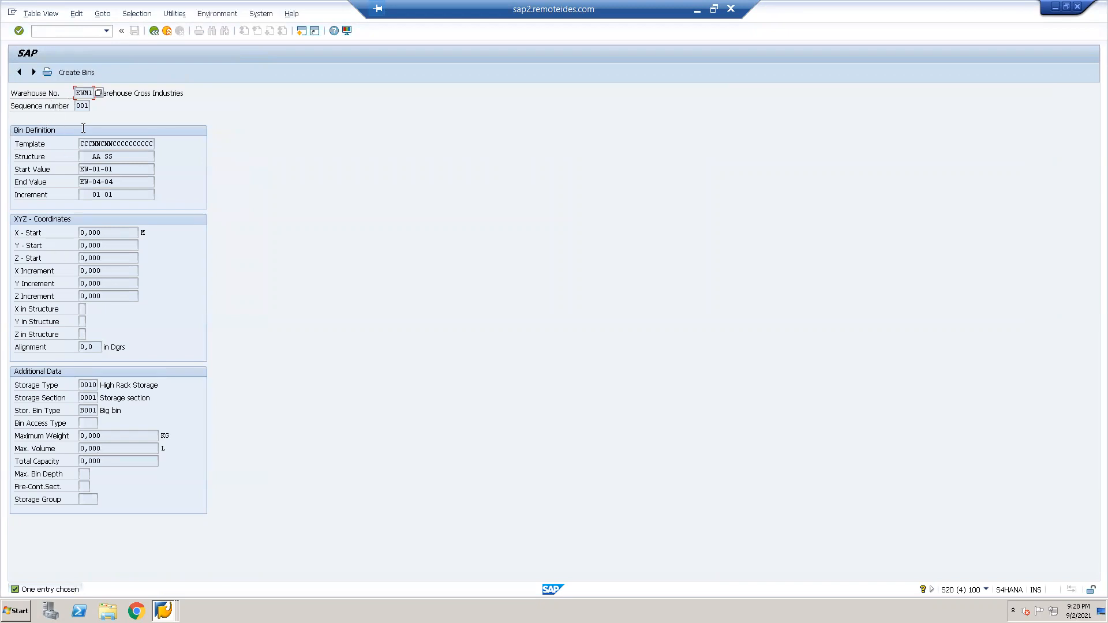
- Generate the storage bins EW-01-01 to EW-04-04 from EWM1's bin structure 001
left_click(85, 73)
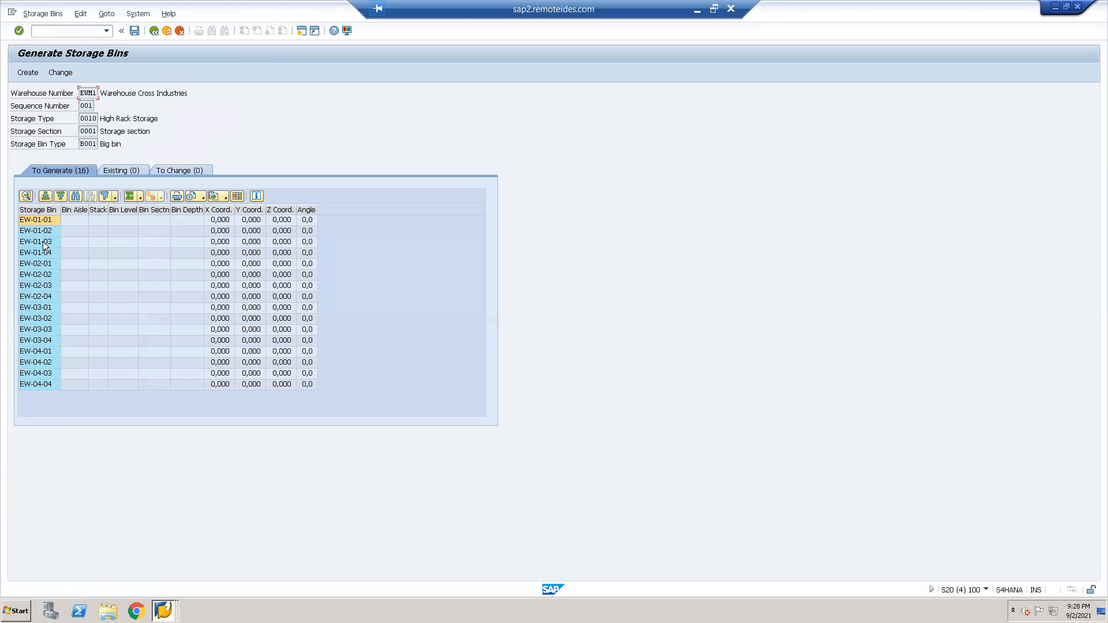
left_click(28, 74)
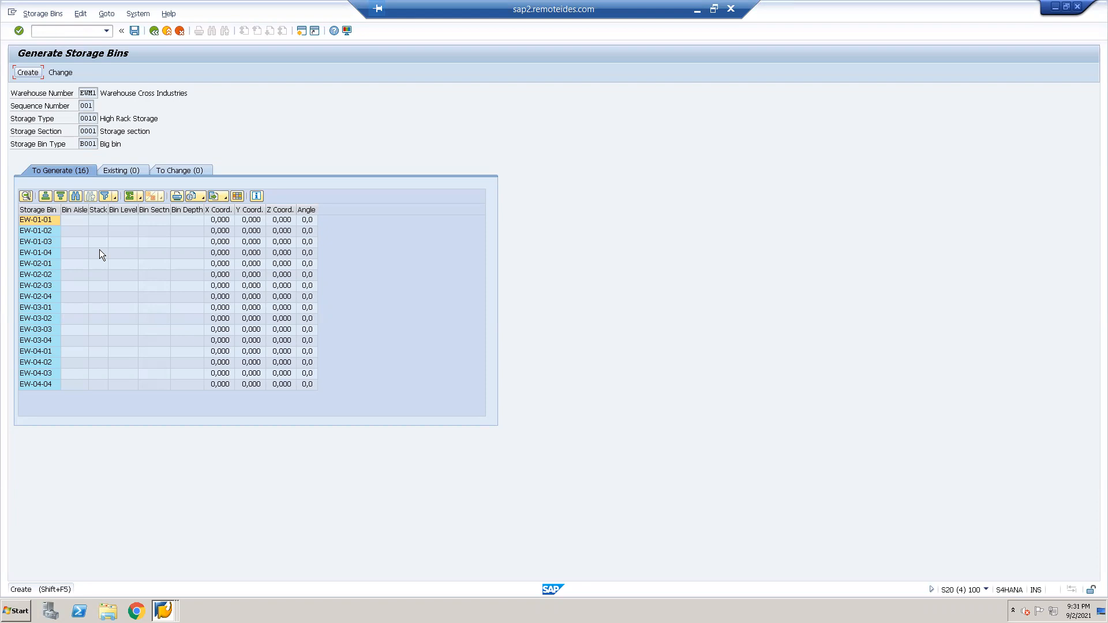
left_click(28, 72)
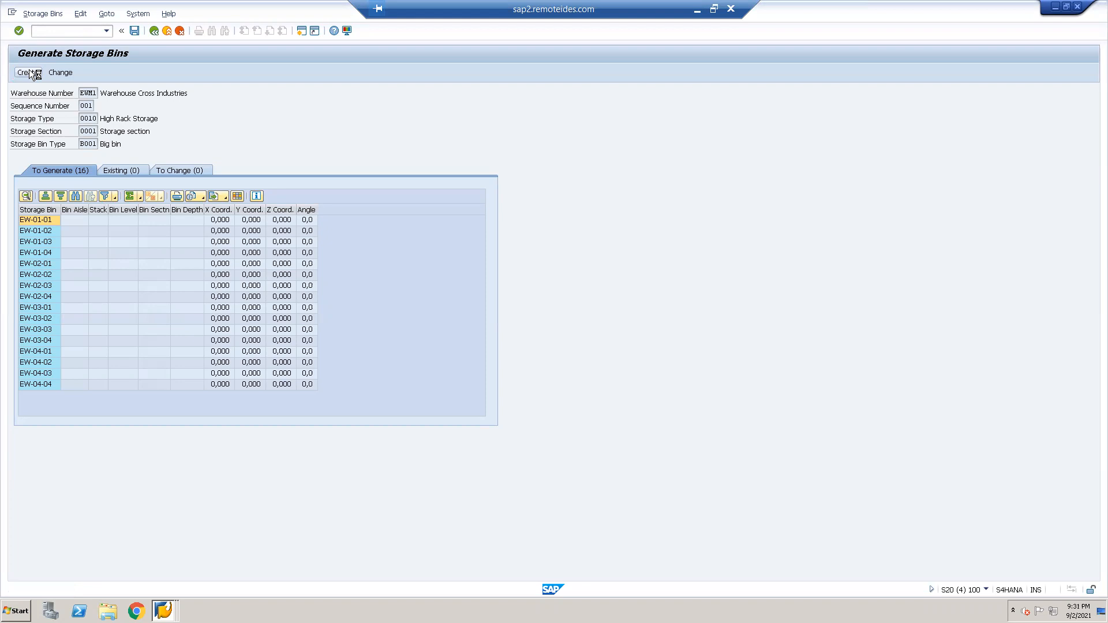
left_click(159, 225)
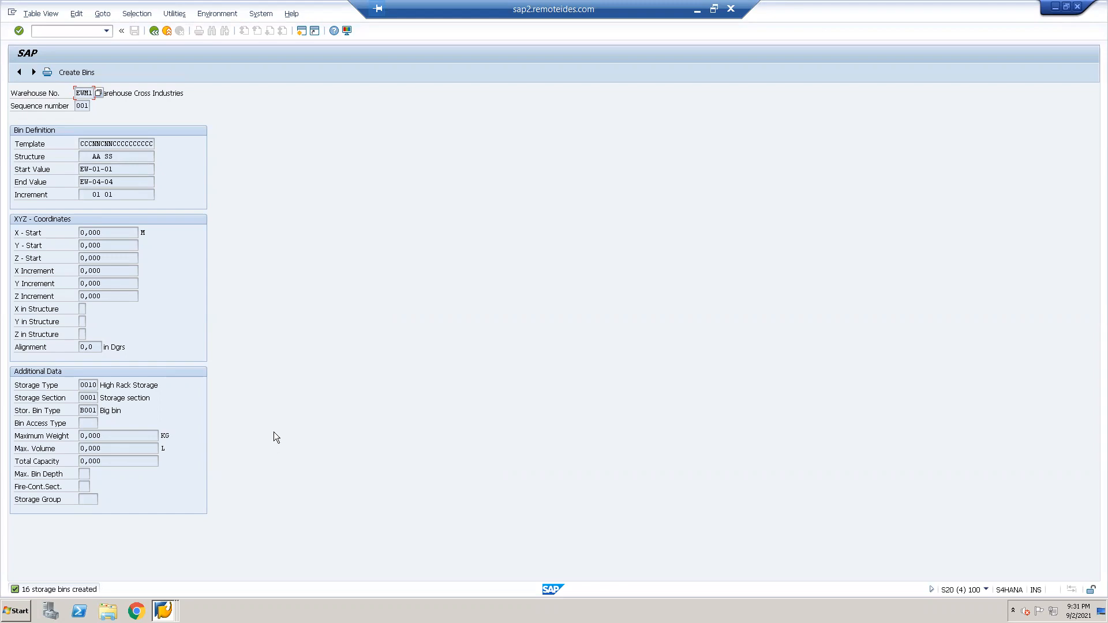
left_click(109, 436)
left_click_drag(60, 436, 137, 477)
left_click(138, 434)
- Open transaction SE16N and display the entries of table /SCWM/LAGP for warehouse EWM1
type("/nse16n")
key("Return")
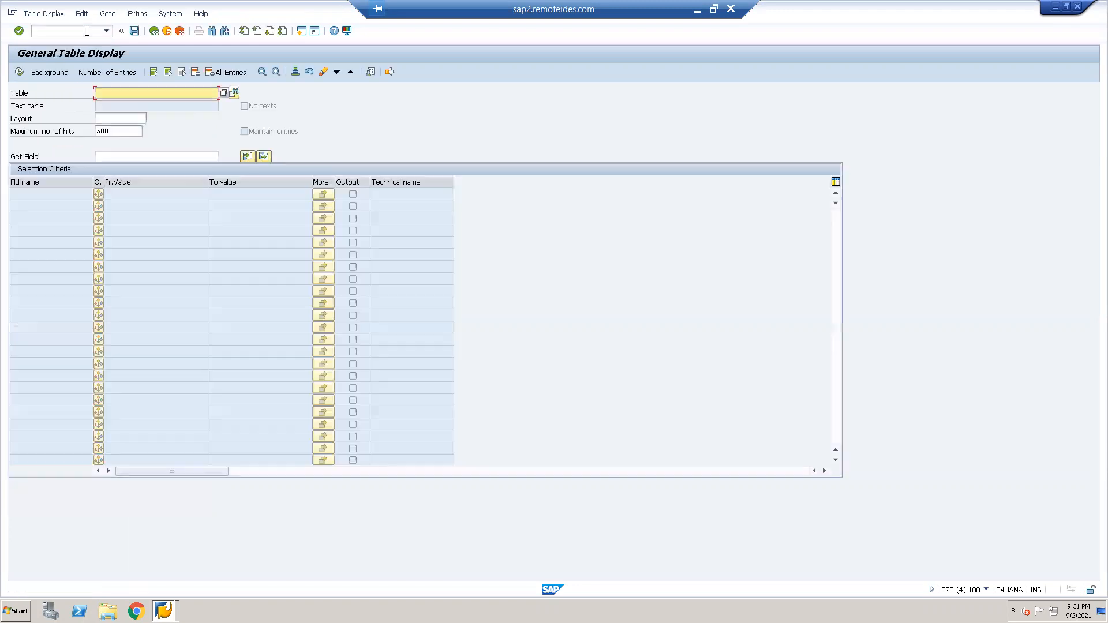
type("/scwm/lag[p")
key("BackSpace")
type("p")
key("Return")
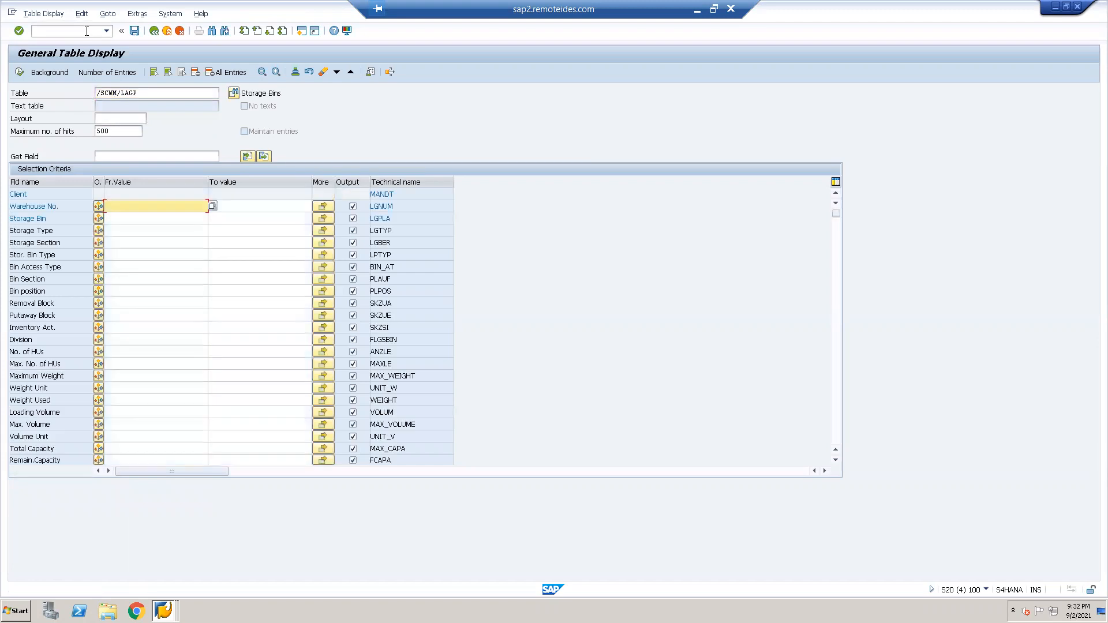
type("EWM1")
key("Tab")
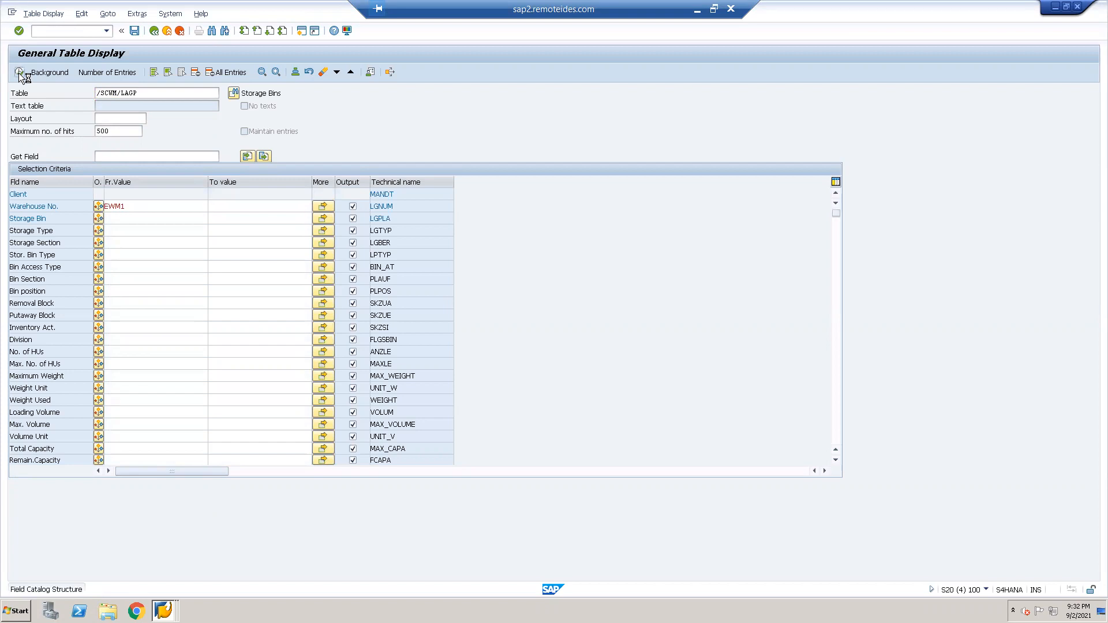
left_click(19, 71)
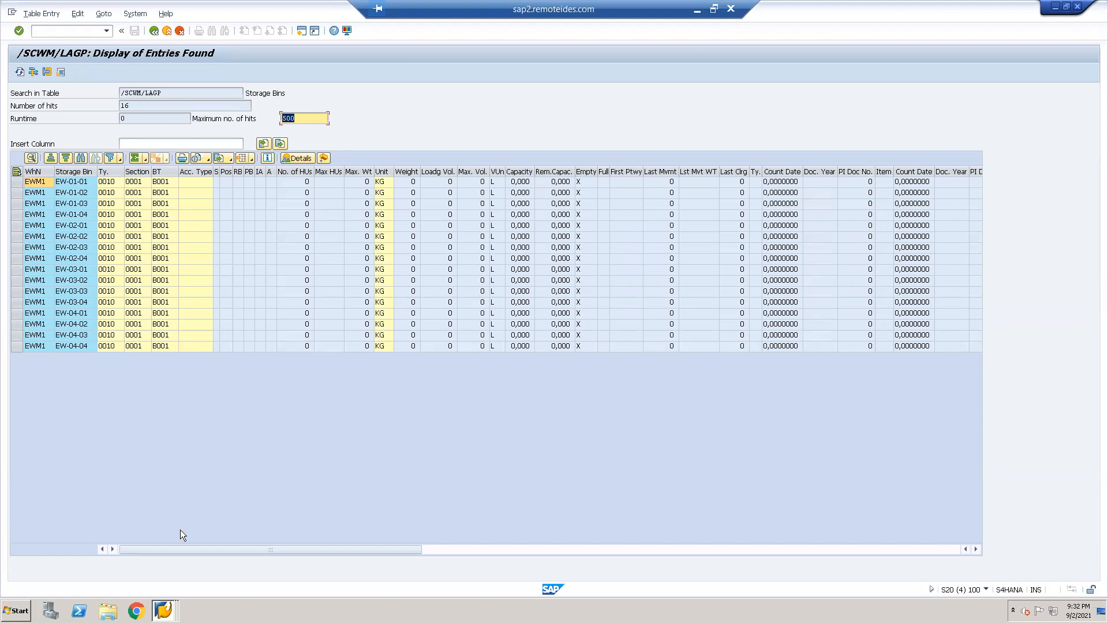
- Start a new SAP session and open the Create Storage Bin transaction /SCWM/LS01
left_click(163, 610)
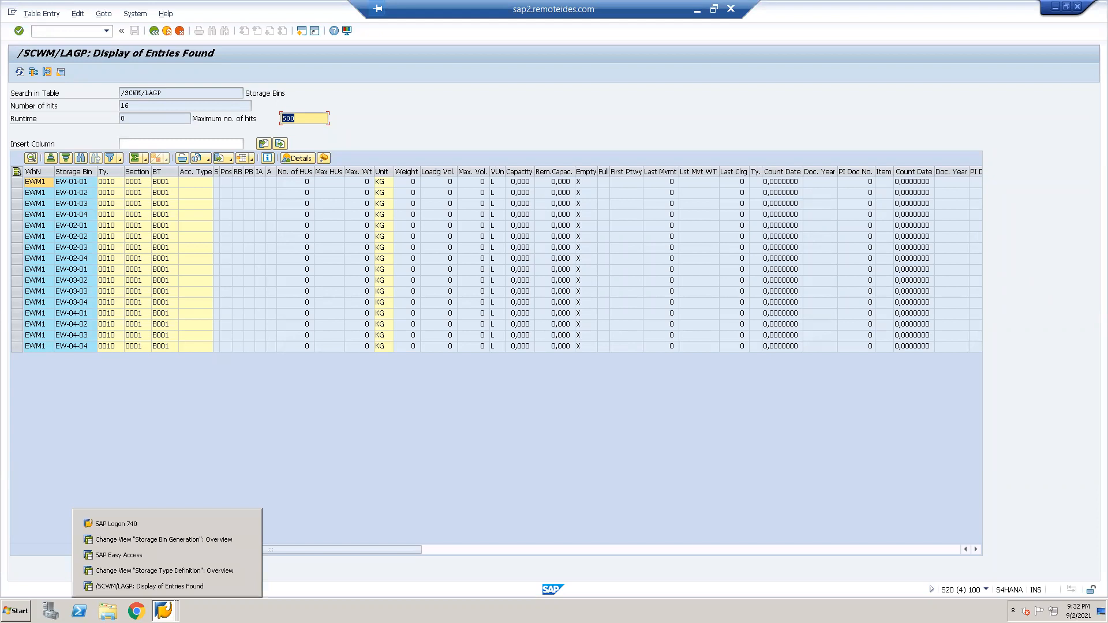
left_click(302, 30)
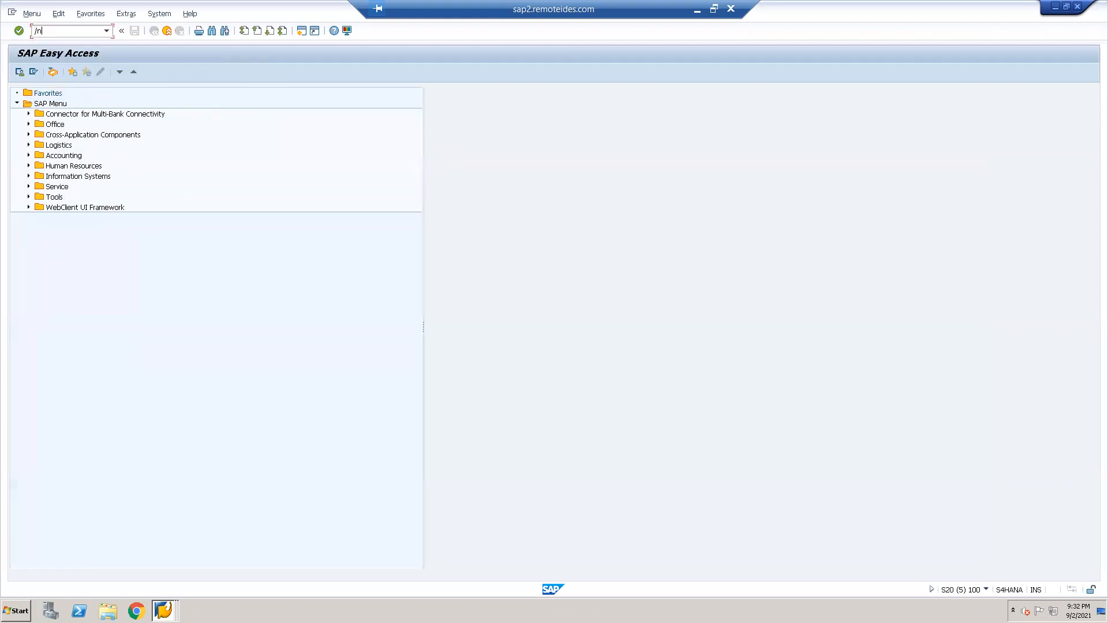
type("/n/scwm/ls01")
key("Return")
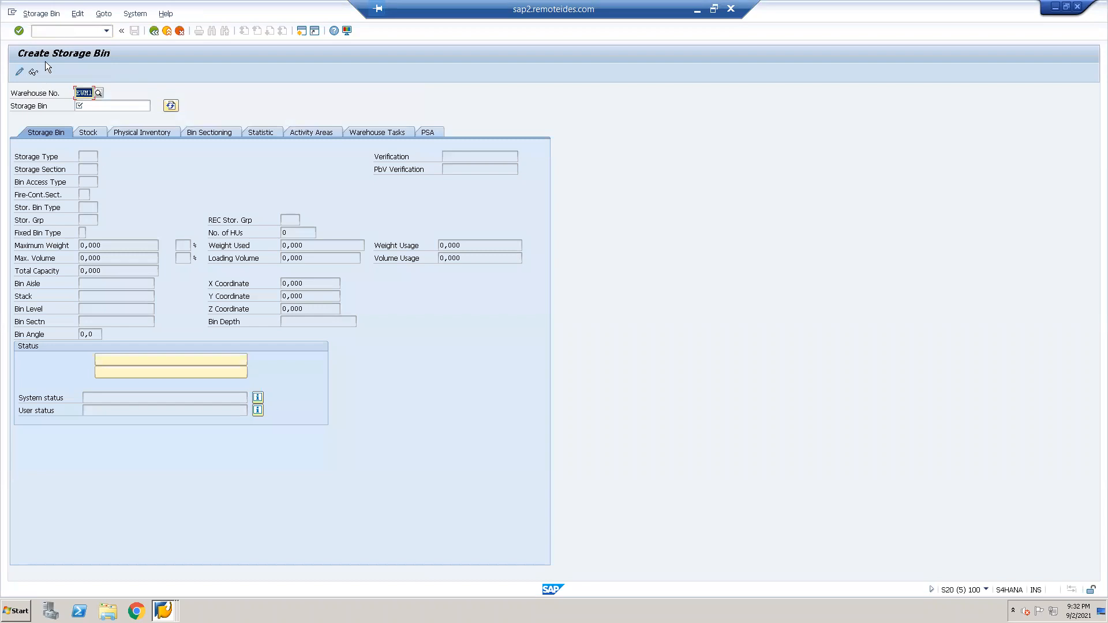
- Enter GR-ZONE as a new storage bin in warehouse EWM1 and assign it storage type 9010, Provide in Goods Receipt
left_click(91, 106)
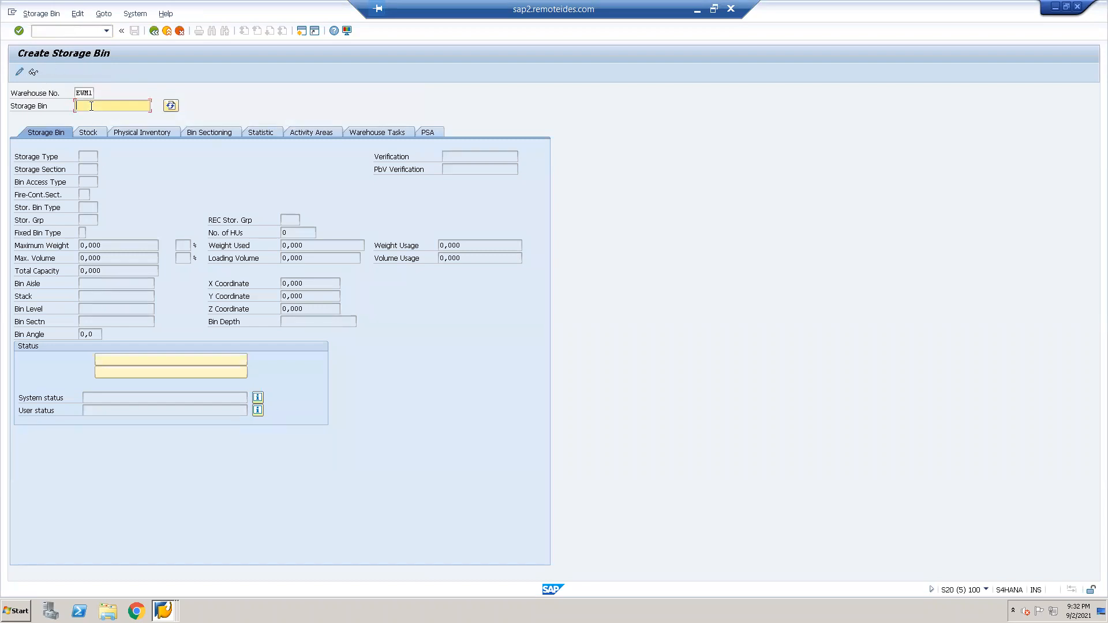
type("GR-ZONE")
key("Return")
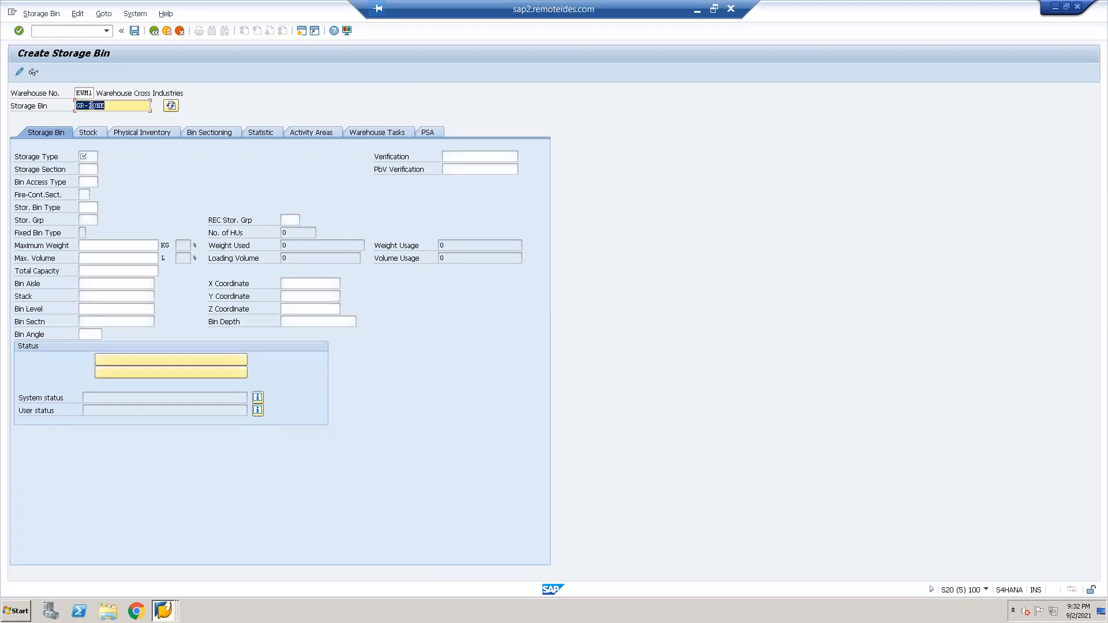
left_click(97, 157)
left_click(102, 157)
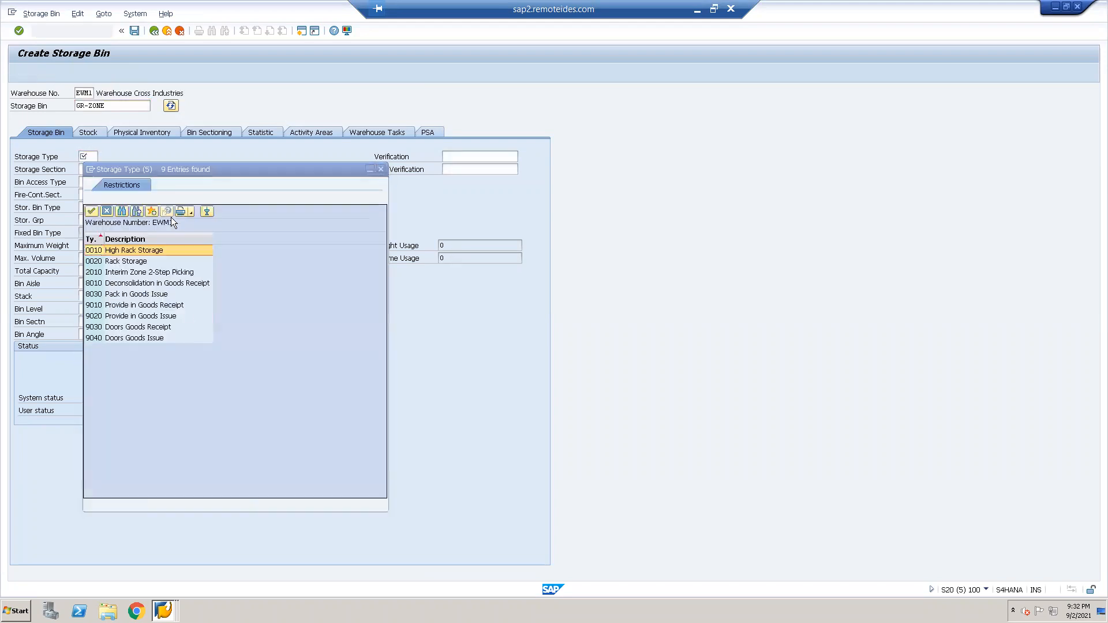
left_click(124, 307)
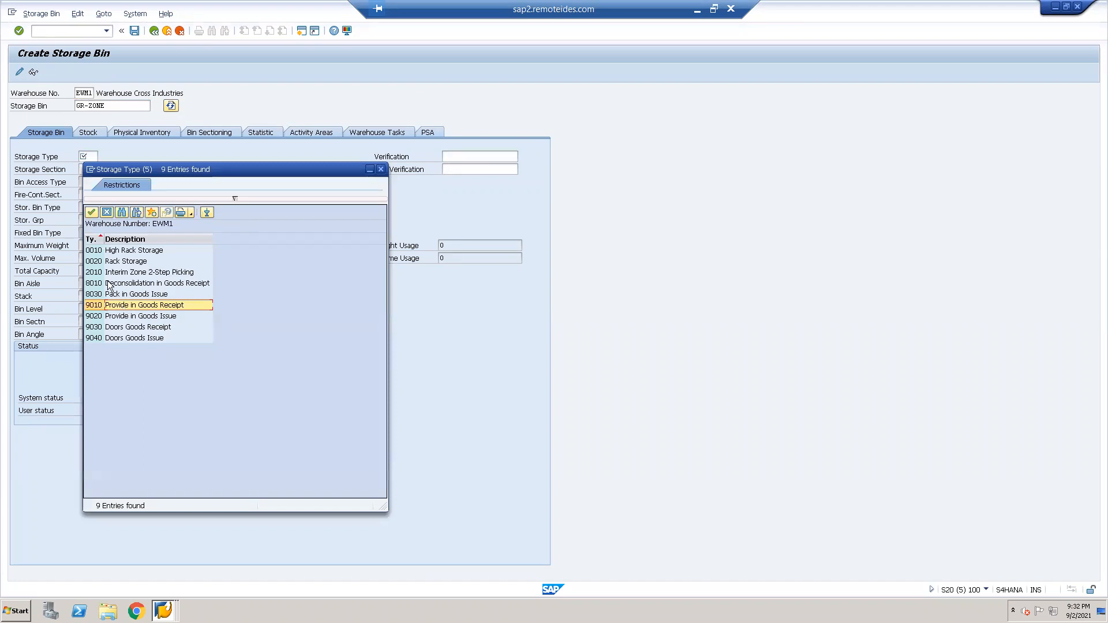
double_click(163, 306)
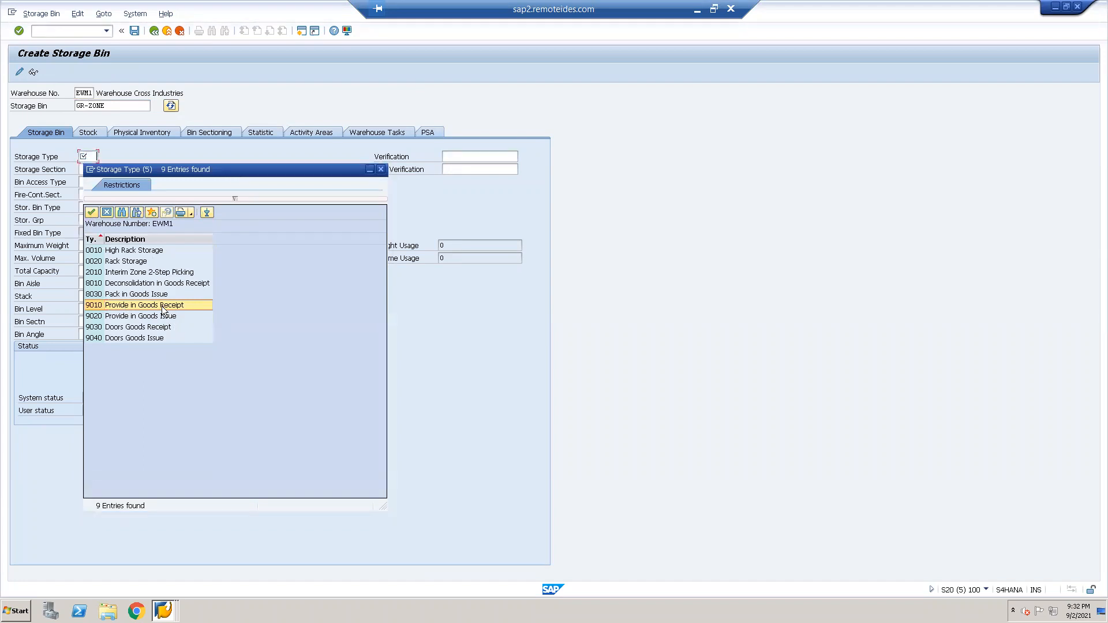
- Assign the first available storage section to storage bin GR-ZONE and save the bin
left_click(89, 170)
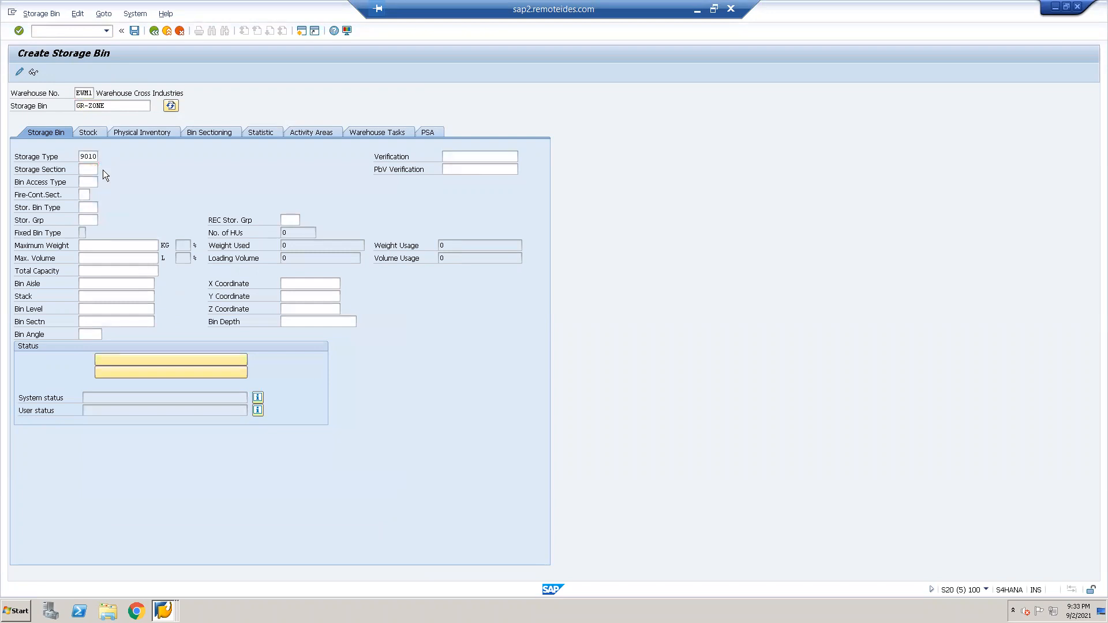
left_click(103, 170)
double_click(138, 250)
left_click(136, 30)
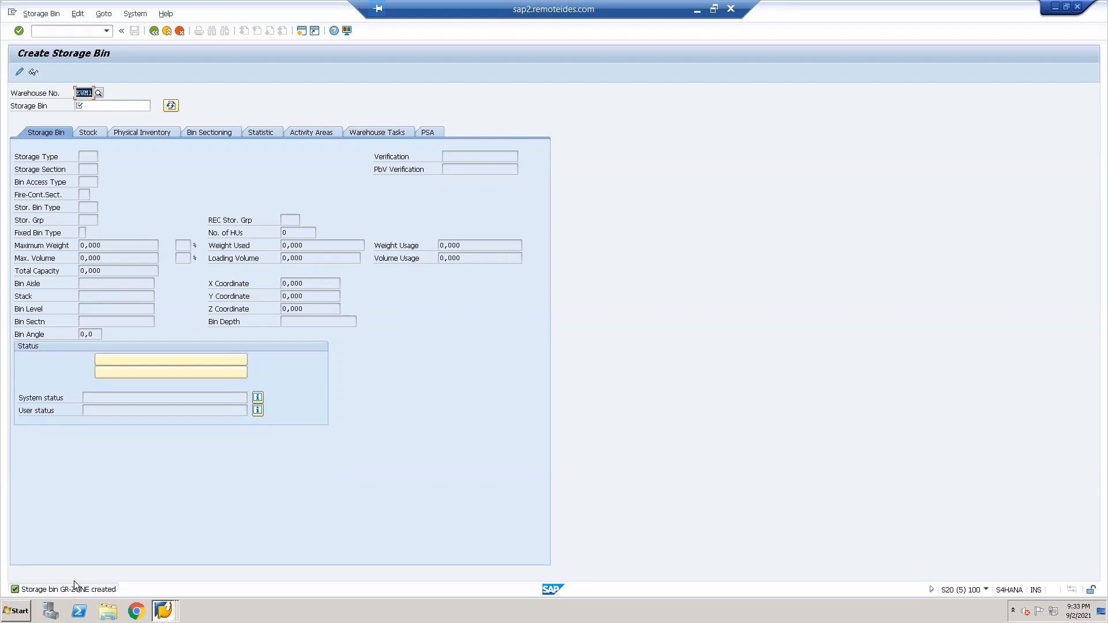
- Enter GI_ZONE as a new storage bin in warehouse EWM1 and assign it storage type 9020, Provide in Goods Issue
left_click(104, 105)
type("GI_")
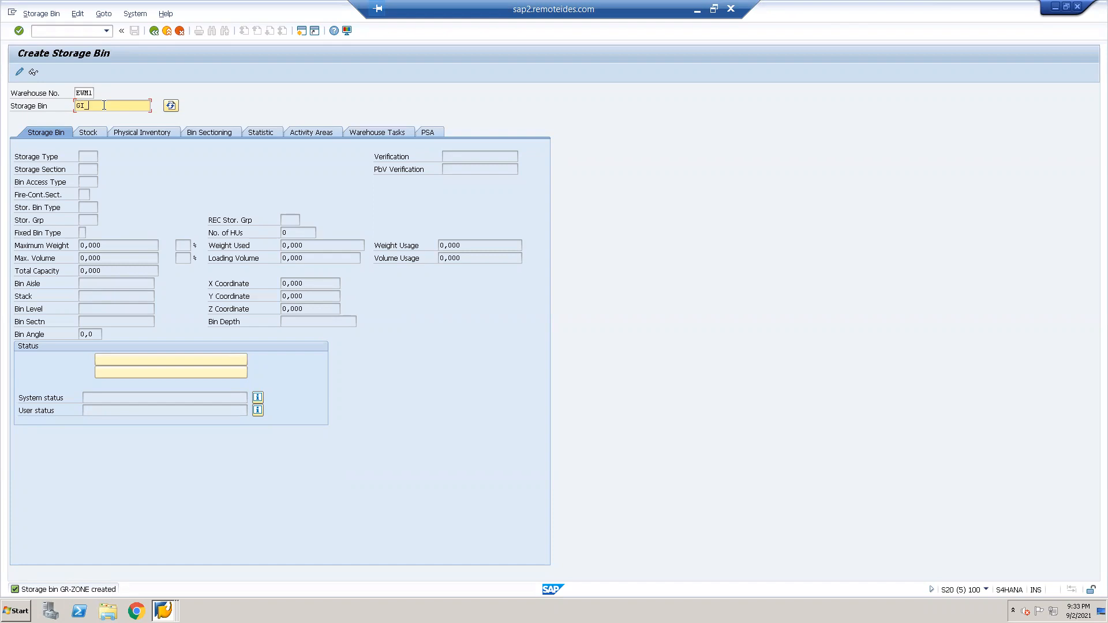
type("ZONE")
key("Return")
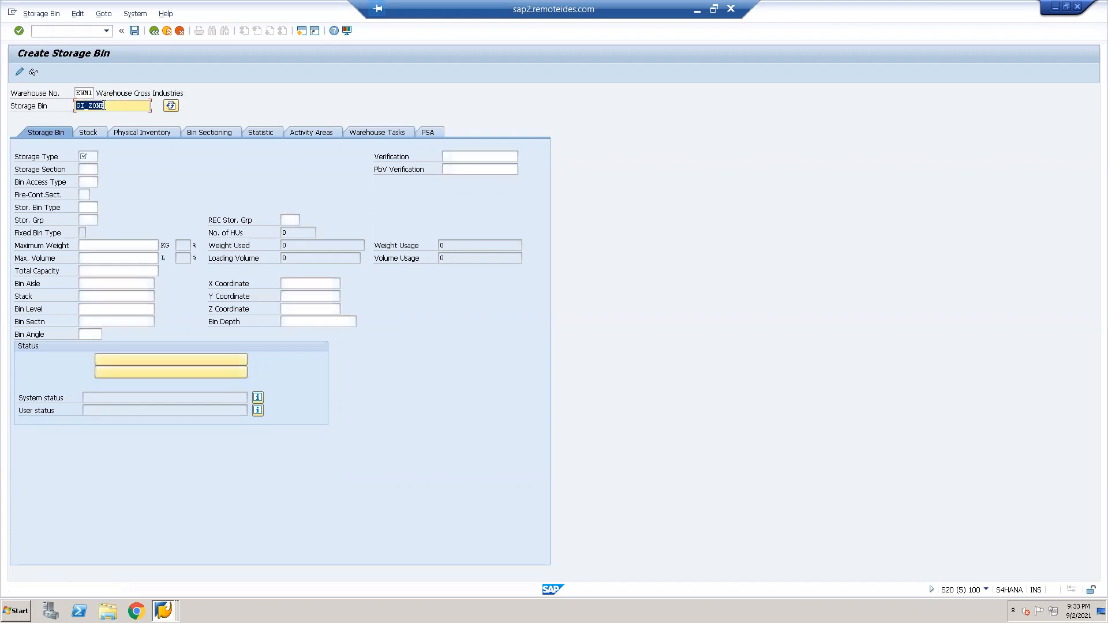
left_click(86, 159)
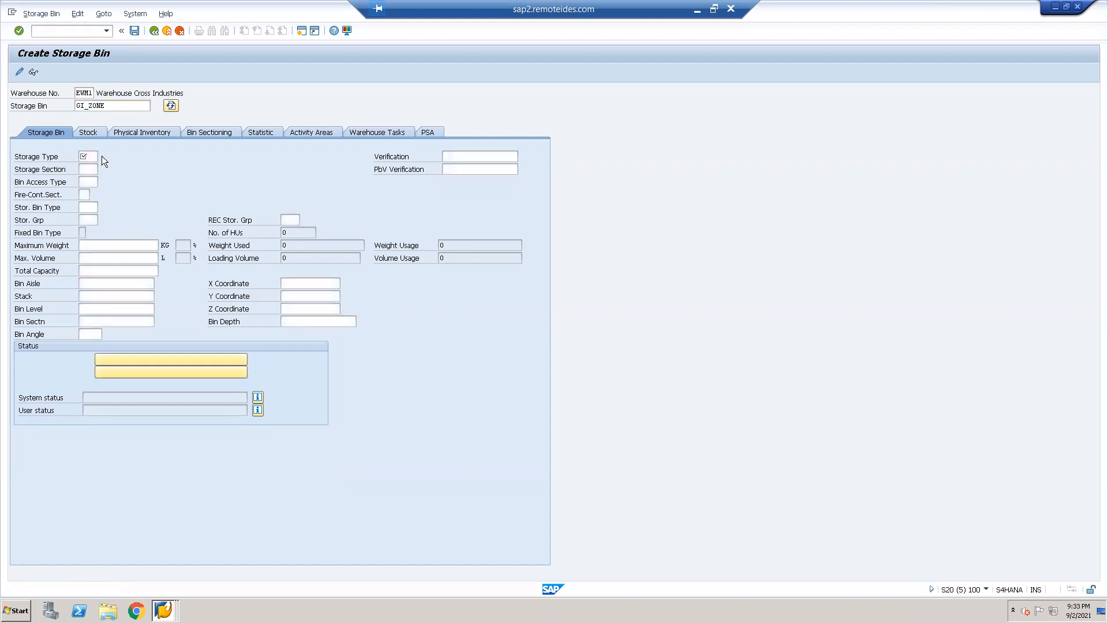
left_click(102, 156)
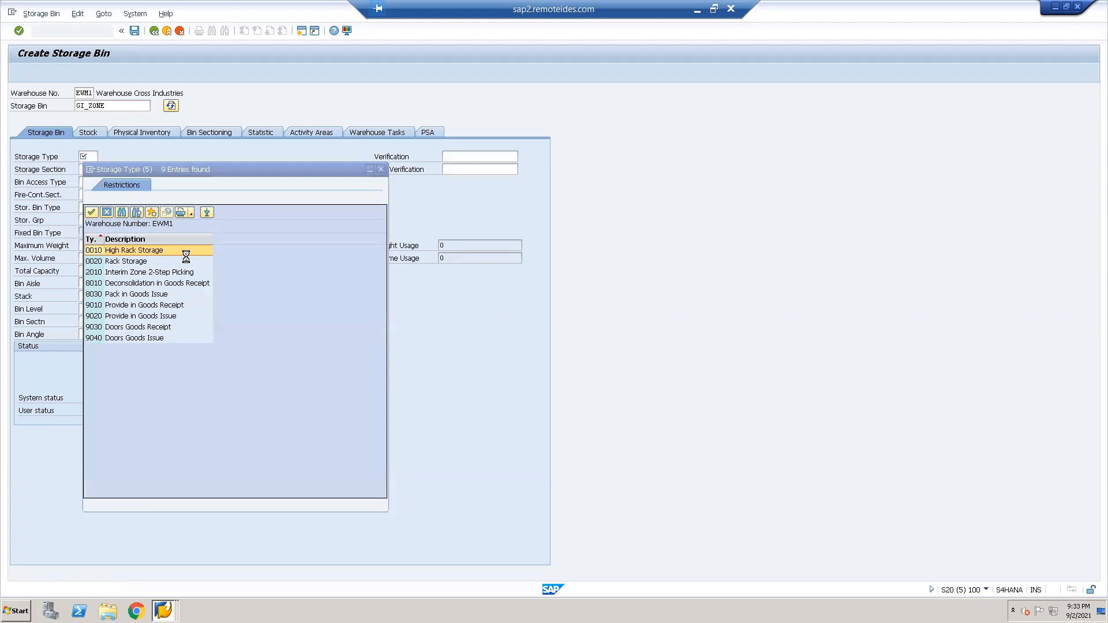
left_click(132, 315)
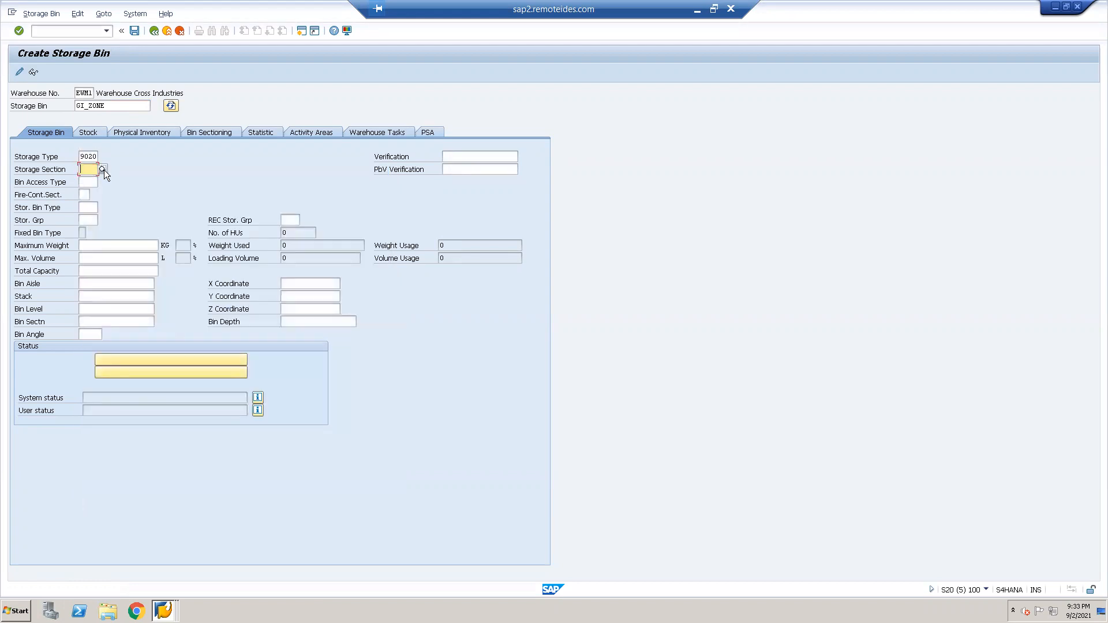
- Assign storage section 0001, Total Section, to storage bin GI_ZONE and save the bin
left_click(104, 170)
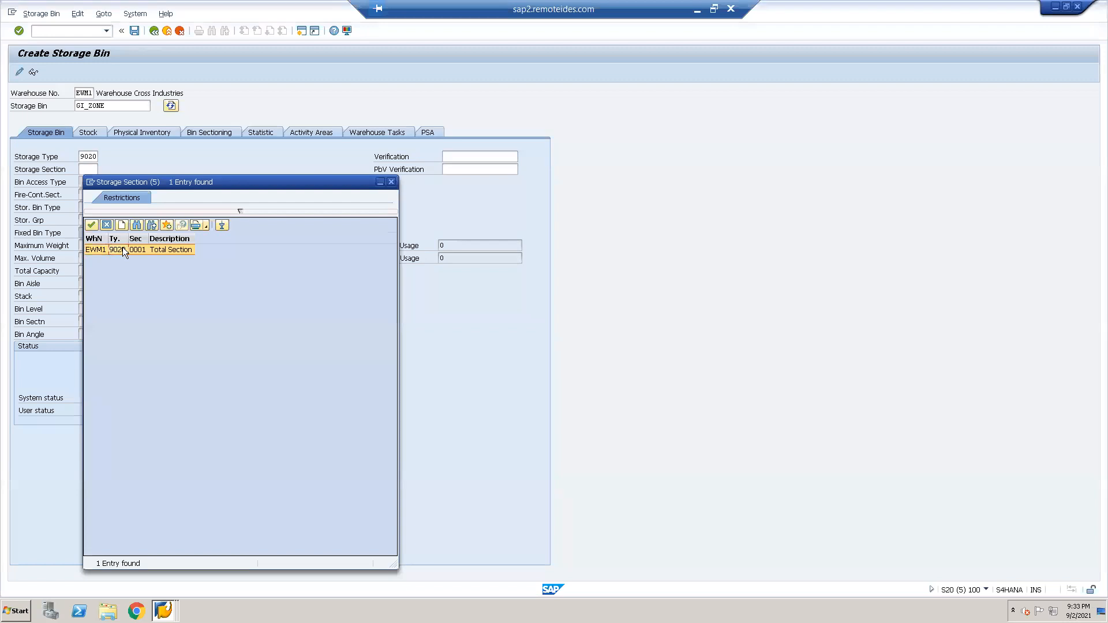
left_click(122, 247)
left_click(132, 31)
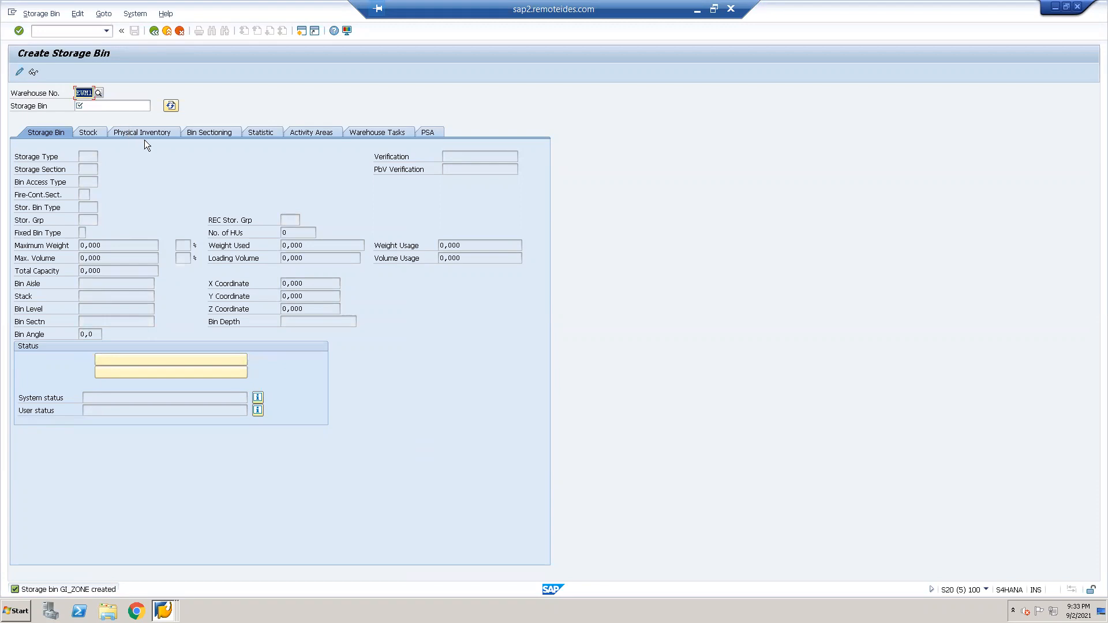
- Display storage bin GI_ZONE and examine its stock, physical inventory, bin sectioning, statistics and activity area details
left_click(40, 16)
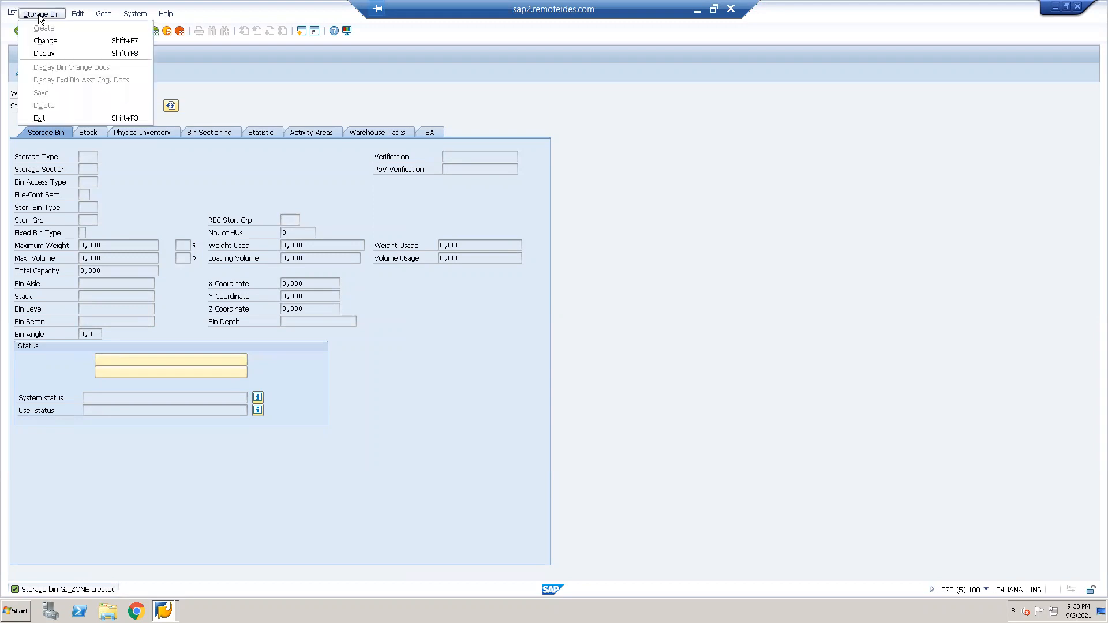
key("F7")
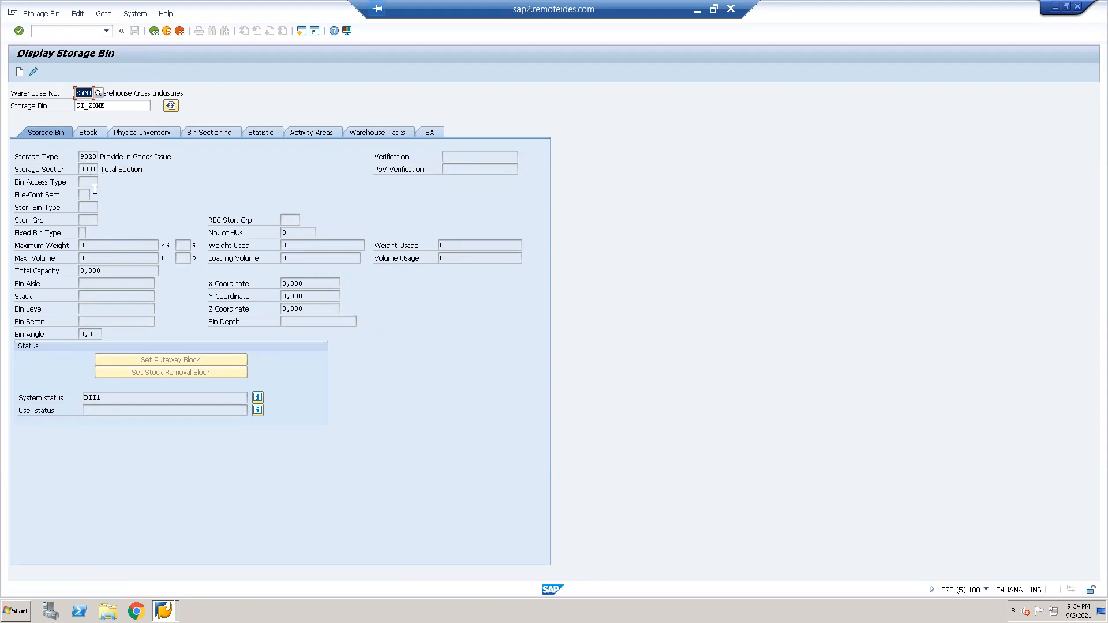
left_click(87, 132)
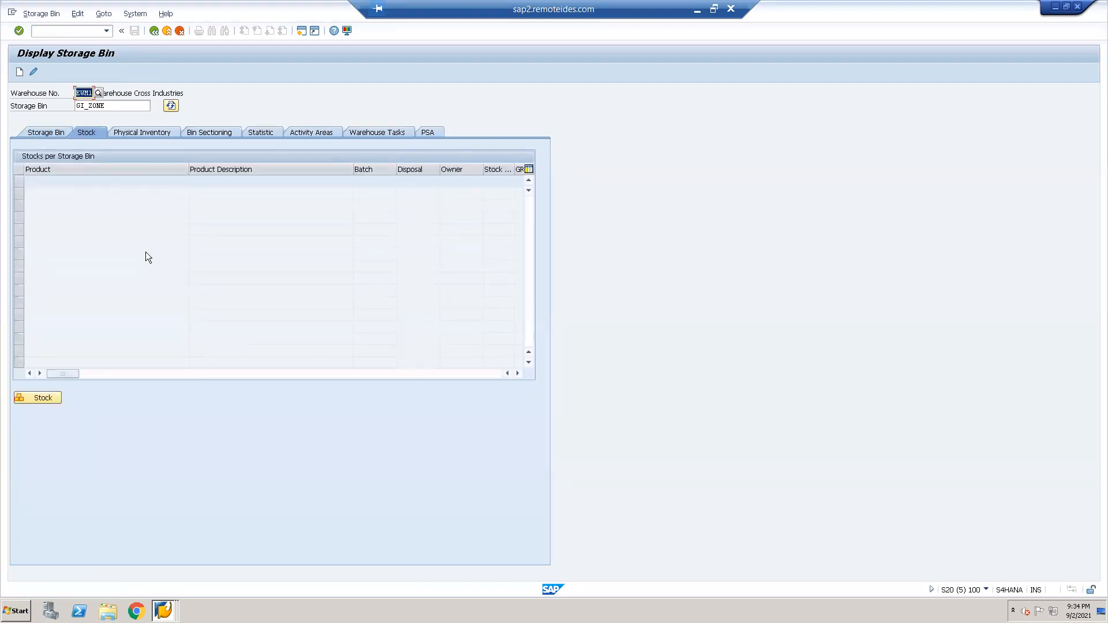
left_click(138, 134)
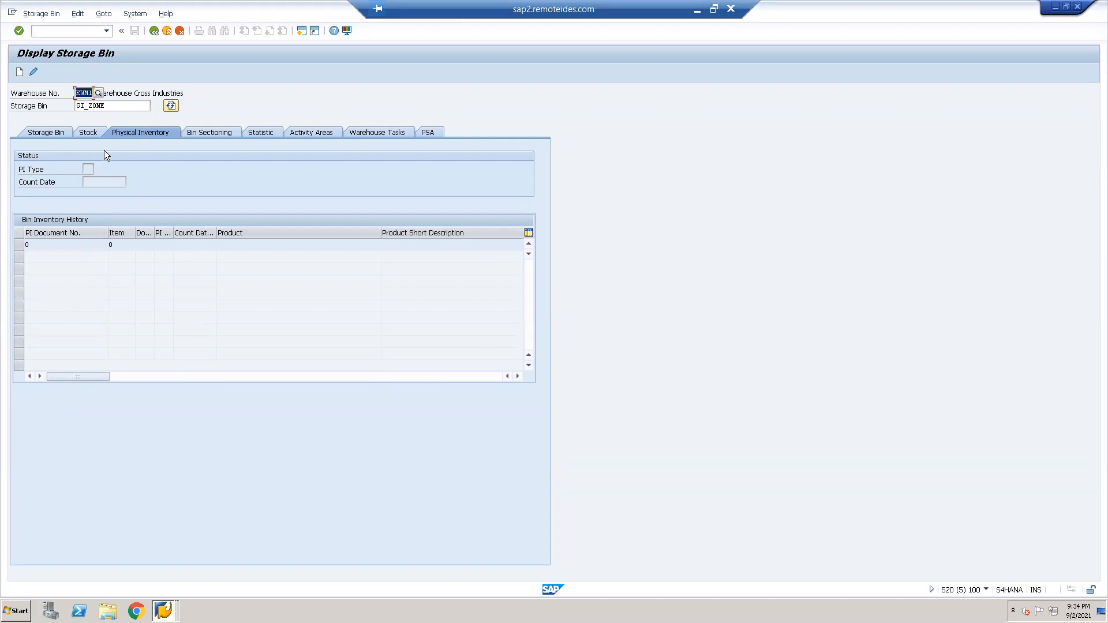
left_click(204, 135)
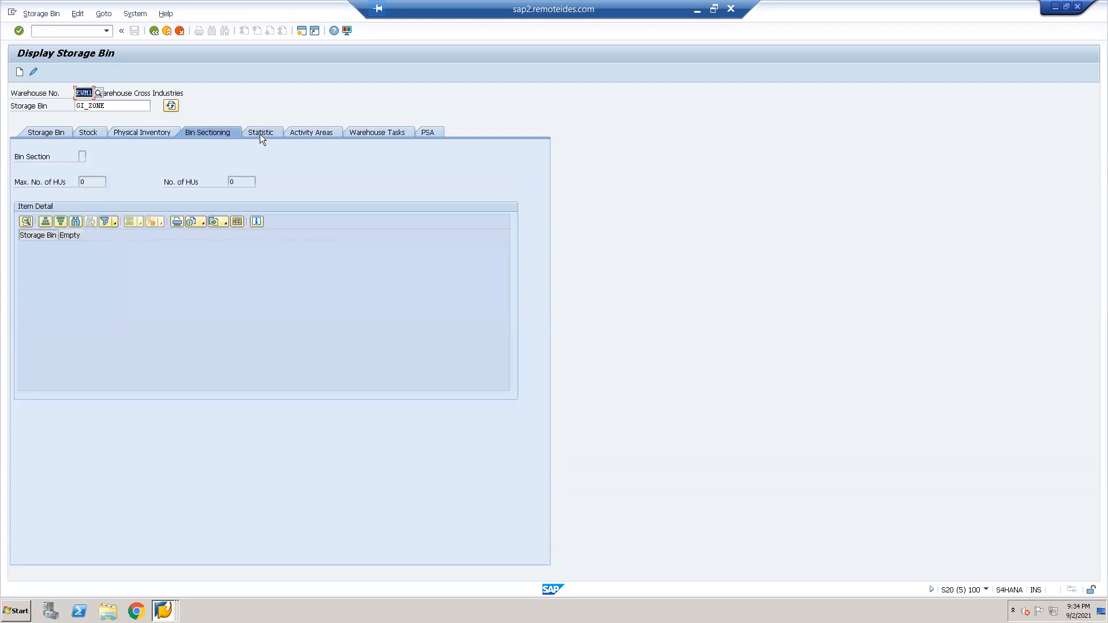
left_click(260, 134)
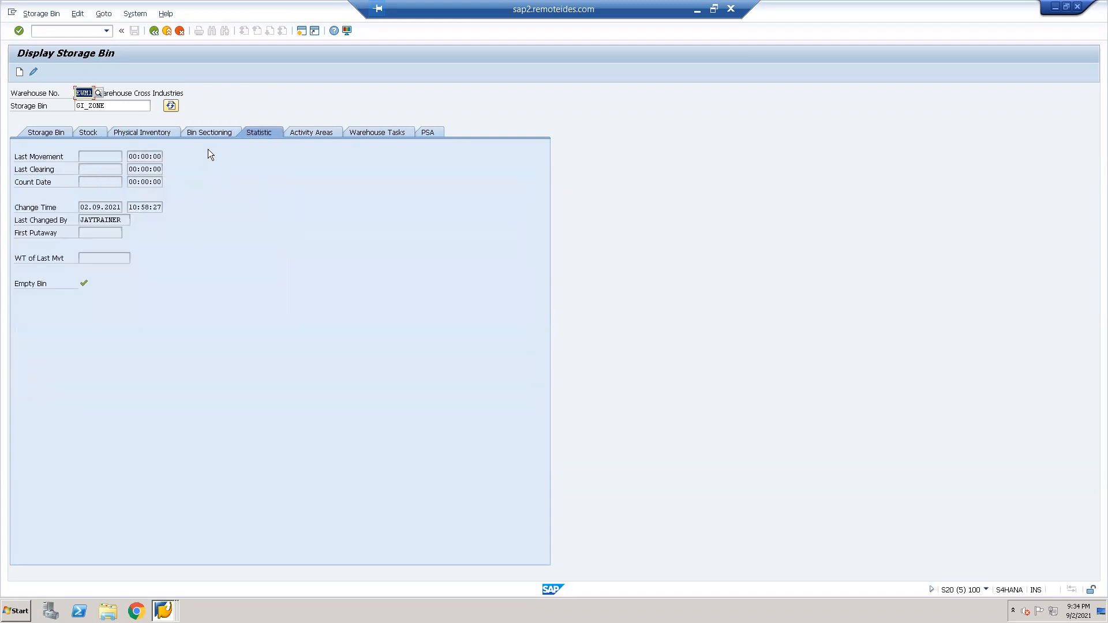
left_click(318, 132)
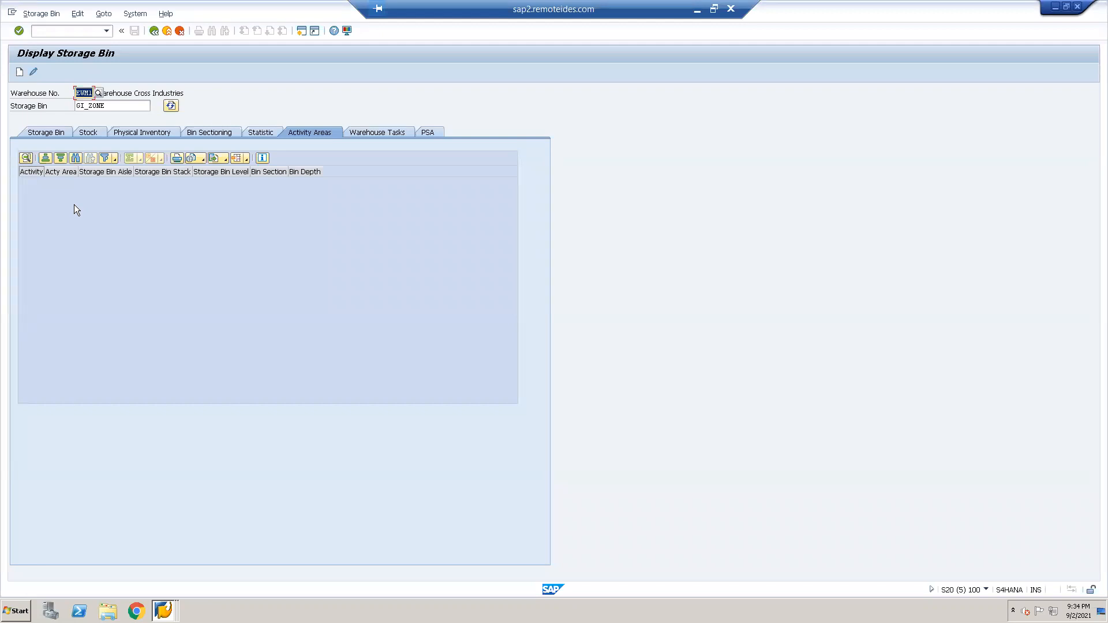
left_click(99, 130)
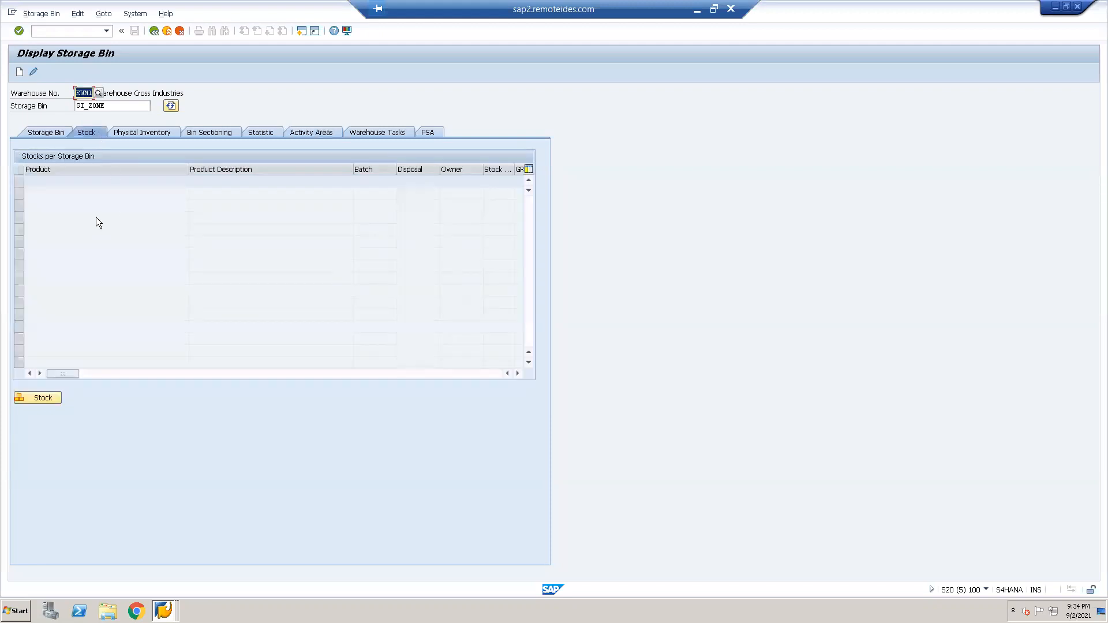
left_click(134, 130)
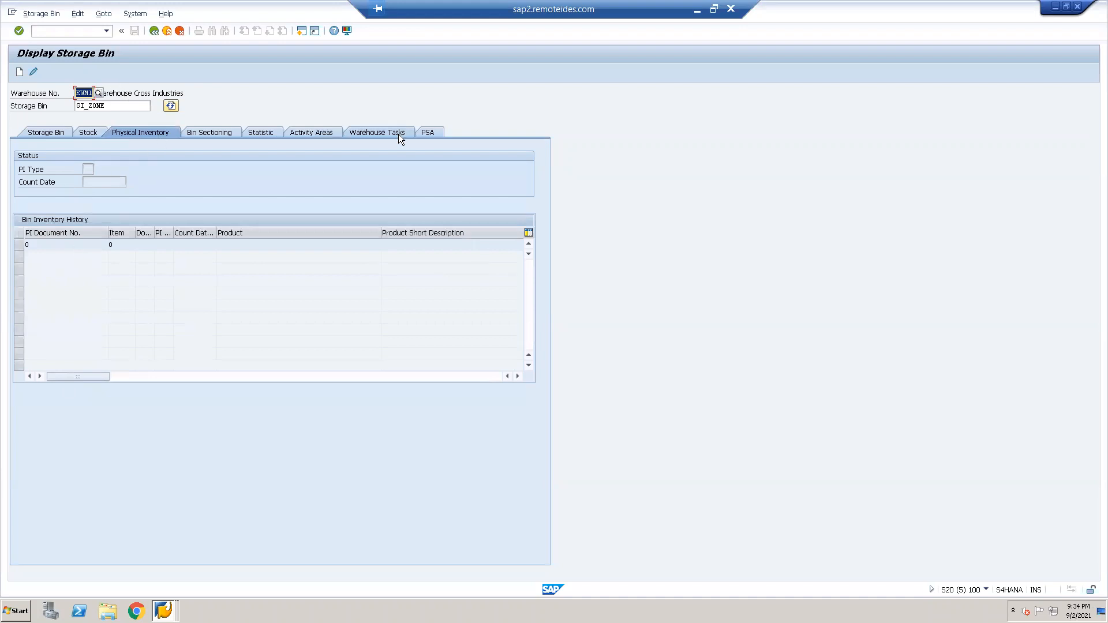
left_click(304, 131)
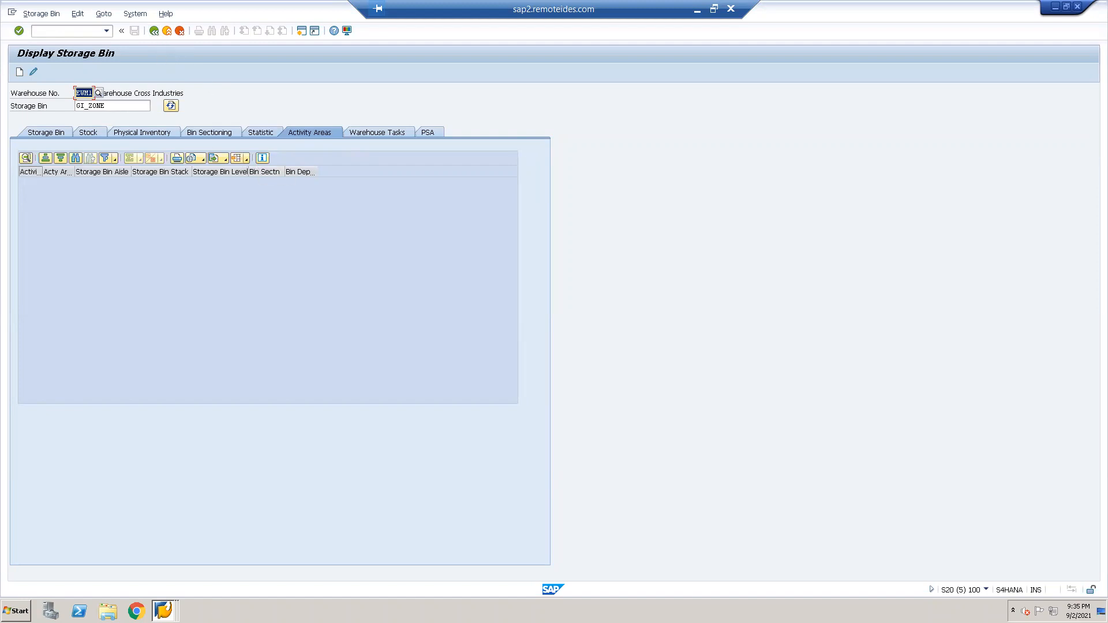
- Return to the IMG session and open the Define Activities customizing under Master Data, Activity Areas, Activities
left_click(163, 611)
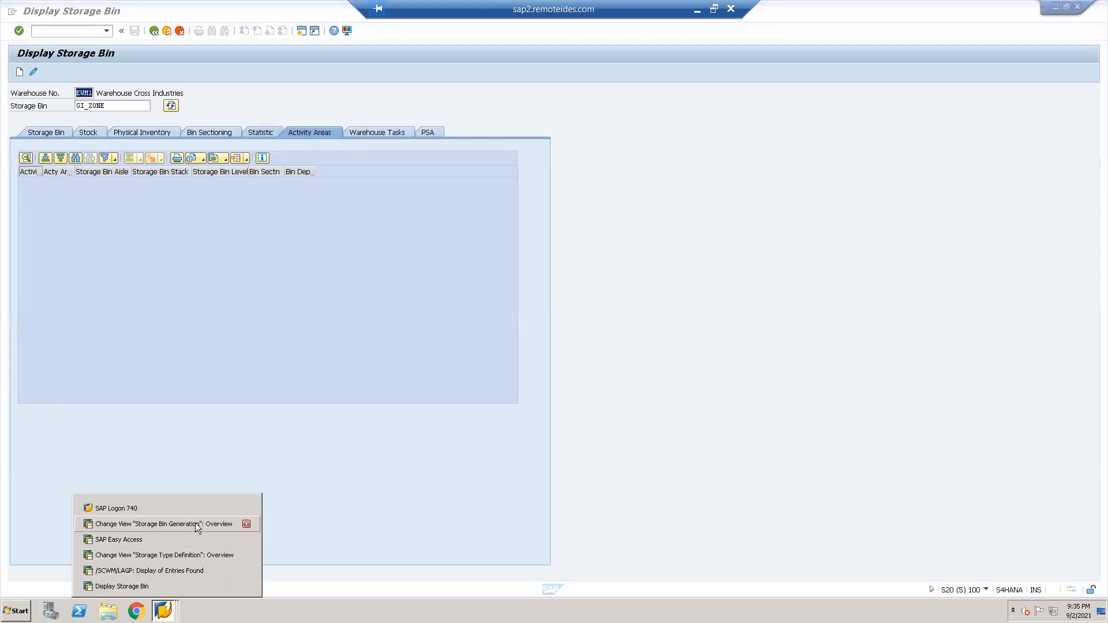
left_click(167, 524)
left_click(154, 30)
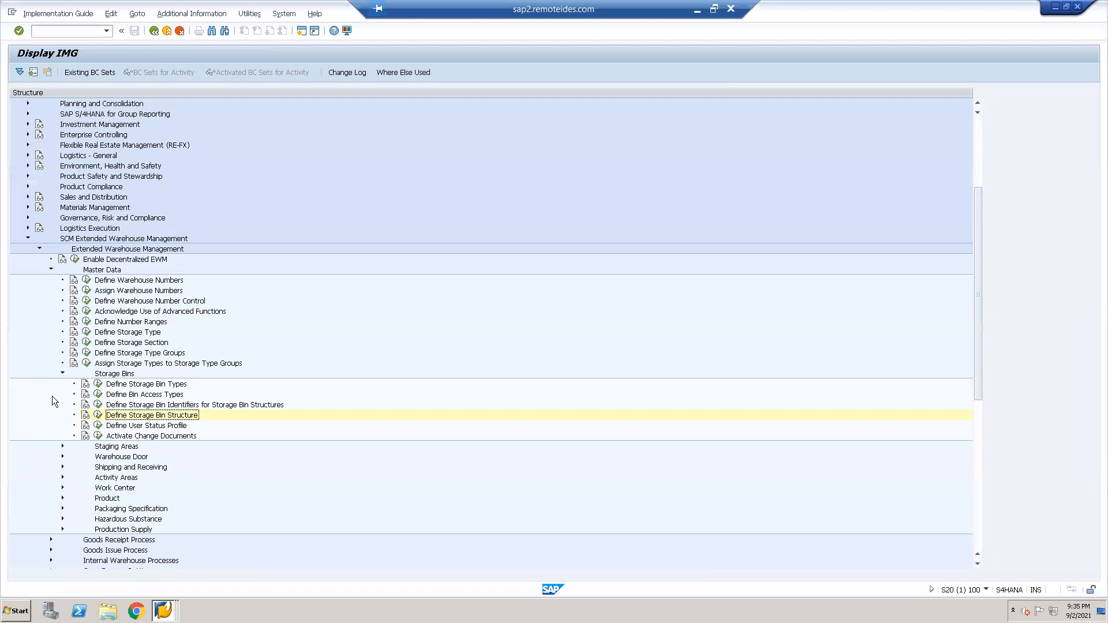
left_click(63, 373)
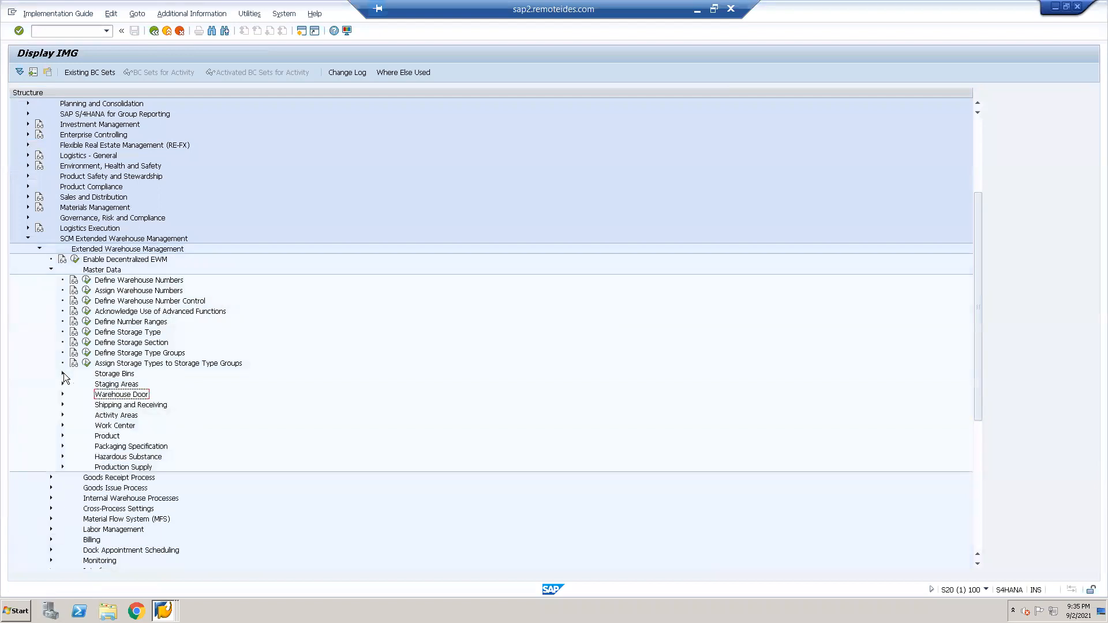
left_click(62, 415)
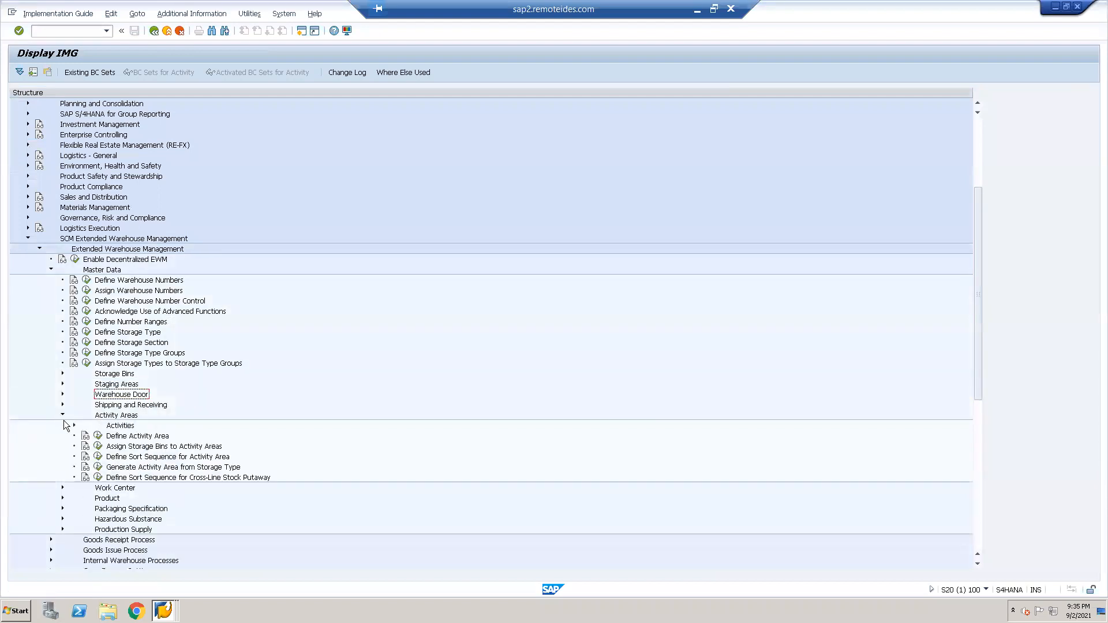
left_click(74, 426)
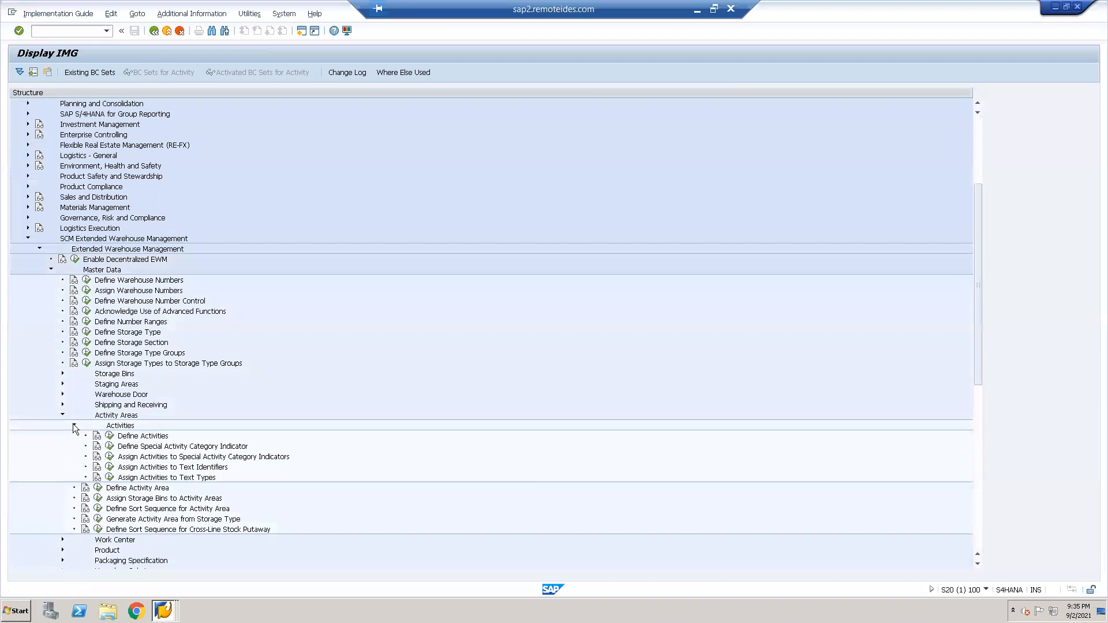
left_click(110, 436)
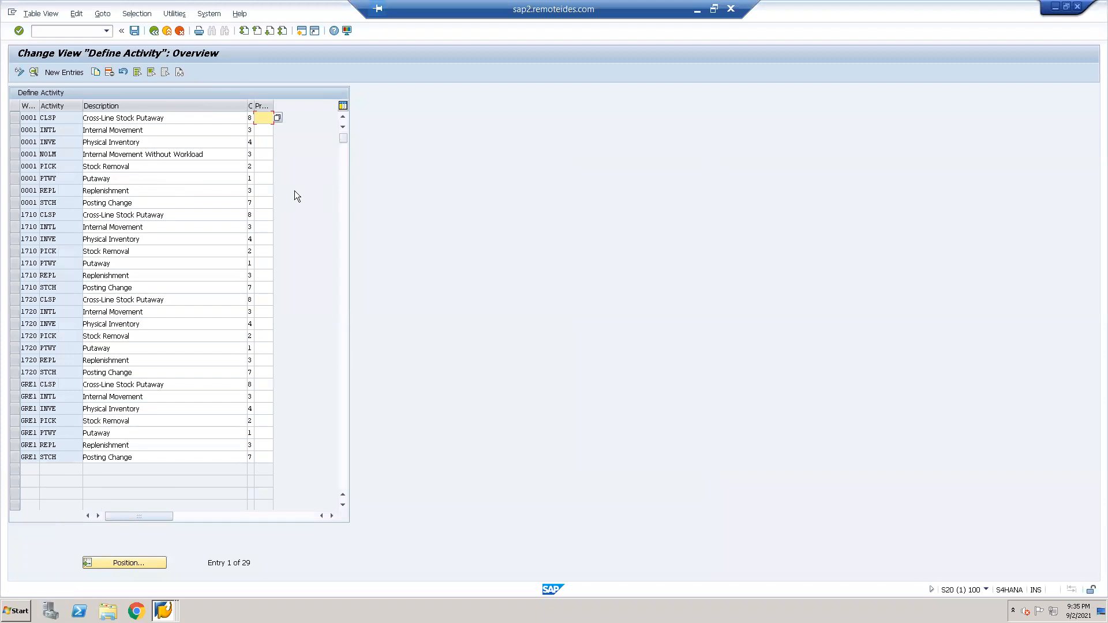
- Start copying the warehouse 0001 activities INTL, INVE, PICK, PTWY, REPL and STCH
left_click(15, 131)
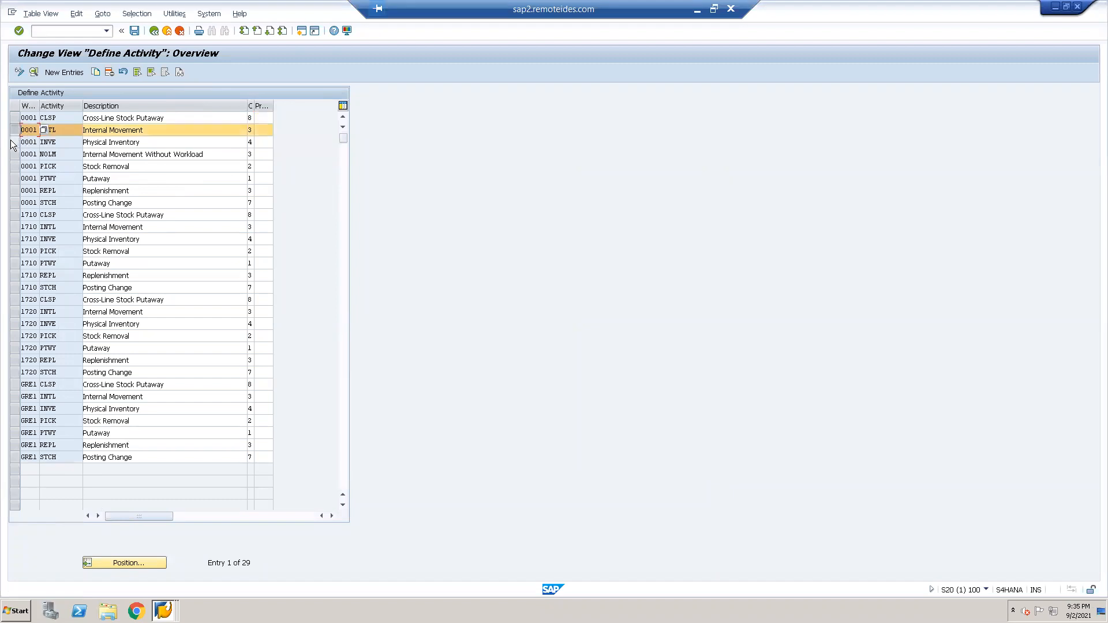
left_click(14, 143)
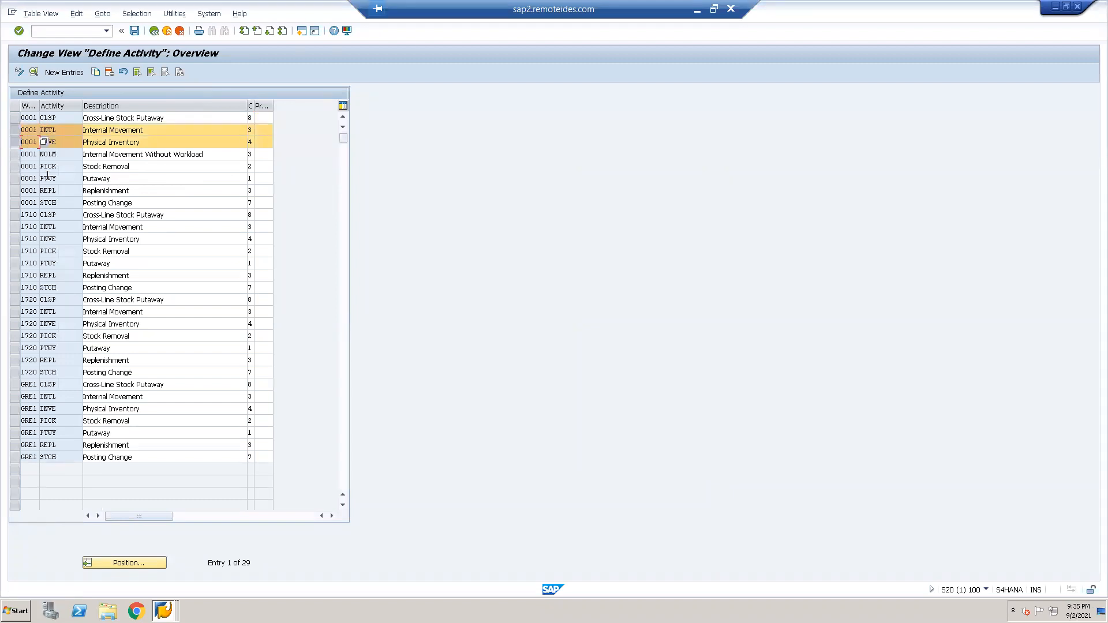
left_click(14, 166)
left_click(14, 179)
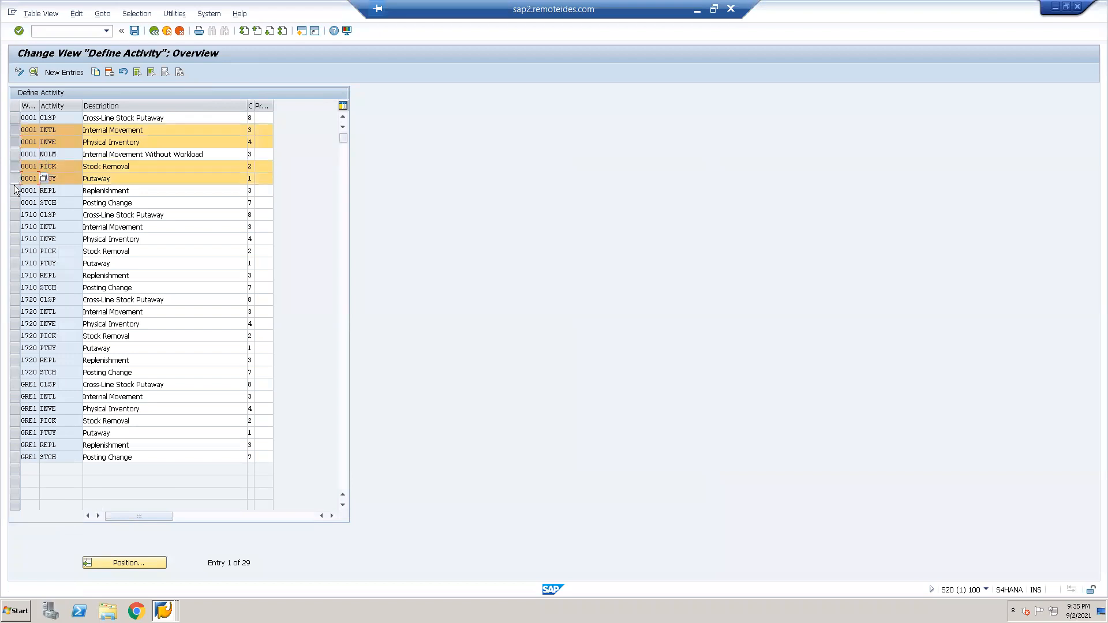
left_click(14, 191)
left_click(15, 203)
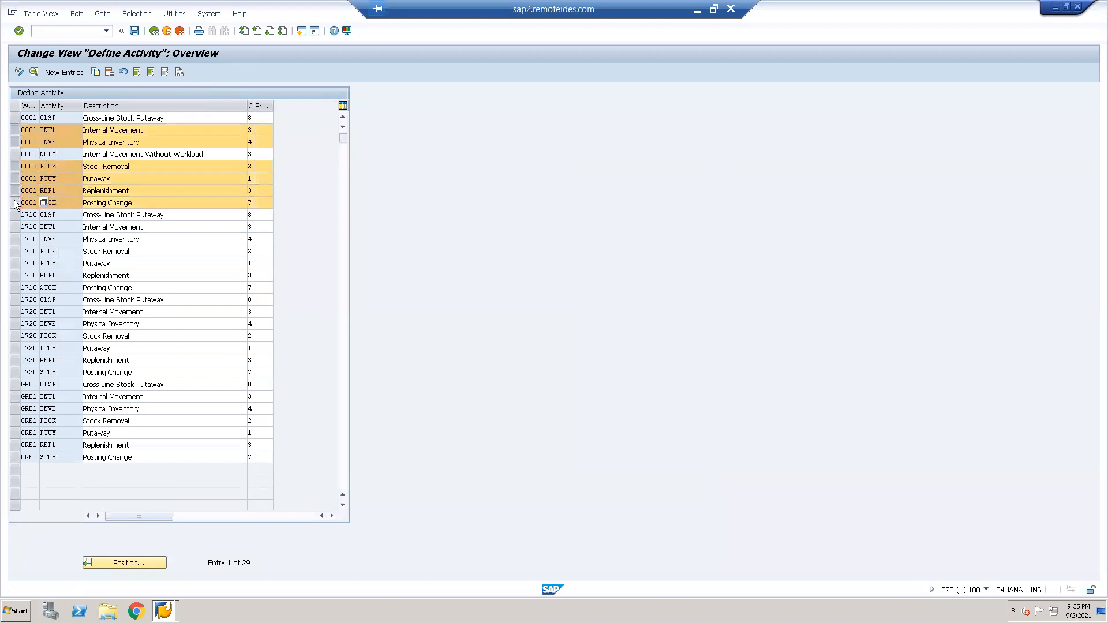
left_click(95, 74)
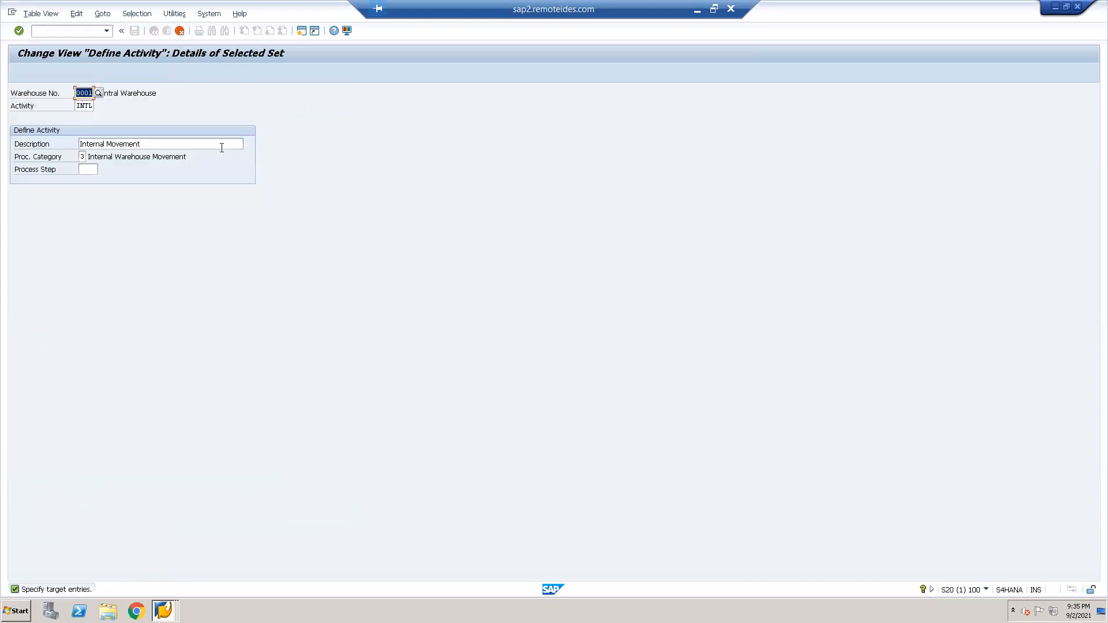
- Set EWM1 as the target warehouse for the copied activities INTL and INVE
type("EWM1")
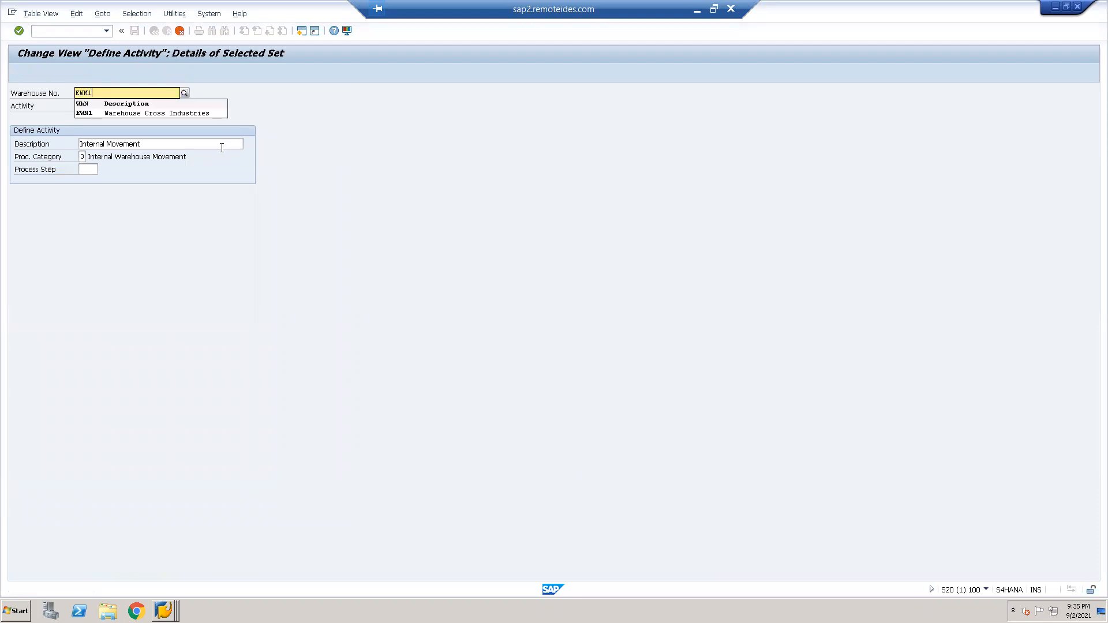
left_click(93, 113)
key("Return")
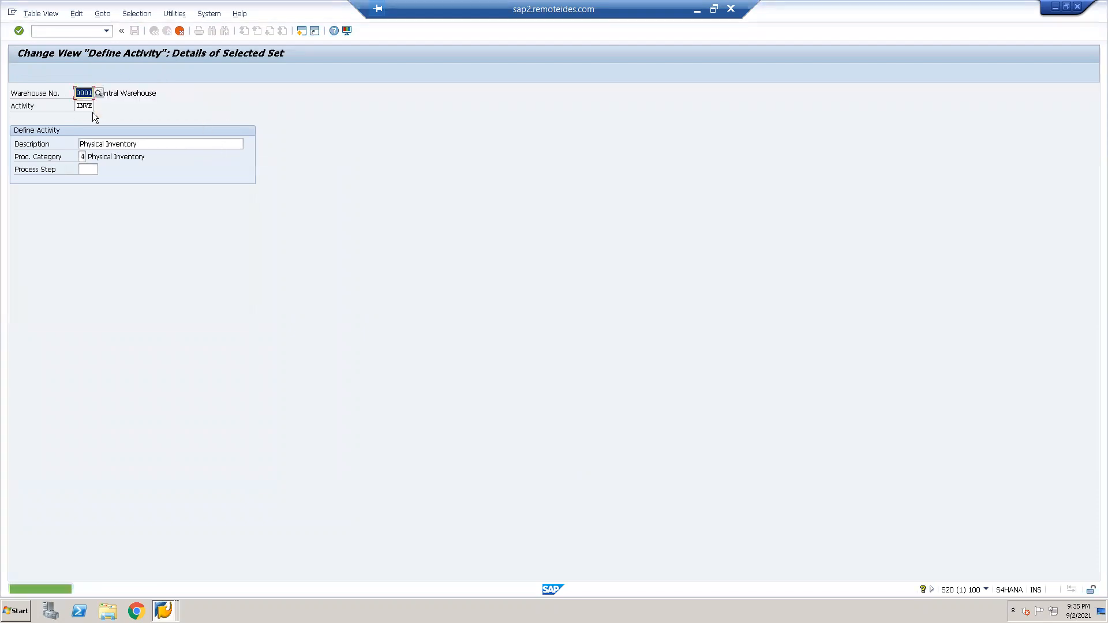
type("EMM1")
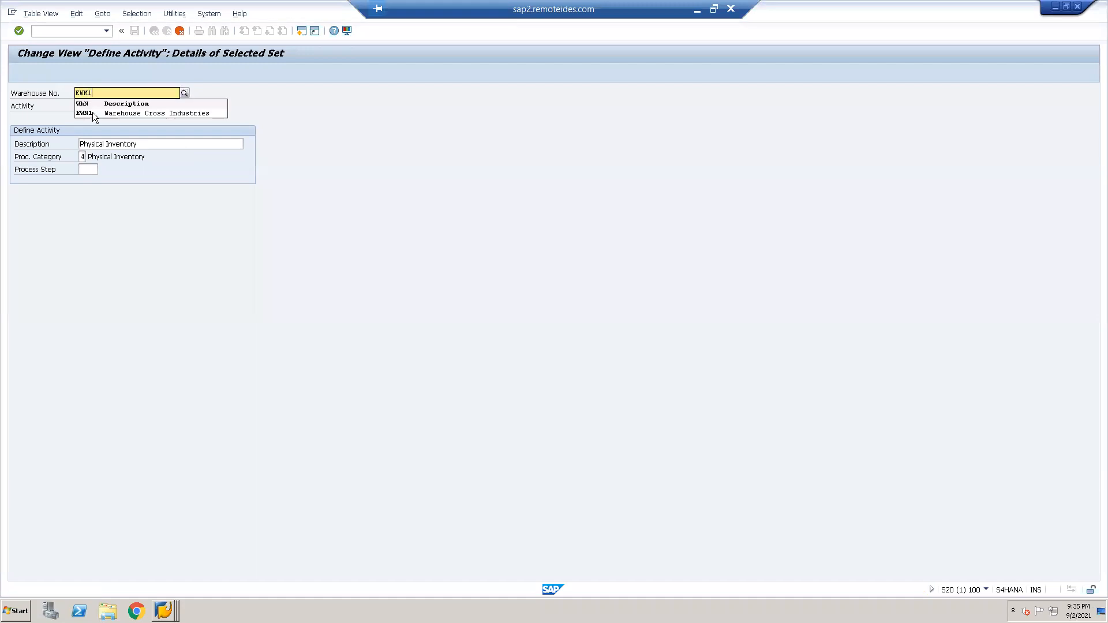
left_click(92, 112)
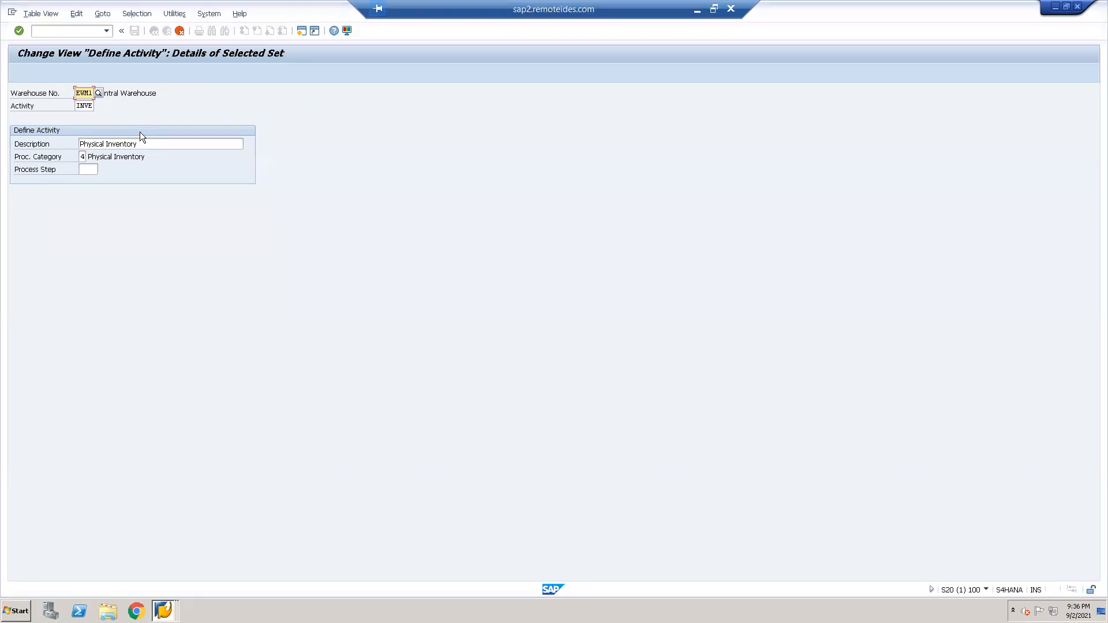
key("Return")
- Set EWM1 as the target warehouse for the copied activities PICK, PTWY and REPL
type("EWM1")
key("Tab")
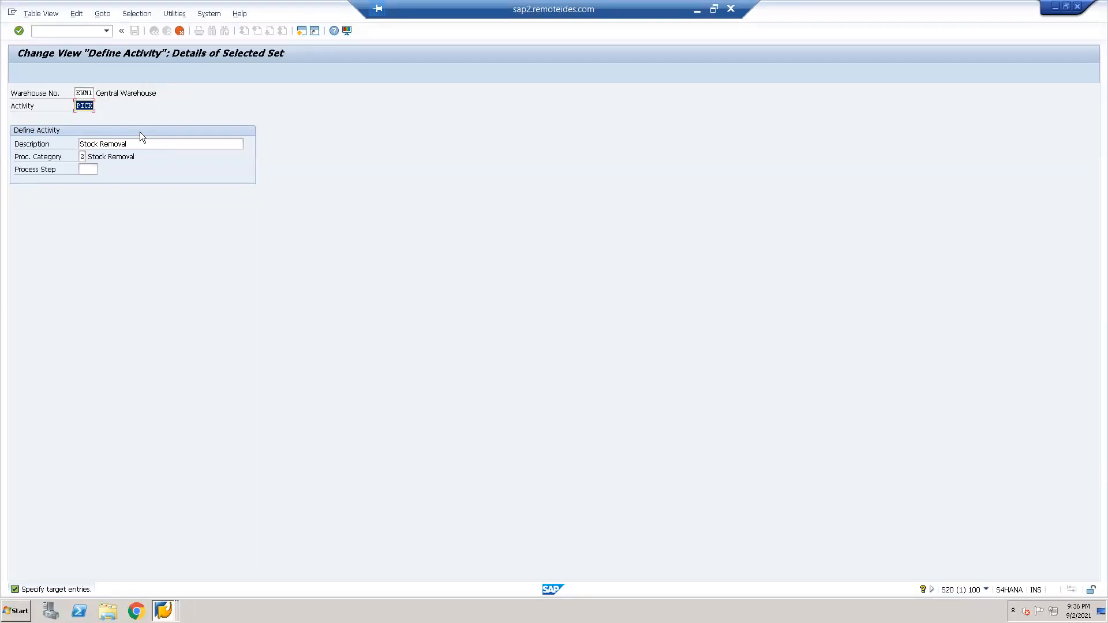
type("PTWY")
key("Return")
type("E")
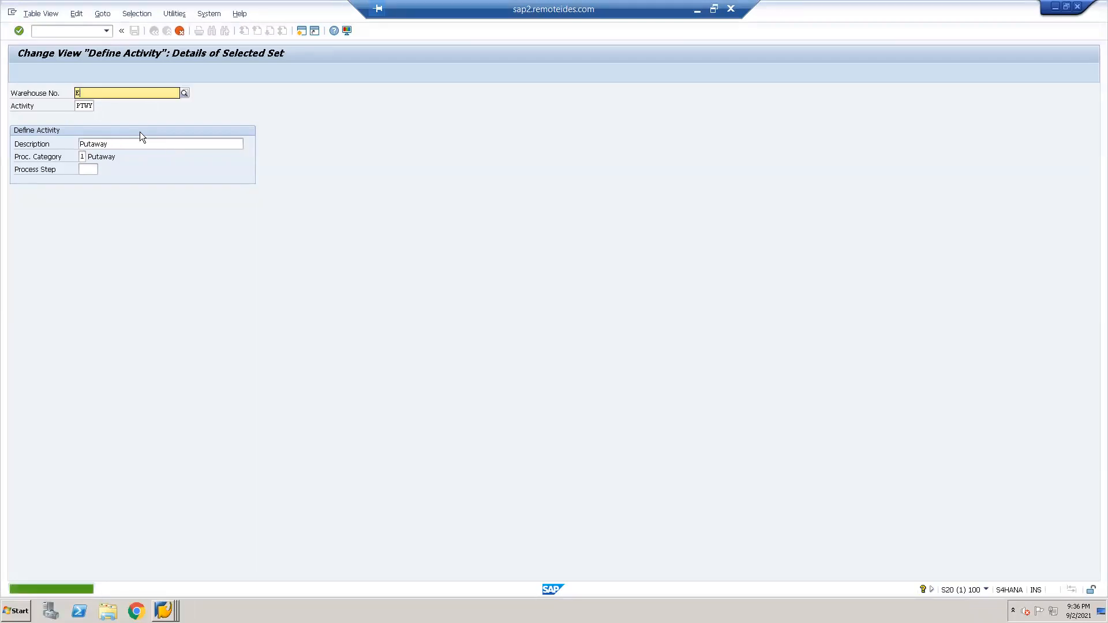
type("WM1")
key("Return")
type("EWm1")
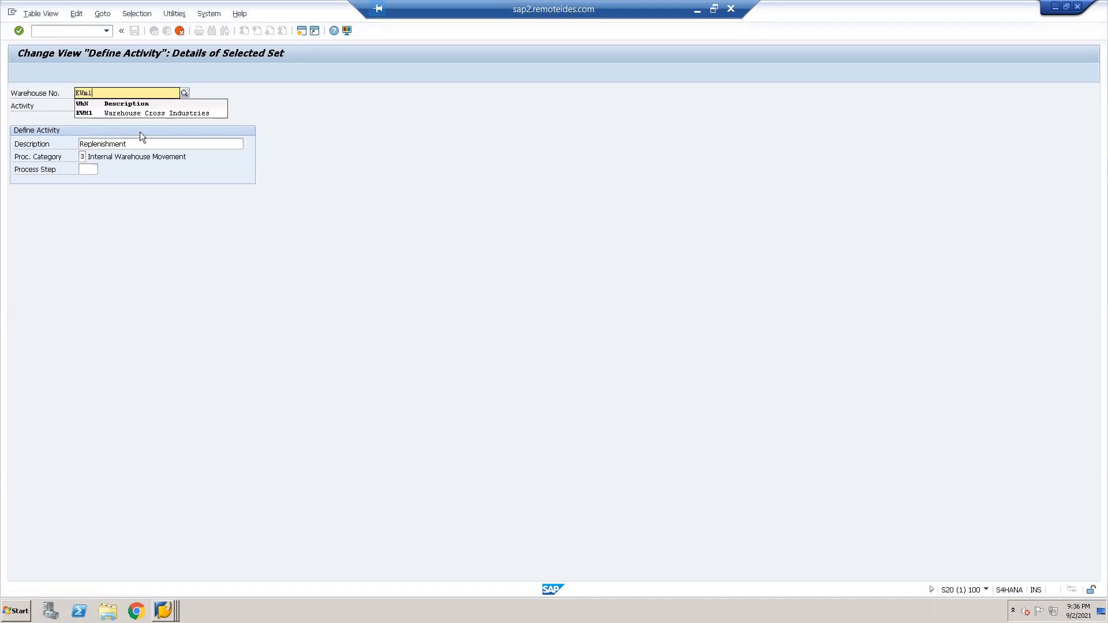
key("Return")
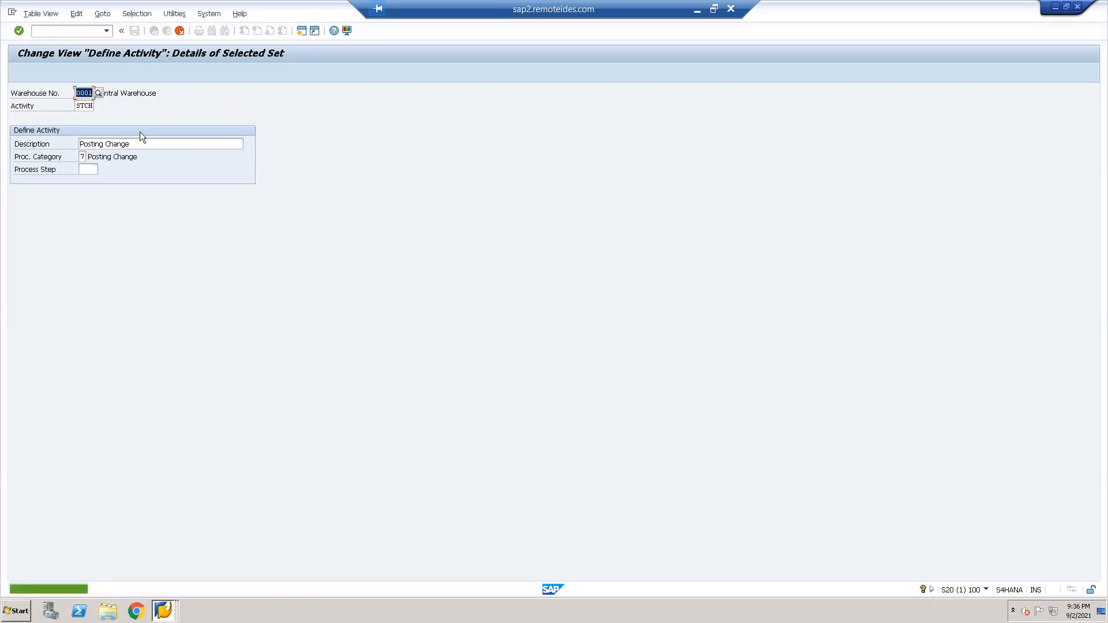
- Copy the Posting Change activity to warehouse EWM1, then save the copied activities under the EWM1 new warehouse customizing request
type("EWM1")
key("Return")
key("F3")
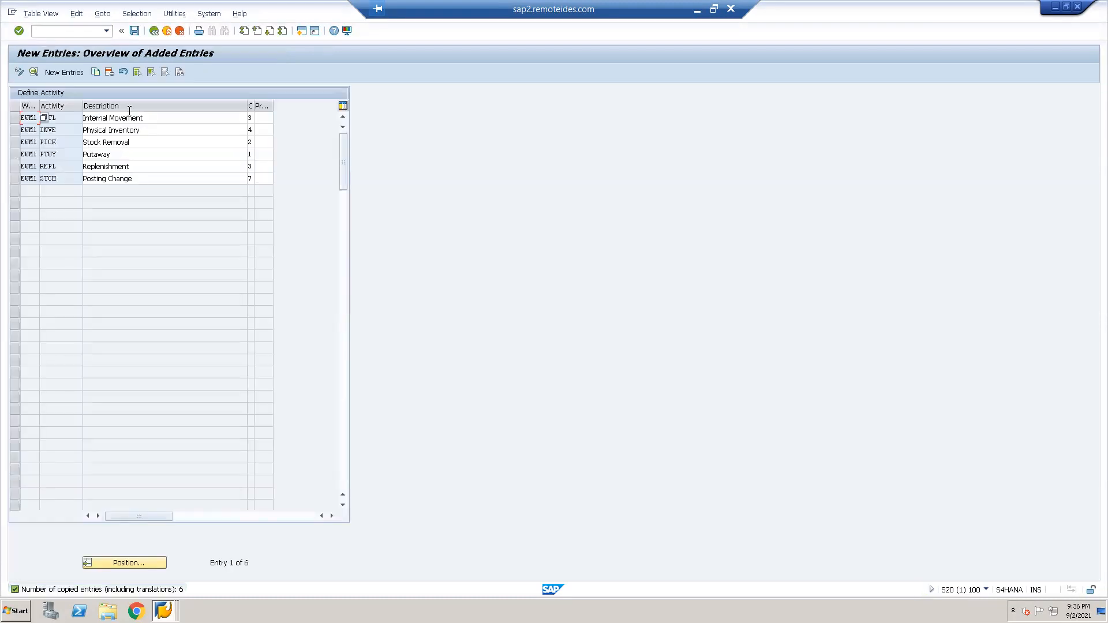
left_click(134, 30)
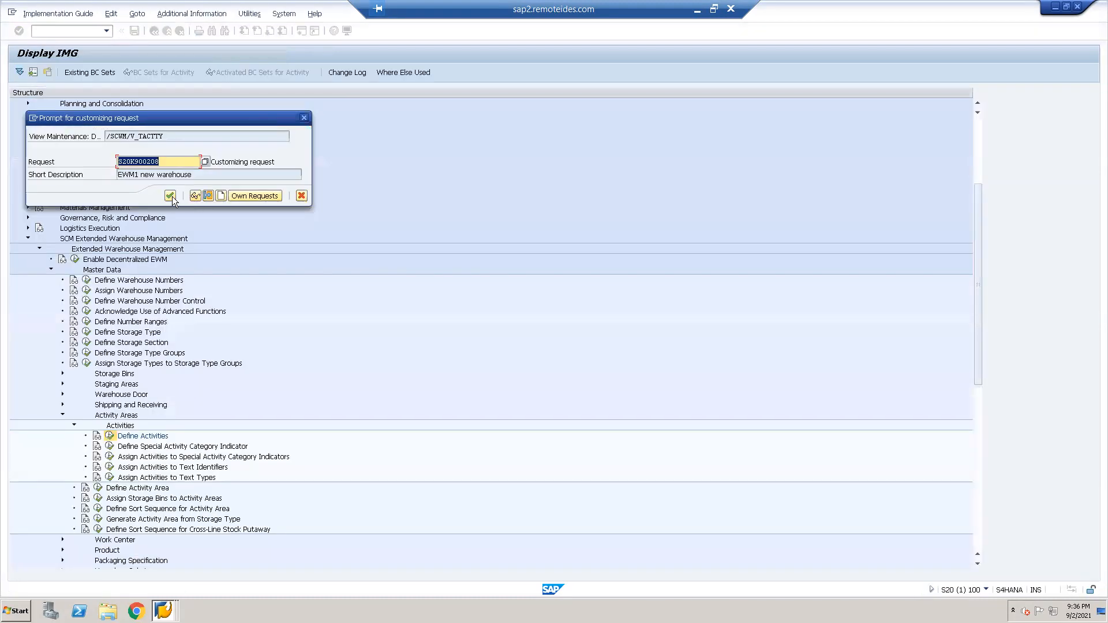
left_click(170, 196)
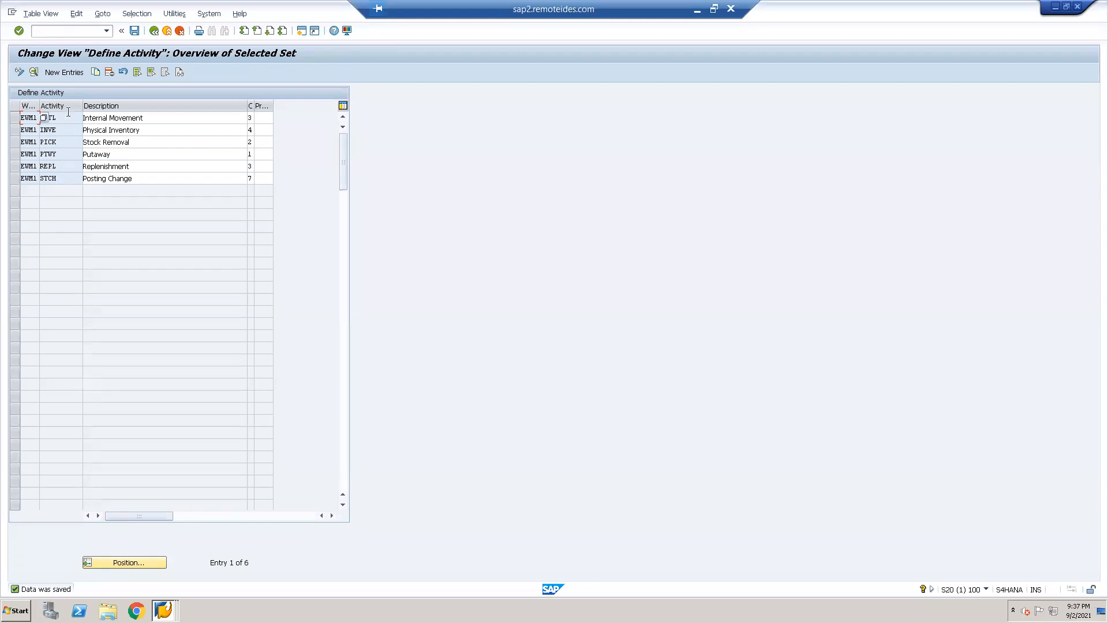
left_click(154, 31)
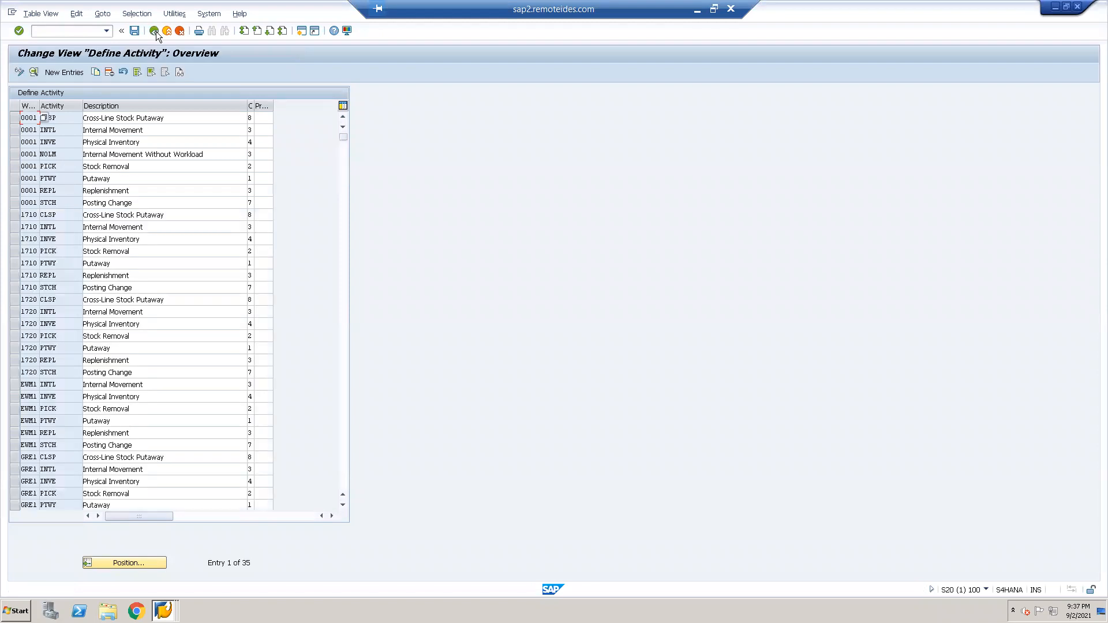
left_click(156, 31)
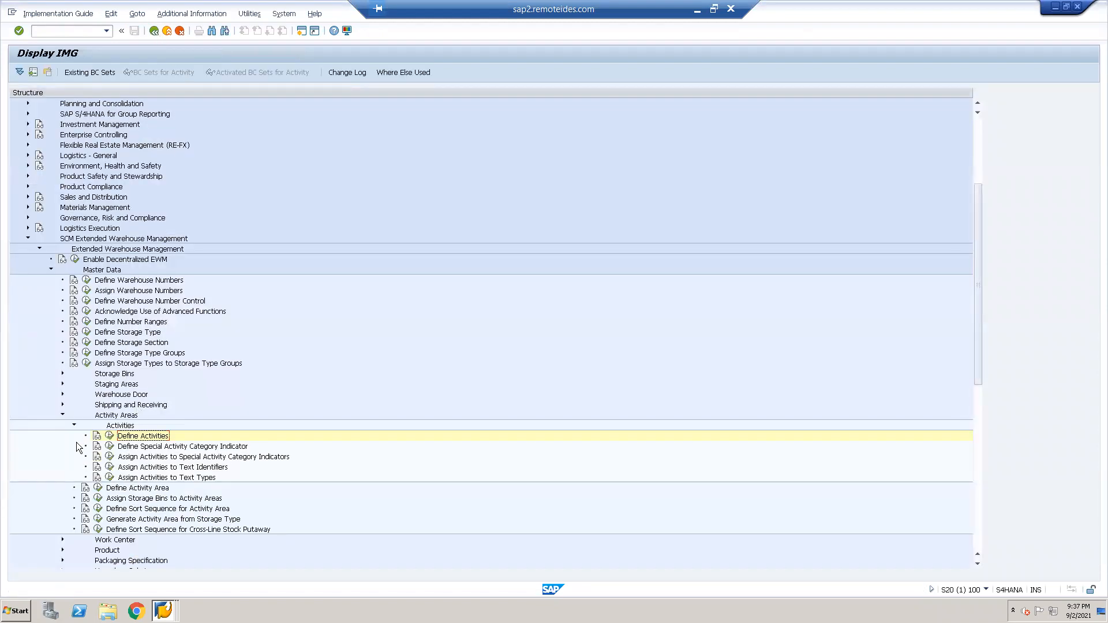
left_click(73, 424)
left_click(73, 424)
left_click(174, 468)
left_click(171, 457)
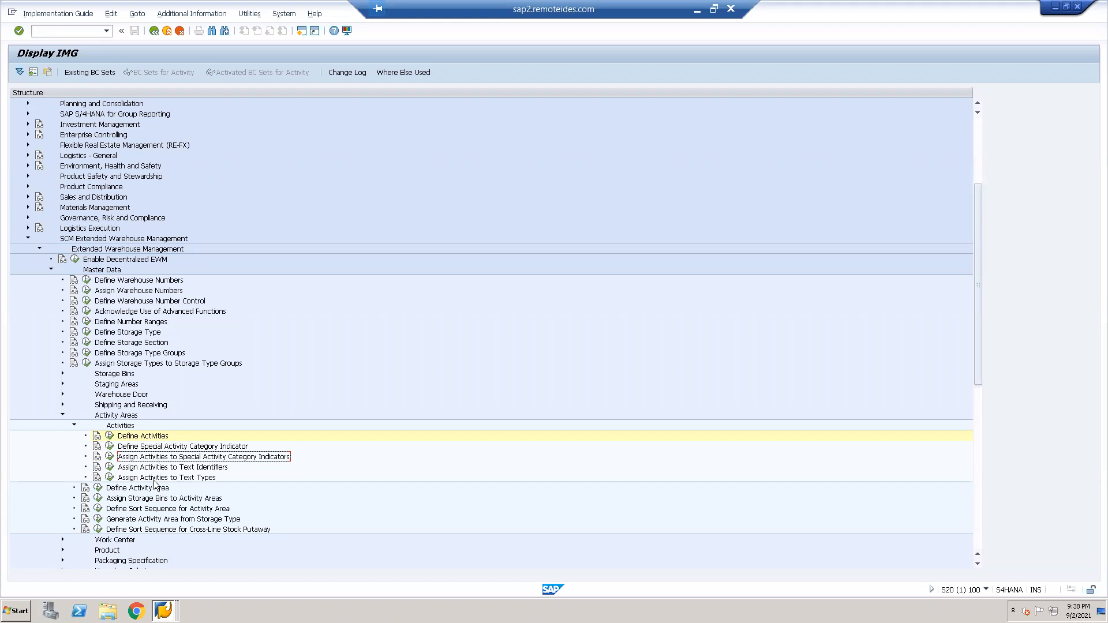
left_click(74, 426)
left_click(74, 425)
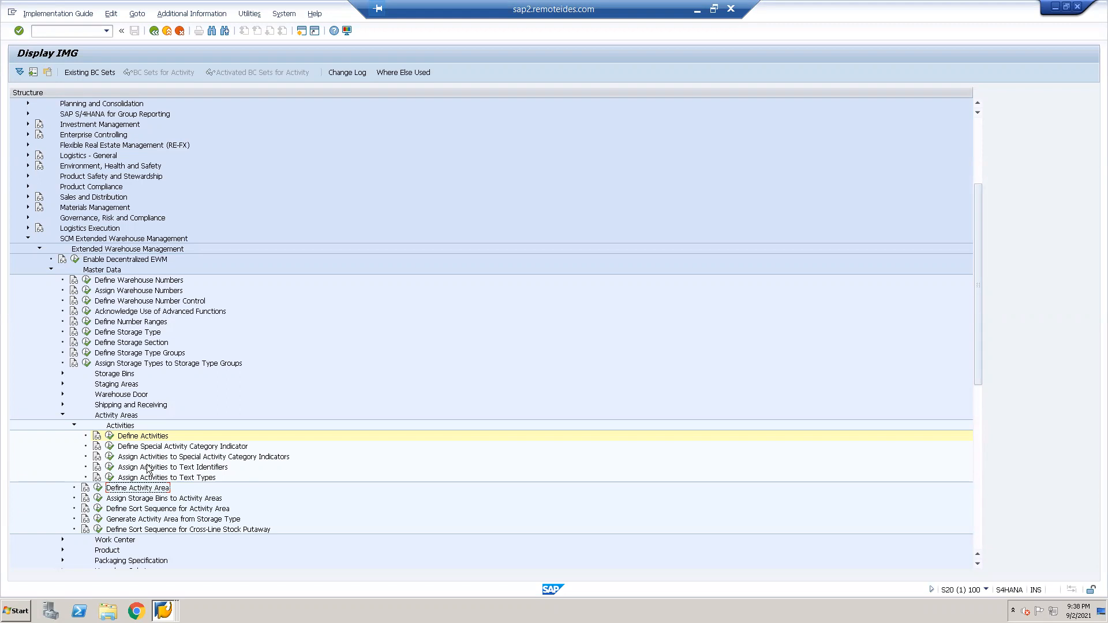
- Collapse the Activities node and open the Define Activity Area customizing
left_click(73, 425)
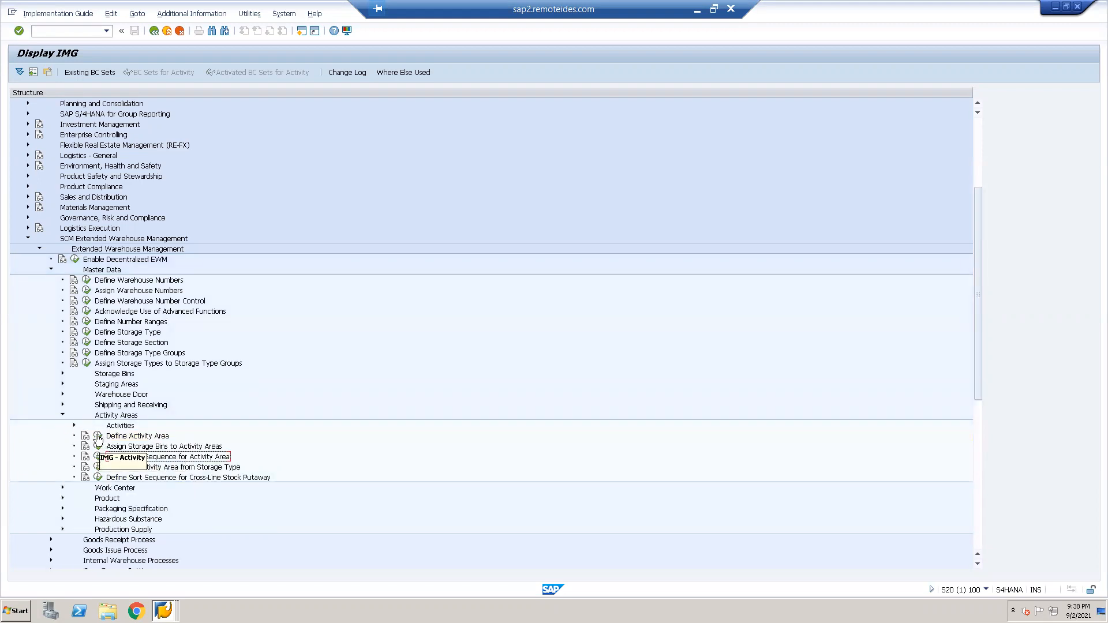
left_click(99, 439)
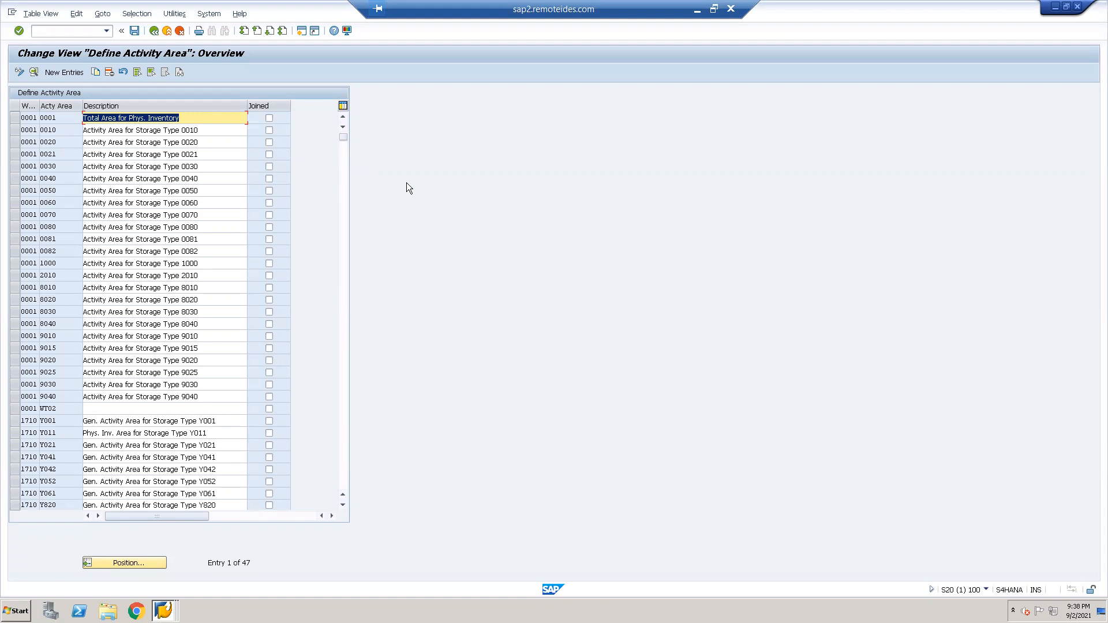
left_click(54, 130)
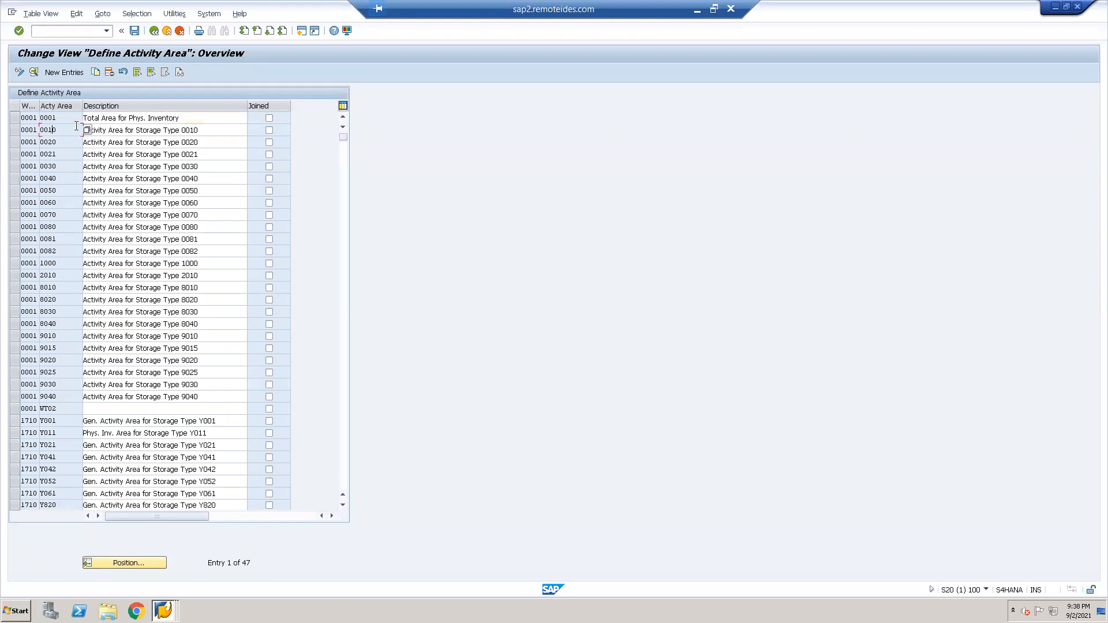
left_click(191, 130)
- Select warehouse 0001 activity areas 0010, 0020, 2010, 8010, 8030, 9010, 9020, 9030 and 9040 and start copying them
left_click(14, 132)
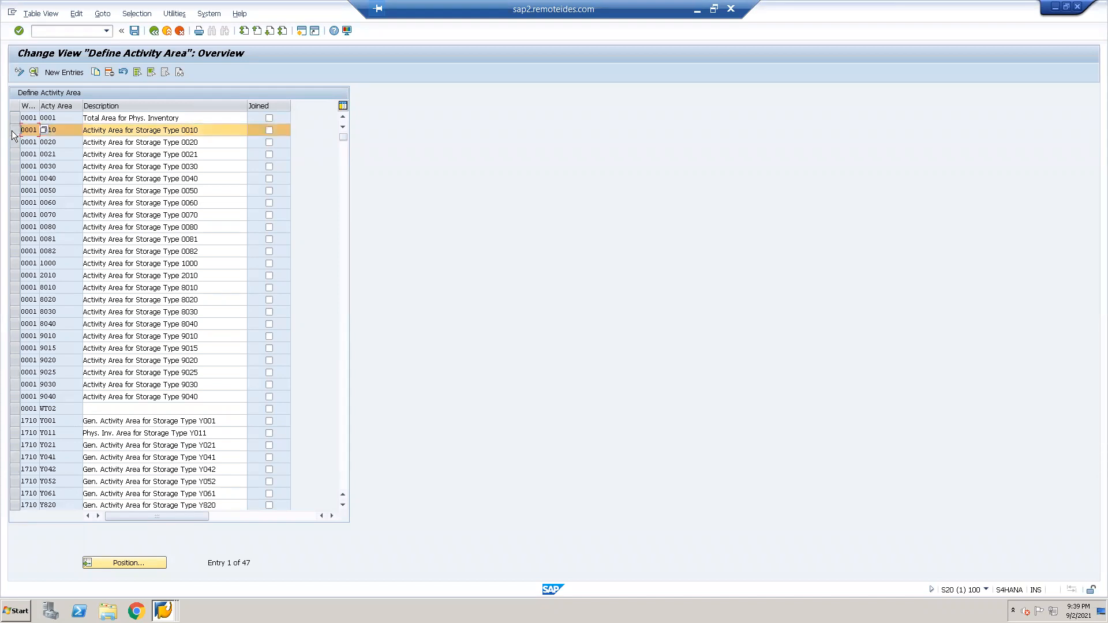
left_click(59, 130)
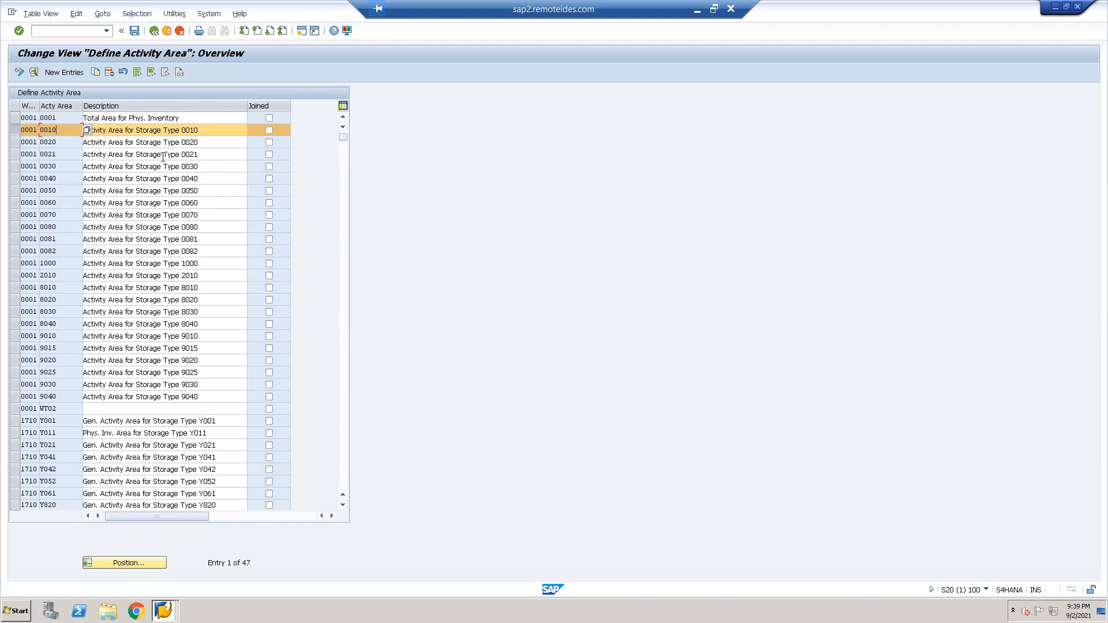
left_click(268, 131)
left_click(269, 130)
left_click(17, 144)
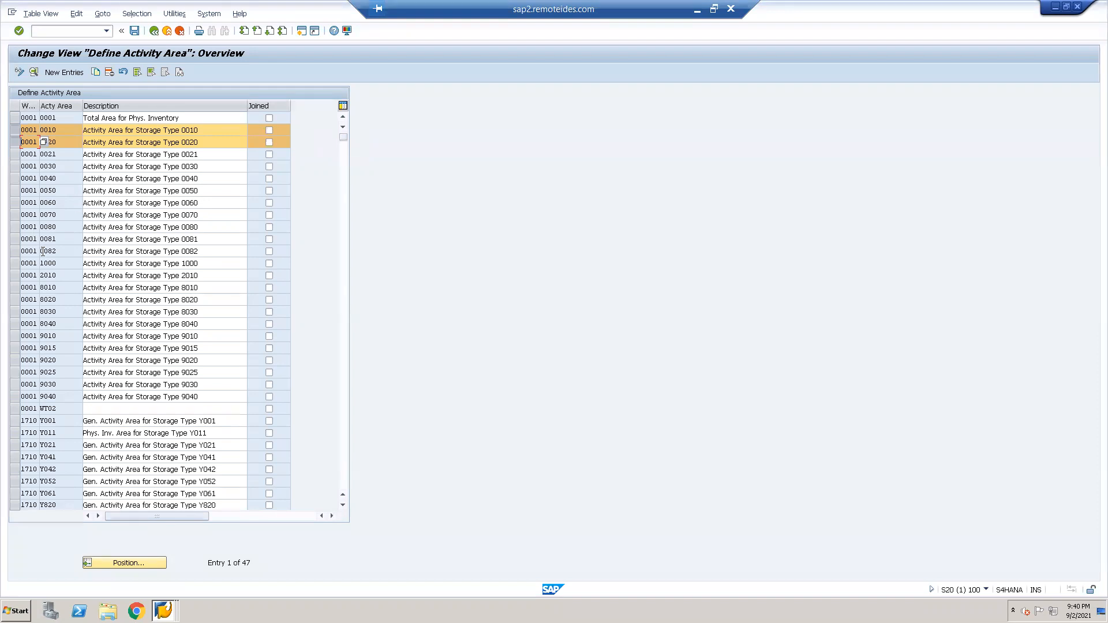
left_click(12, 275)
left_click(11, 286)
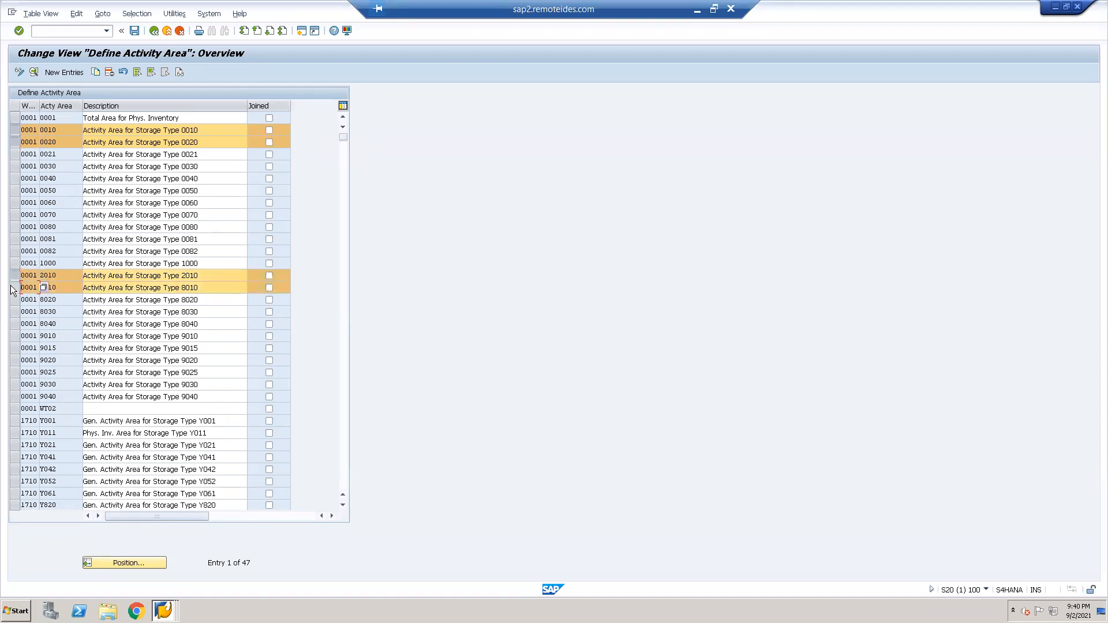
left_click(12, 312)
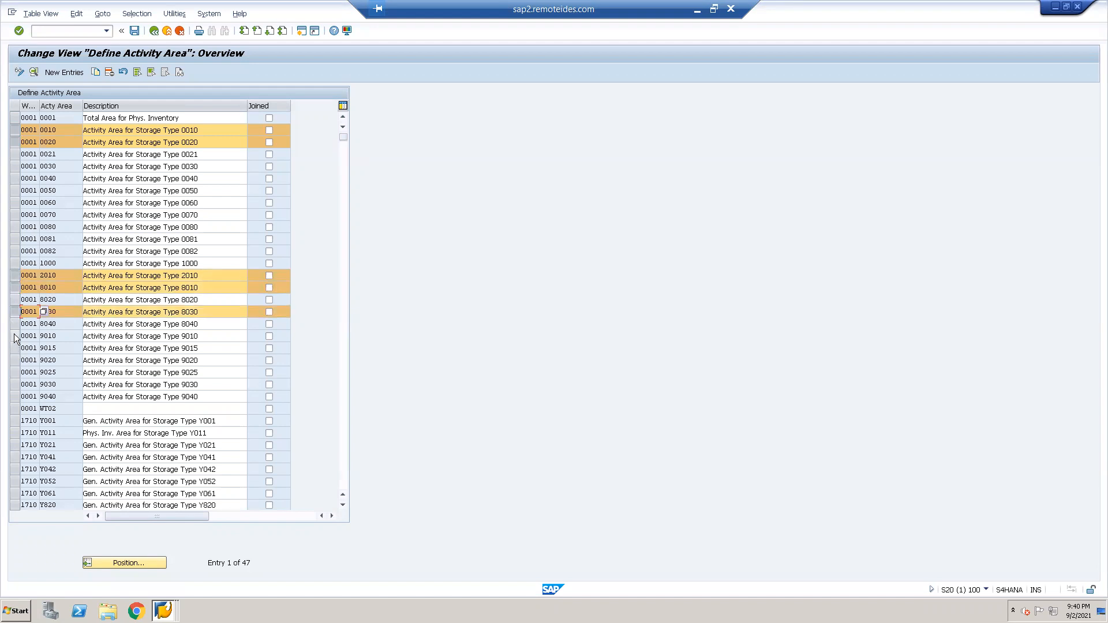
left_click(13, 336)
left_click(13, 360)
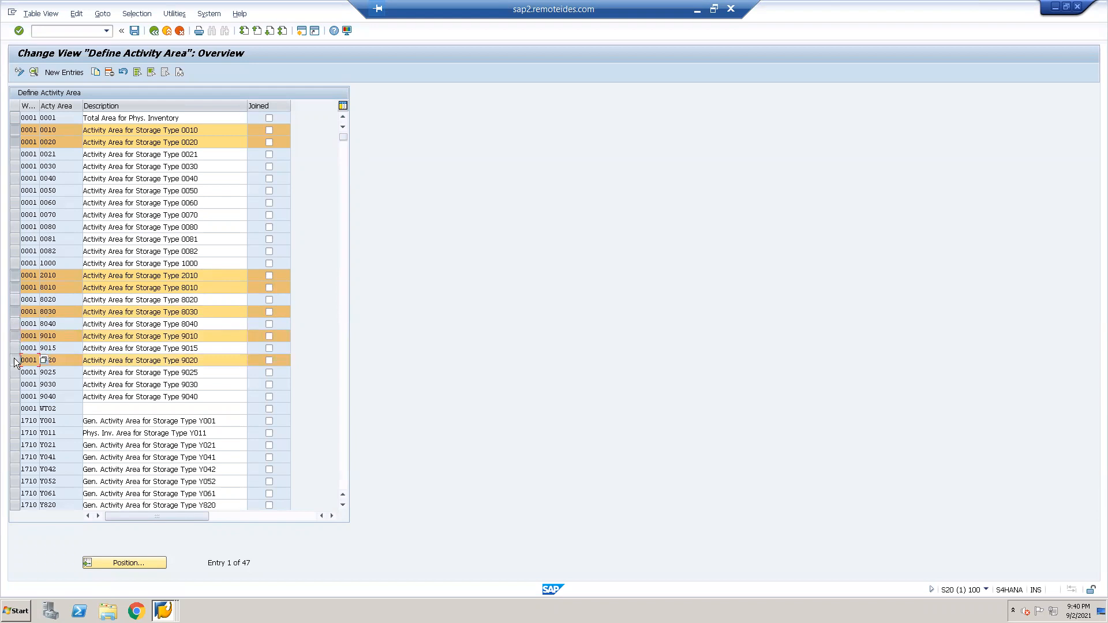
left_click(14, 384)
left_click(14, 397)
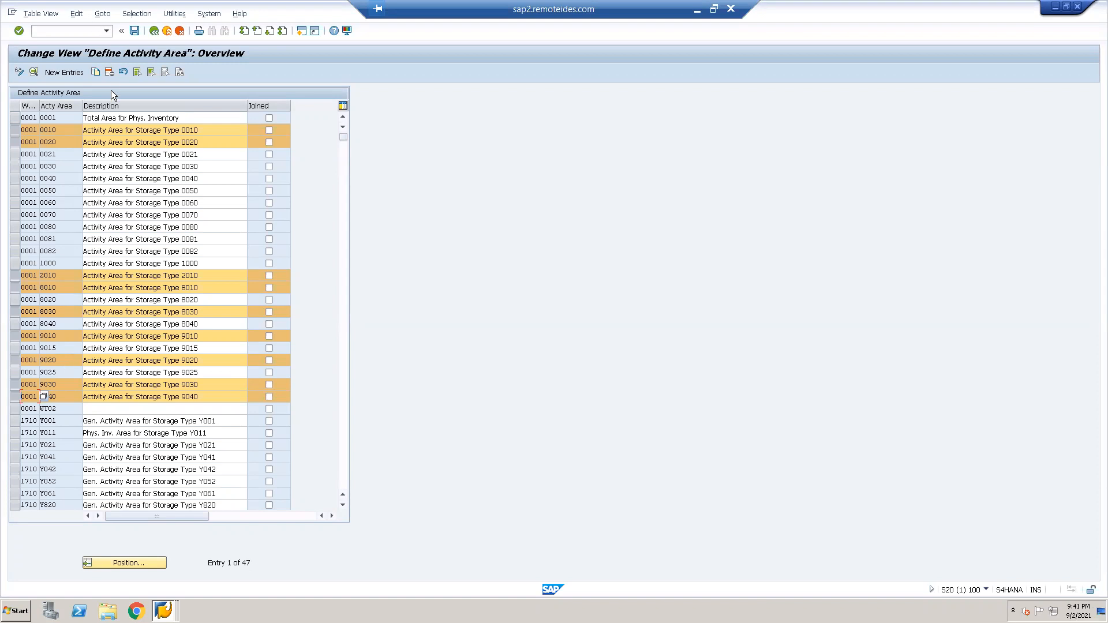
left_click(98, 68)
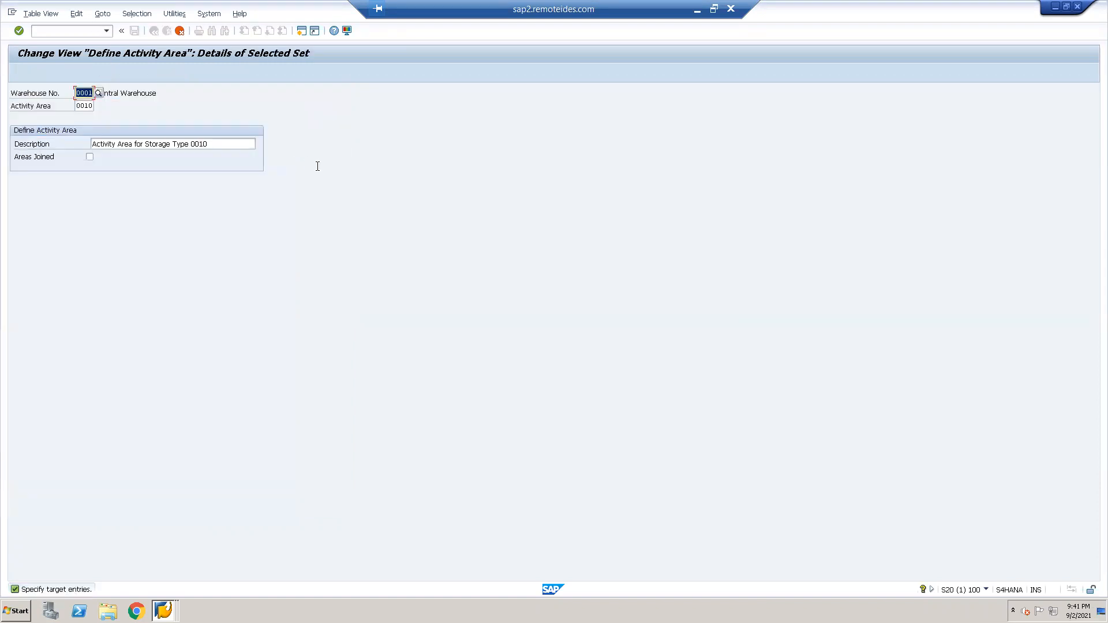
- Set the target warehouse number to EWM1 for each of the nine activity areas and complete the copy
key("Return")
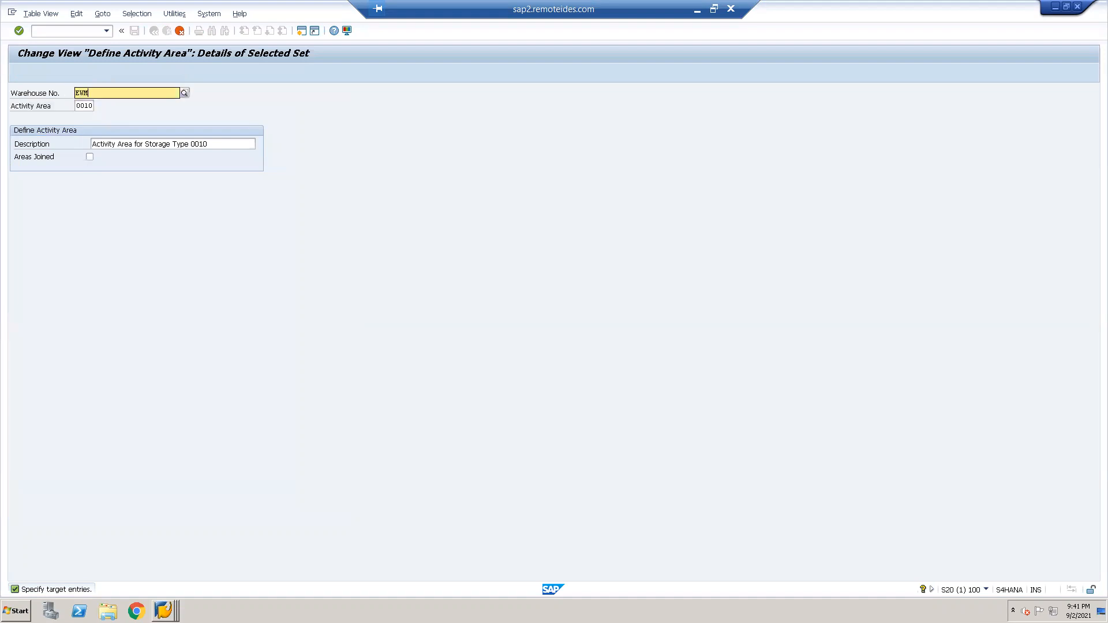
key("Return")
key("Return")
key("Return")
key("Return")
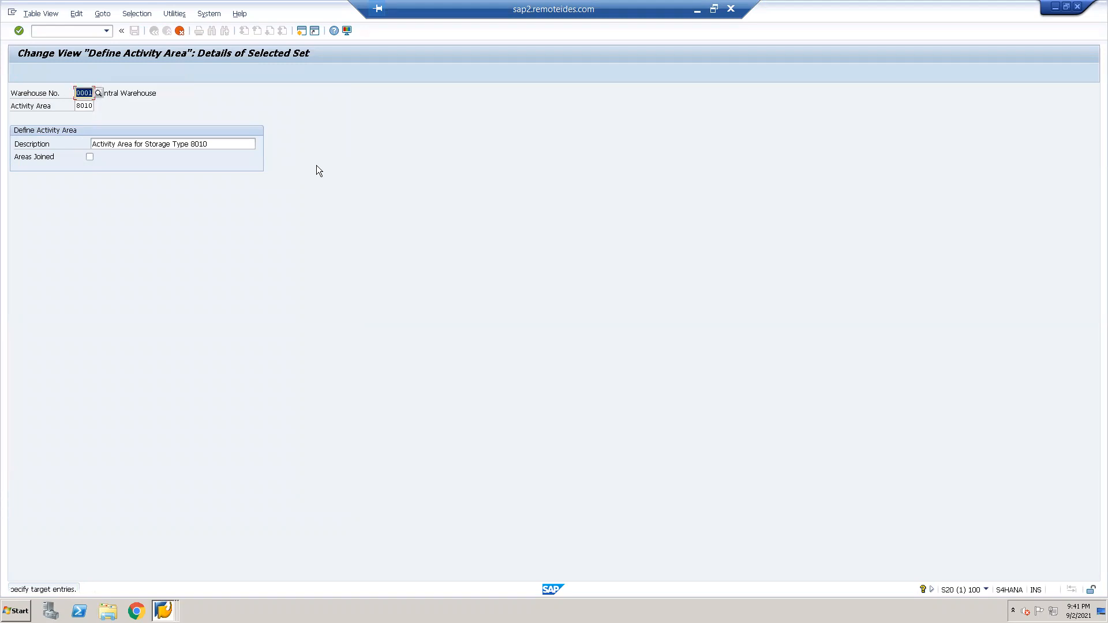
key("Return")
key("Return")
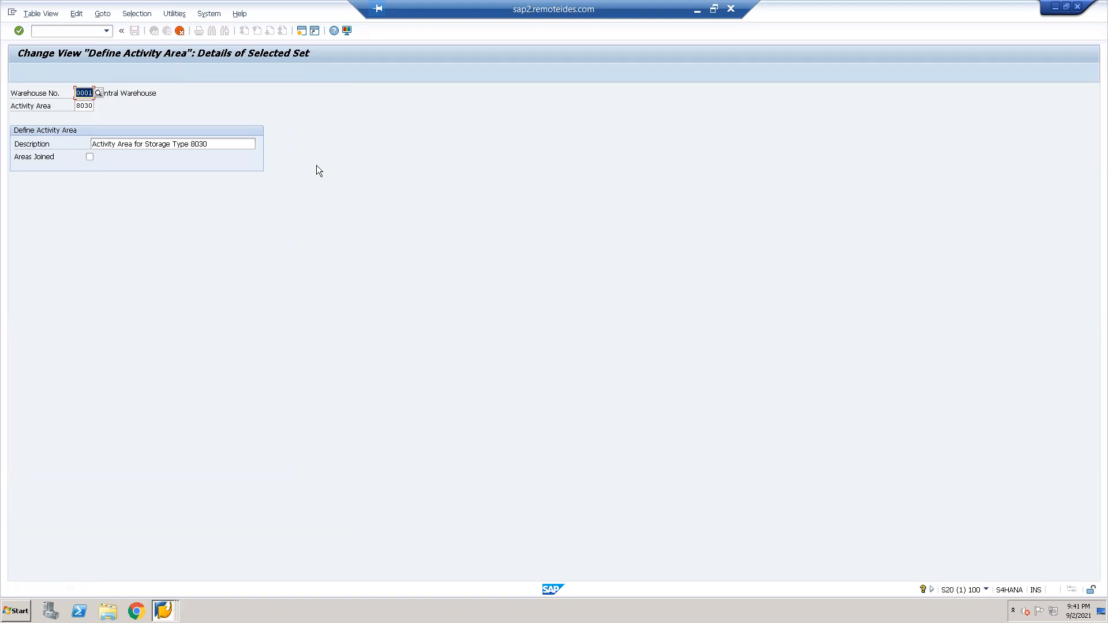
key("Return")
key("Return")
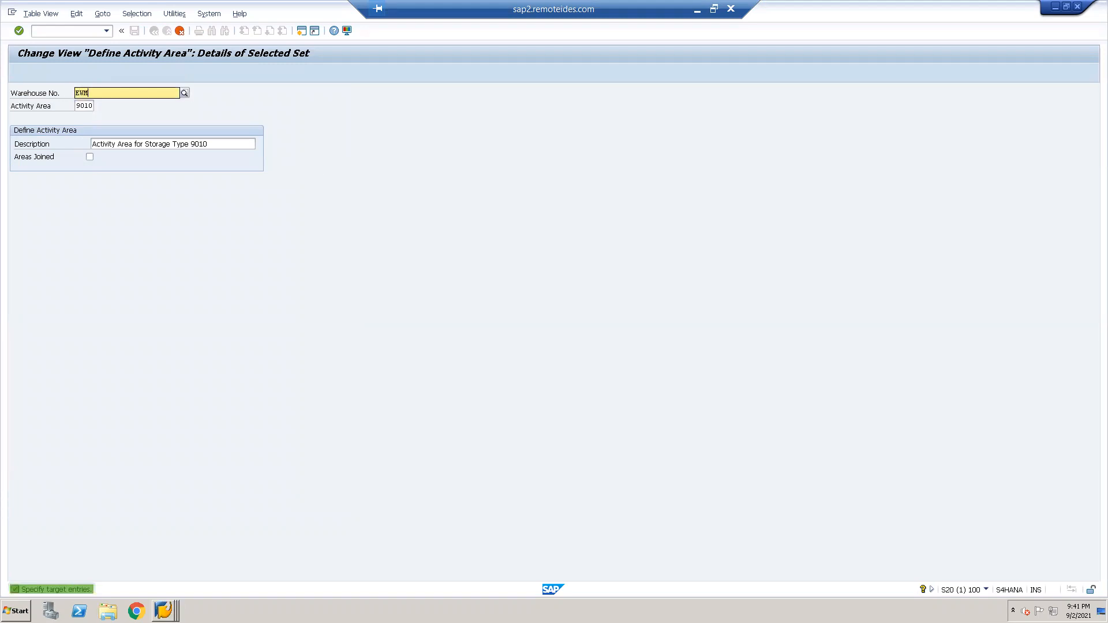
key("Return")
key("Return")
key("Return")
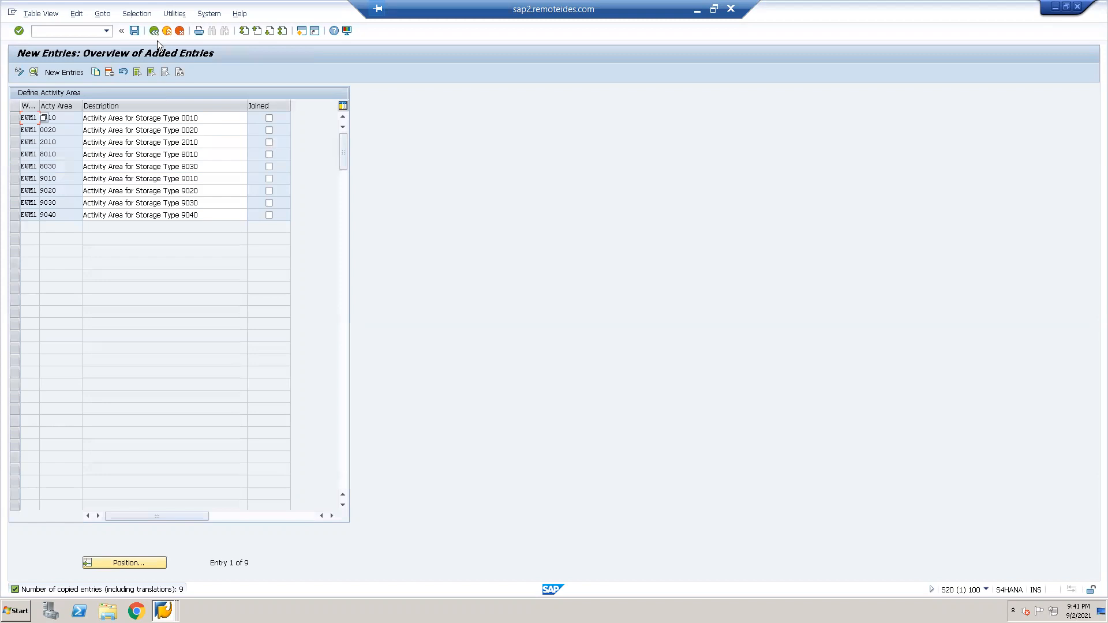
- Save the EWM1 activity areas under the proposed customizing request and return to the implementation guide
left_click(134, 30)
key("Return")
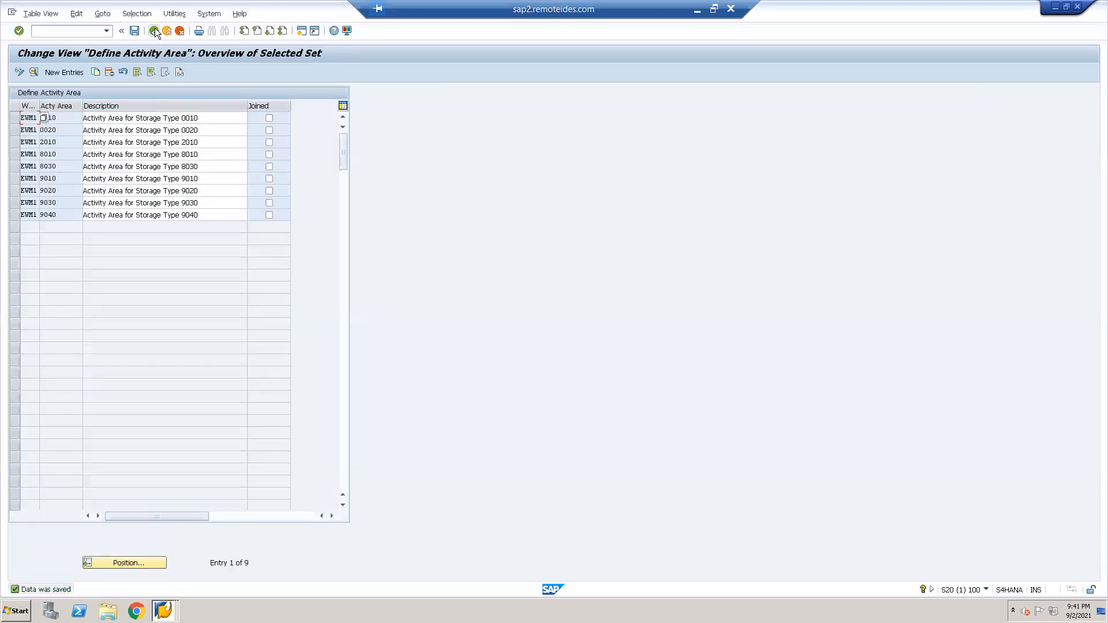
left_click(155, 30)
left_click(155, 29)
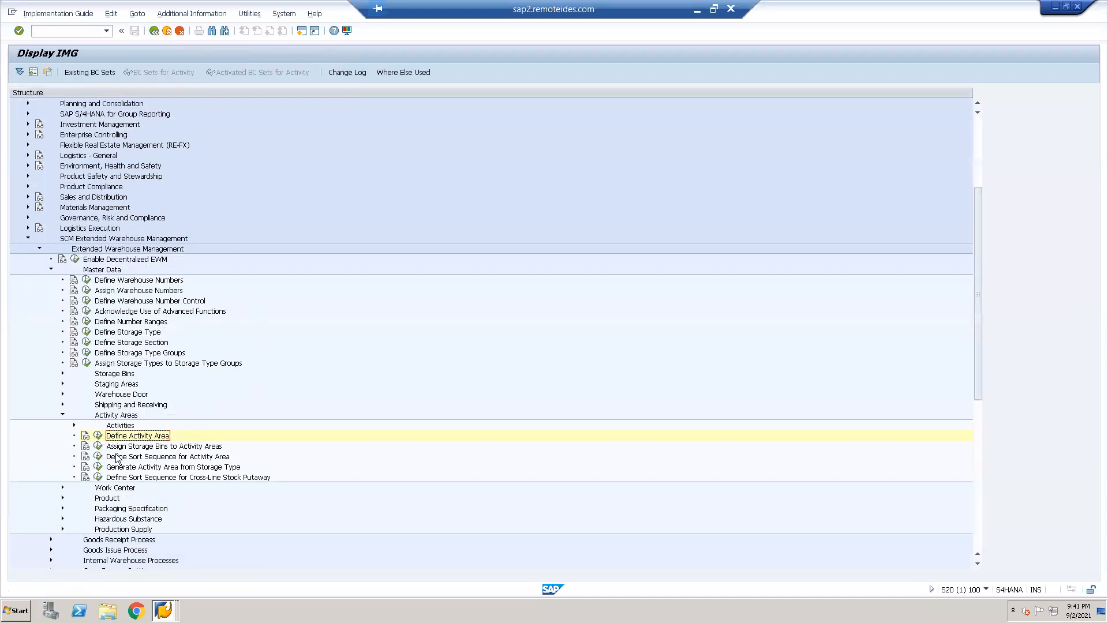
- Open the Assign Storage Bins to Activity Areas customizing
left_click(97, 448)
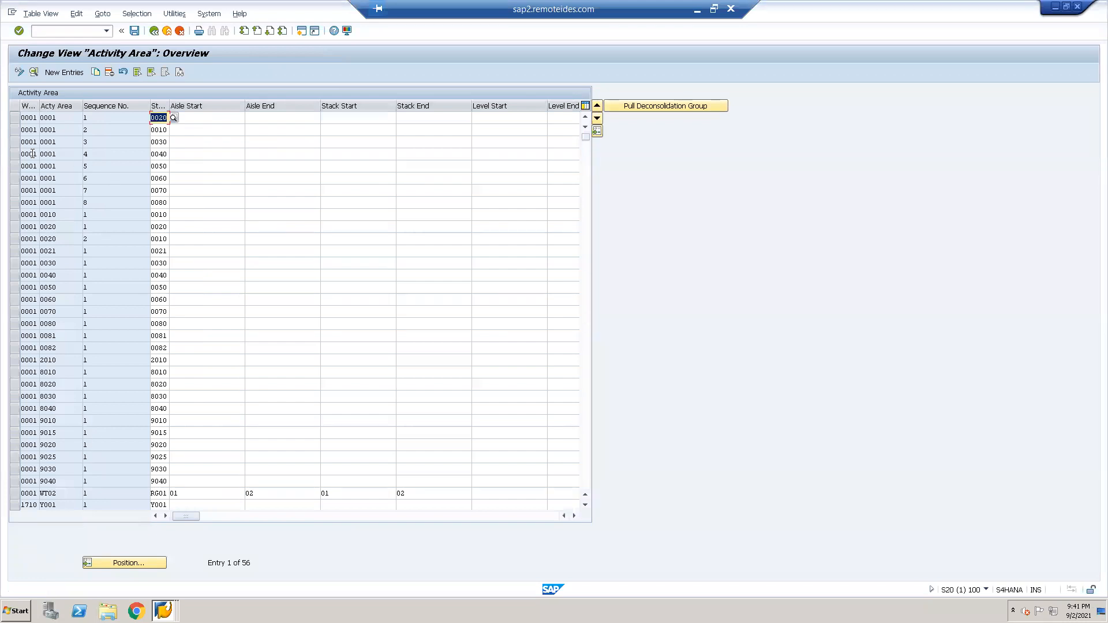
left_click(144, 560)
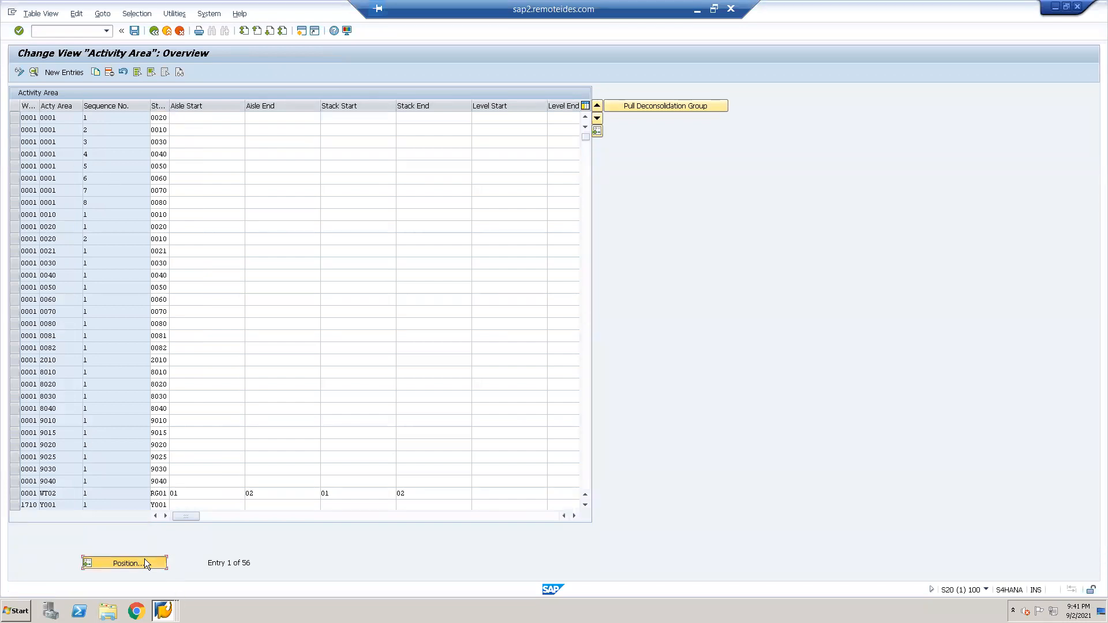
left_click(175, 144)
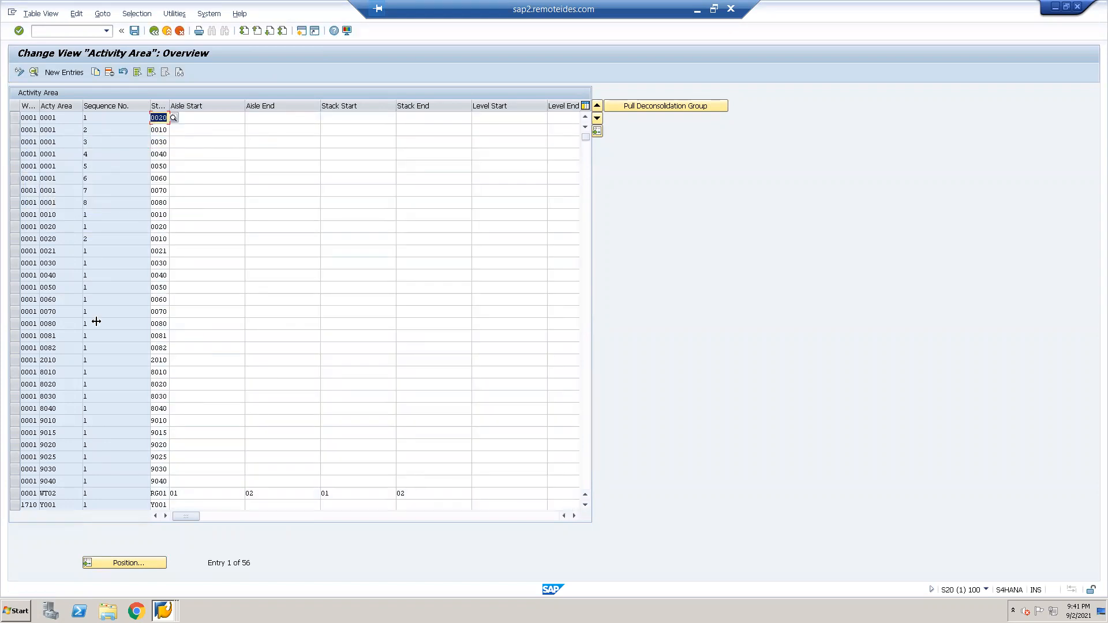
- Select the sequence 1 storage bin assignments of warehouse 0001 areas 0010, 0020, 2010, 8010, 8030, 9010, 9020, 9030 and 9040 and start copying them
left_click(15, 215)
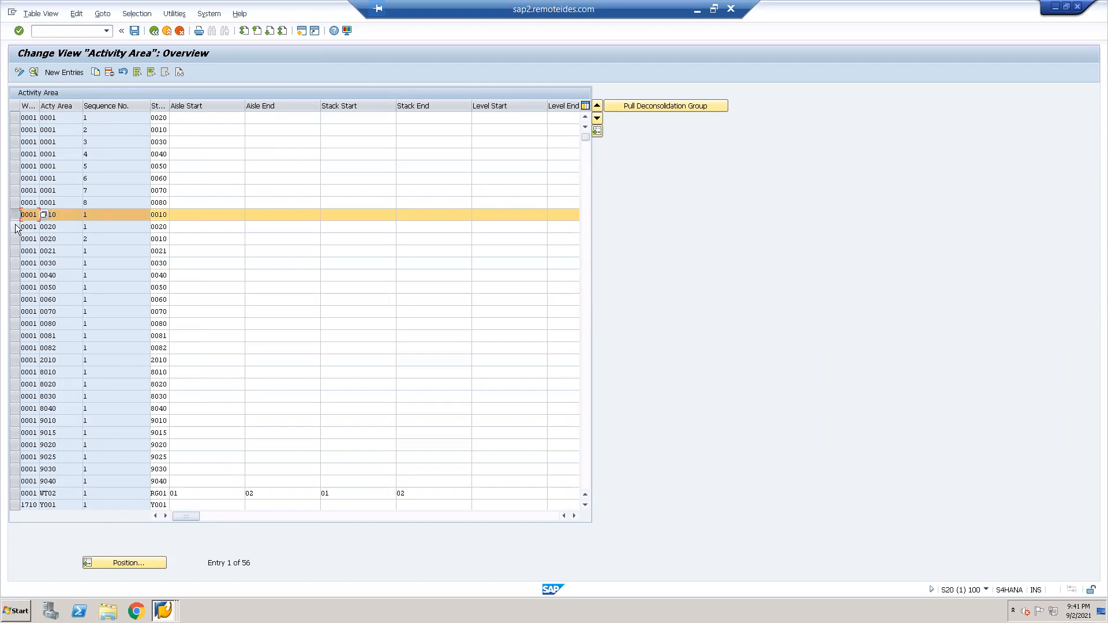
left_click(15, 227)
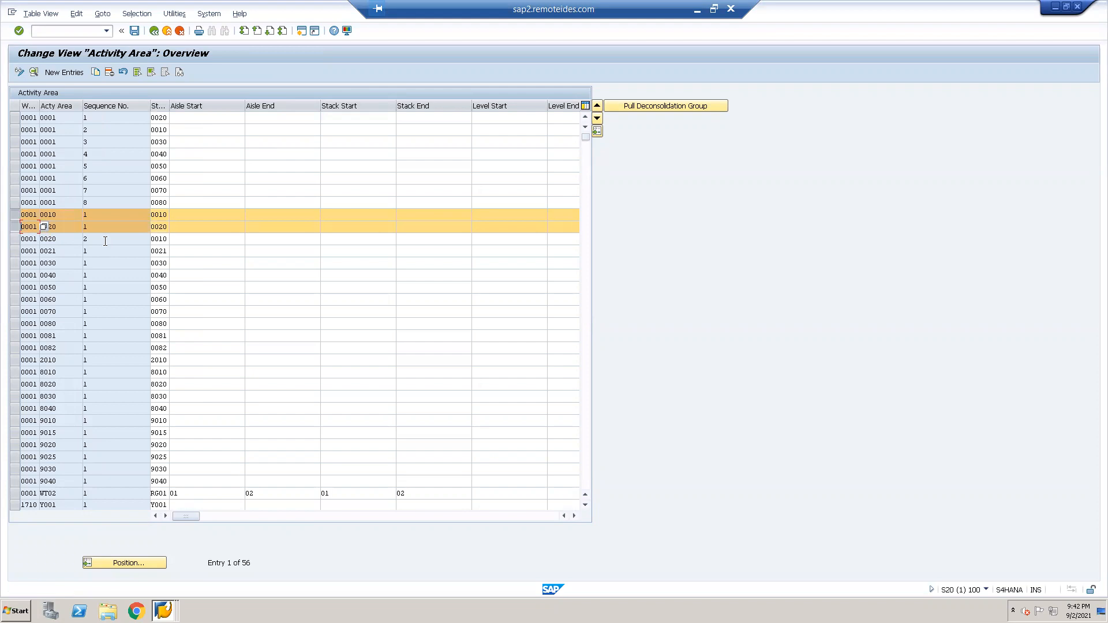
left_click(16, 360)
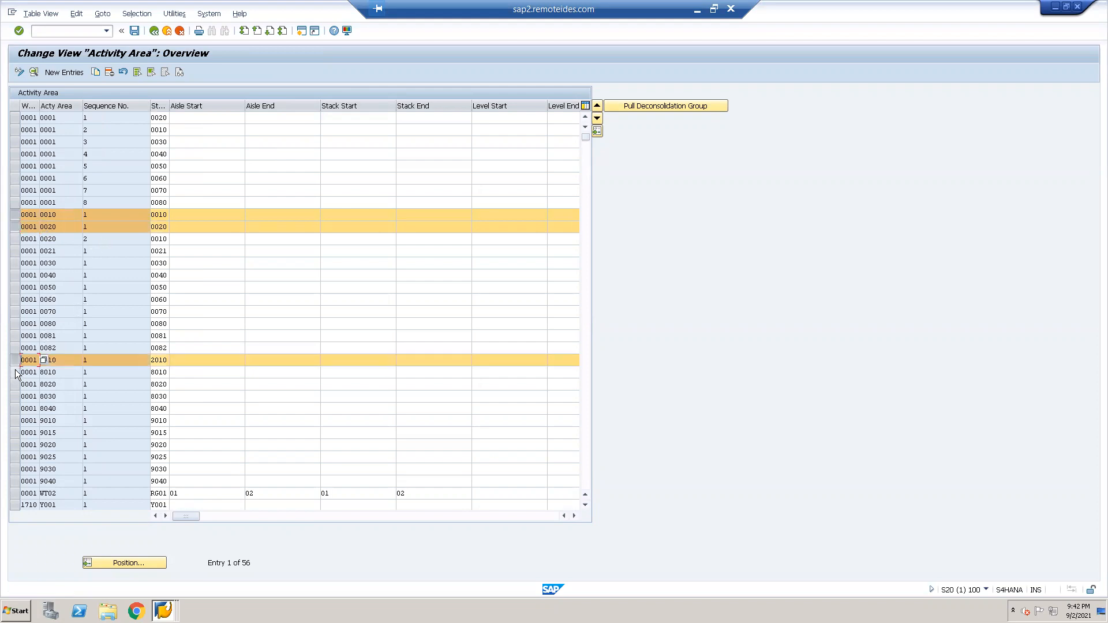
left_click(15, 373)
left_click(15, 397)
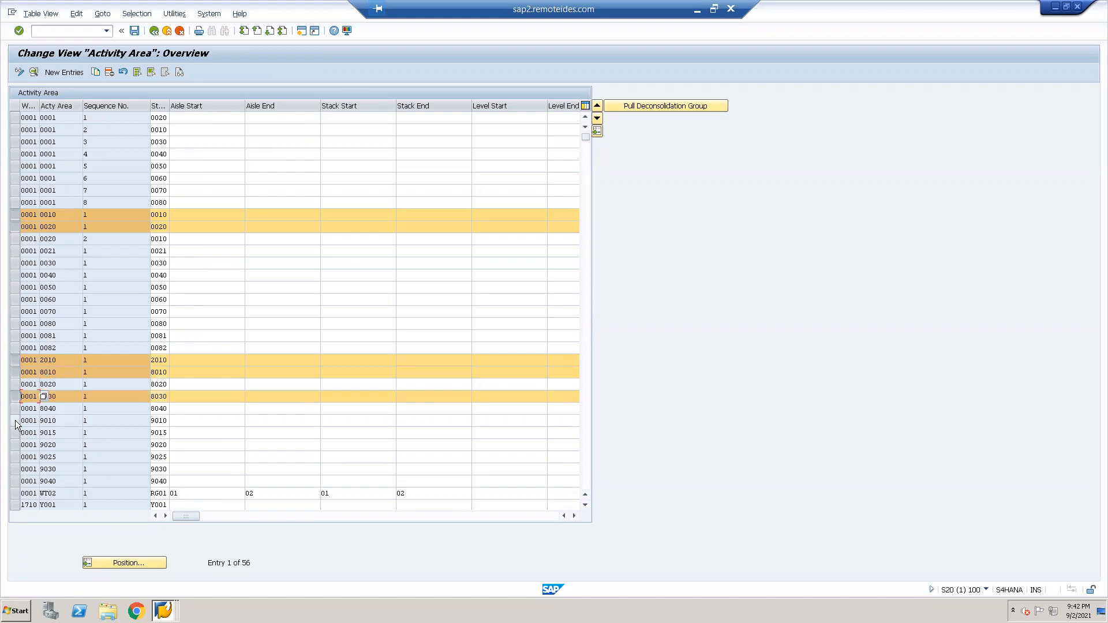
left_click(15, 421)
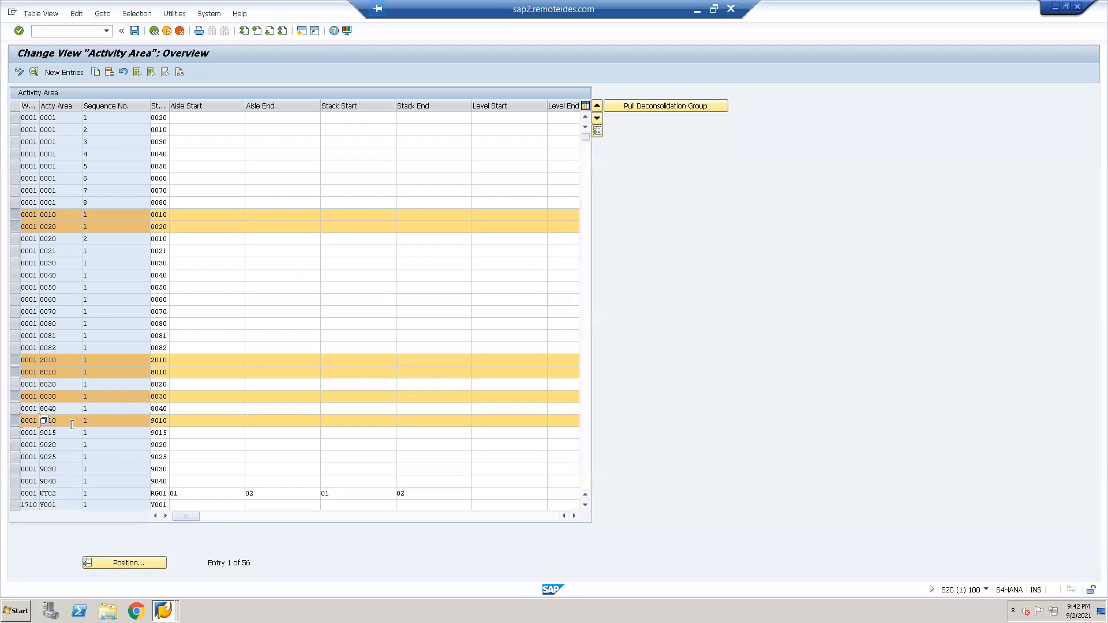
left_click(15, 446)
left_click(15, 469)
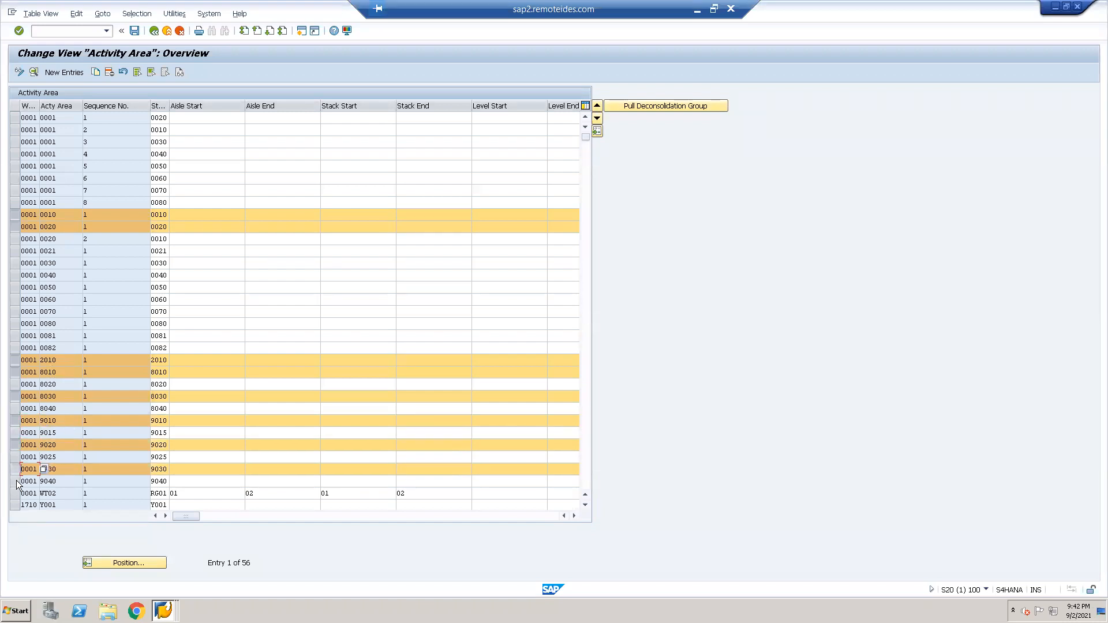
left_click(16, 482)
left_click(96, 73)
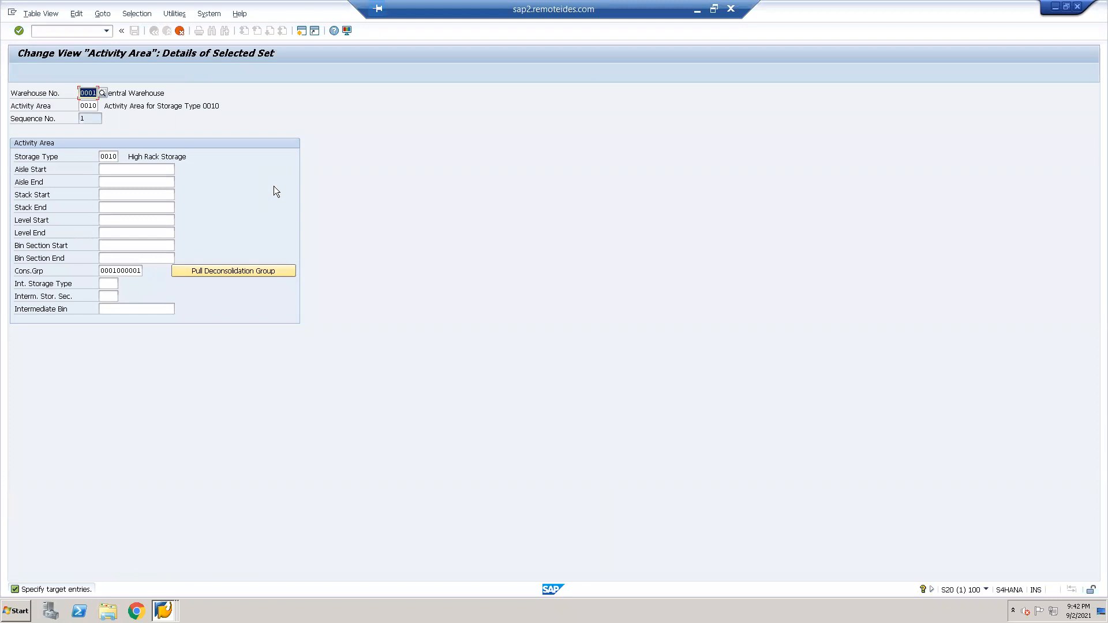
- Set the target warehouse number to EWM1 for the storage bin assignments being copied and complete the copy
key("F8")
type("EWM")
key("Return")
type("EWM1")
key("Return")
type("EWM1")
key("Return")
type("EWM1")
key("Return")
type("EWM1")
key("Return")
type("EWM1")
key("Return")
key("Return")
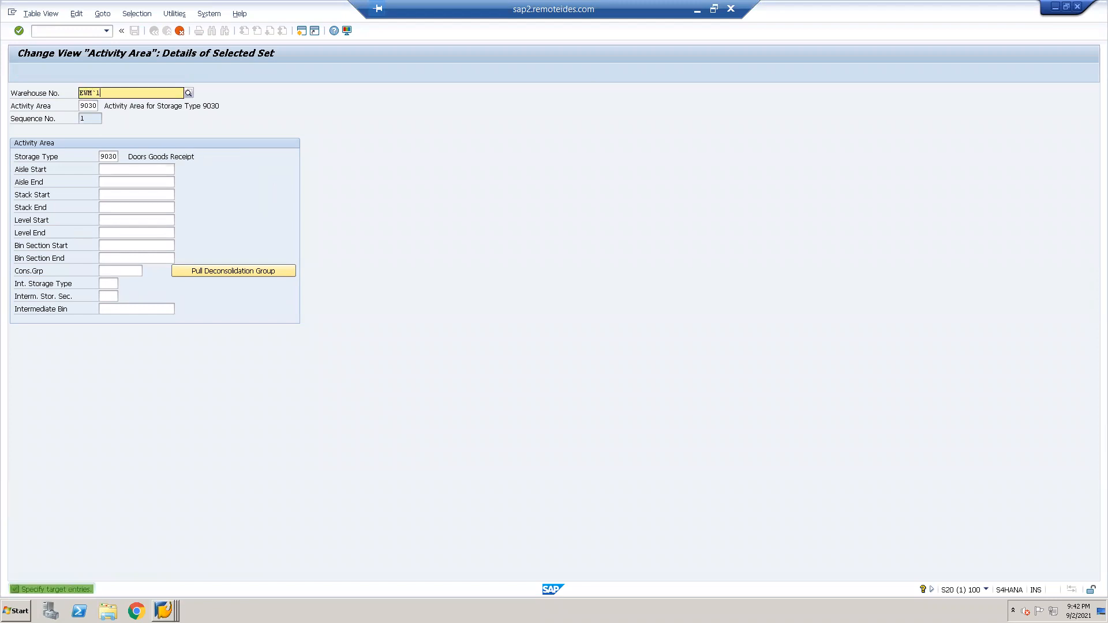
type("EWM1")
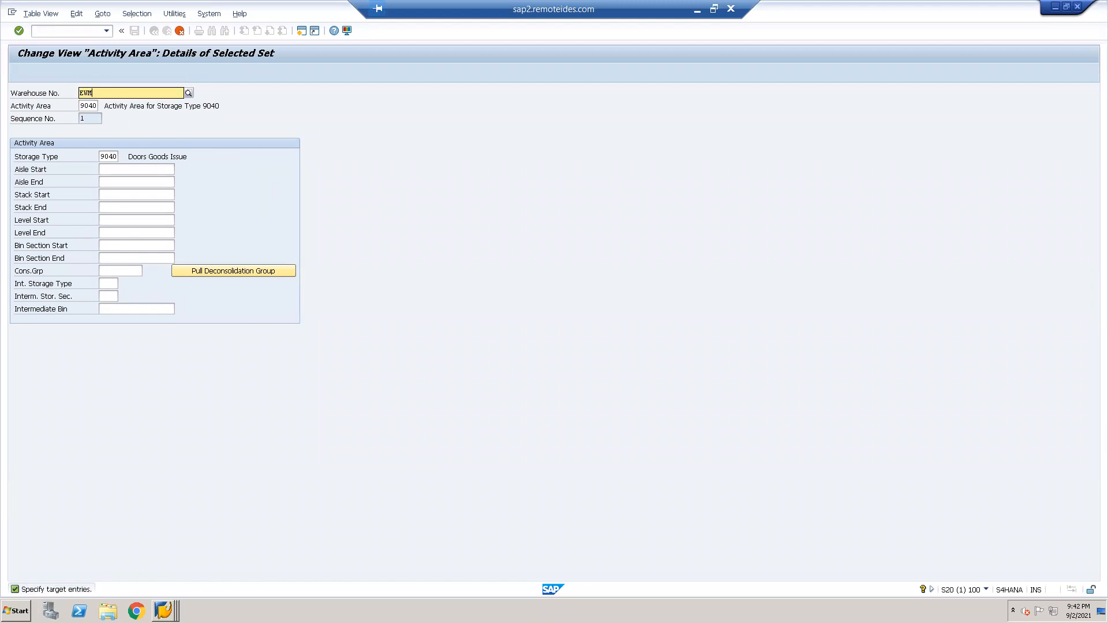
key("Return")
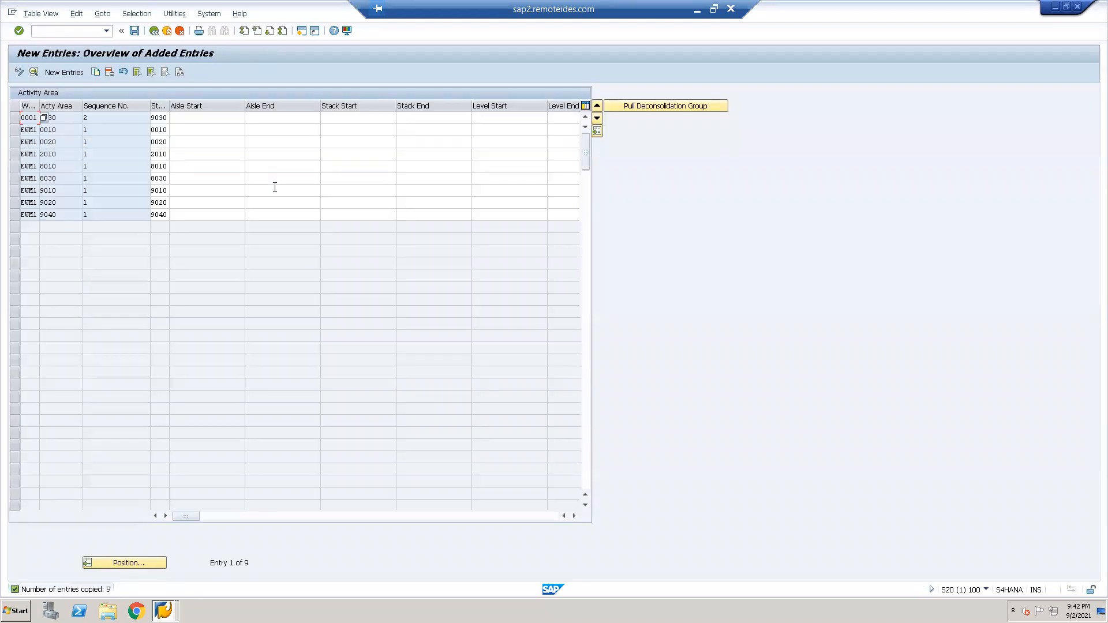
- Save the copied storage bin assignments under the proposed customizing request and return to the implementation guide
left_click(134, 30)
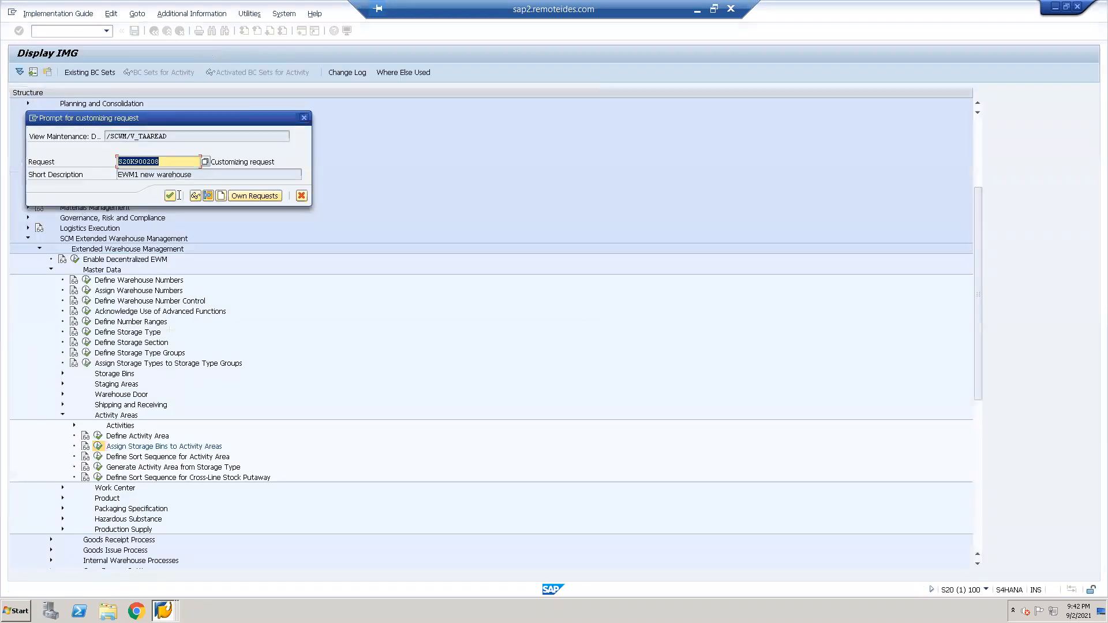
left_click(170, 196)
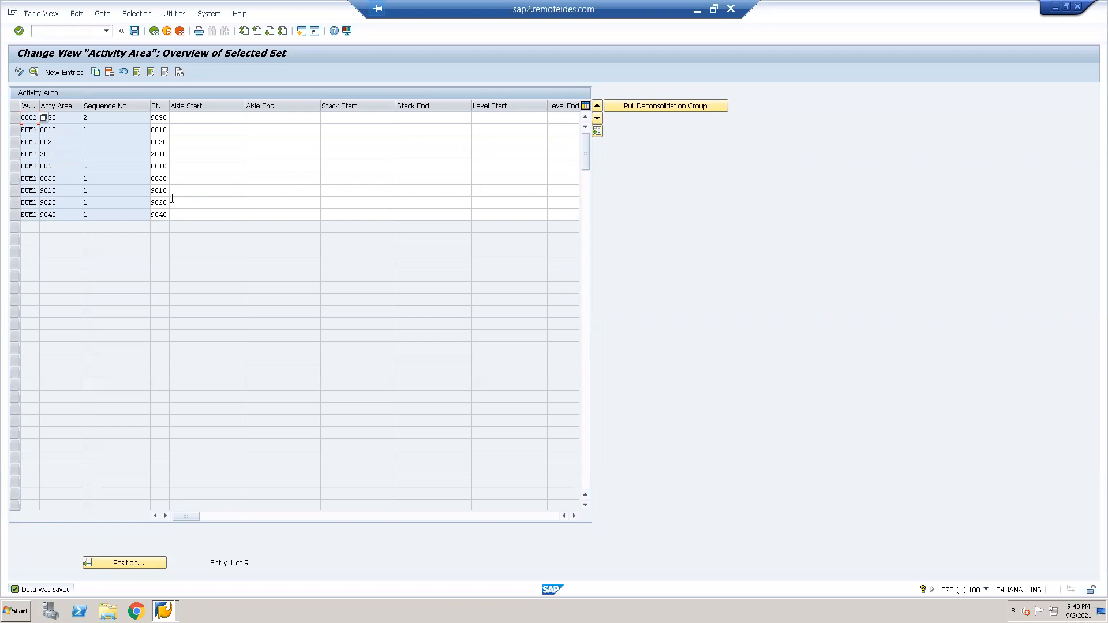
left_click(59, 153)
left_click(134, 31)
left_click(154, 31)
left_click(153, 31)
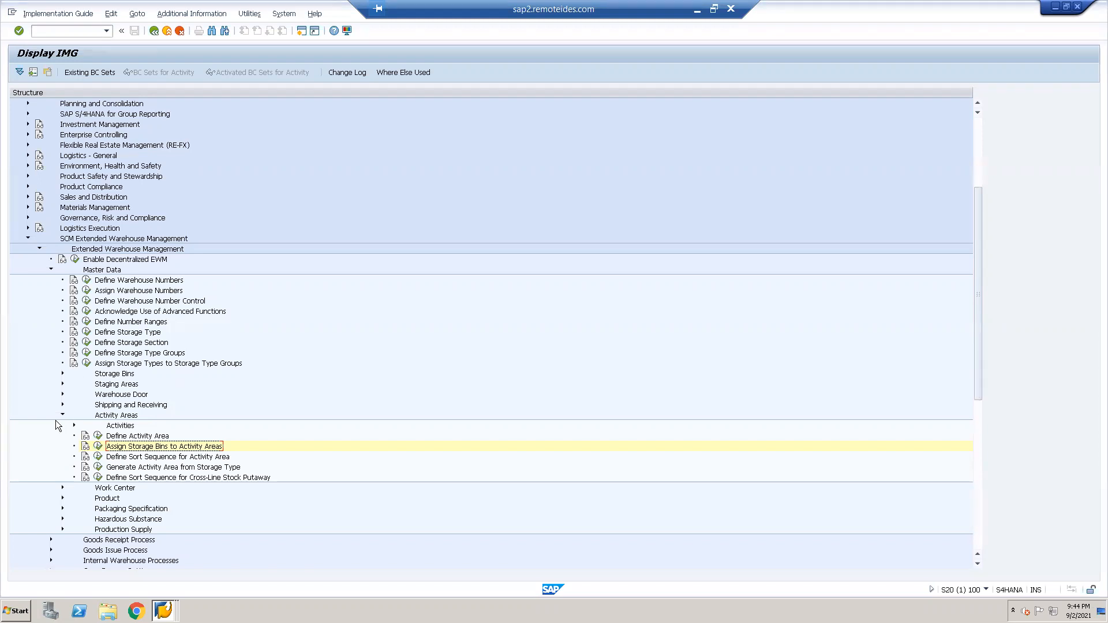
- Open Define Sort Sequence for Activity Area and start copying the six warehouse 0001 entries of activity area 0010, INTL through STCH
left_click(99, 457)
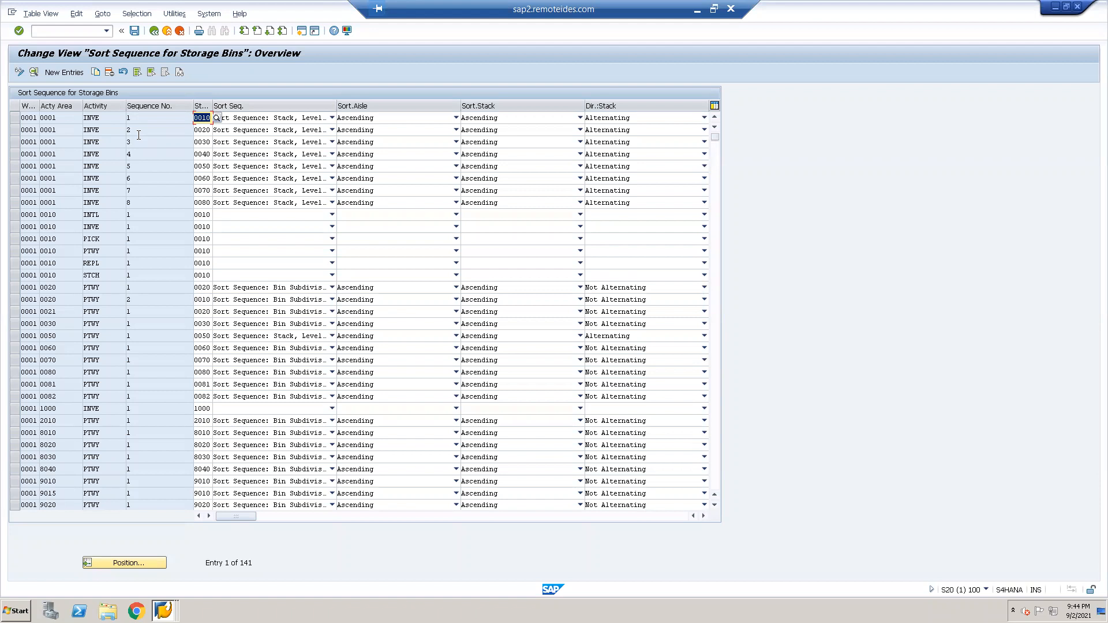
left_click(15, 252)
left_click(57, 251)
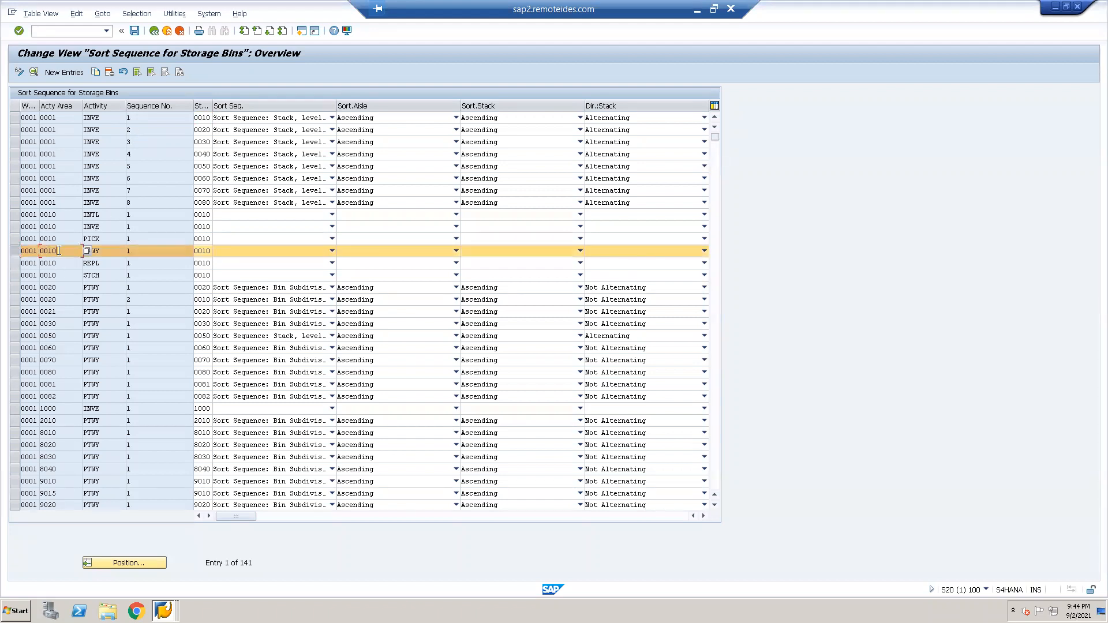
left_click_drag(15, 262, 15, 277)
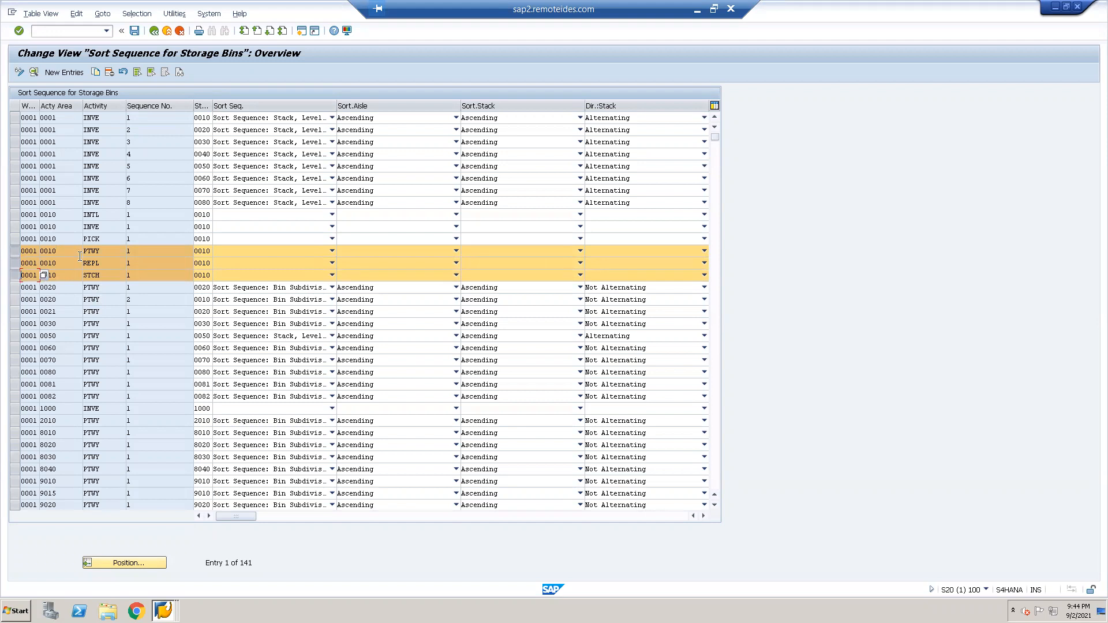
left_click(16, 228)
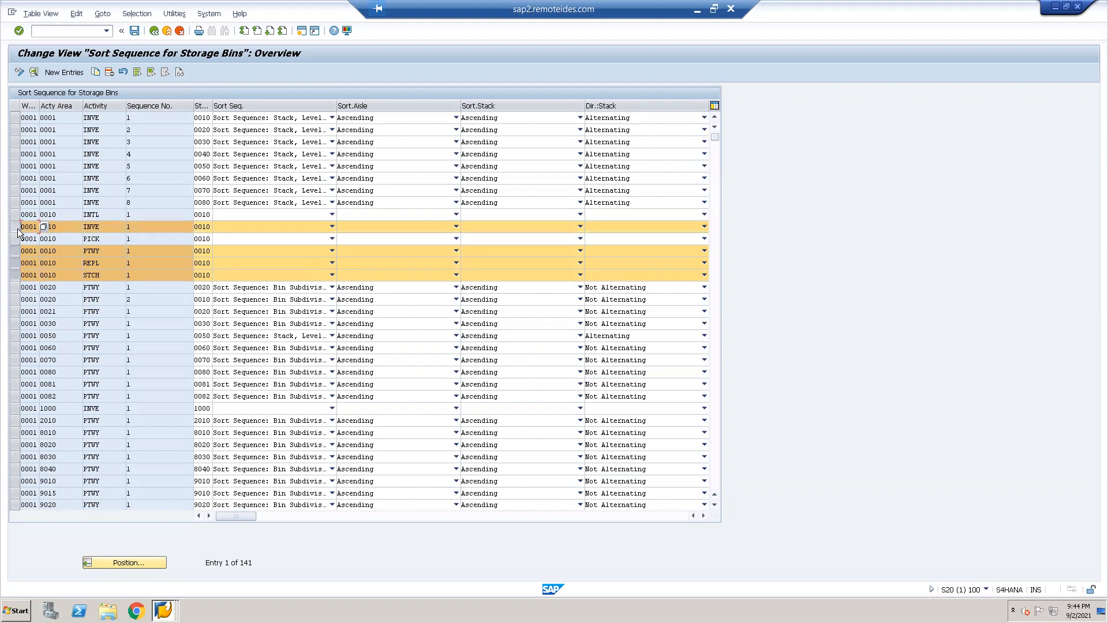
left_click(16, 240)
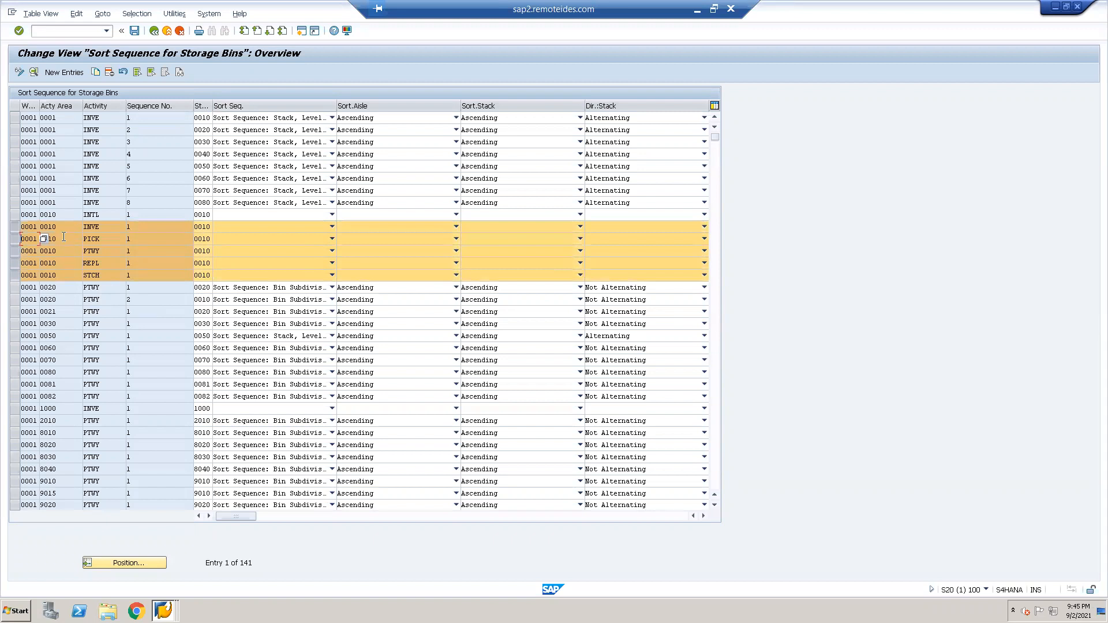
left_click(14, 216)
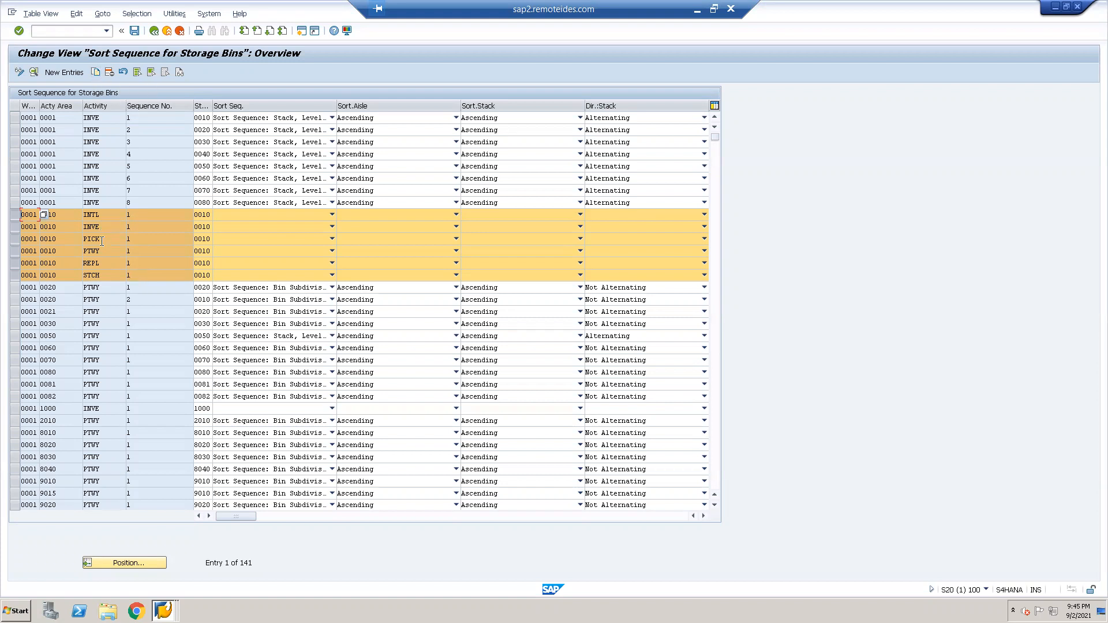
left_click(96, 72)
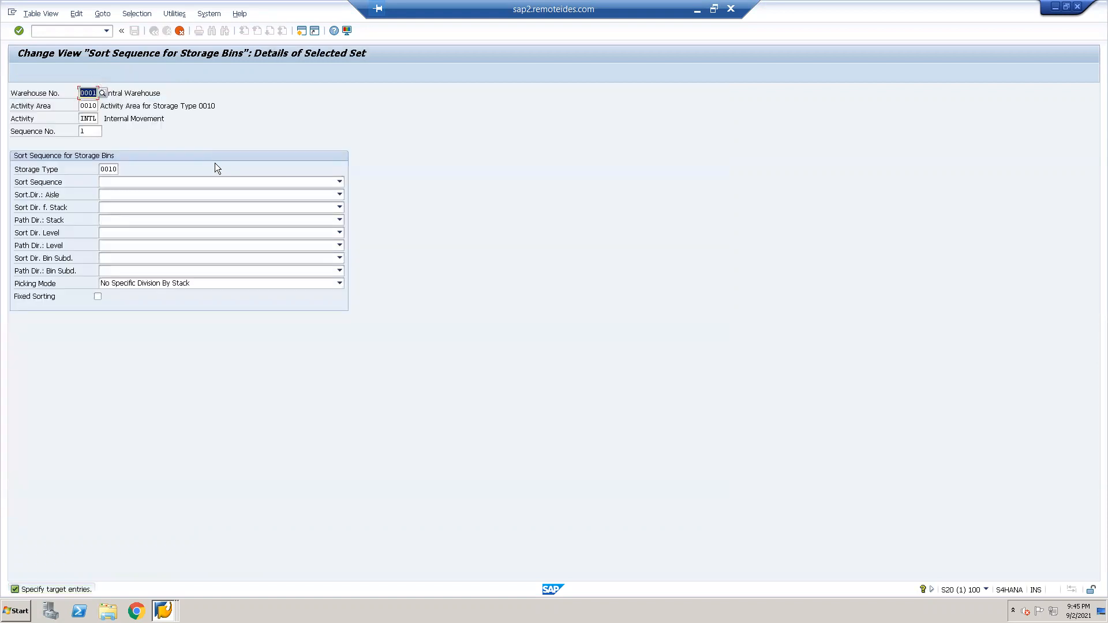
- Set the target warehouse to EWM1 for the six area 0010 sort sequences and save them under the proposed customizing request
type("INVE")
key("Return")
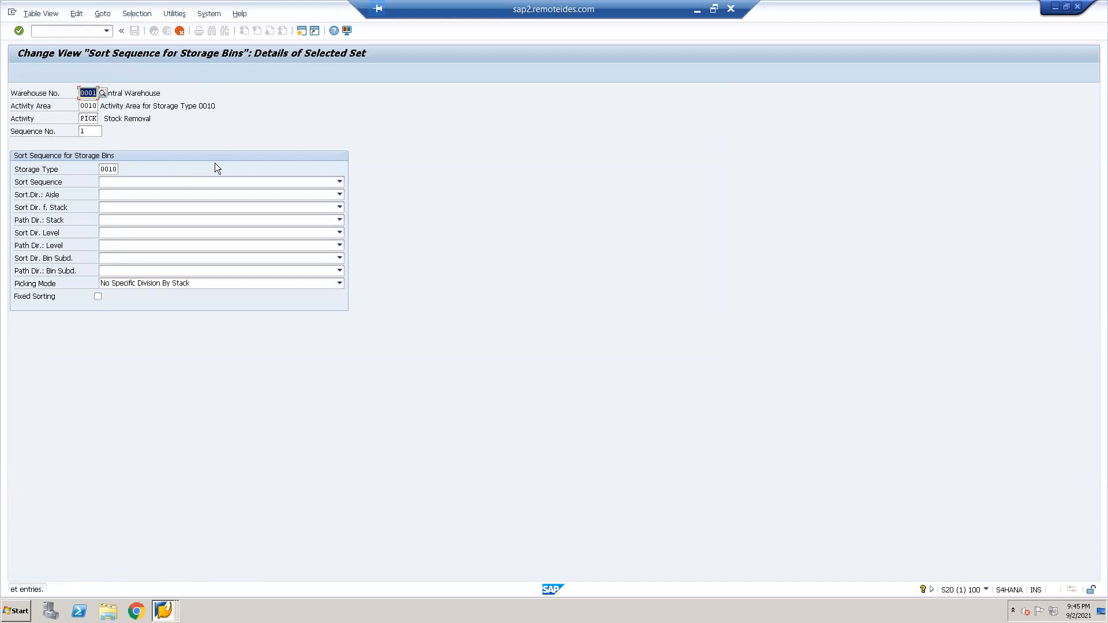
type("EWM")
key("Return")
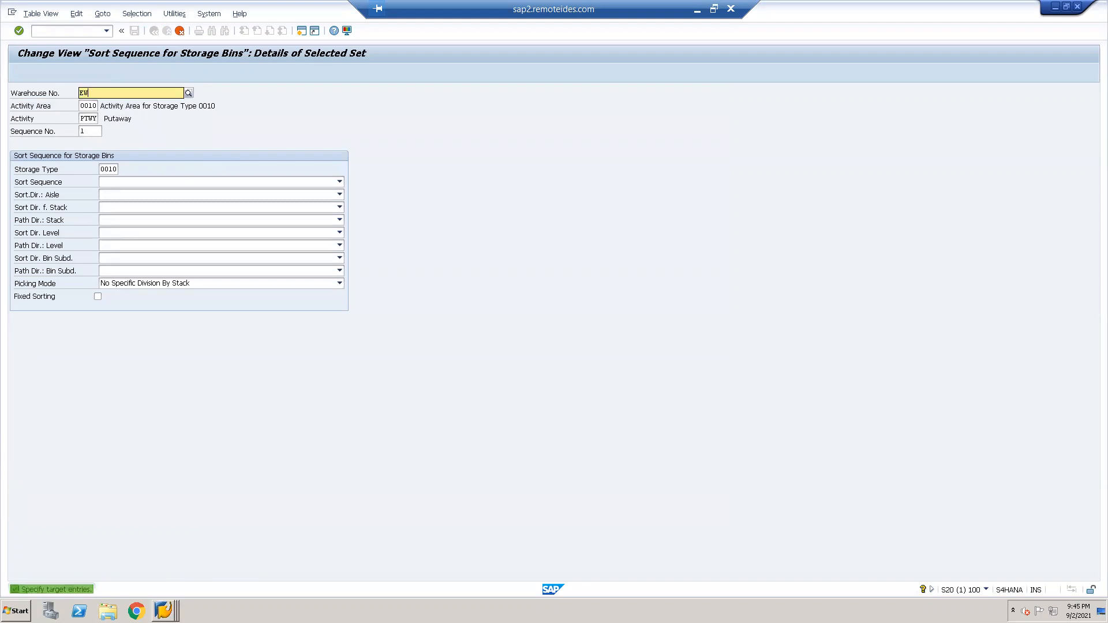
type("M1")
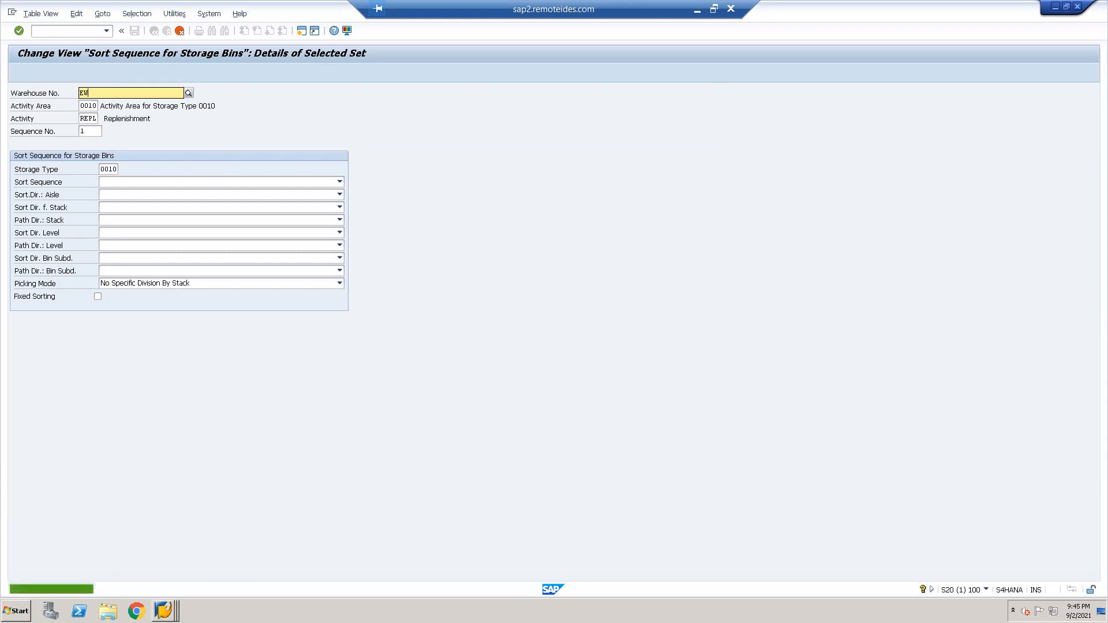
type("M1")
key("Return")
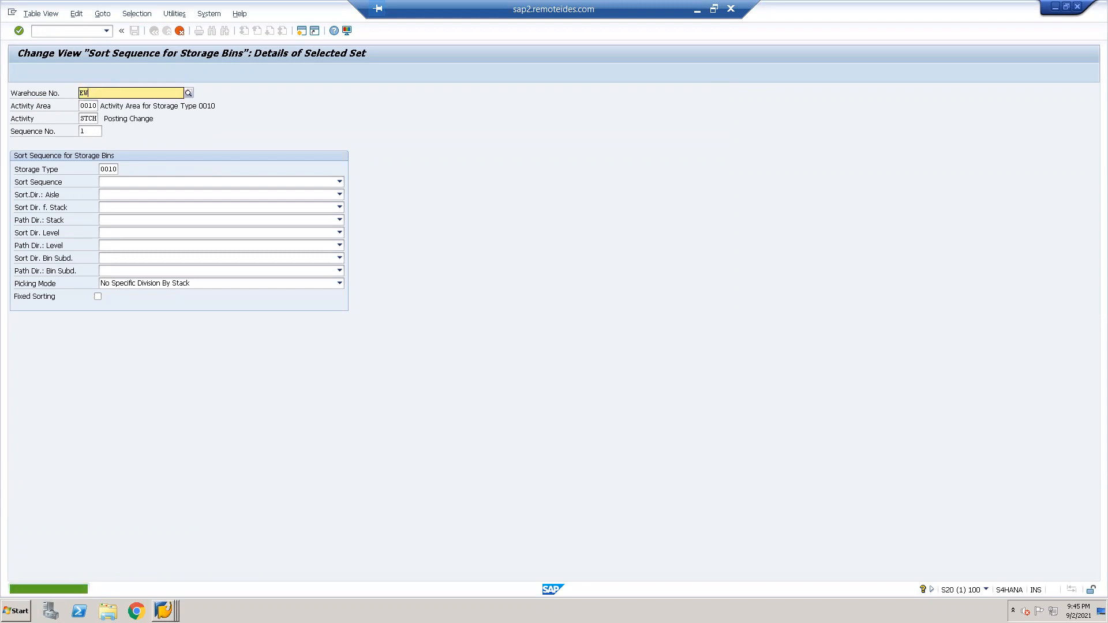
type("M1")
key("Return")
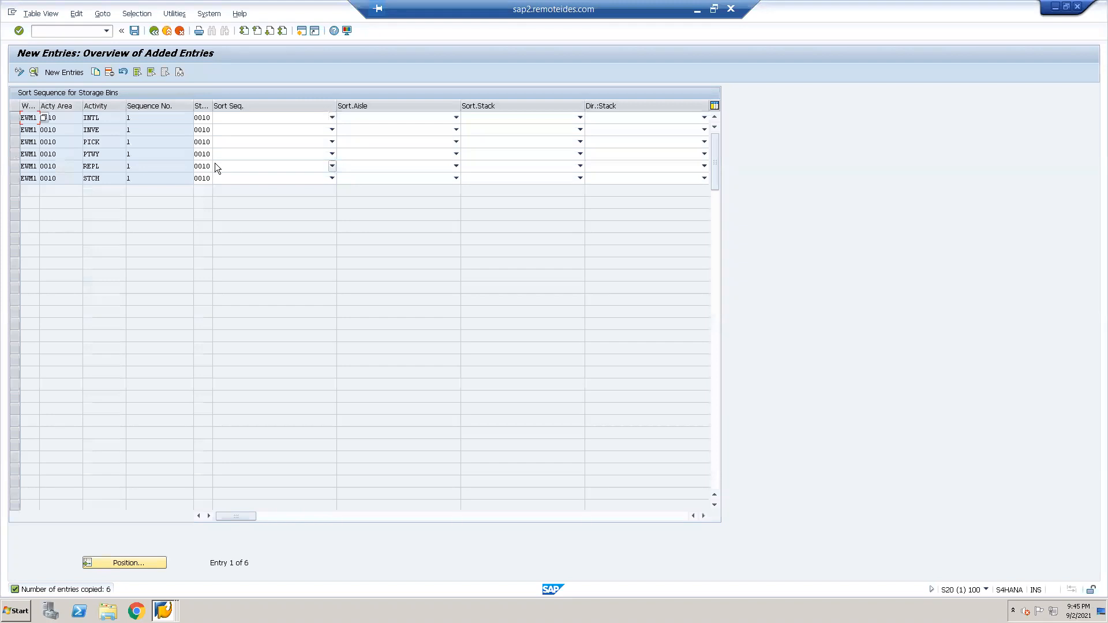
left_click(134, 31)
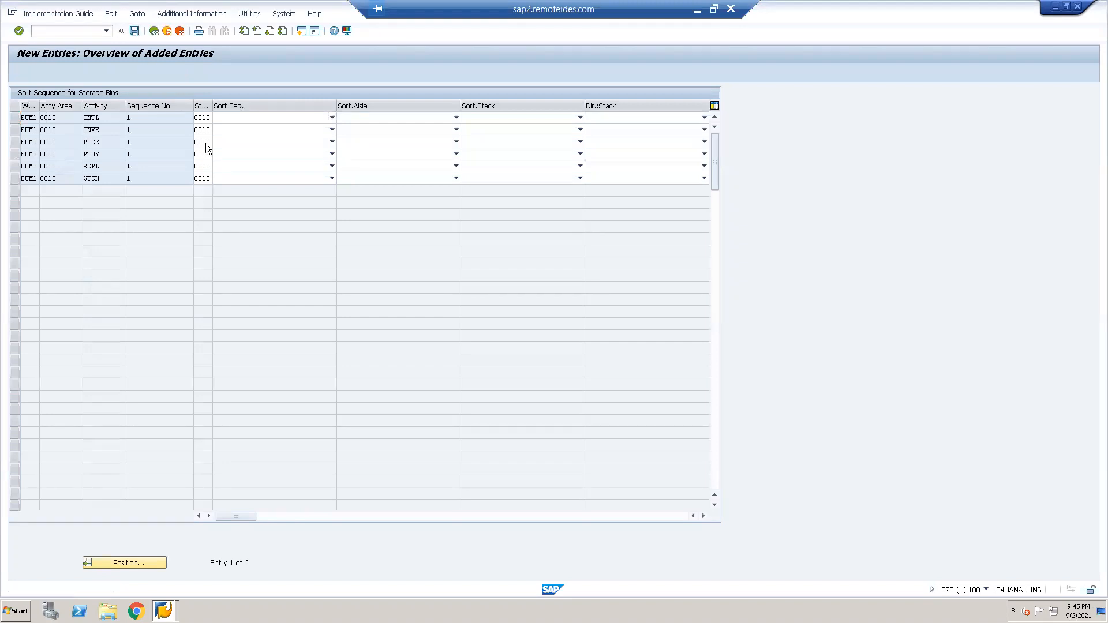
left_click(170, 183)
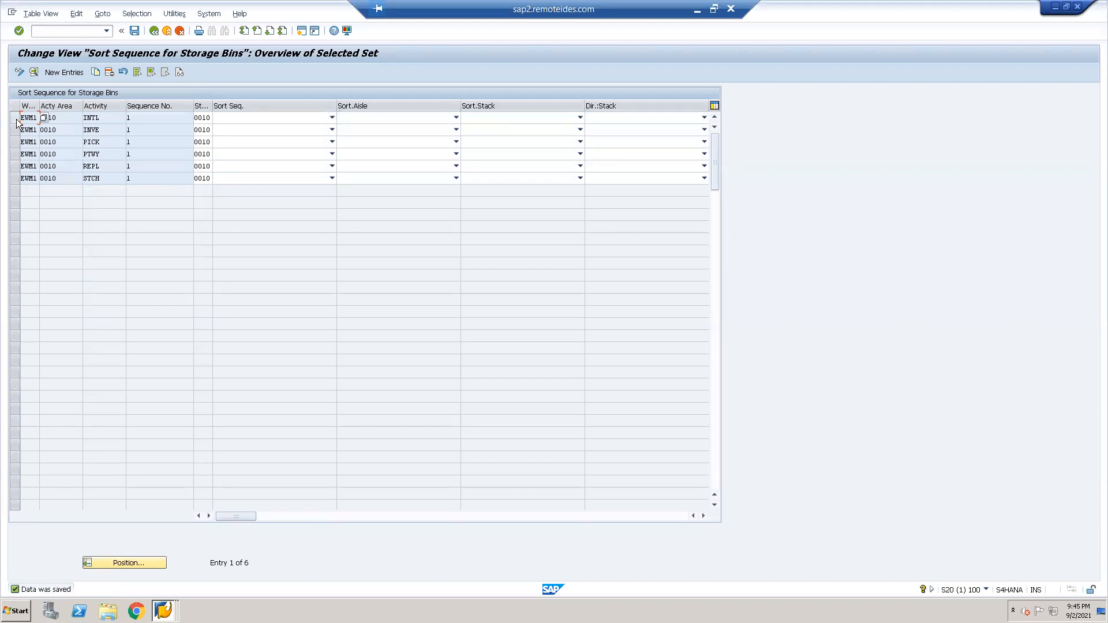
- Select all six EWM1 sort sequence entries of activity area 0010 and start copying them
left_click(16, 119)
left_click(15, 130)
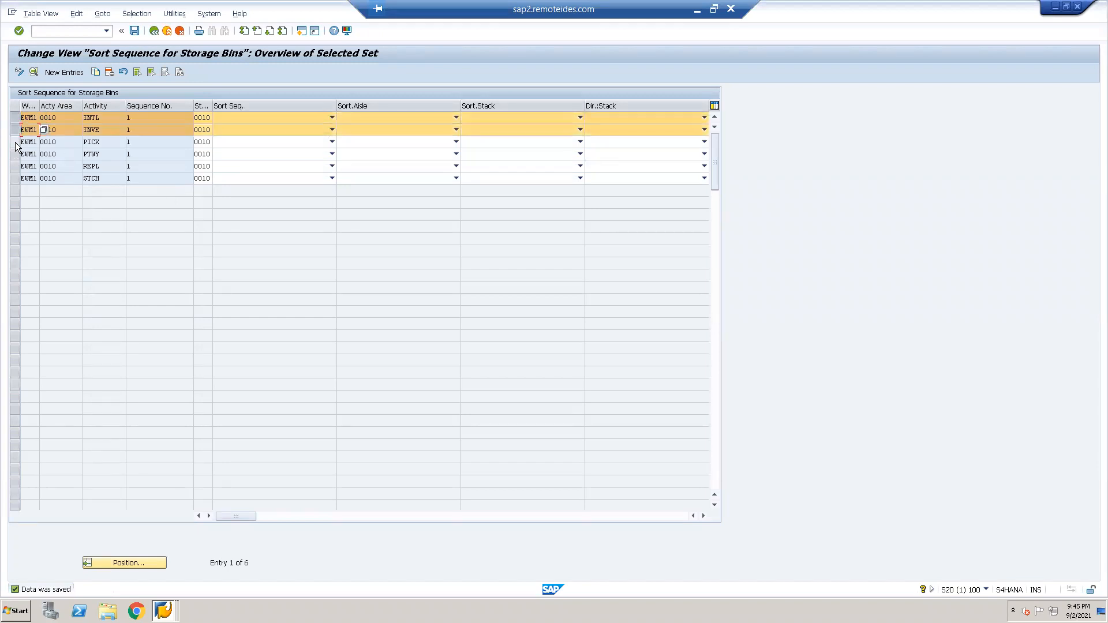
left_click(16, 142)
left_click(16, 154)
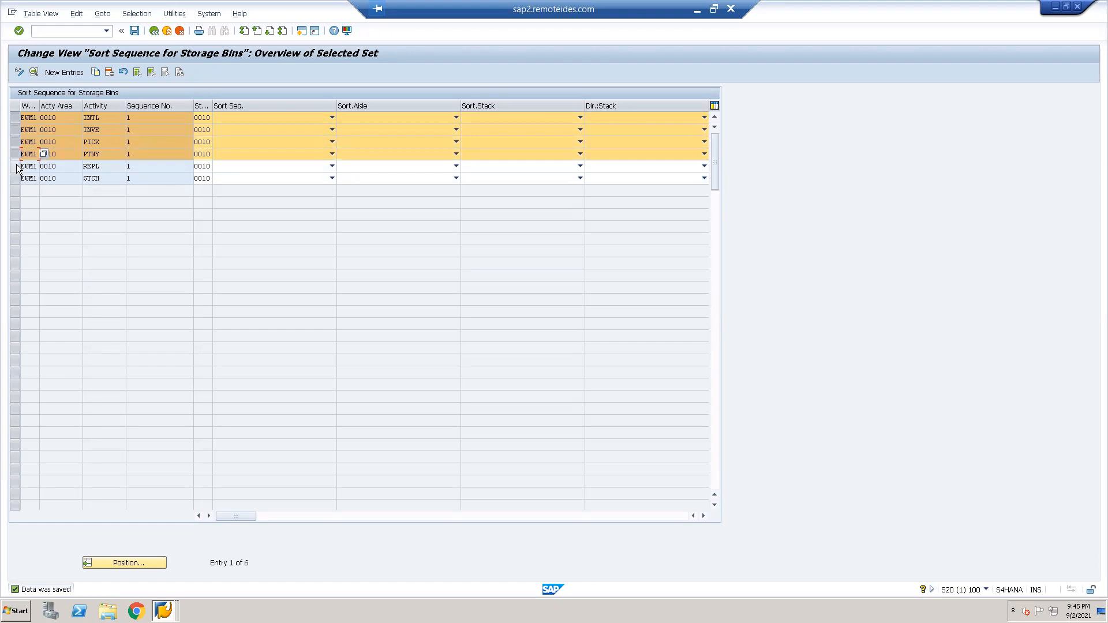
left_click(16, 167)
left_click(16, 179)
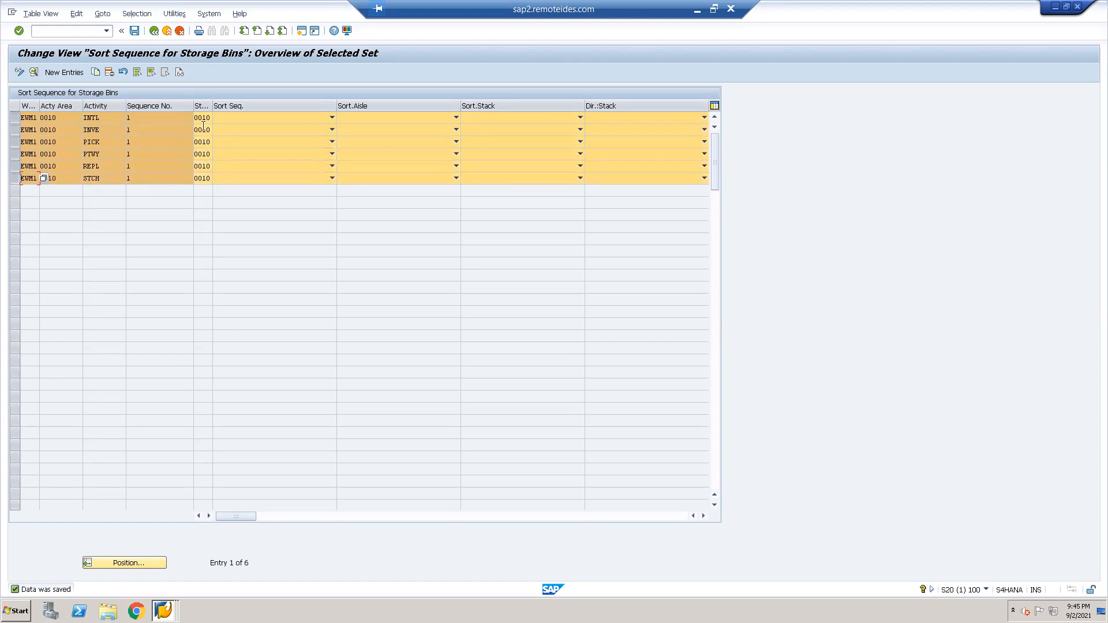
left_click(95, 71)
- Set activity area 0020 and storage type 0020 for the copied INTL sort sequence and accept the entry
key("Tab")
type("0020")
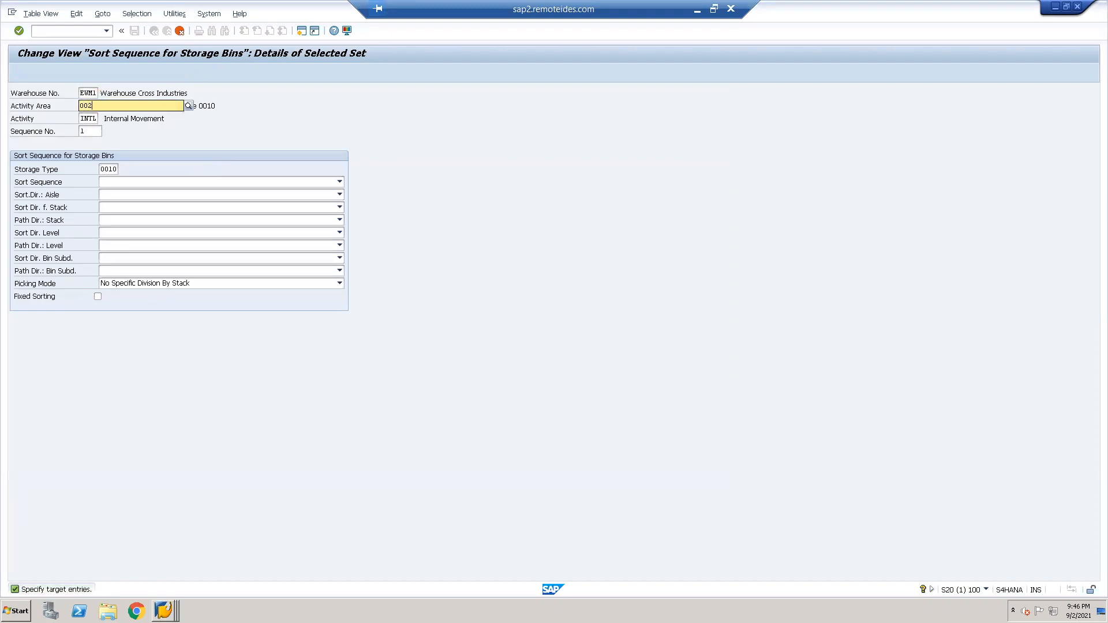
key("Tab")
key("Tab")
key("Tab")
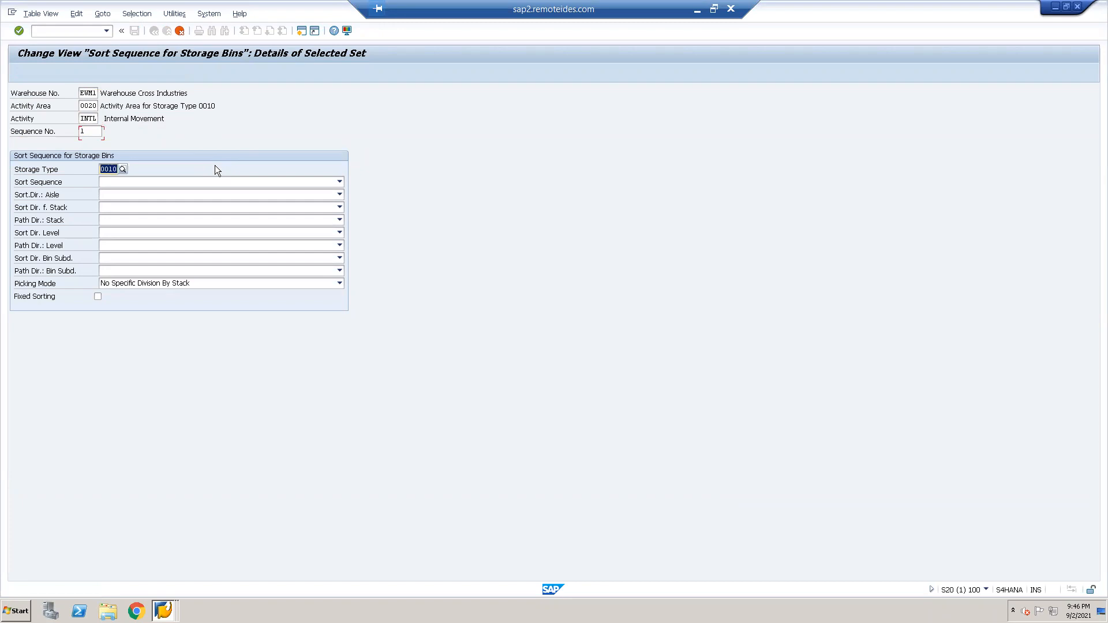
type("0020")
key("Return")
key("Return")
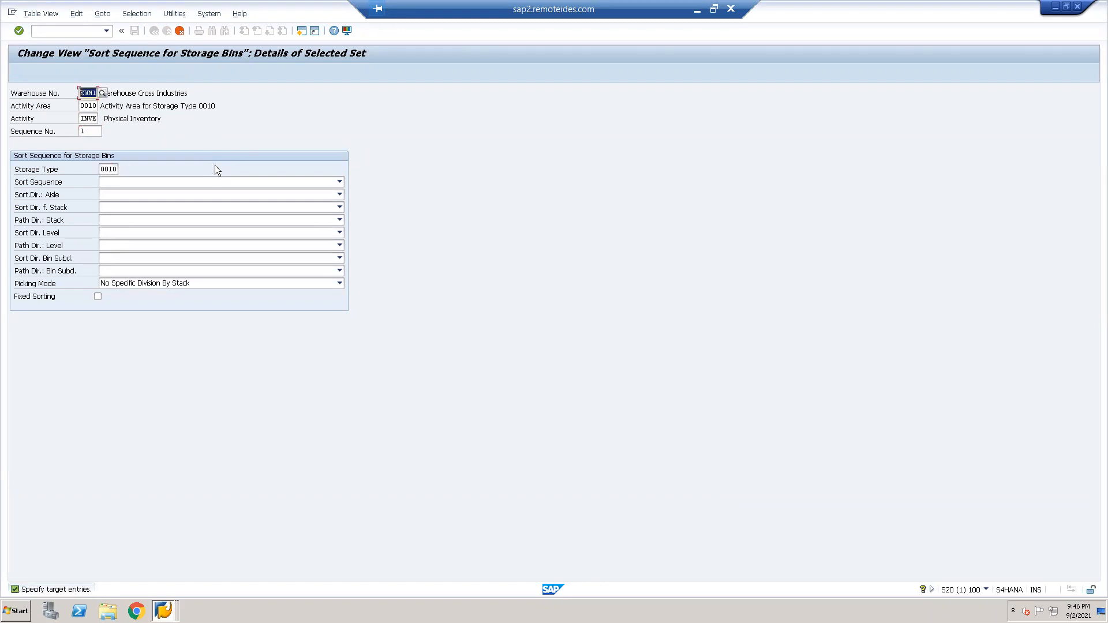
- Set activity area 0020 and storage type 0020 for the copied INVE sort sequence and accept the entry
key("Tab")
type("0020")
key("Tab")
key("Tab")
key("Tab")
type("0020")
key("Return")
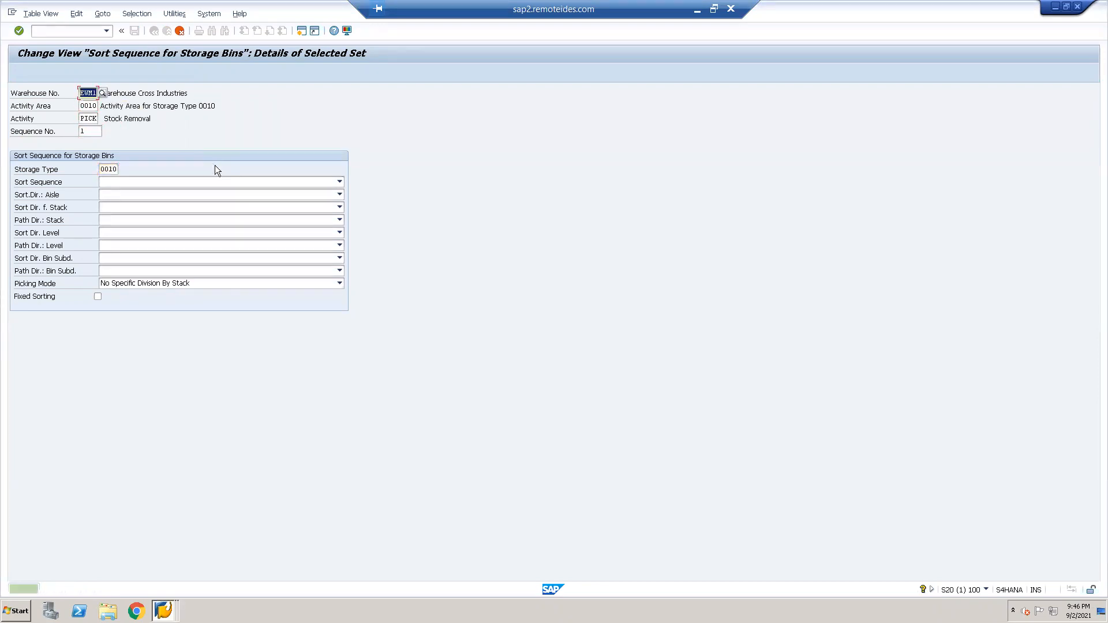
- Set activity area 0020 and storage type 0020 for the copied PICK sort sequence and accept the entry
key("Tab")
type("0020")
key("Tab")
key("Tab")
key("Tab")
type("0020")
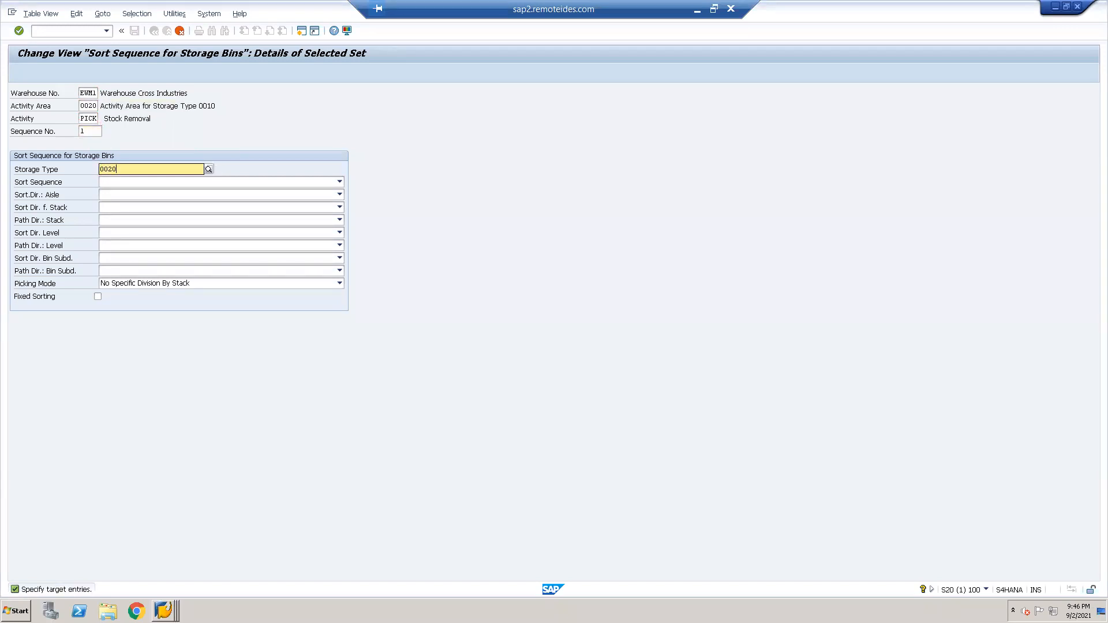
key("Return")
- Set activity area 0020 and storage type 0020 for the copied PTWY sort sequence and accept the entry
key("Tab")
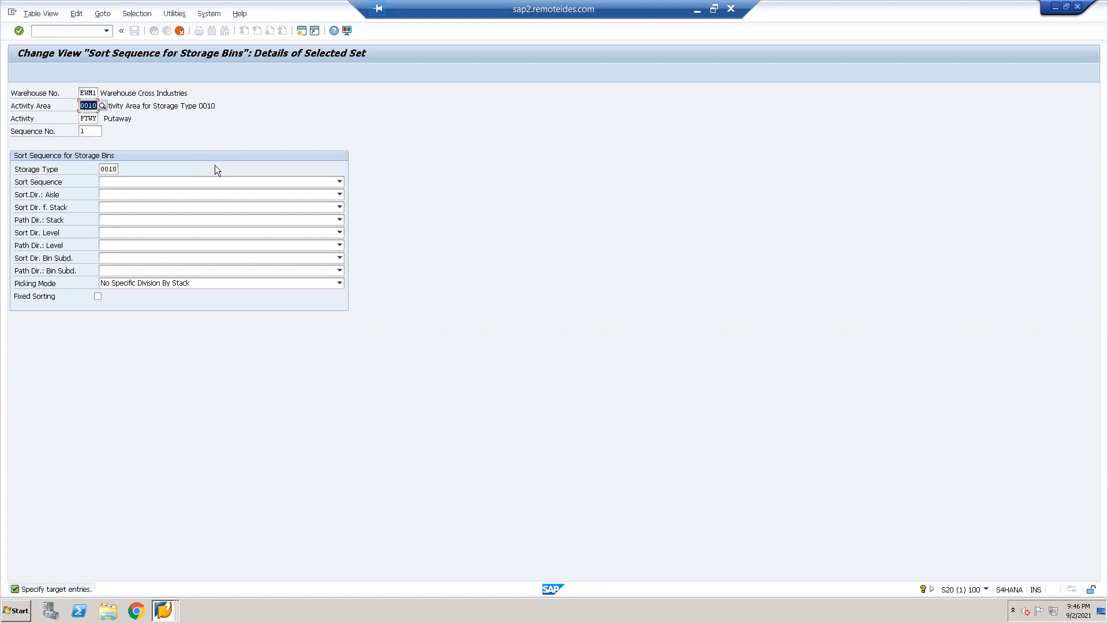
type("0020")
key("Tab")
key("Tab")
key("Tab")
type("0010")
key("Return")
- Set activity area 0020 and storage type 0020 for the copied REPL sort sequence and accept the entry
key("Tab")
type("0020")
key("Tab")
key("Tab")
key("Tab")
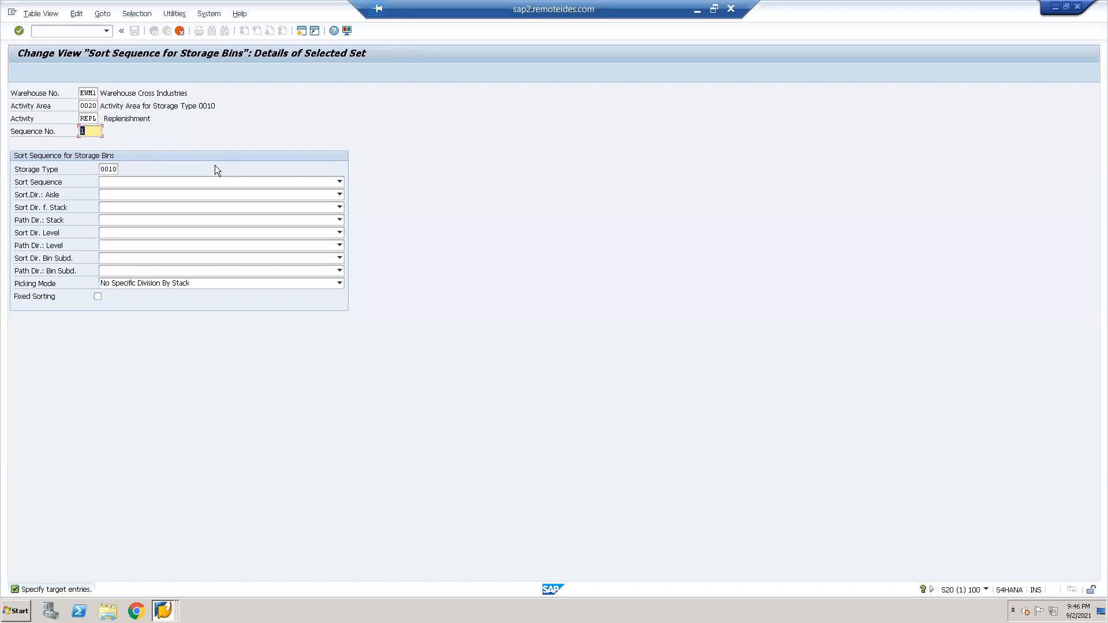
type("0010")
key("Return")
- Set activity area 0020 and storage type 0020 for the copied STCH sort sequence and complete the copy
key("Tab")
type("0020")
key("Tab")
key("Tab")
key("Tab")
type("0020")
key("Return")
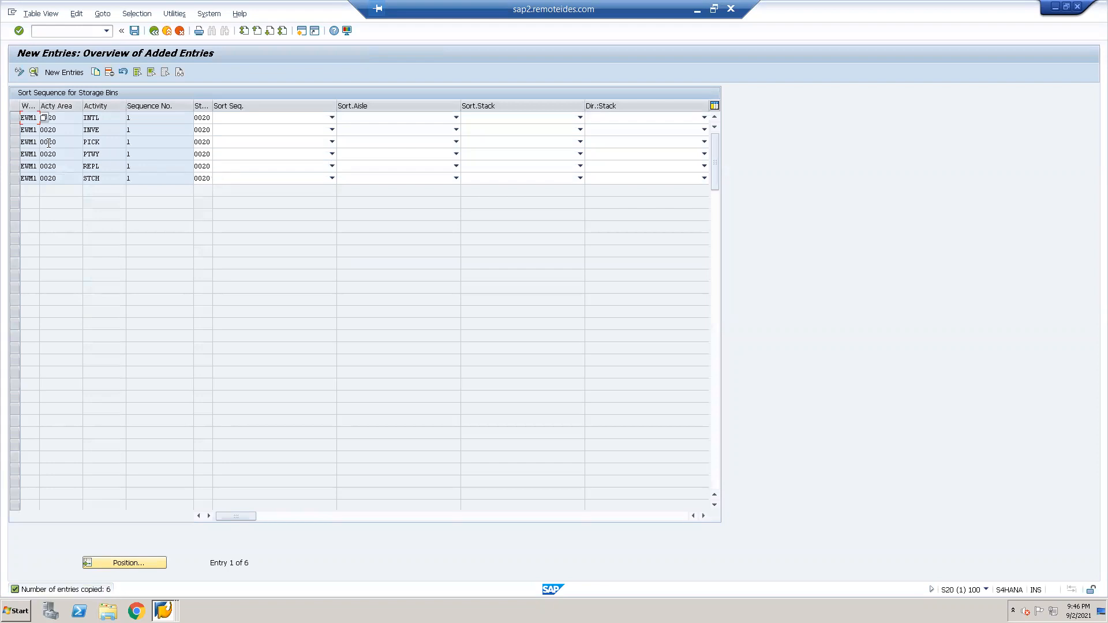
- Check the activities of the new EWM1 area 0020 sort sequences and save the entries
left_click(63, 119)
left_click(105, 132)
left_click(107, 117)
left_click(106, 132)
left_click(106, 143)
left_click(105, 156)
left_click(104, 170)
left_click(134, 30)
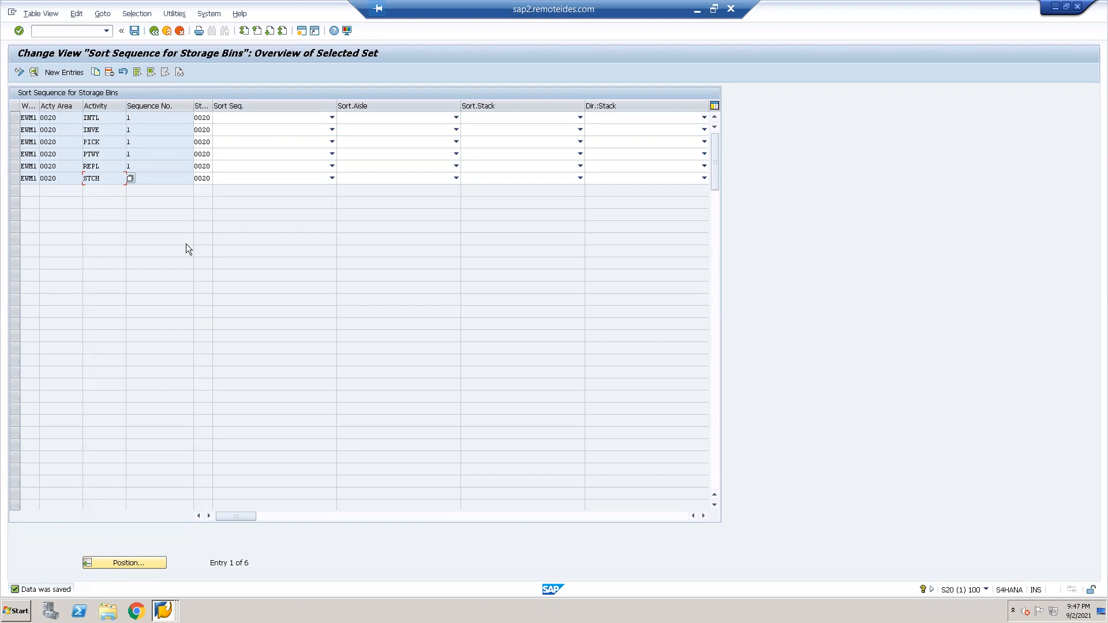
- Copy the EWM1 area 0020 PICK and PTWY sort sequences, setting activity area 2010 and storage type 2010 for the PICK entry
left_click(15, 143)
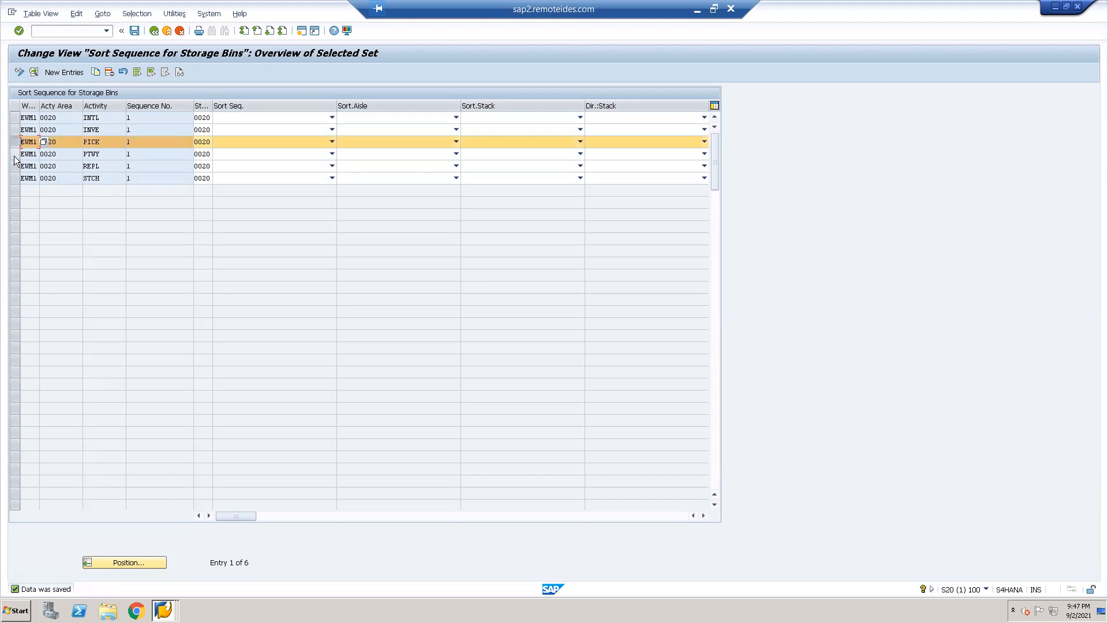
left_click(15, 154)
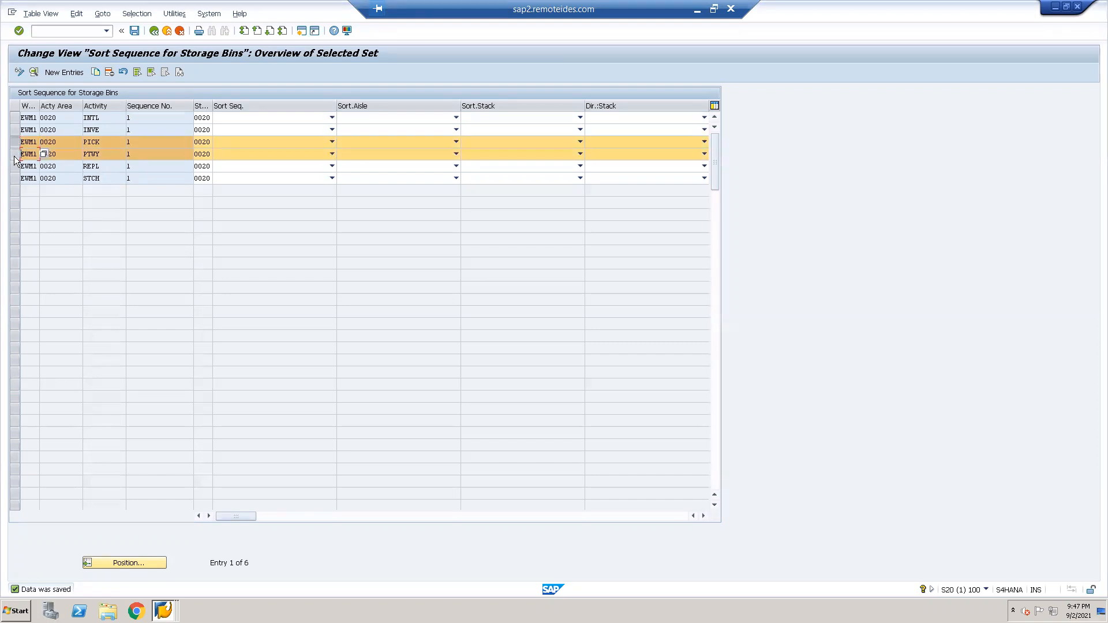
left_click(96, 73)
left_click(92, 107)
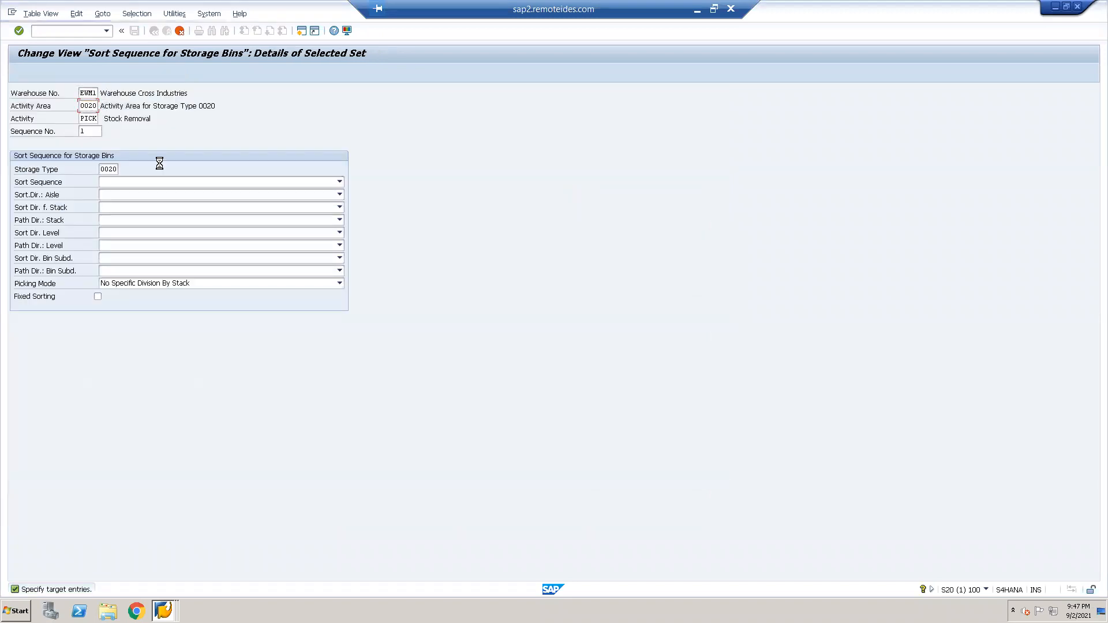
key("F4")
double_click(105, 206)
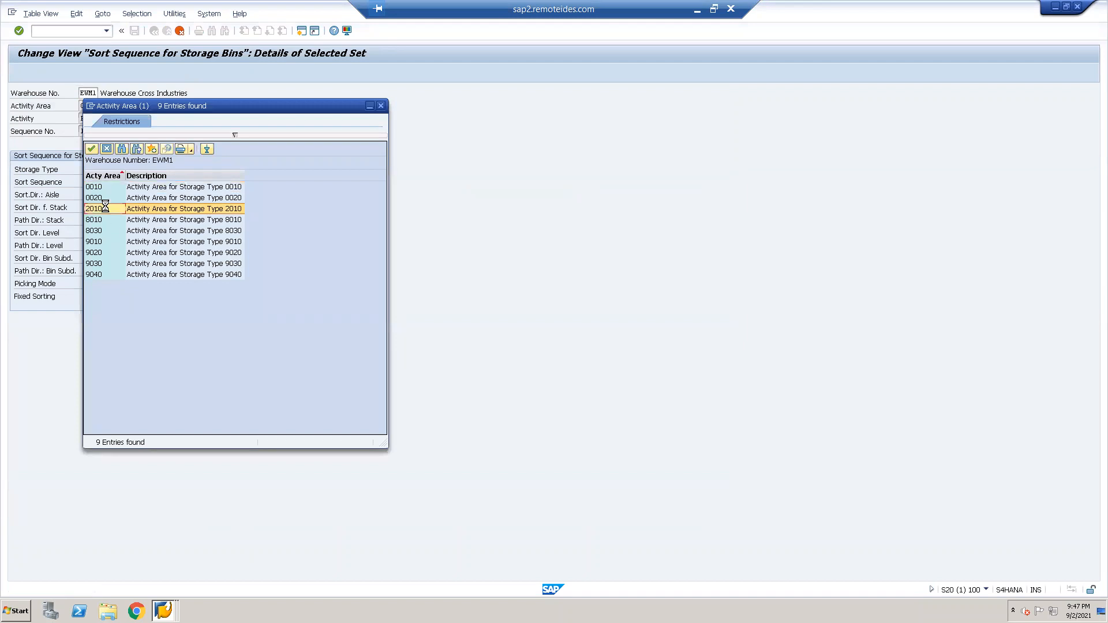
left_click(101, 169)
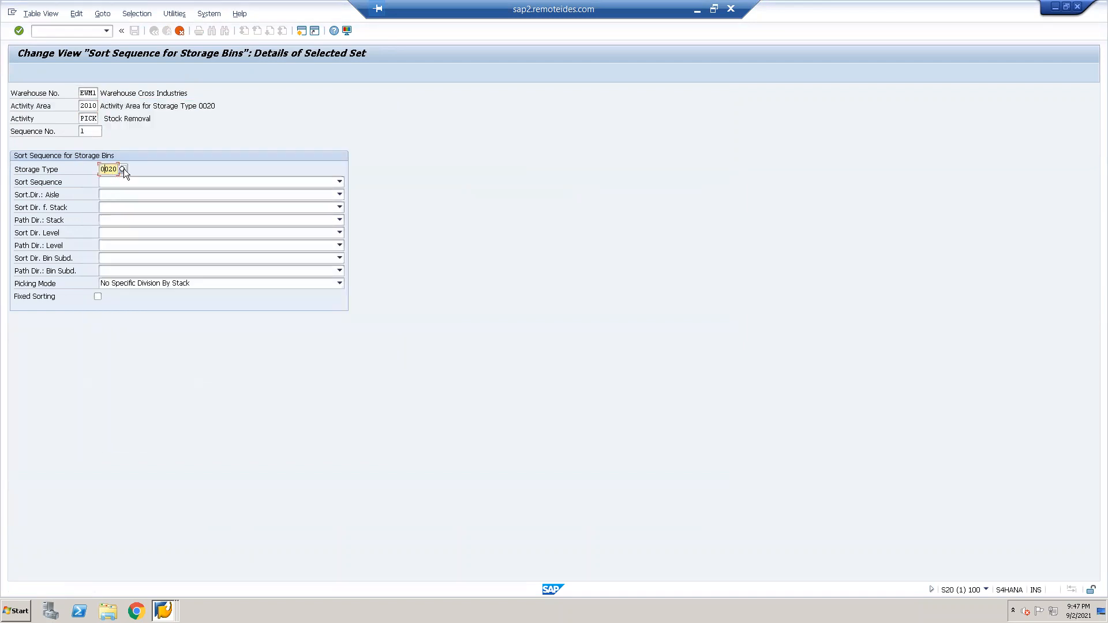
key("F4")
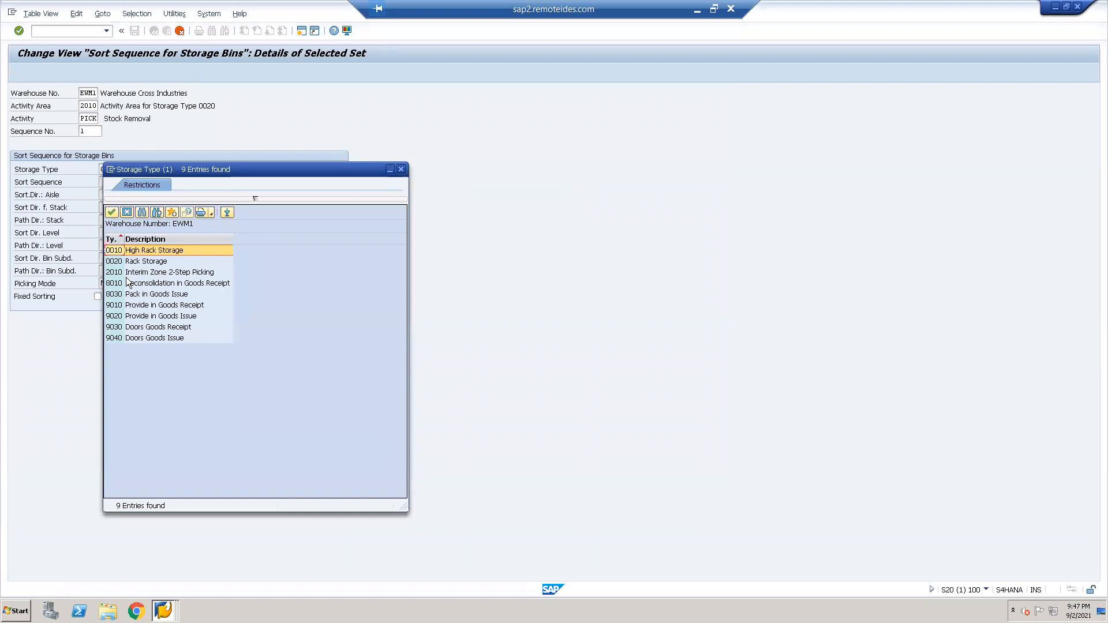
double_click(123, 273)
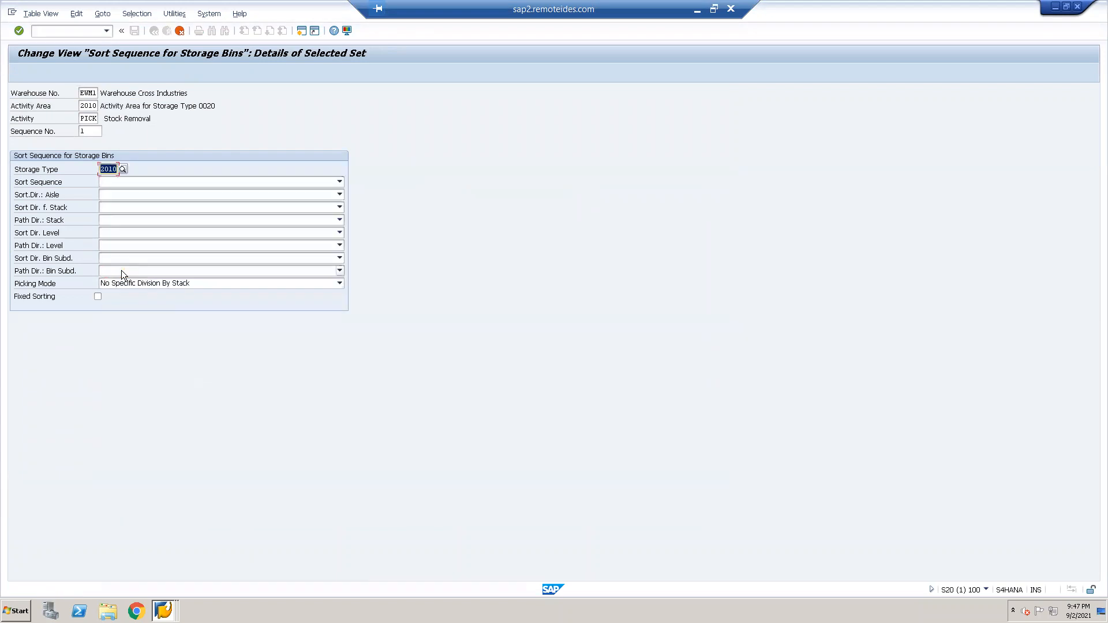
key("Return")
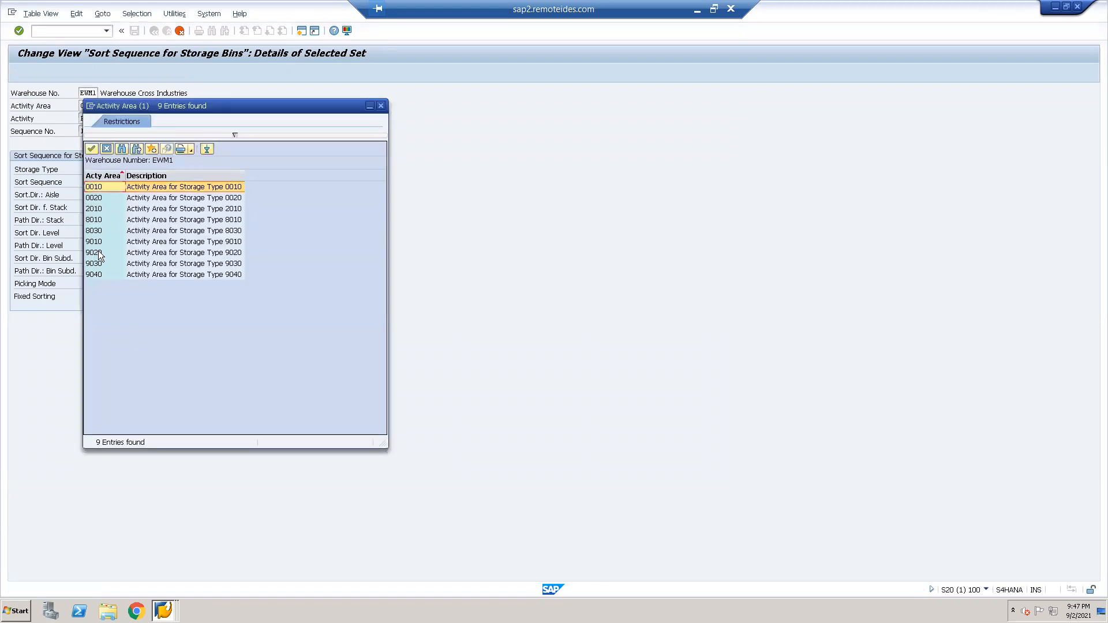
- Set activity area 2010 and storage type 2010 for the copied PTWY sort sequence and save the copied entries
double_click(95, 208)
left_click(111, 170)
left_click(123, 168)
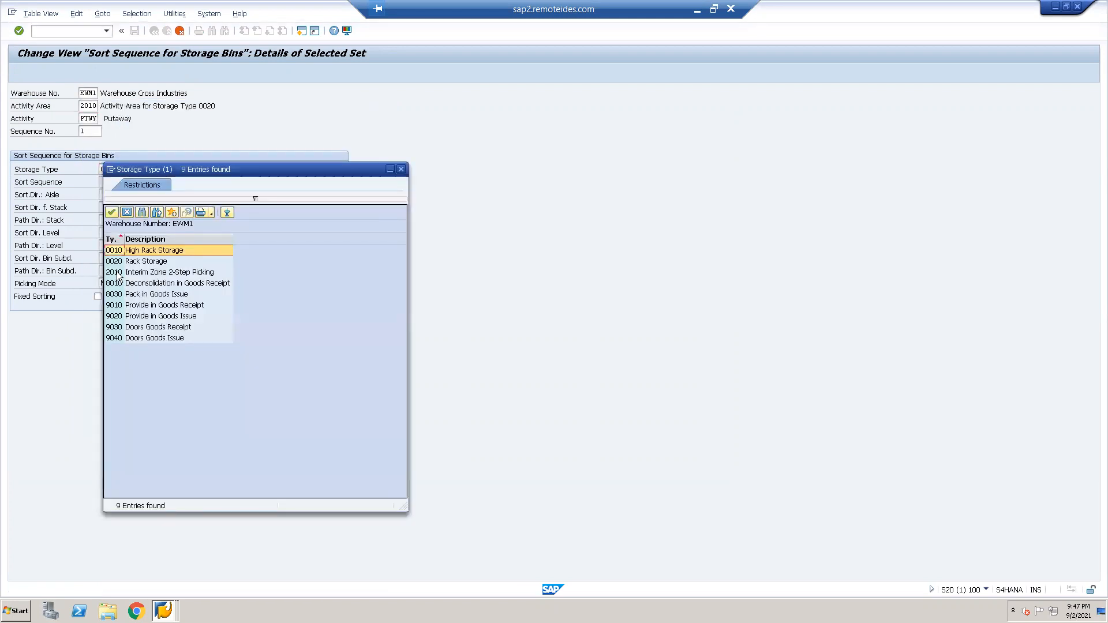
double_click(117, 274)
key("Return")
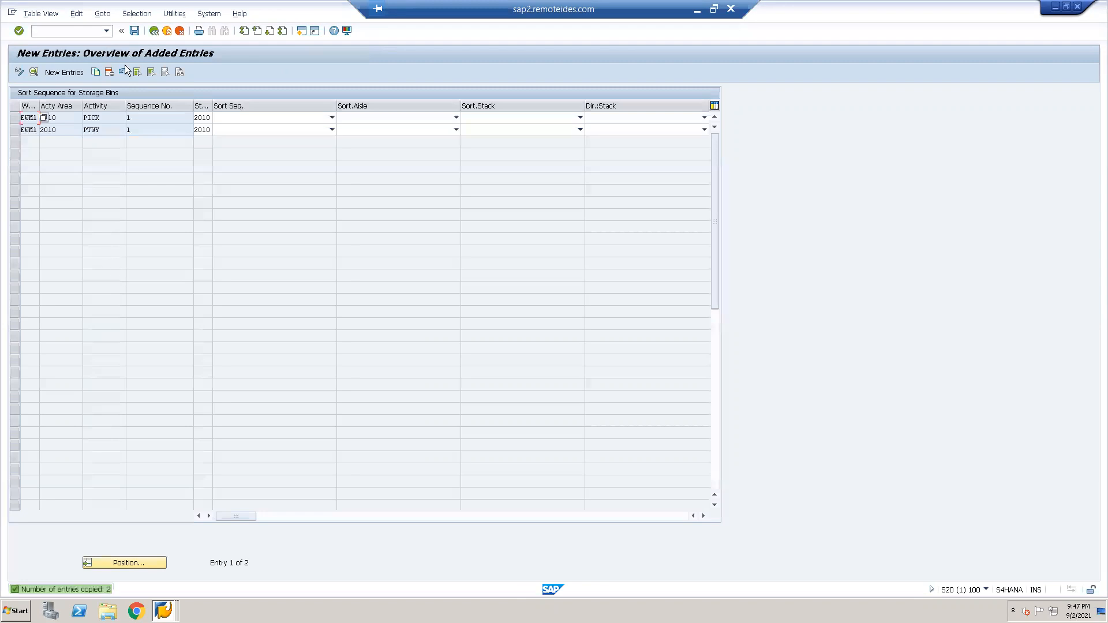
left_click(134, 30)
left_click(154, 30)
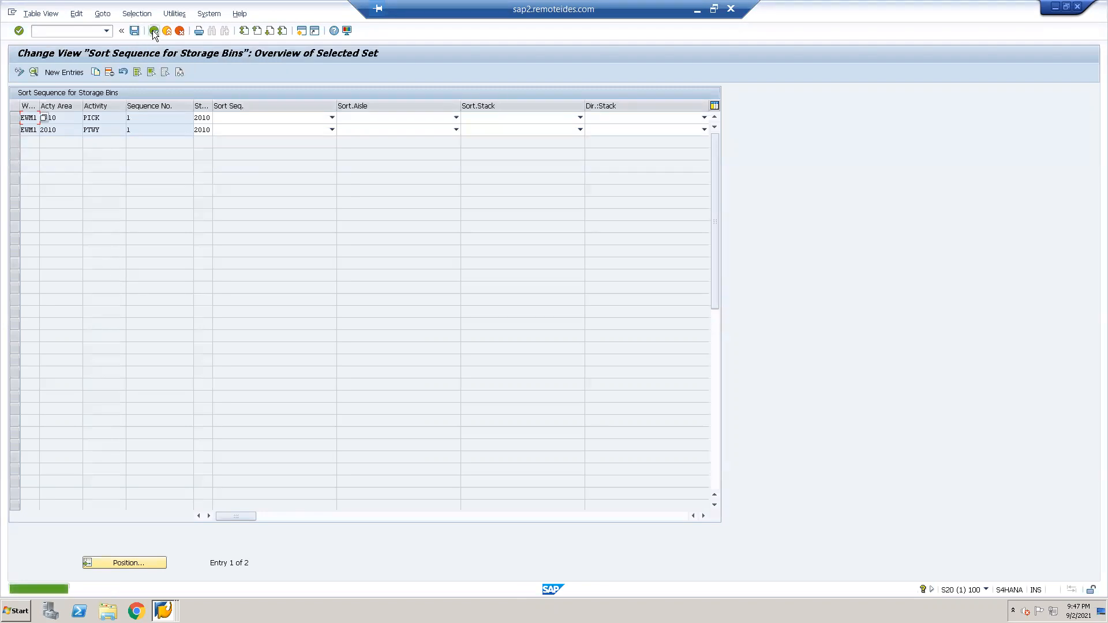
- Copy the area 2010 PICK and PTWY sort sequences, setting activity area 9010 and storage type 9010 for the PICK entry
left_click(15, 118)
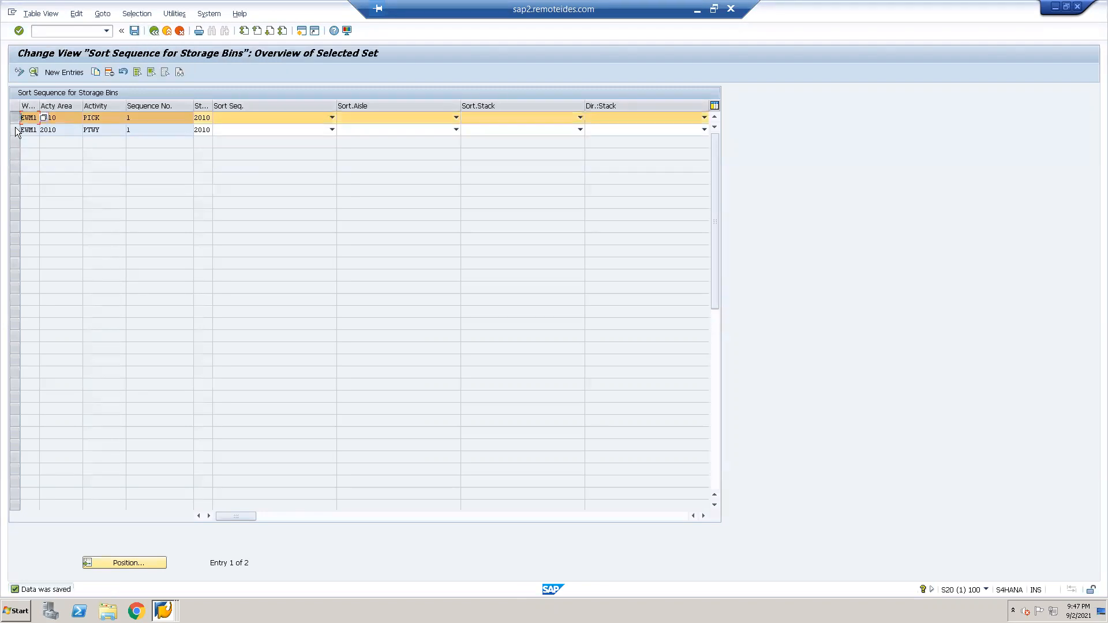
left_click(15, 130)
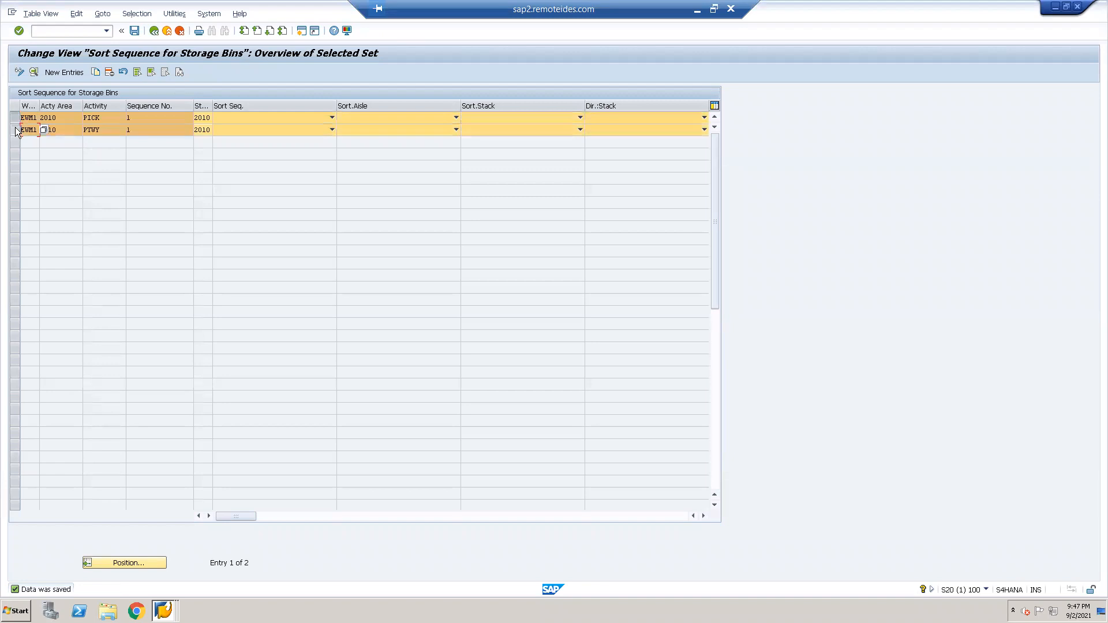
left_click(96, 73)
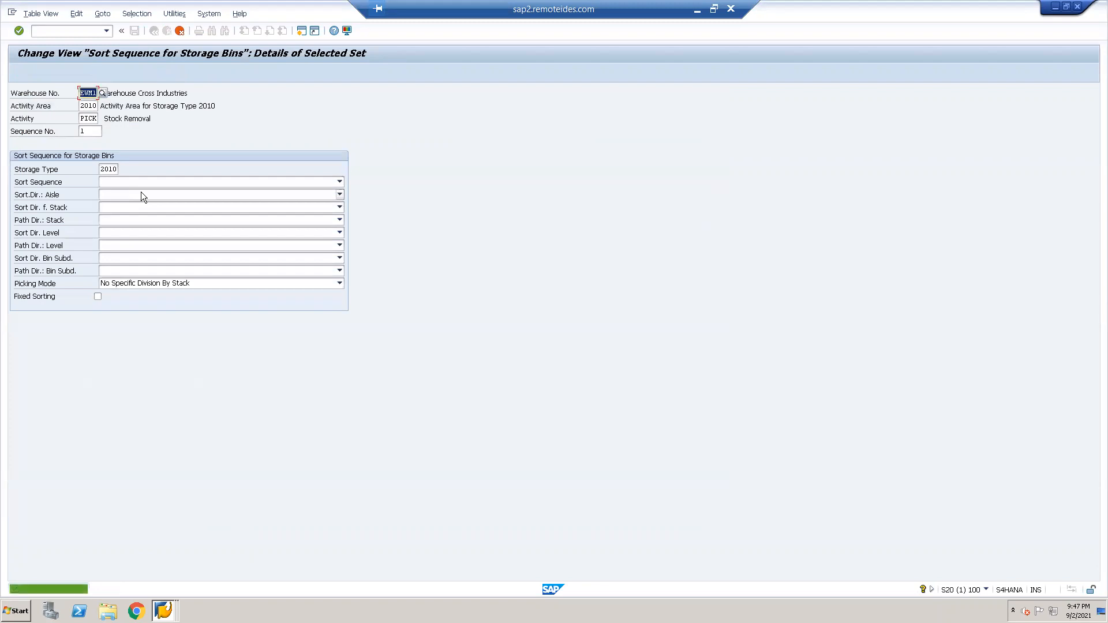
left_click(88, 106)
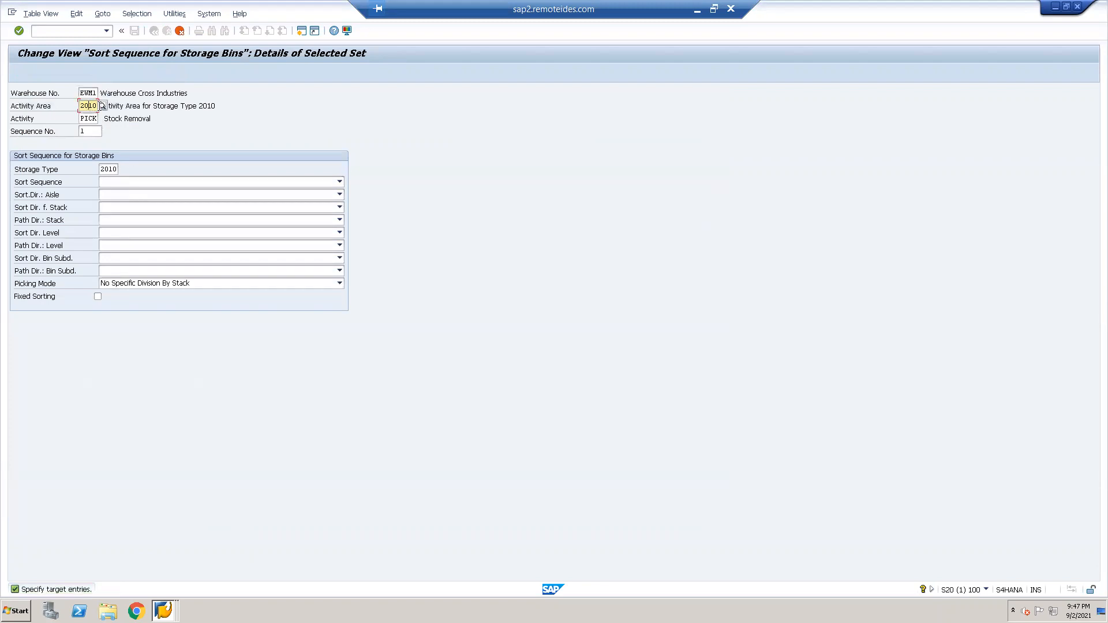
left_click(103, 106)
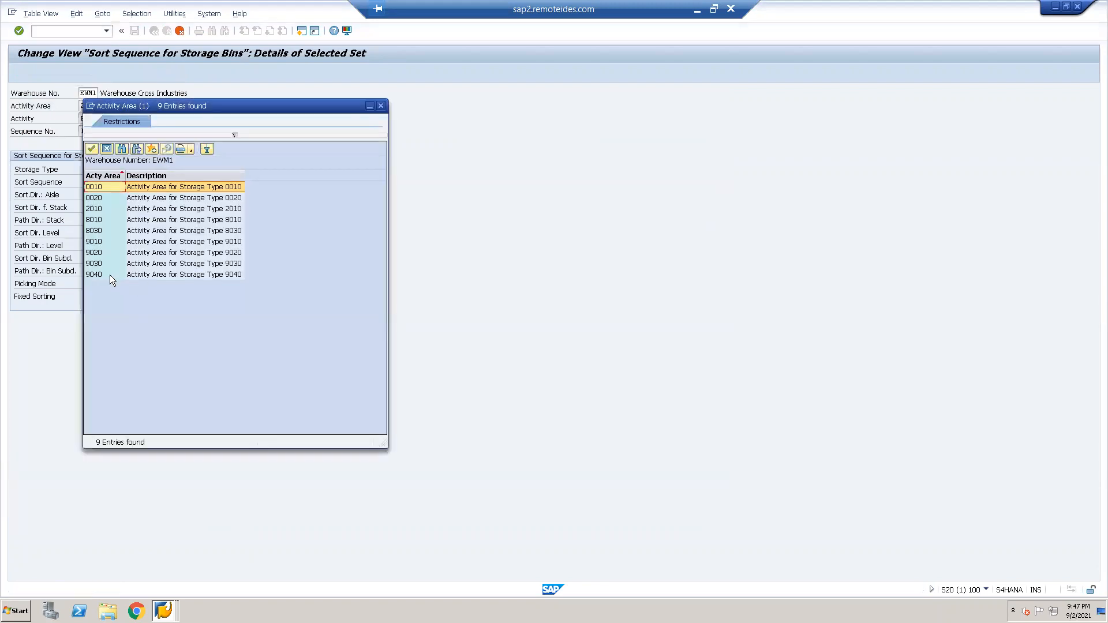
double_click(99, 245)
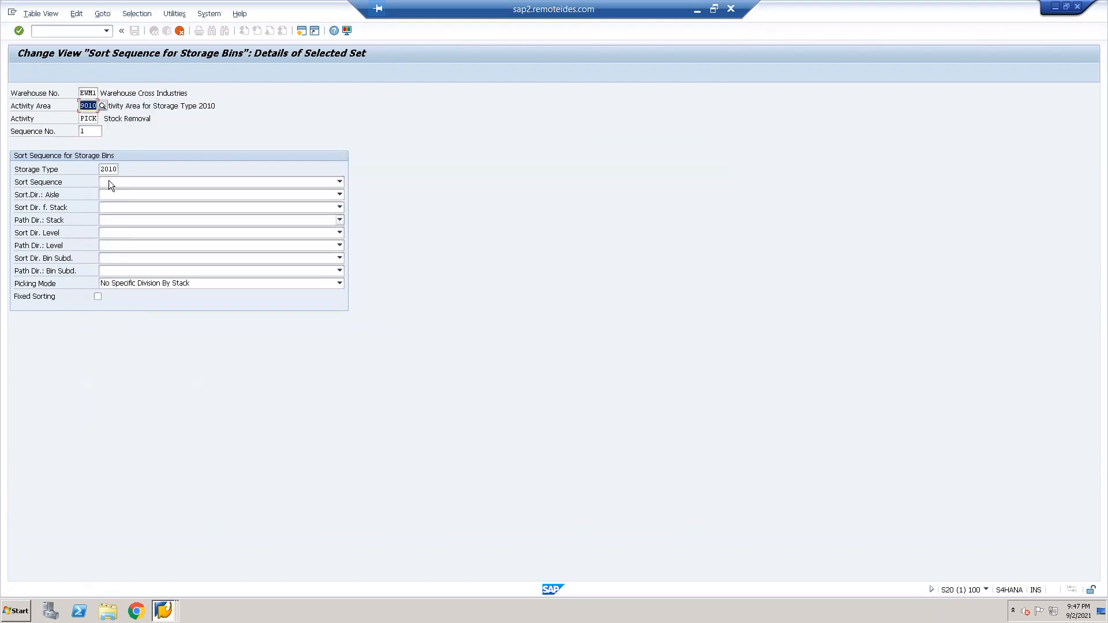
left_click(114, 170)
left_click(123, 169)
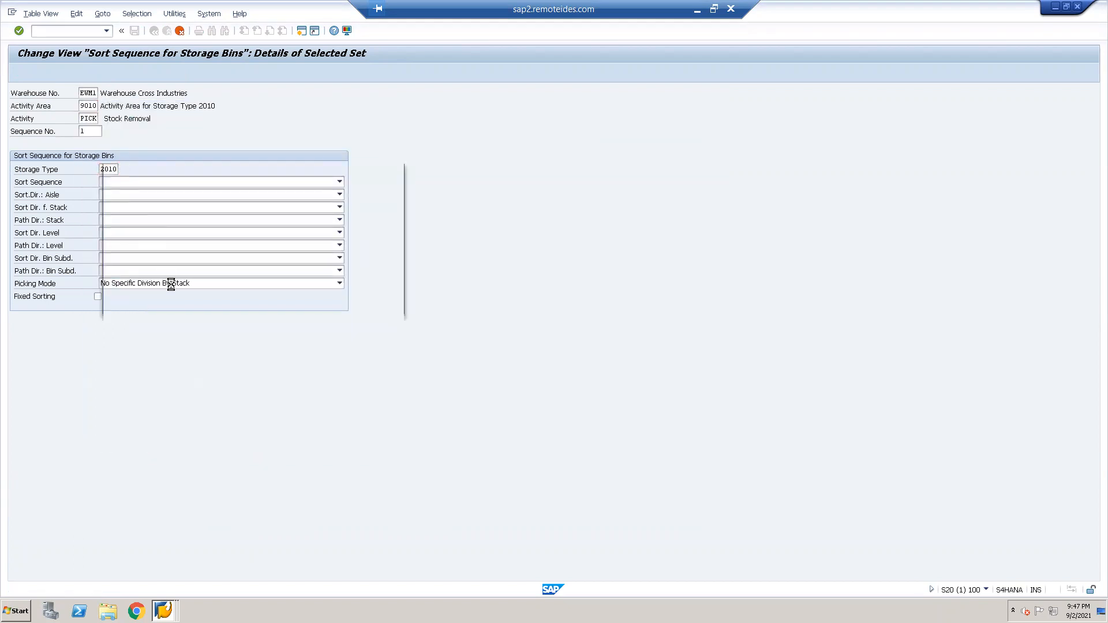
double_click(122, 305)
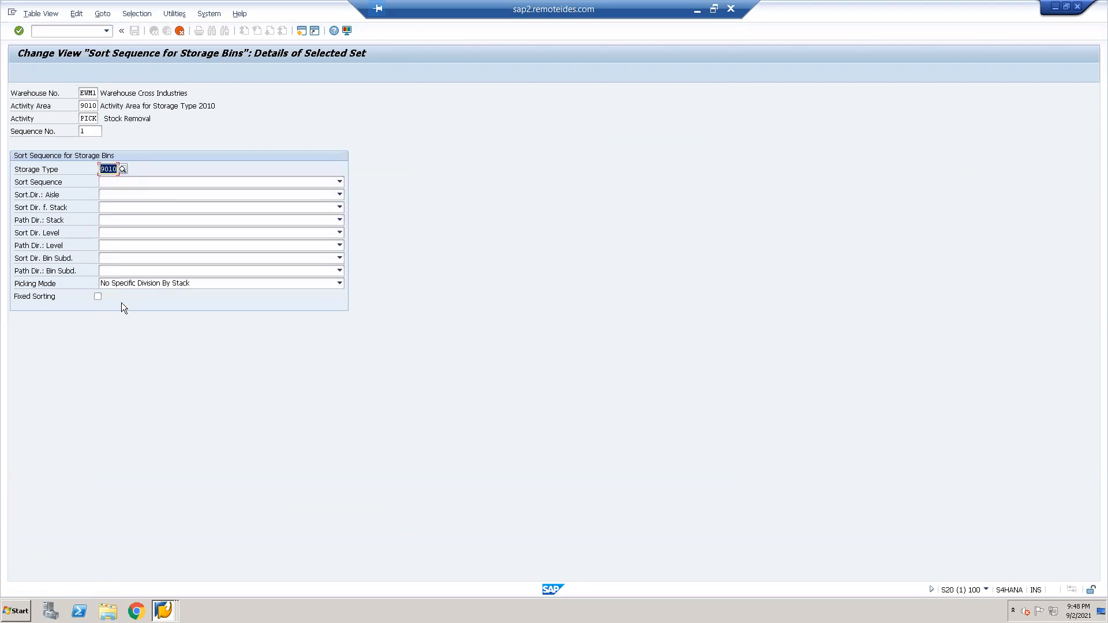
key("Return")
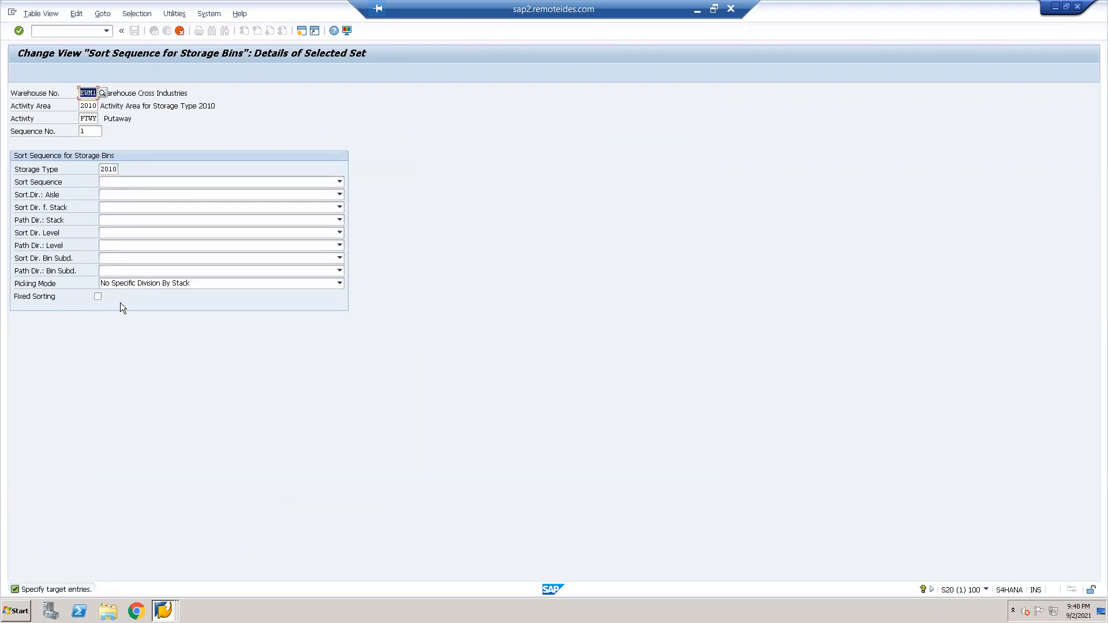
- Set activity area 9010 and storage type 9010 for the copied PTWY sort sequence and complete the copy
left_click(96, 106)
left_click(102, 106)
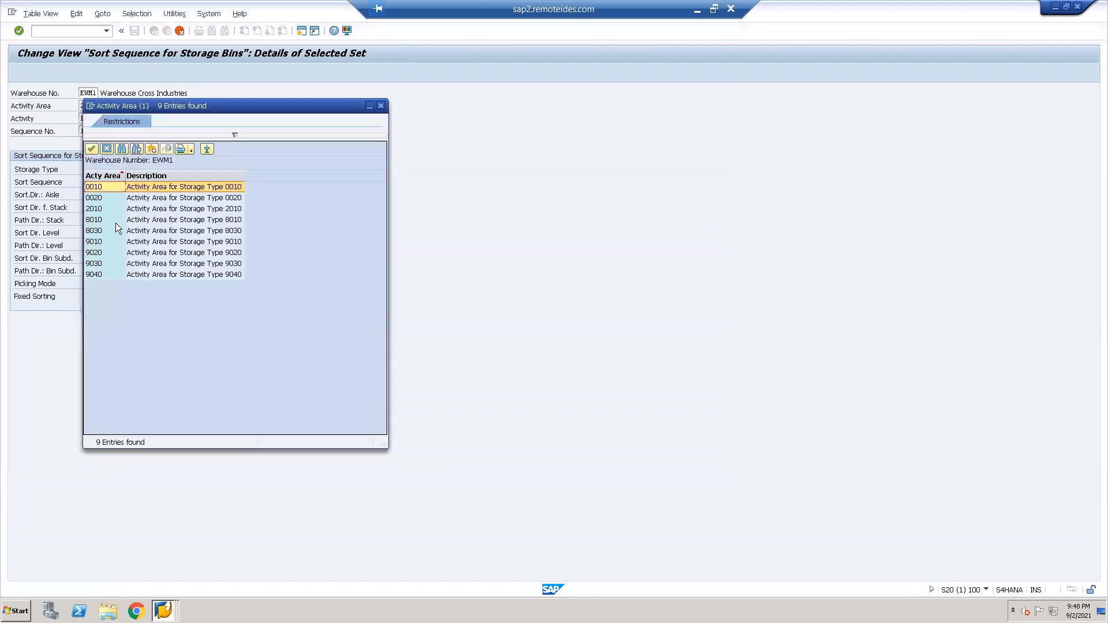
double_click(98, 242)
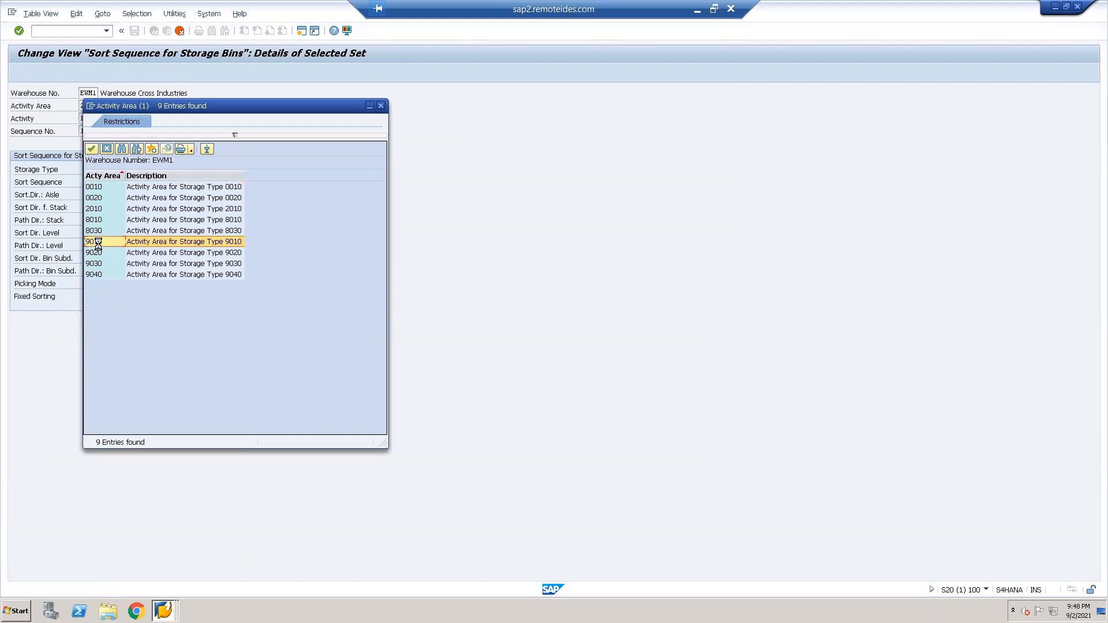
left_click(110, 170)
left_click(123, 169)
double_click(116, 305)
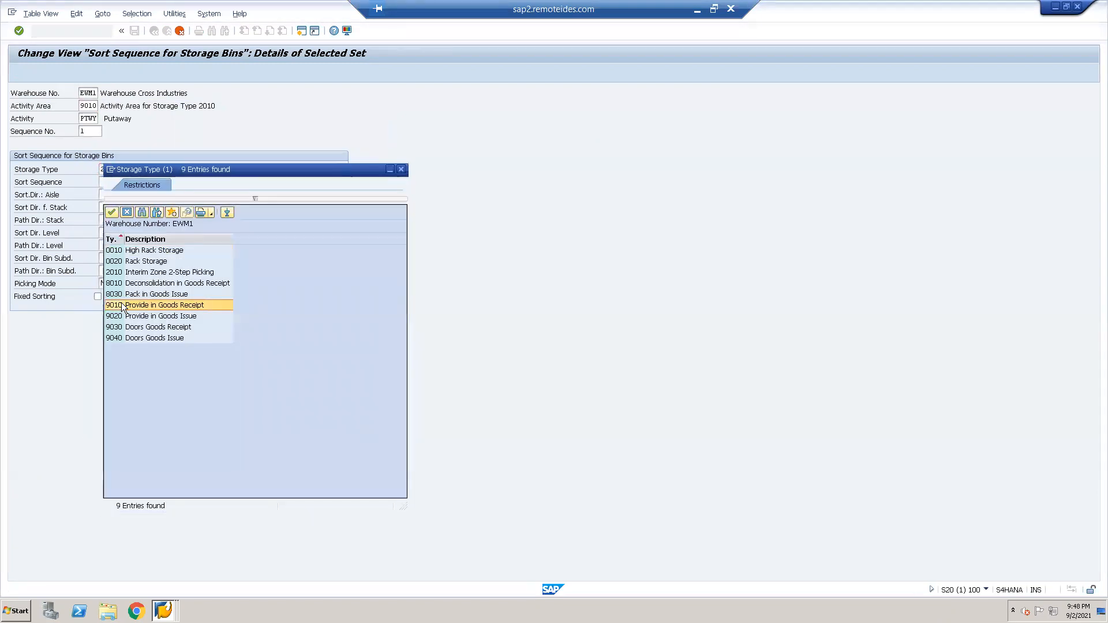
key("Return")
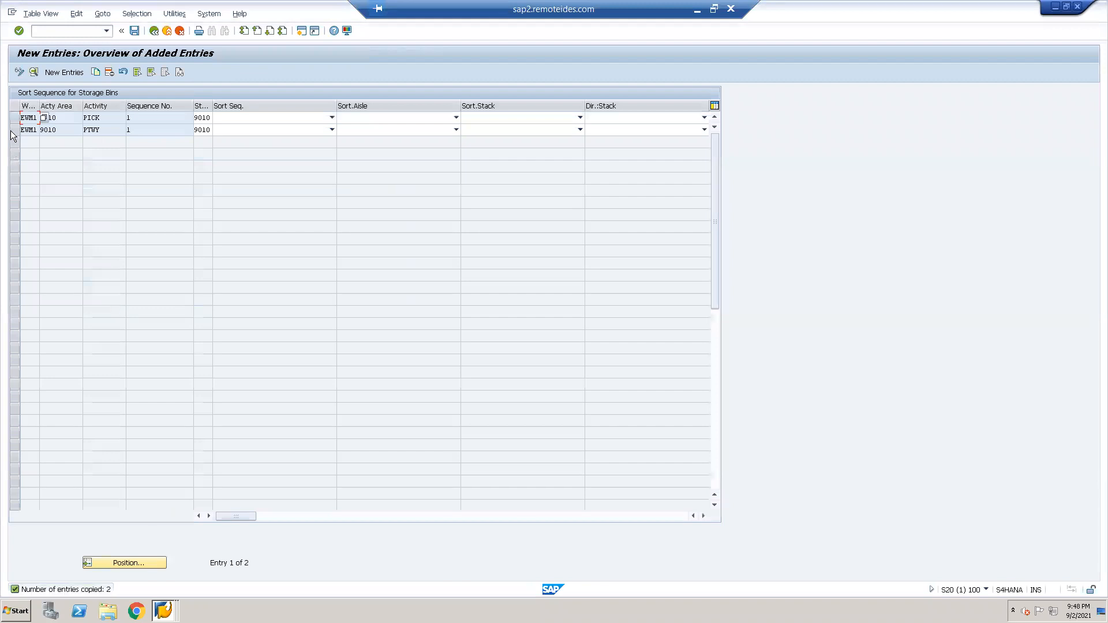
- Copy the area 9010 PICK and PTWY sort sequences, setting activity area 9020 and storage type 9020 for the PICK entry
left_click(15, 120)
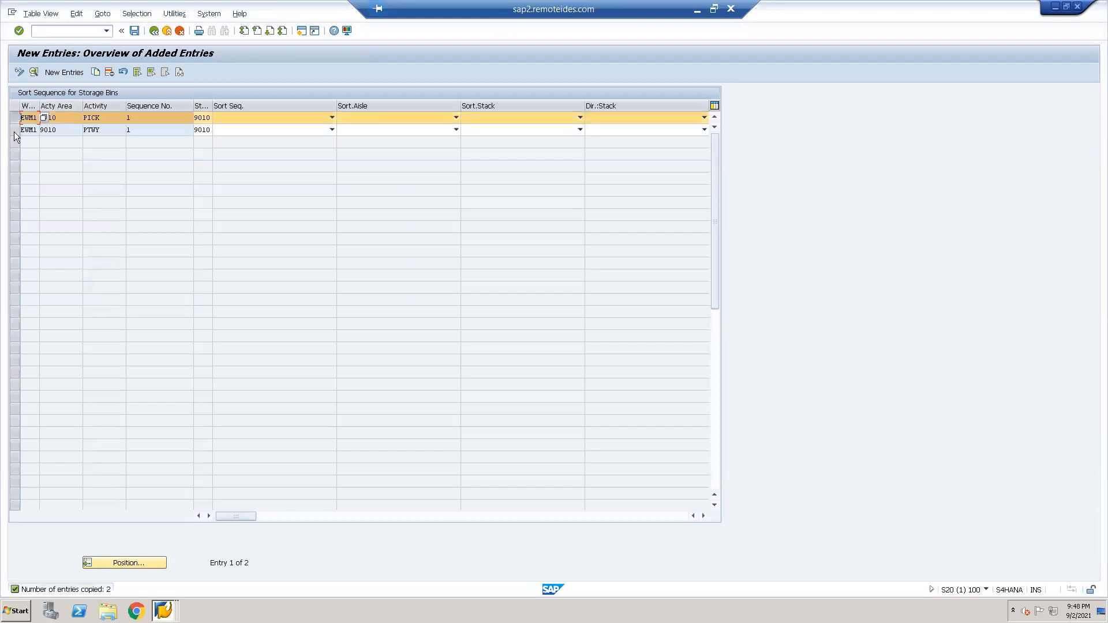
left_click(14, 132)
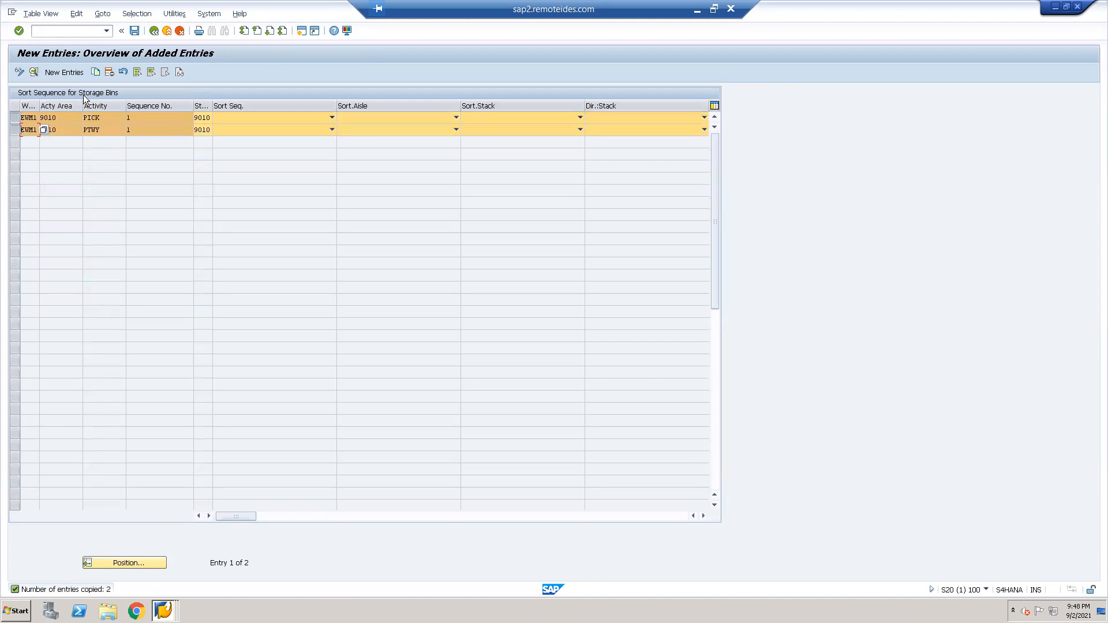
left_click(96, 72)
left_click(97, 106)
left_click(100, 106)
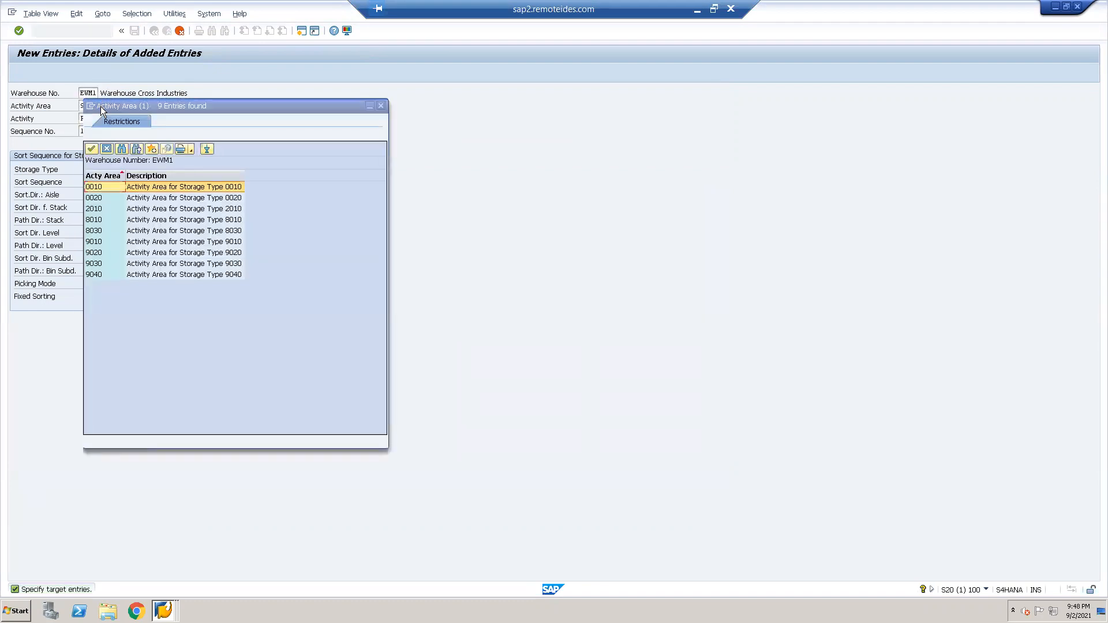
left_click_drag(118, 104, 210, 120)
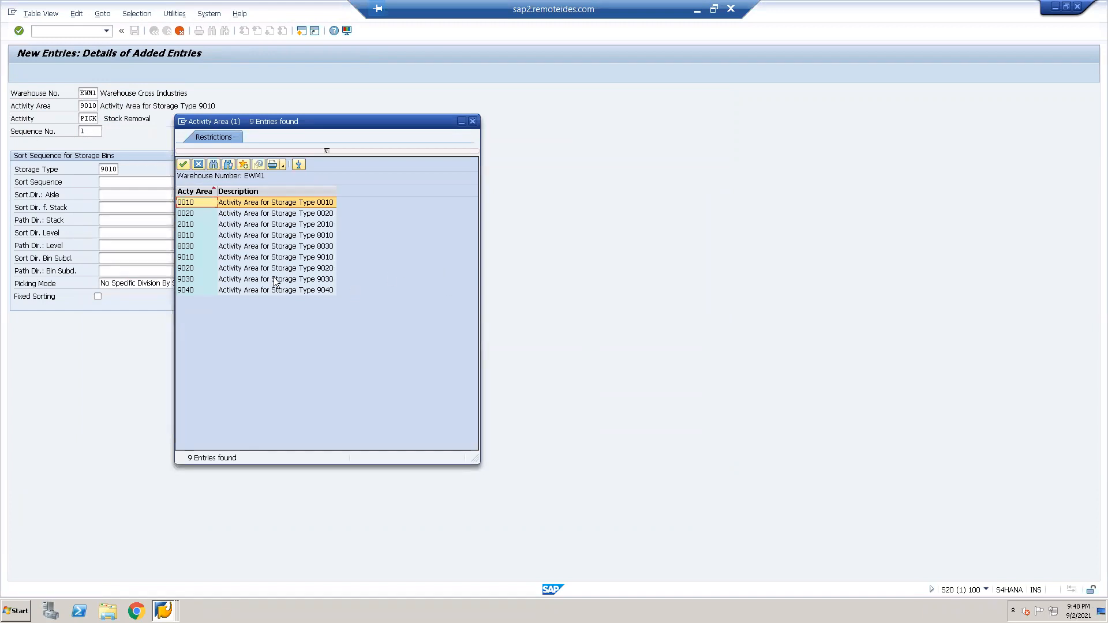
left_click(187, 268)
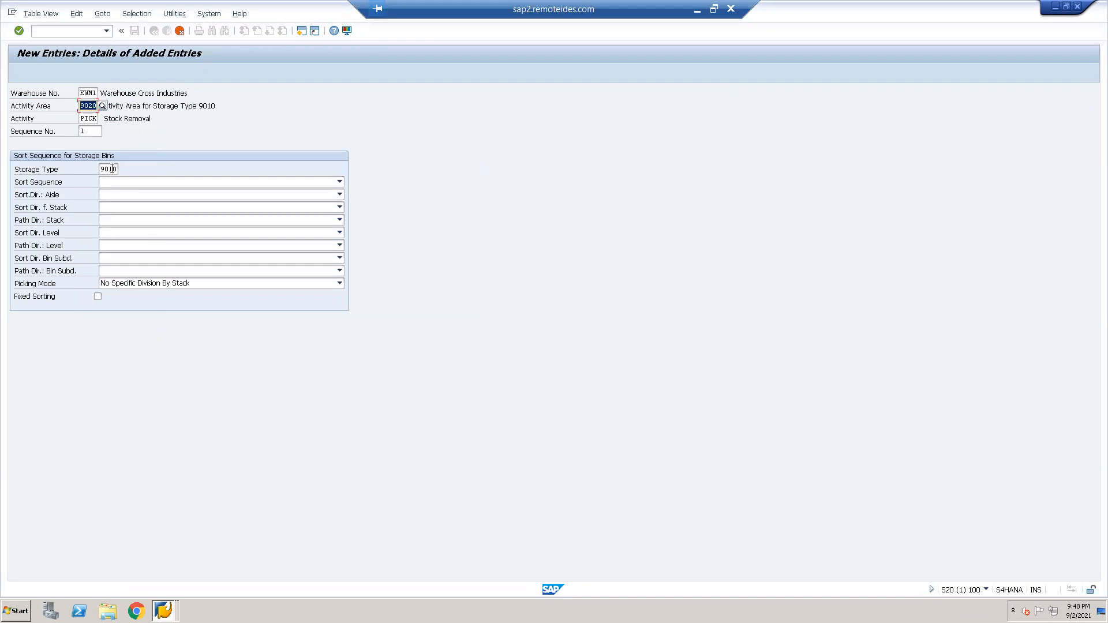
key("F4")
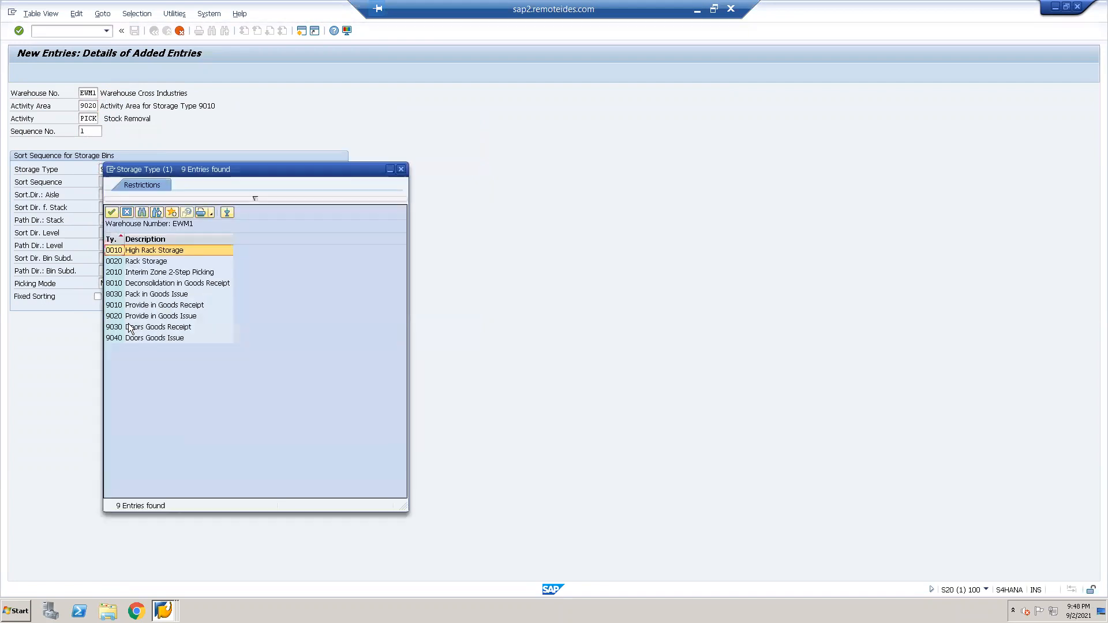
left_click(125, 318)
key("Return")
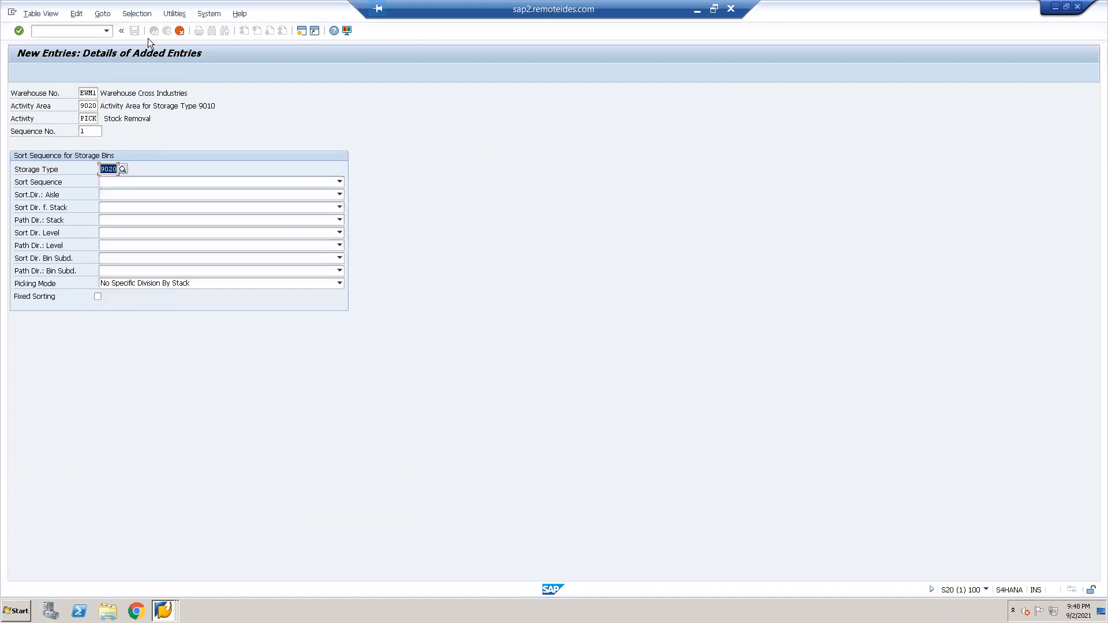
key("Return")
- Set activity area 9020 and storage type 9020 for the copied PTWY sort sequence and complete the copy
left_click(89, 106)
left_click(102, 107)
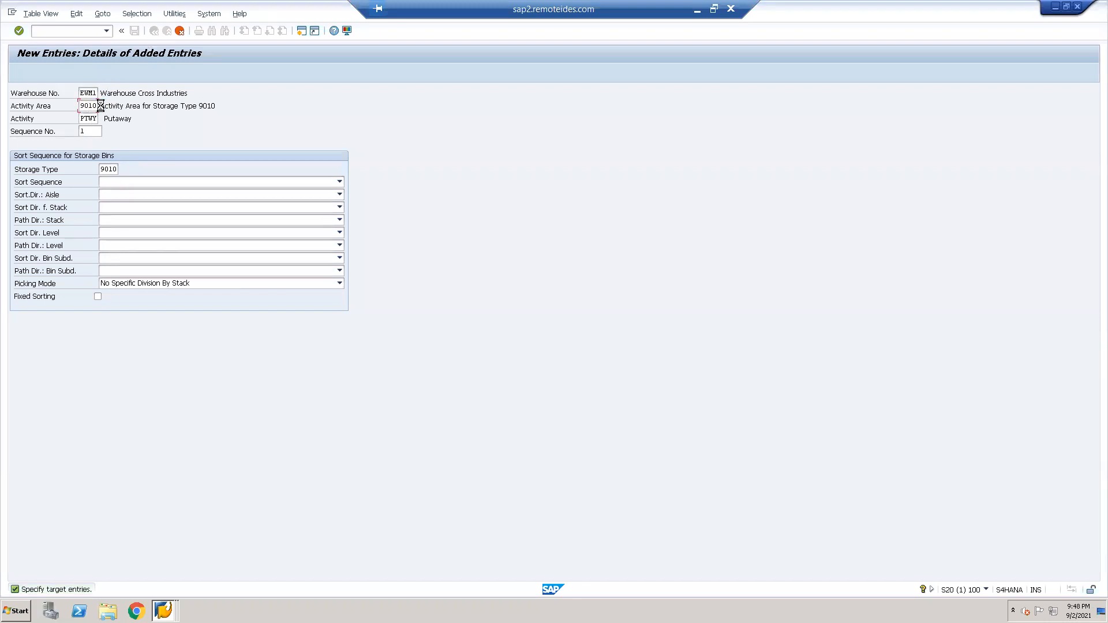
left_click(98, 254)
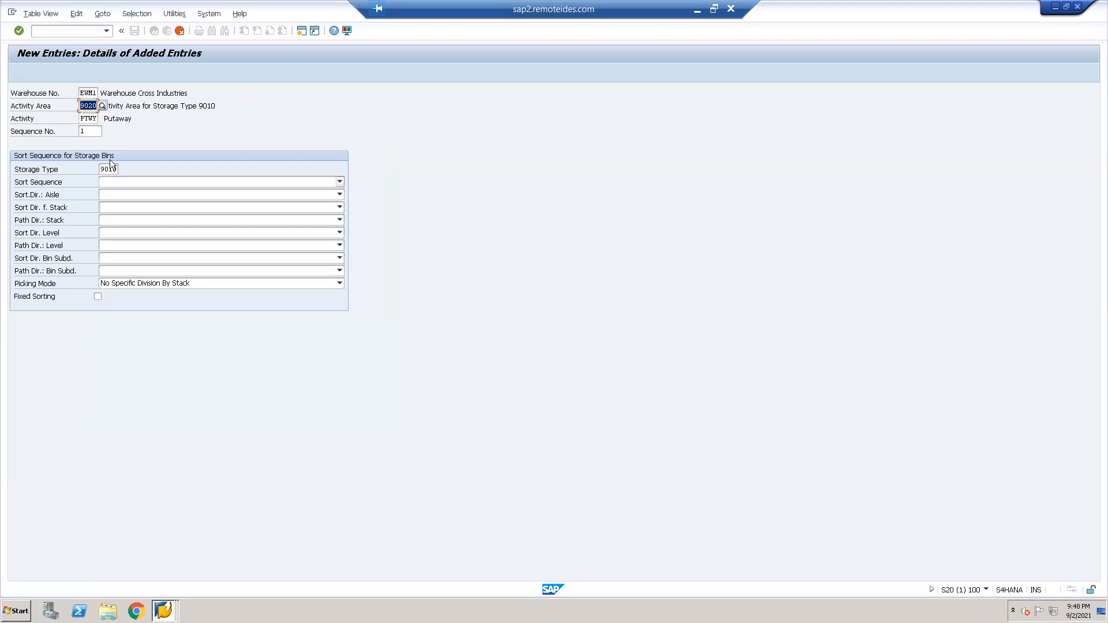
left_click(111, 168)
left_click(122, 169)
left_click(122, 316)
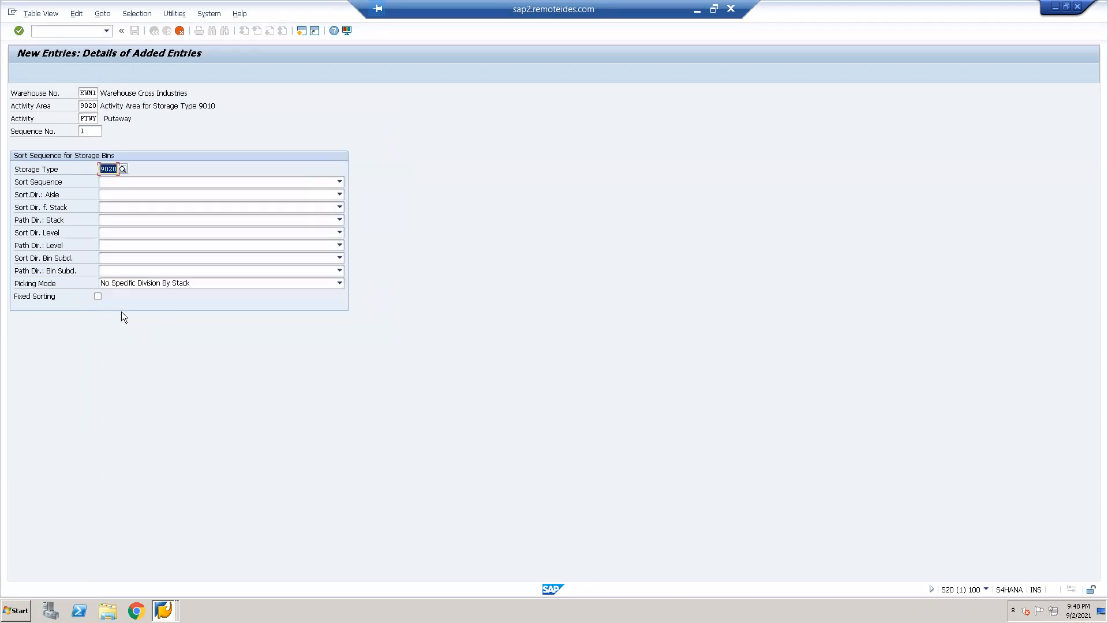
key("Return")
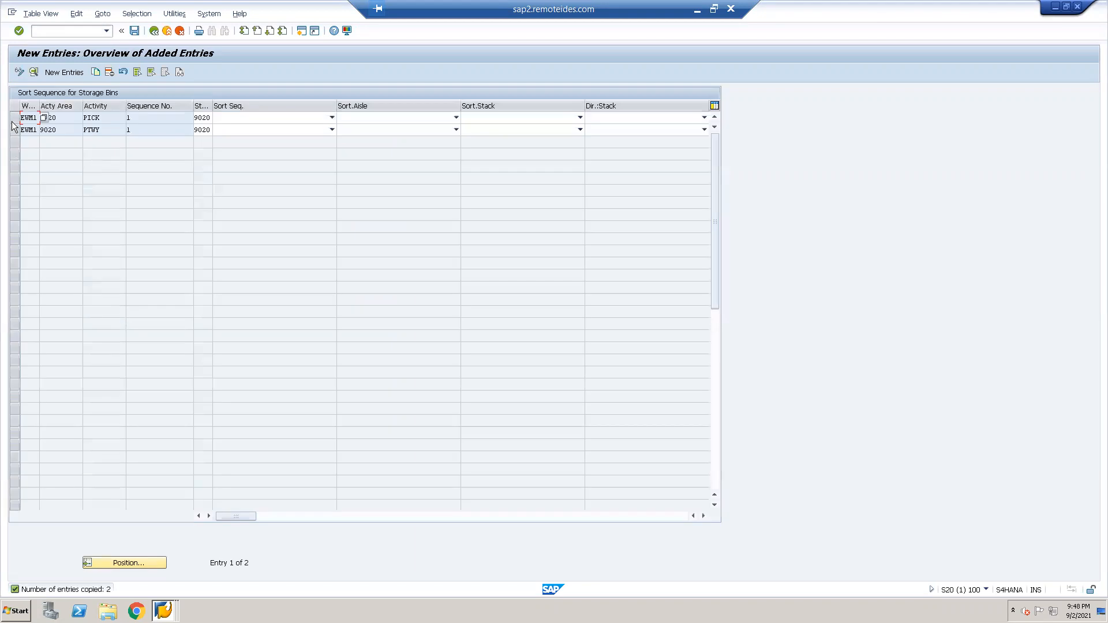
- Copy the area 9020 PICK and PTWY sort sequences, setting activity area 9030 and storage type 9030 for the PICK entry
left_click(16, 118)
left_click(15, 131)
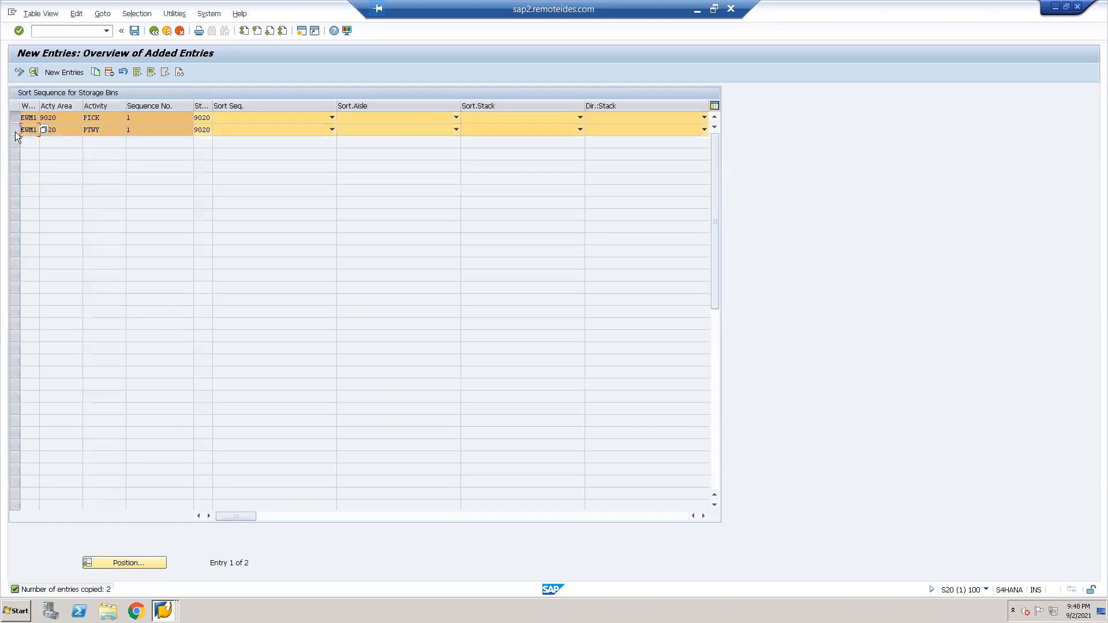
left_click(95, 73)
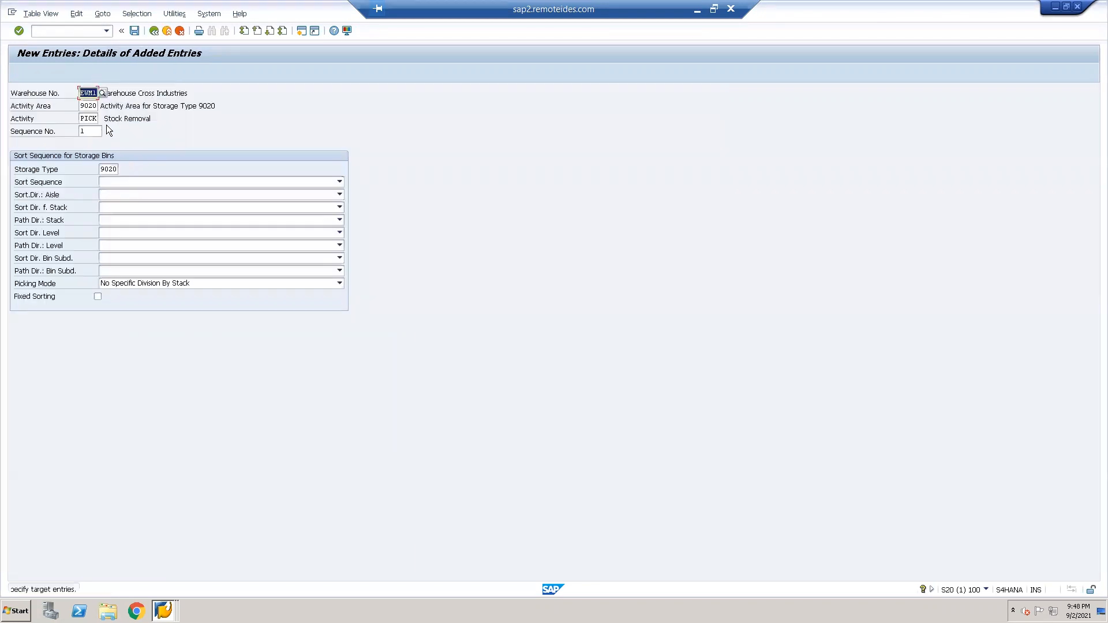
left_click(103, 106)
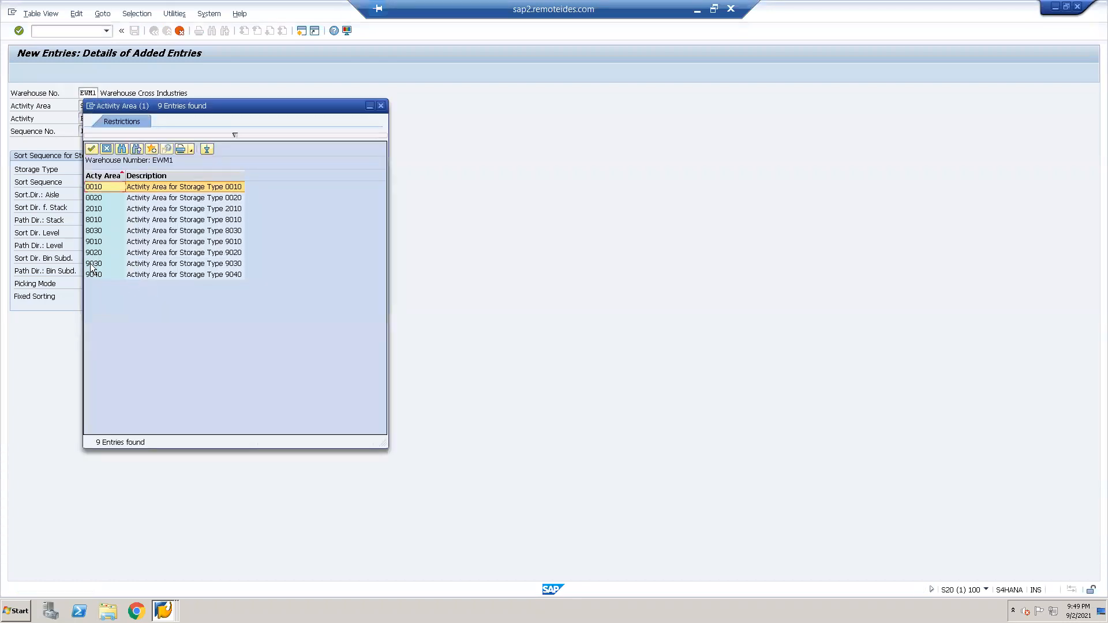
double_click(94, 264)
left_click(111, 169)
left_click(122, 168)
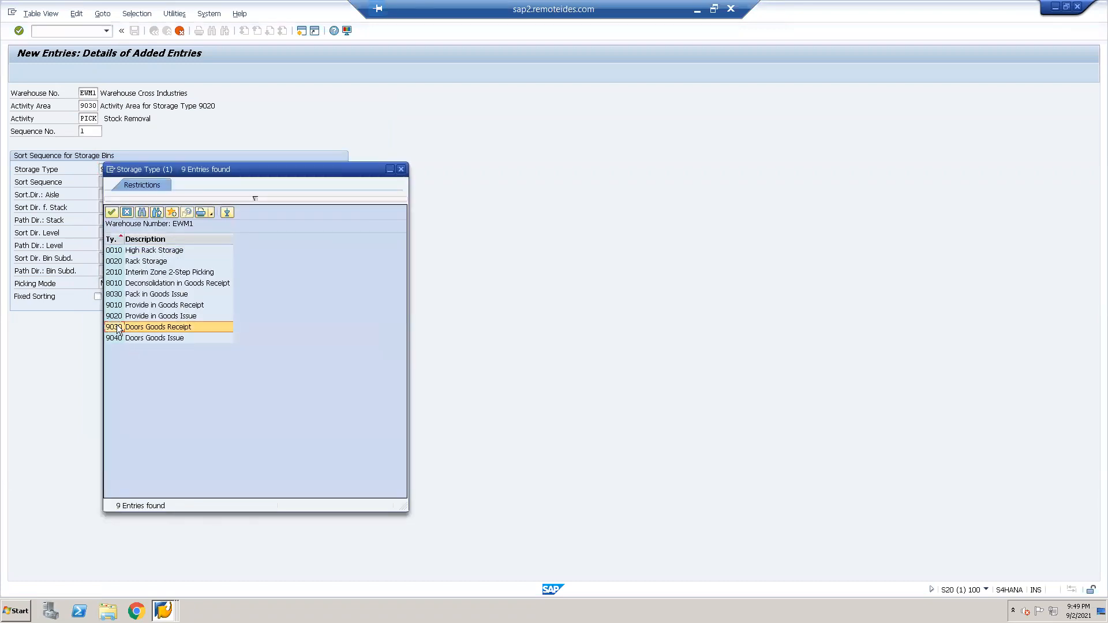
double_click(118, 328)
key("Return")
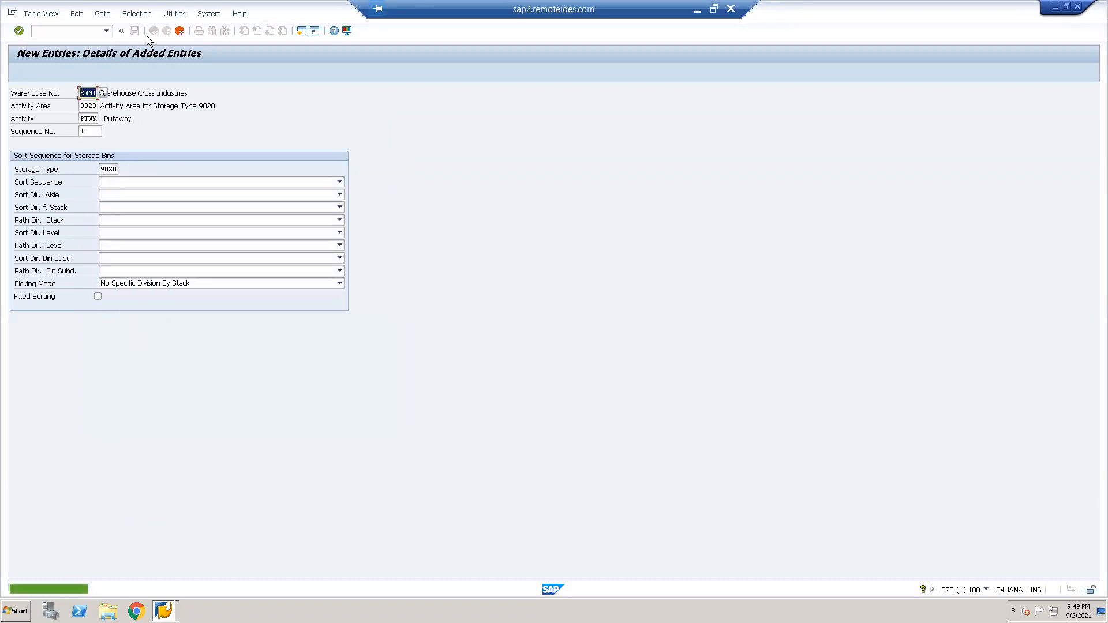
- Set activity area 9030 and storage type 9030 for the copied PTWY sort sequence, complete the copy and save
left_click(81, 105)
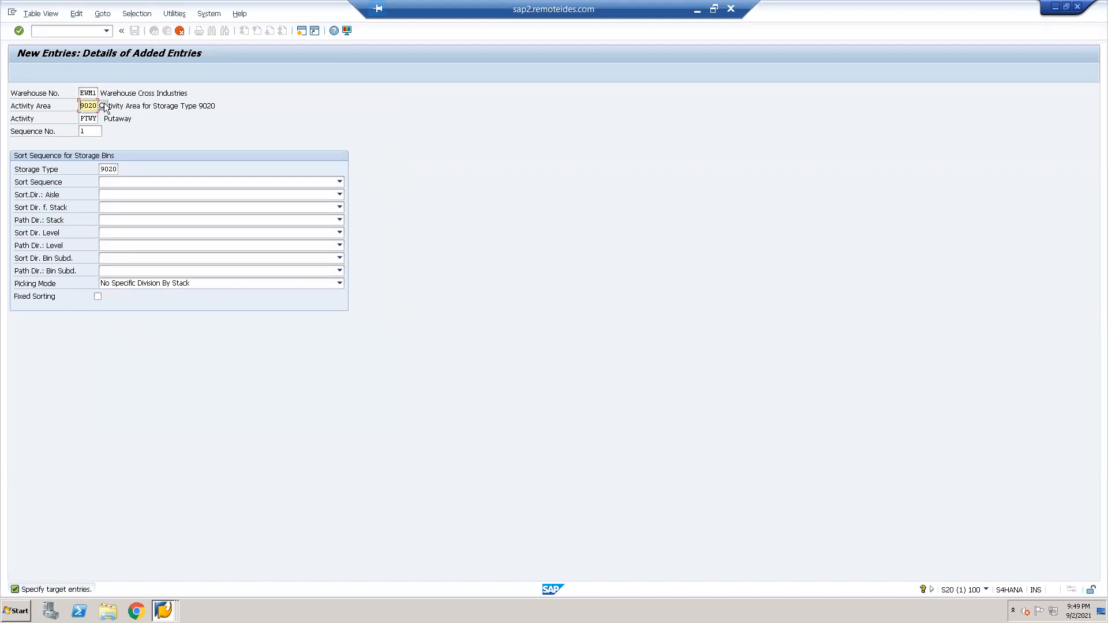
left_click(103, 106)
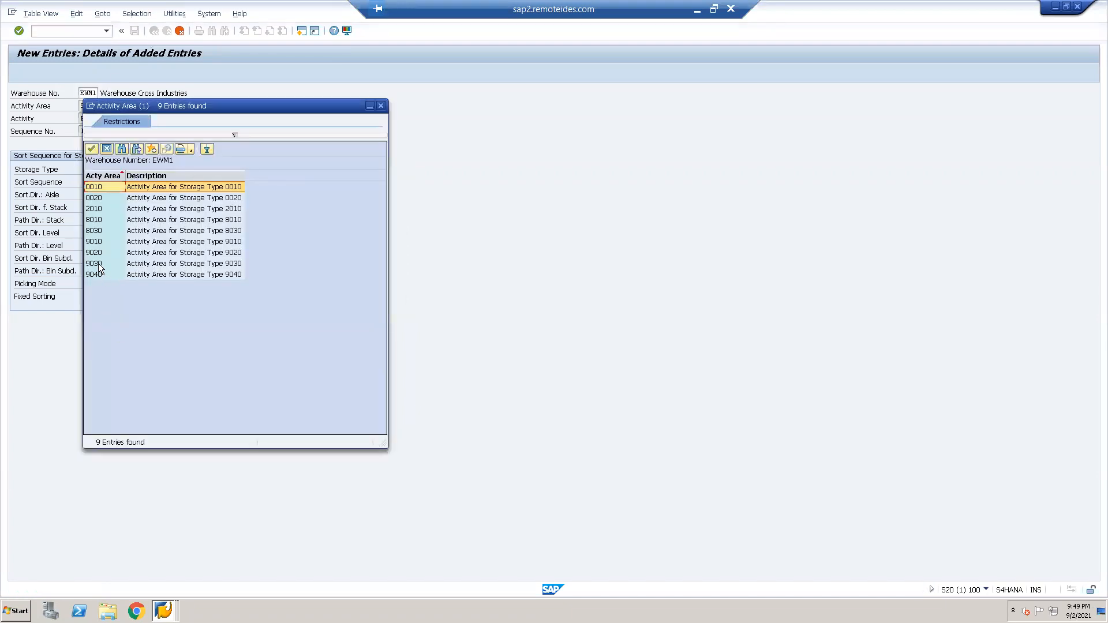
double_click(100, 268)
left_click(103, 169)
left_click(124, 168)
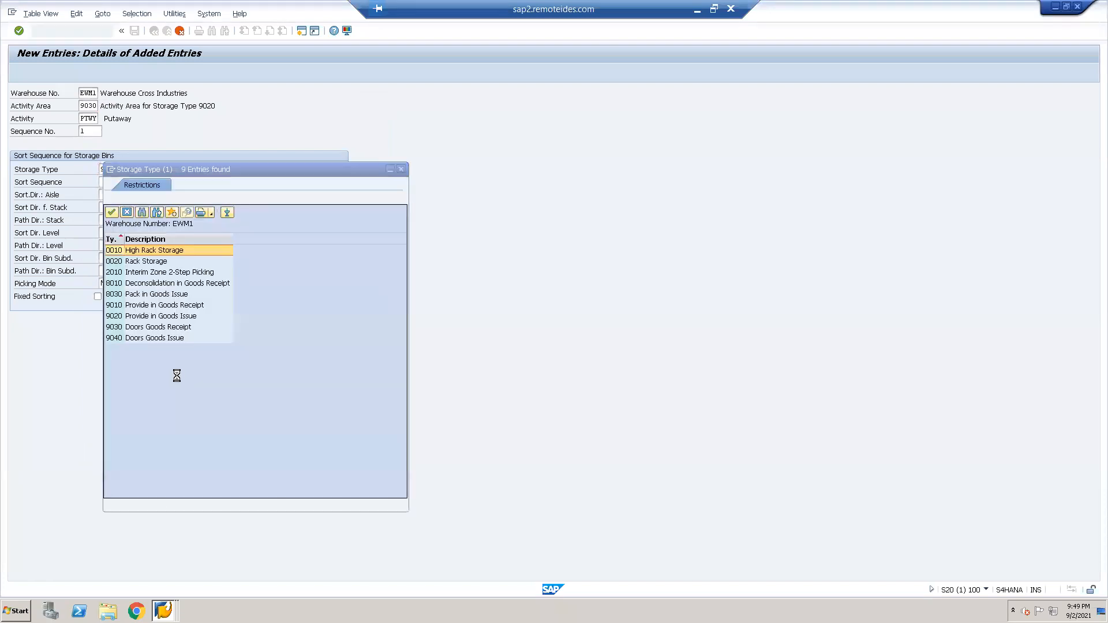
double_click(123, 326)
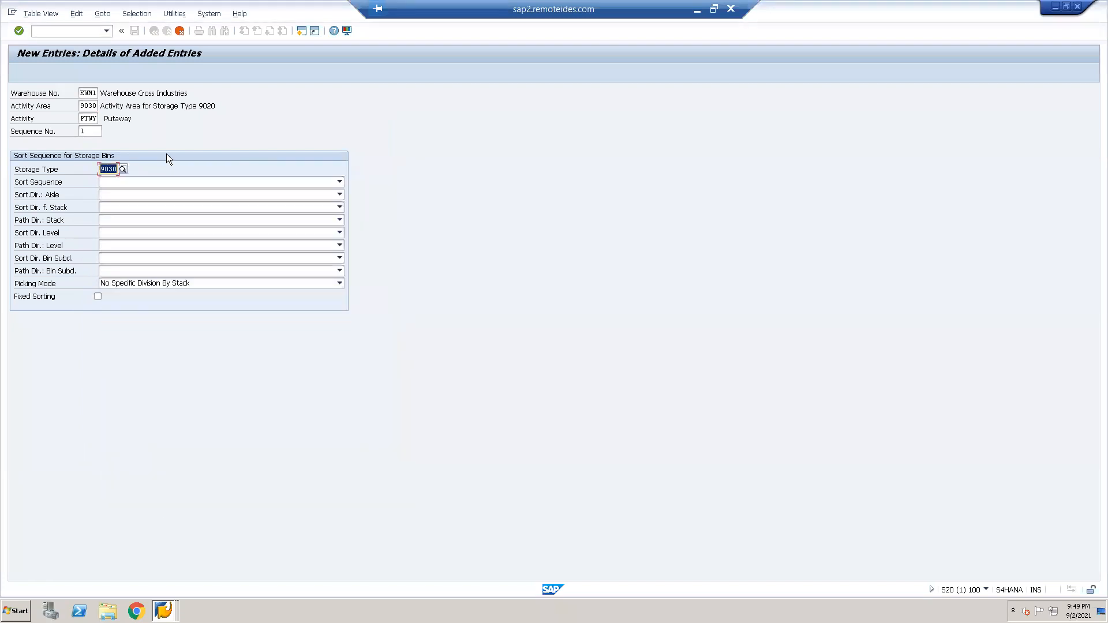
key("Return")
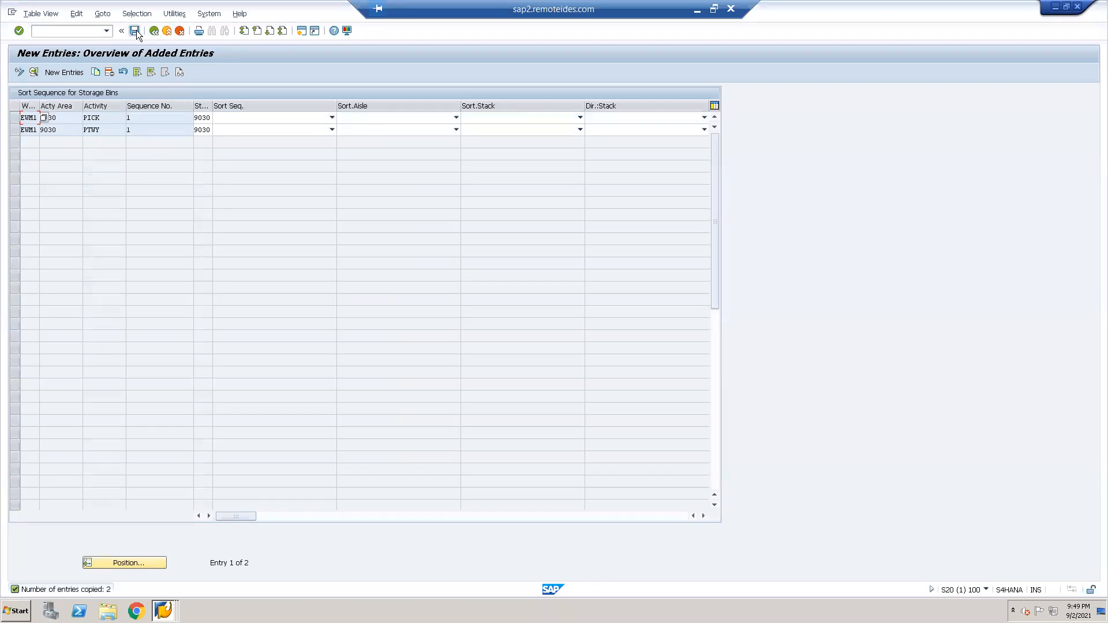
left_click(134, 30)
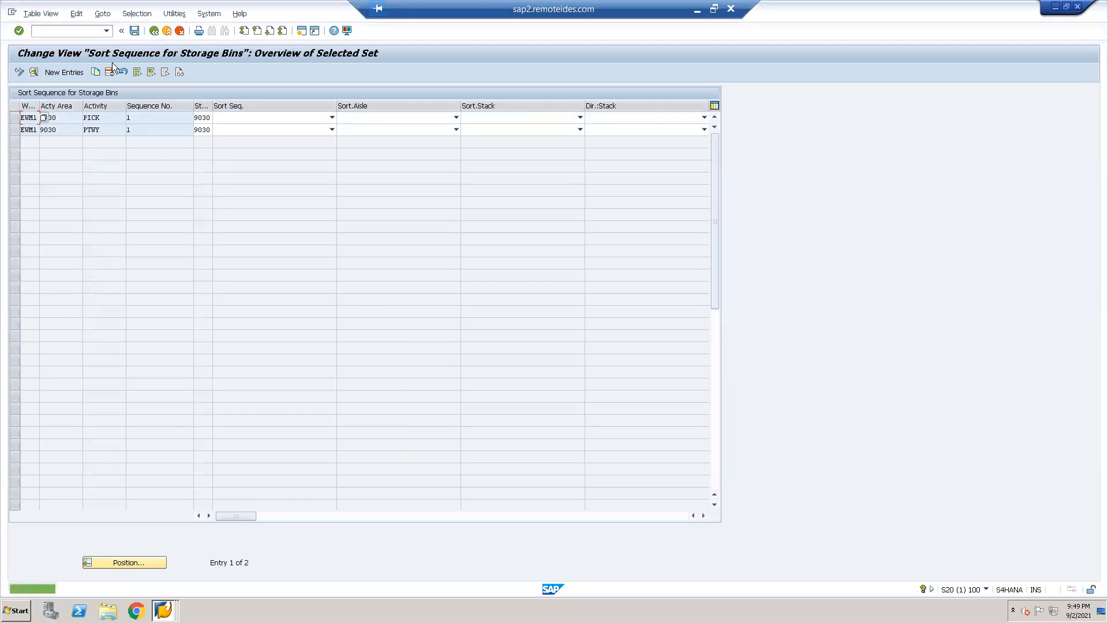
- Copy the area 9030 PICK and PTWY sort sequences, setting activity area 9040 and storage type 9040 for the PICK entry
left_click(15, 118)
left_click(16, 130)
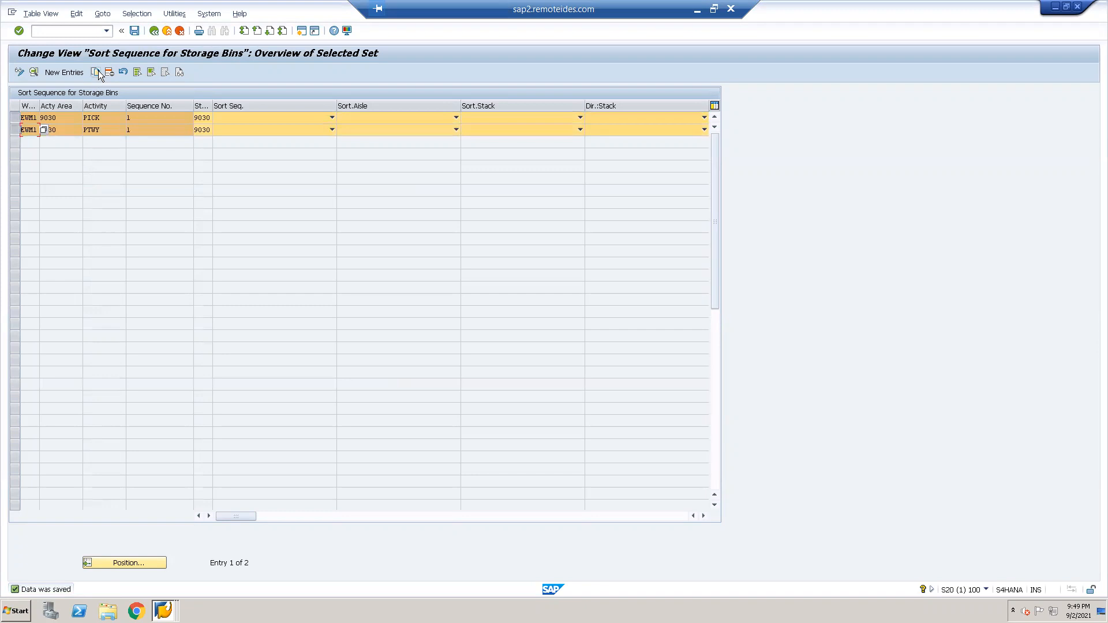
left_click(97, 71)
left_click(92, 107)
left_click(173, 155)
double_click(116, 279)
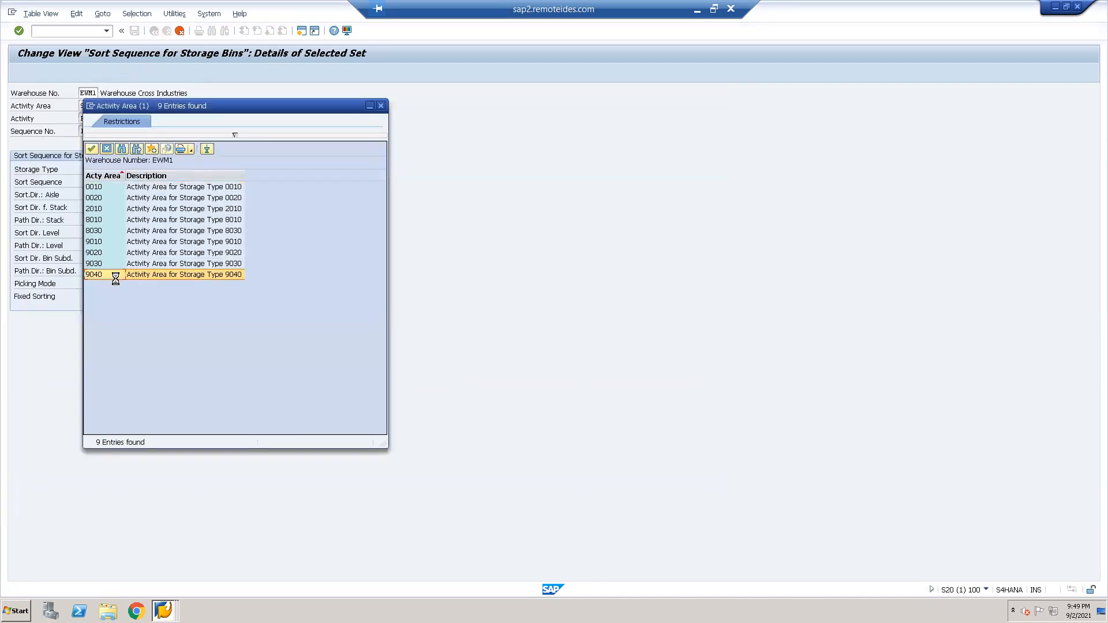
left_click(110, 169)
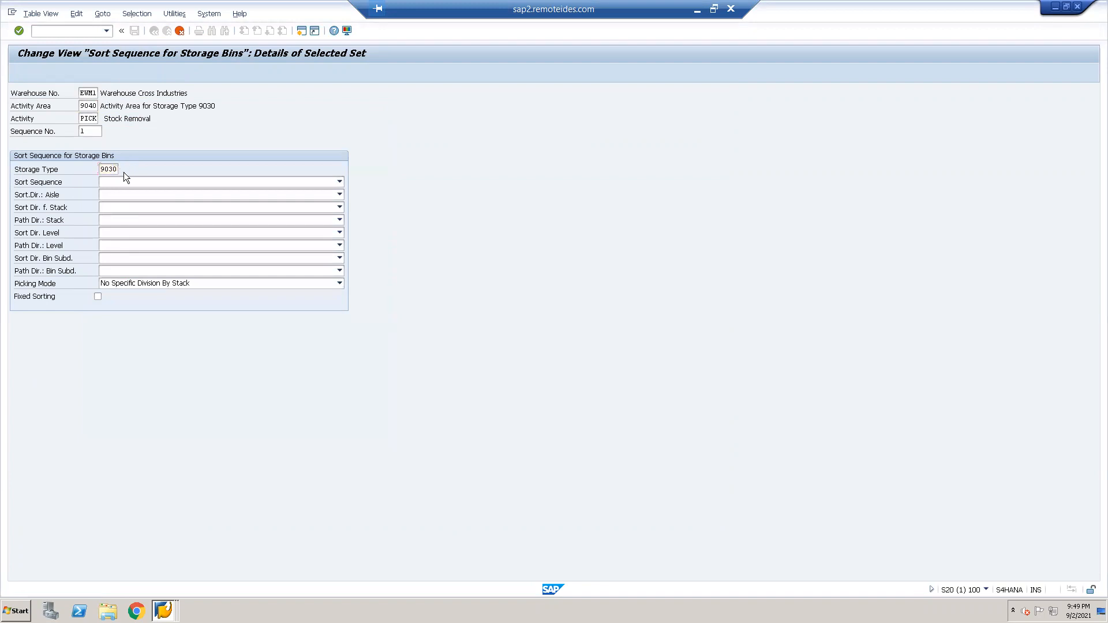
left_click(123, 171)
double_click(129, 336)
key("Return")
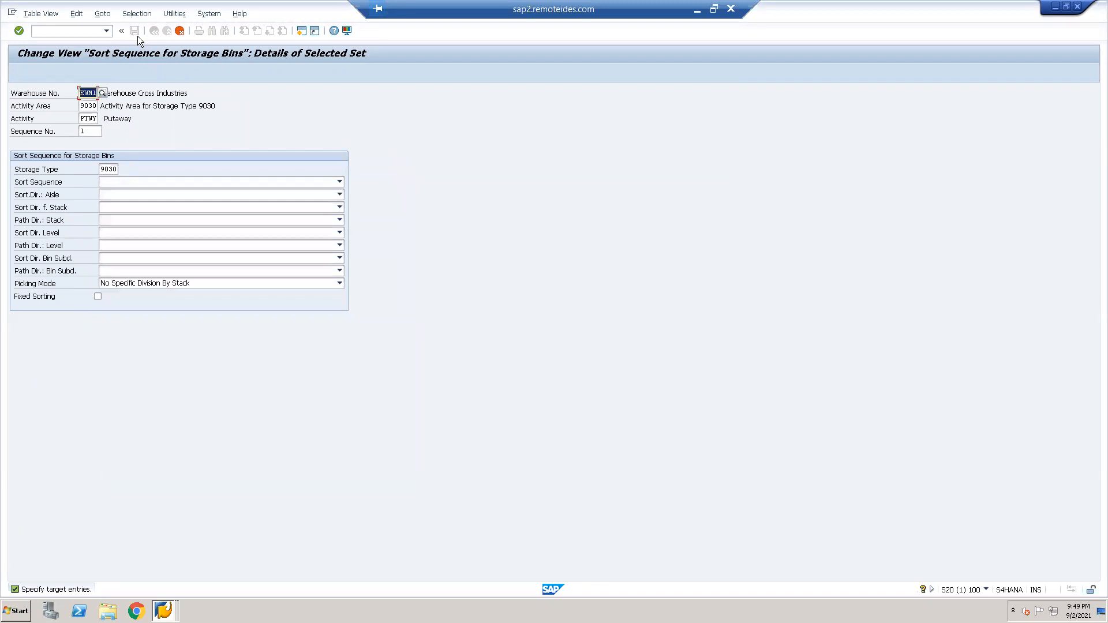
- Set activity area 9040 and storage type 9040 for the copied PTWY sort sequence, complete the copy and save
left_click(99, 106)
left_click(102, 105)
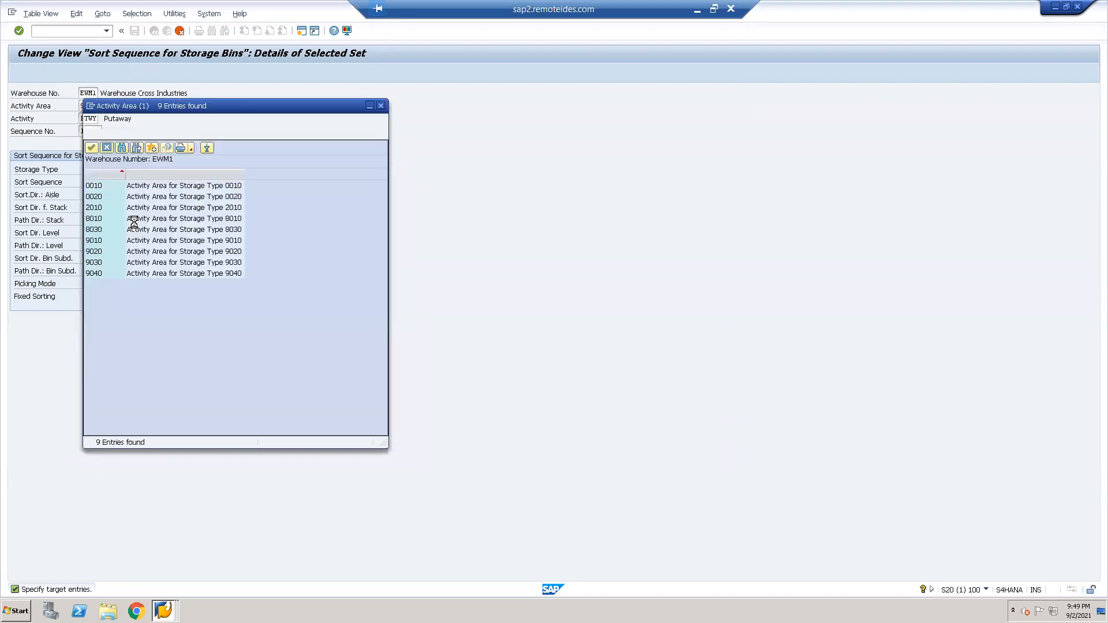
double_click(97, 274)
left_click(109, 170)
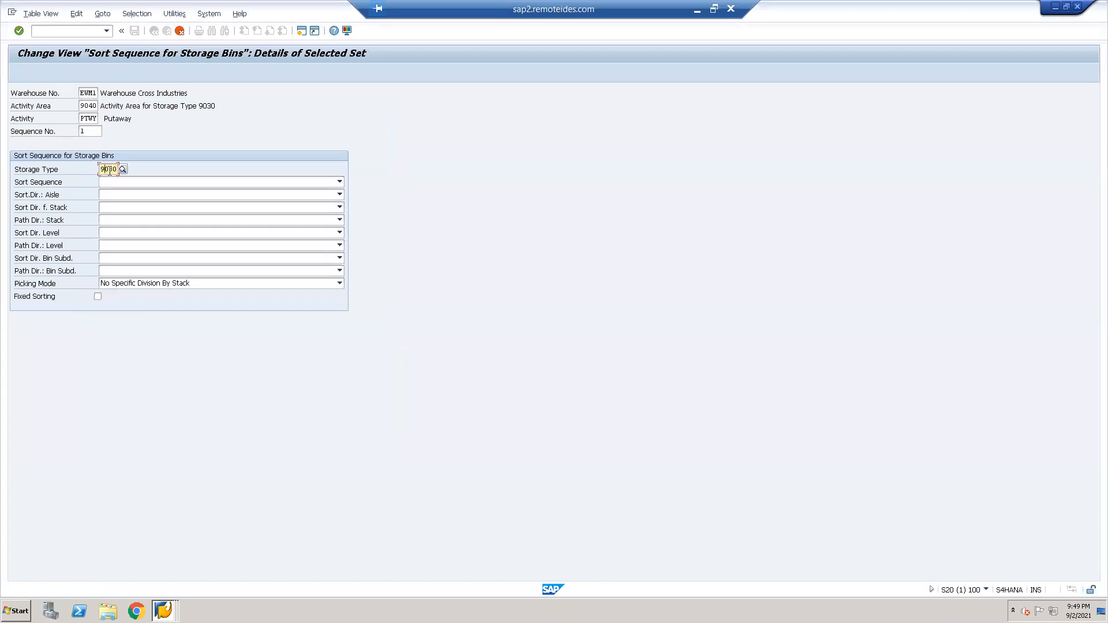
left_click(122, 169)
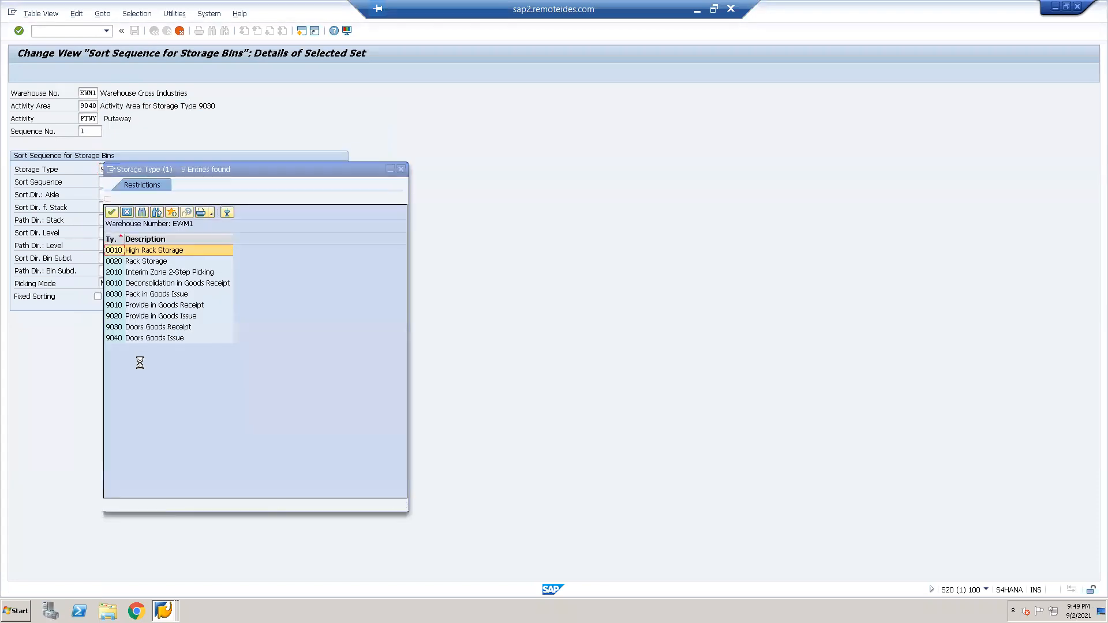
double_click(123, 339)
key("F3")
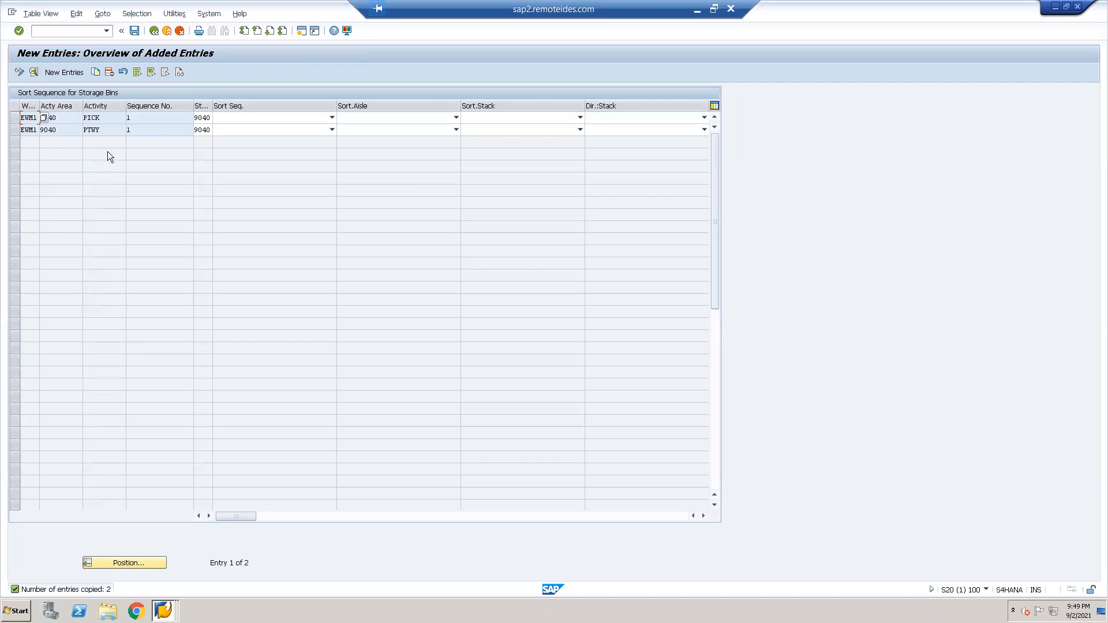
left_click(134, 31)
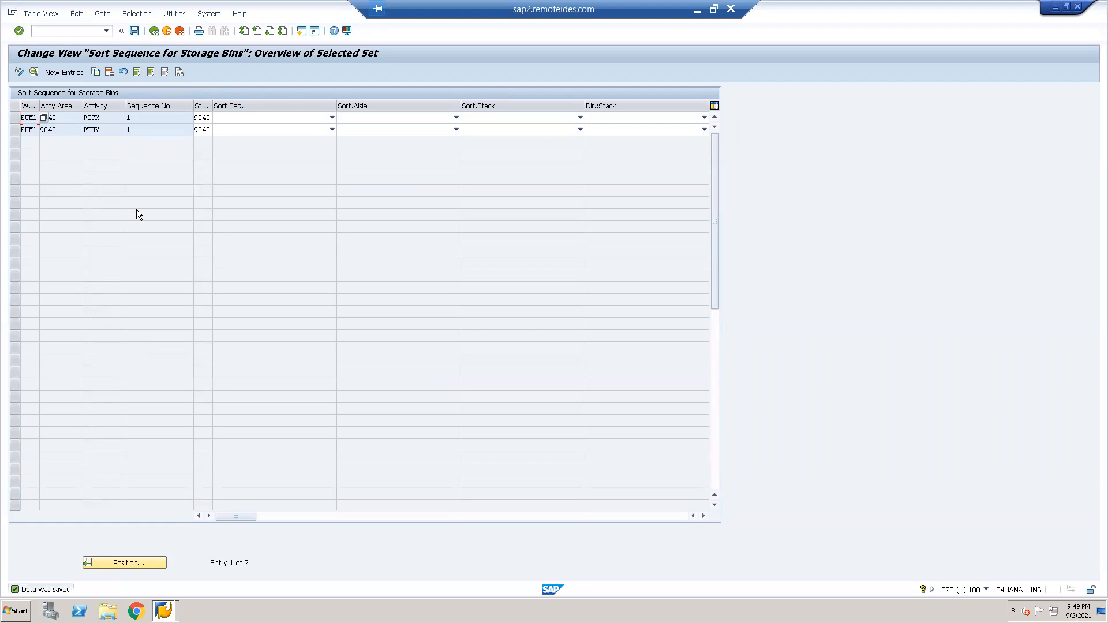
- Return to the full sort sequence overview and position the list at warehouse EWM1
left_click(155, 30)
left_click(135, 563)
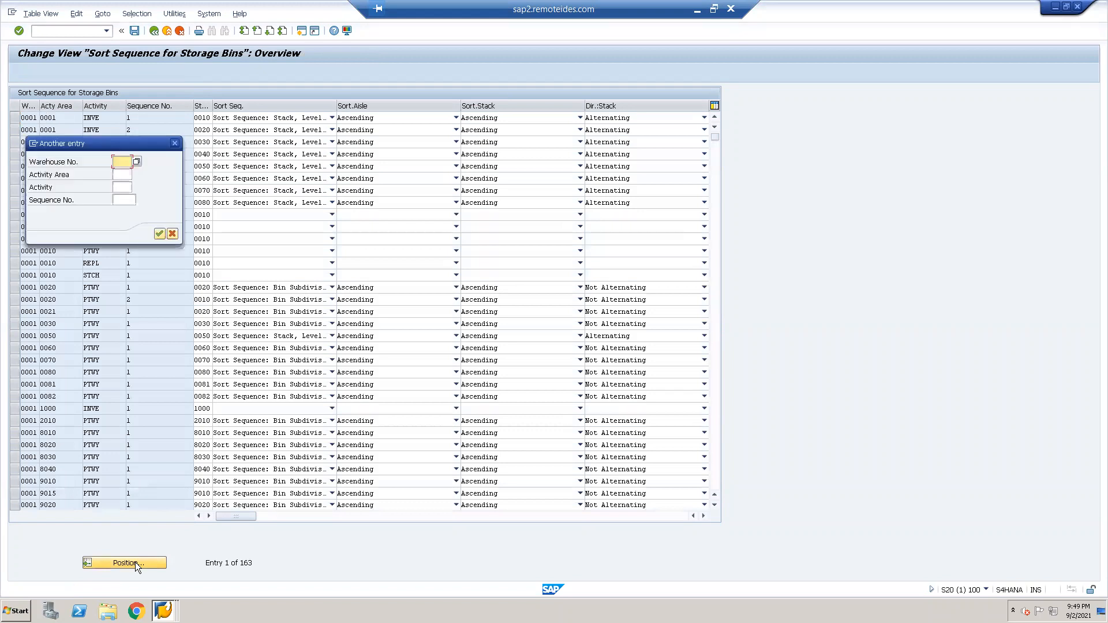
type("ewm1")
key("Return")
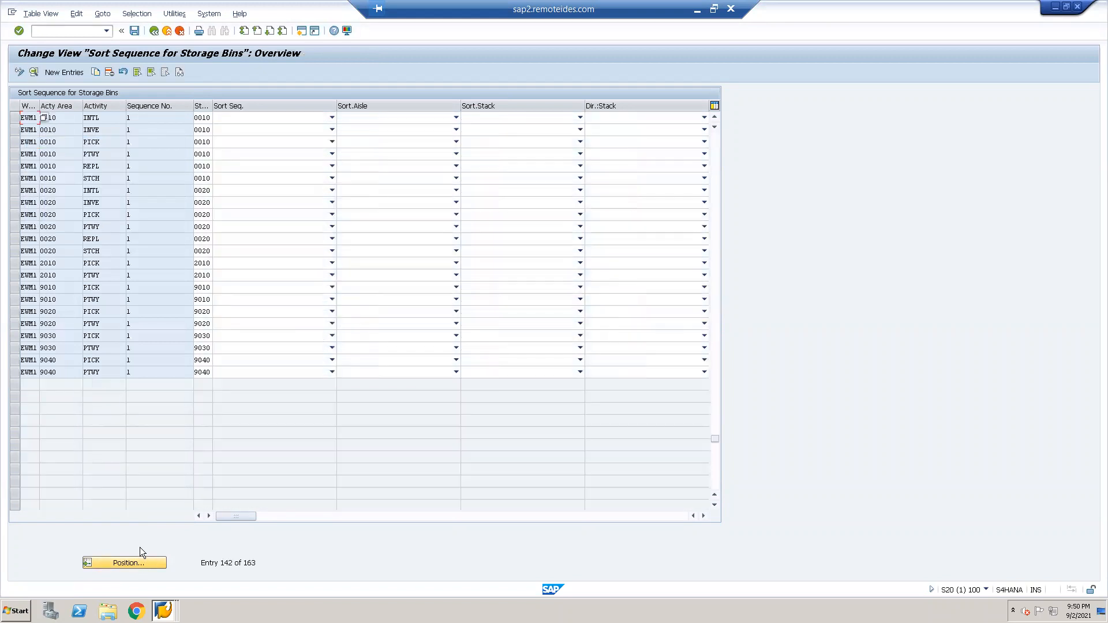
- Copy the EWM1 area 0010 INTL, PICK and PTWY sort sequences, setting activity area 8010 and storage type 8010 for the INTL entry
left_click(16, 120)
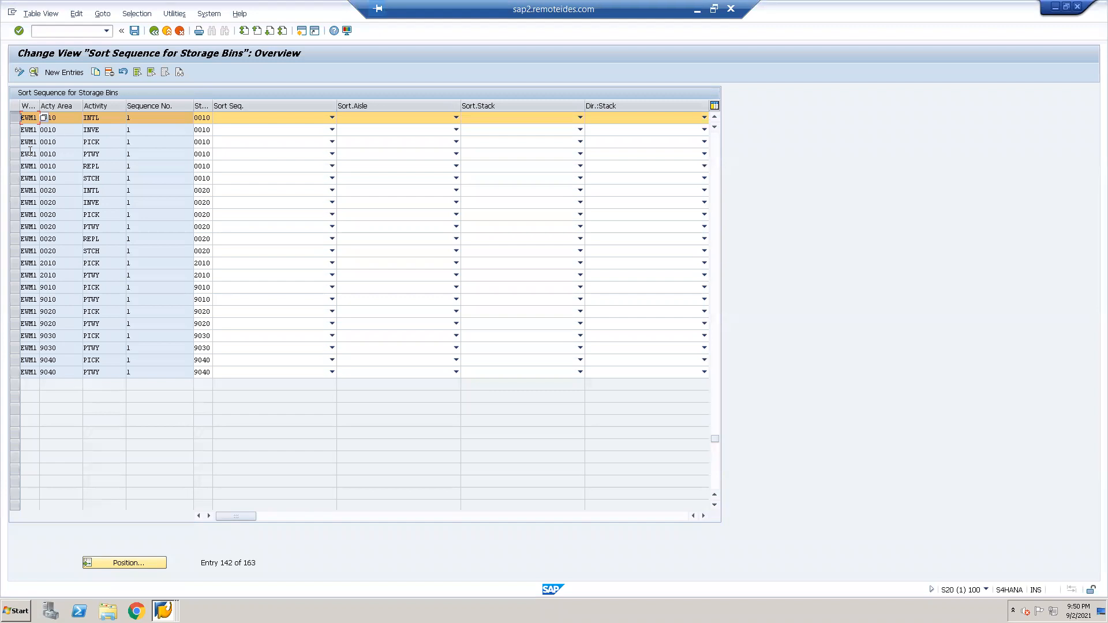
left_click(15, 142)
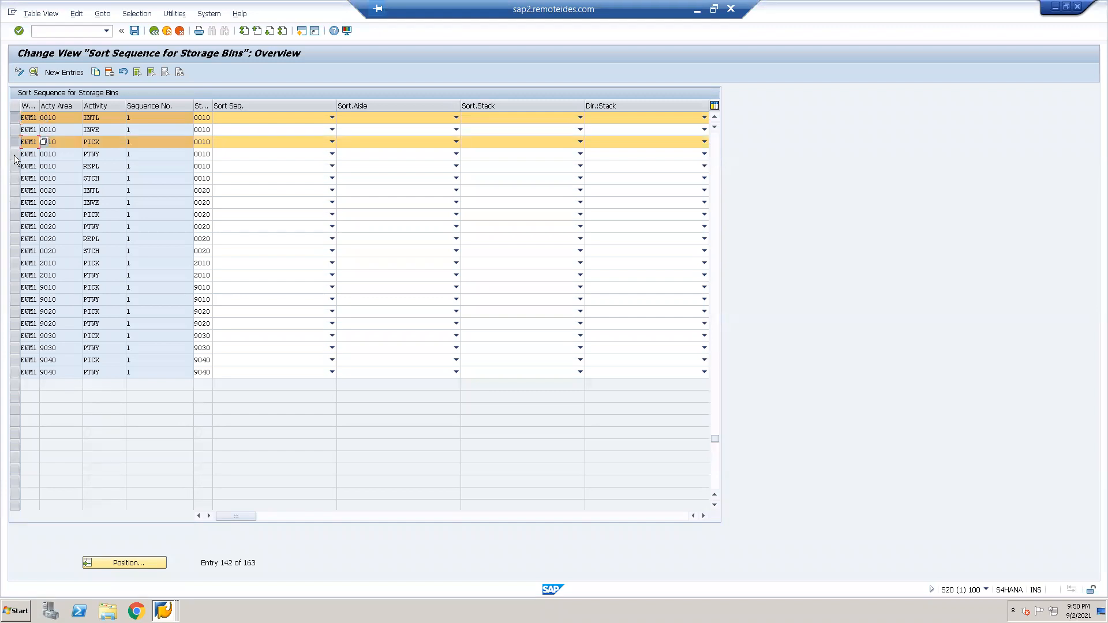
left_click(15, 156)
left_click(94, 72)
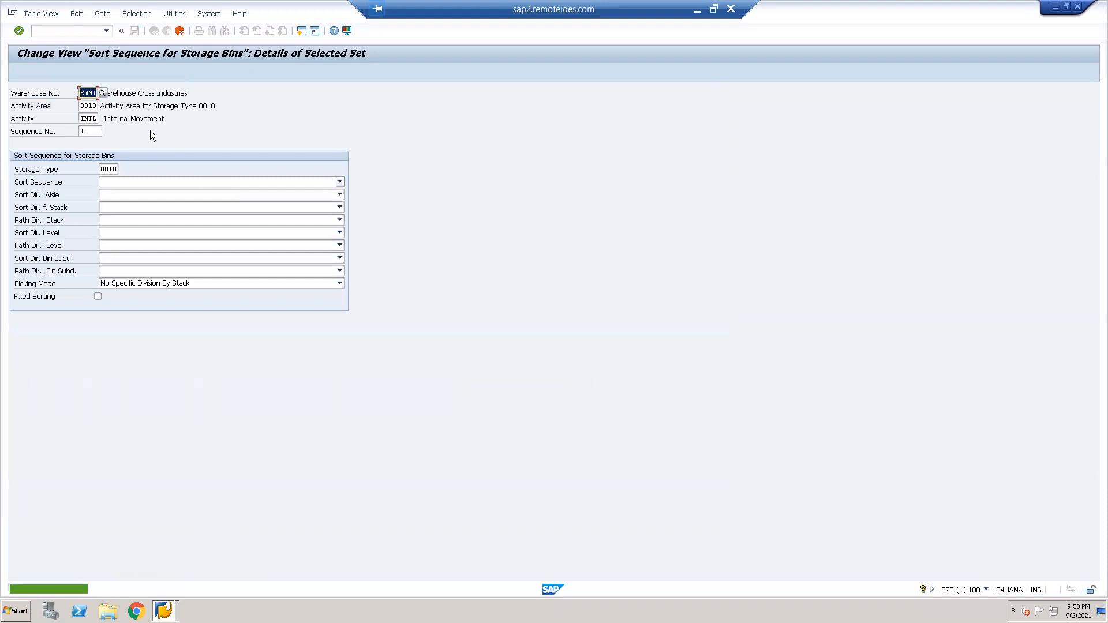
key("Tab")
key("F4")
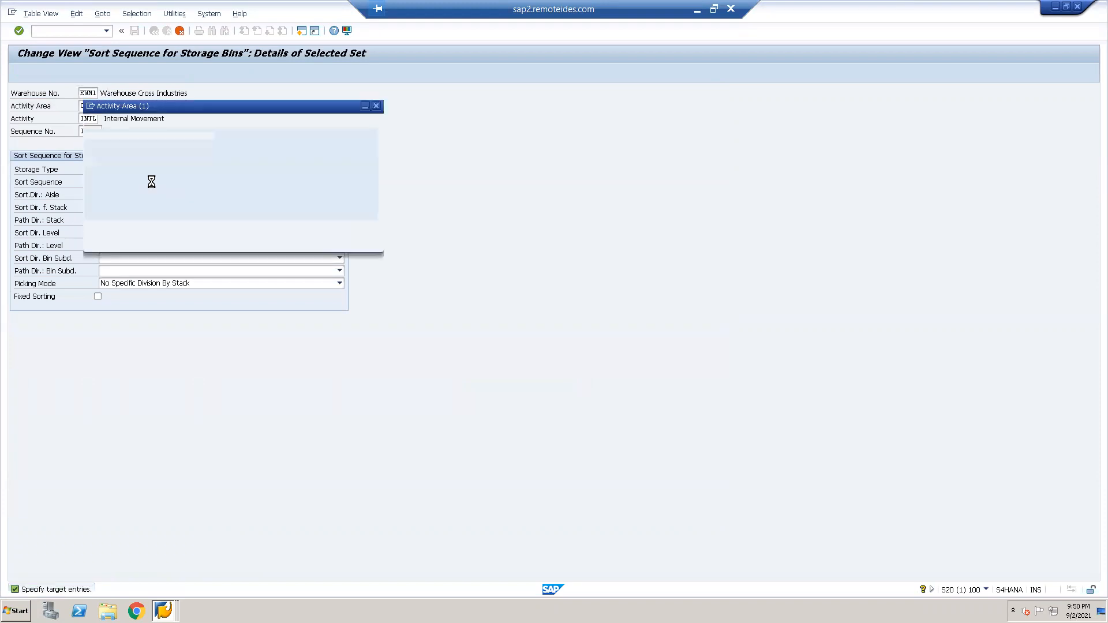
left_click(99, 221)
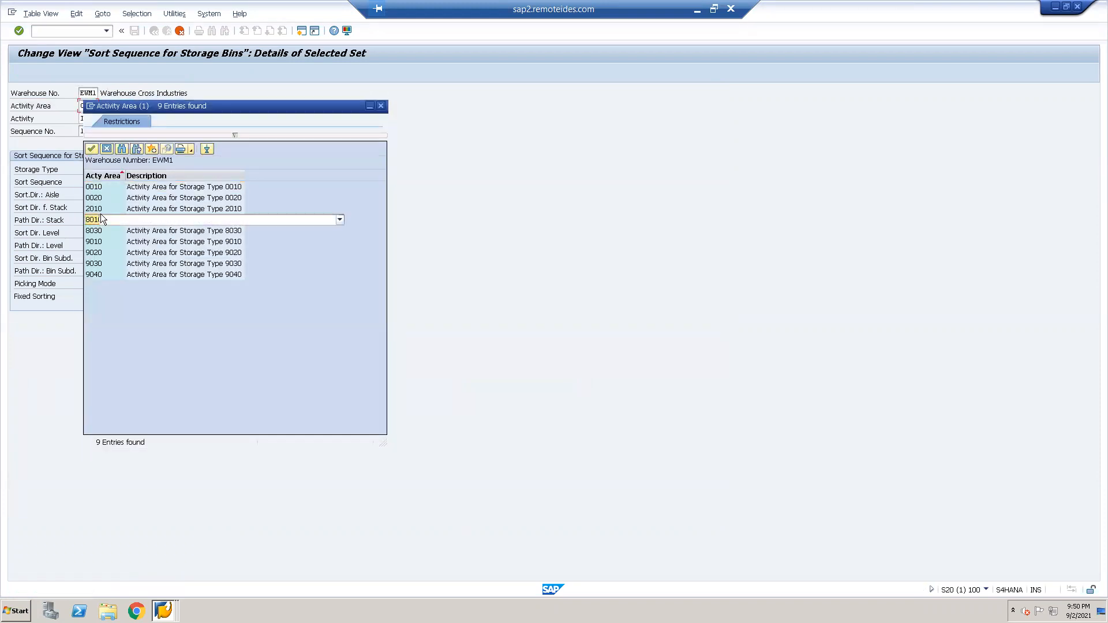
left_click(109, 169)
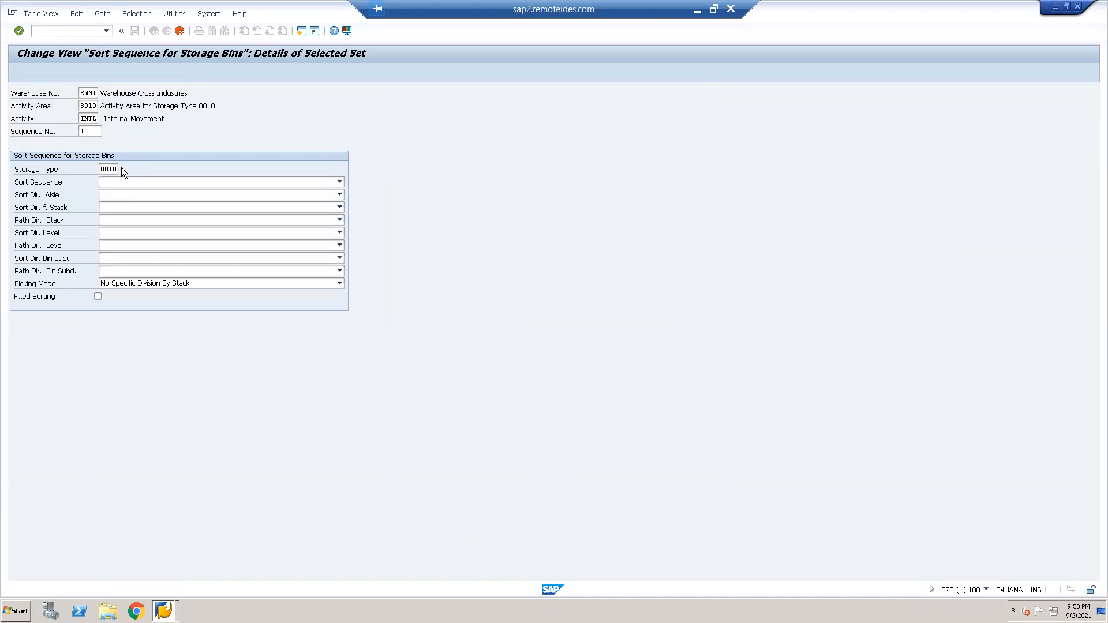
left_click(122, 169)
left_click(122, 283)
key("Return")
- Set activity area 8010 and storage type 8010 for the copied PICK sort sequence
left_click(101, 106)
double_click(95, 106)
type("8010")
key("Tab")
key("Tab")
key("Tab")
type("8")
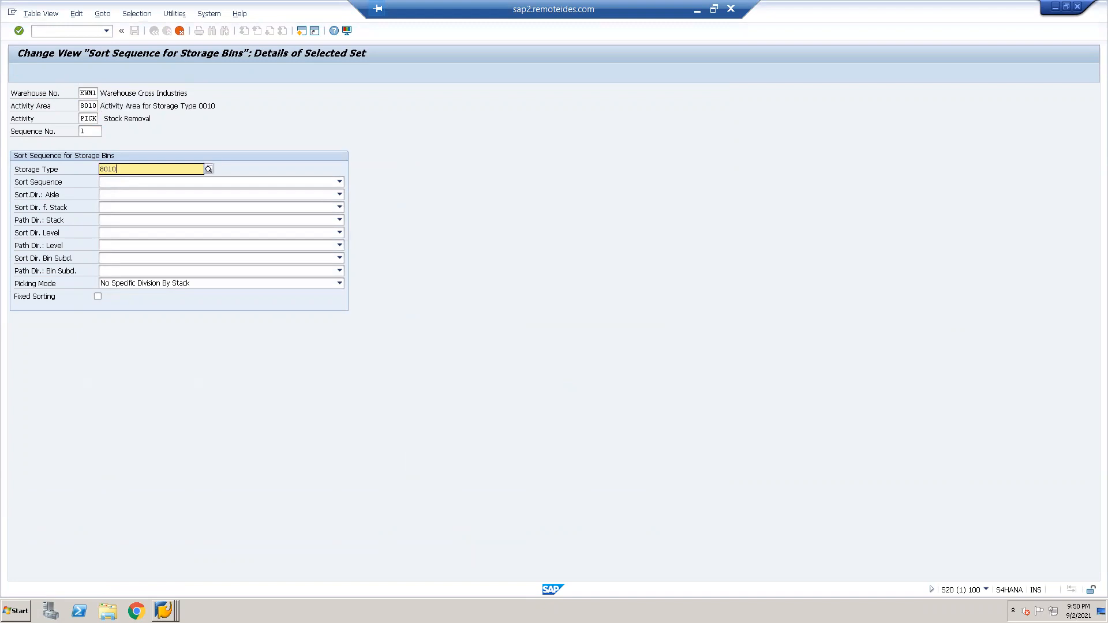
key("Return")
- Set activity area 8010 and storage type 8010 for the copied PTWY sort sequence, complete the copy and save
type("8010")
key("Tab")
key("Tab")
key("BackSpace")
type("8010")
key("Return")
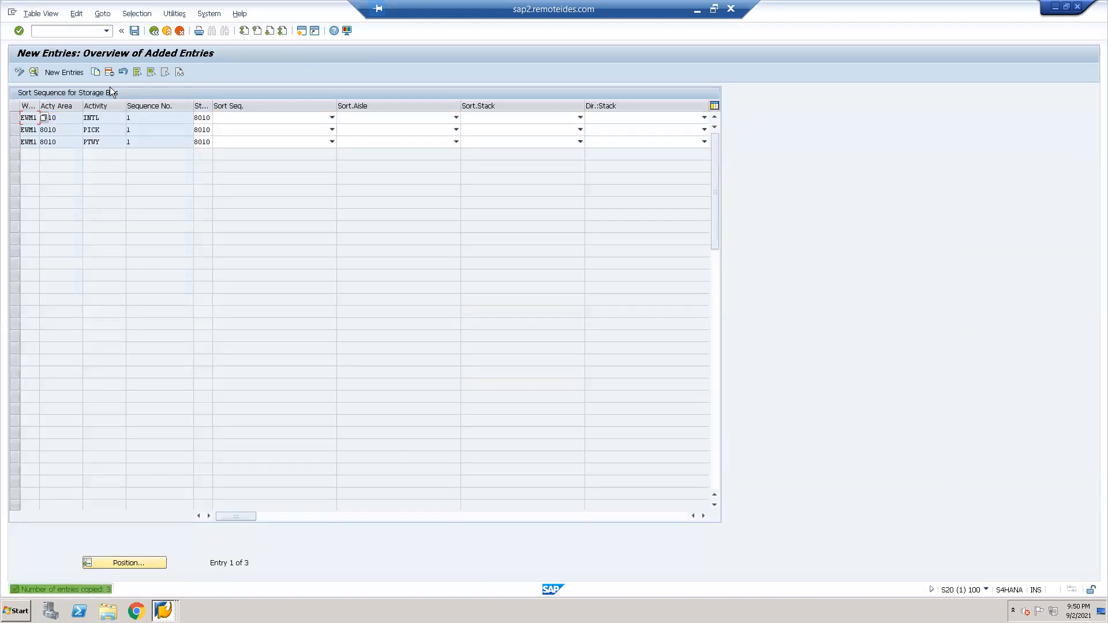
left_click(134, 30)
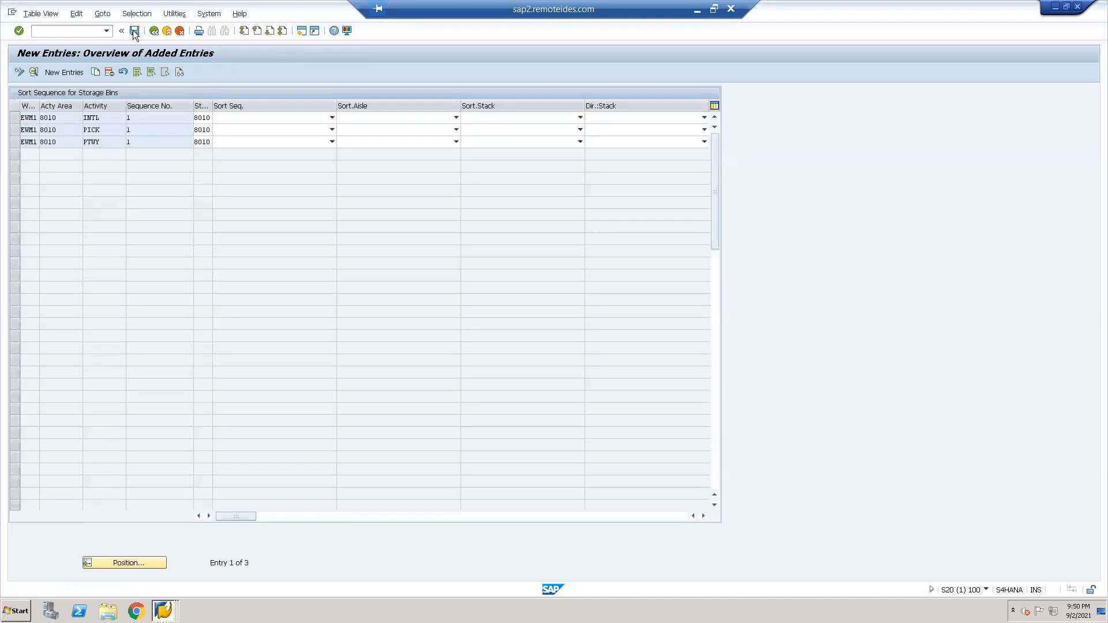
- Copy the area 8010 INTL, PICK and PTWY sort sequences, setting activity area 8030 for the INTL entry
left_click(15, 118)
left_click(15, 129)
left_click(15, 141)
left_click(97, 72)
left_click(91, 106)
key("BackSpace")
type("20")
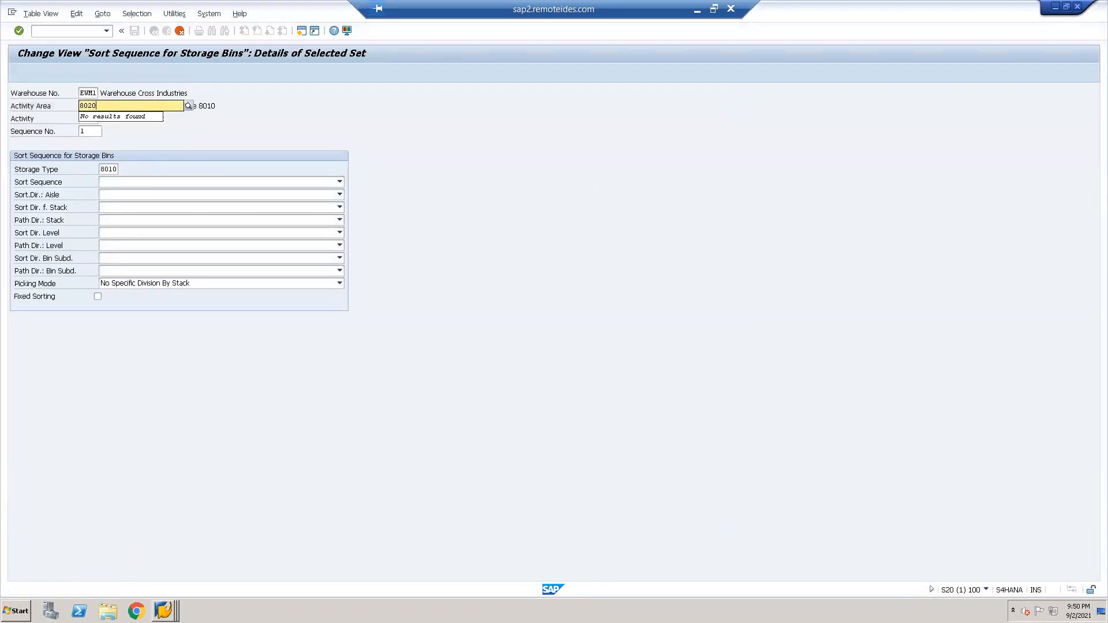
key("BackSpace")
type("30")
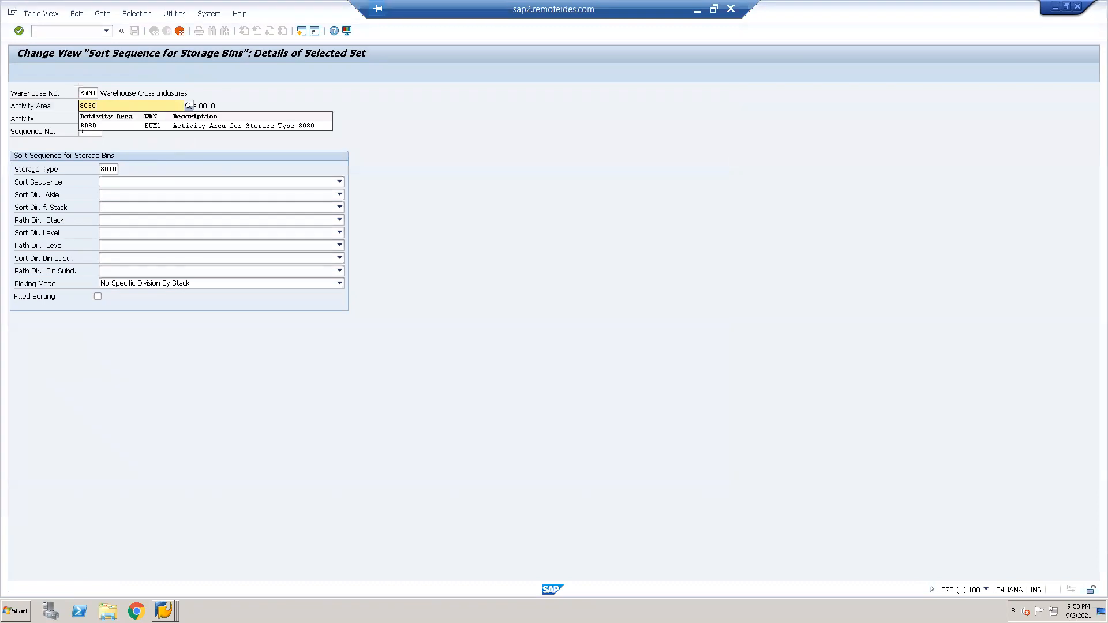
key("Return")
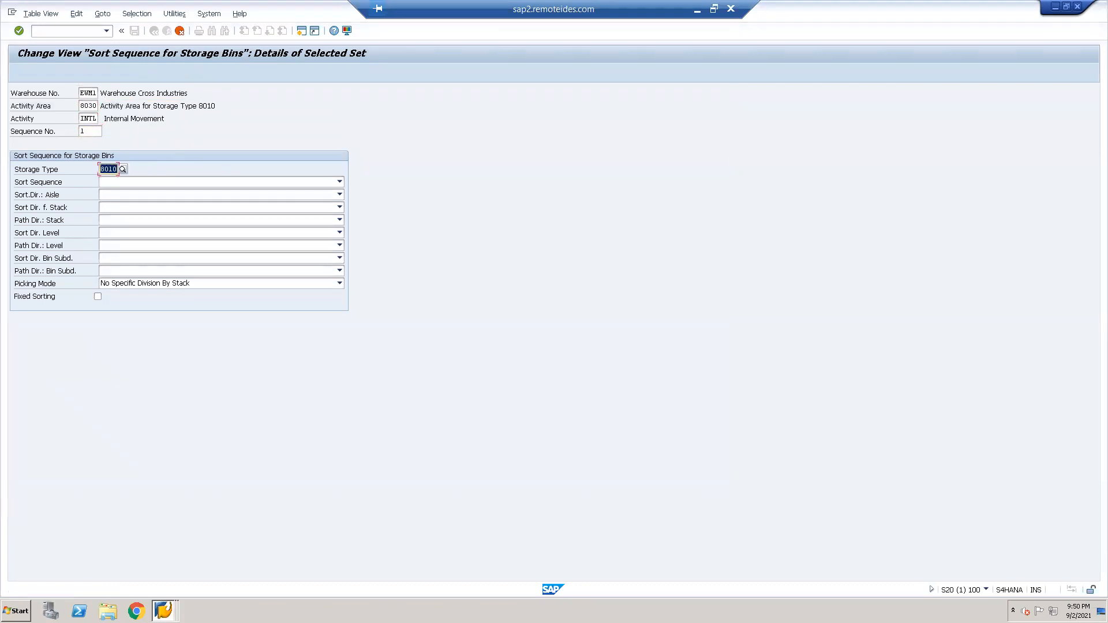
key("Return")
- Set storage type 8030 for the copied INTL sort sequence, and activity area 8030 and storage type 8030 for the copied PICK one
key("Tab")
type("8030")
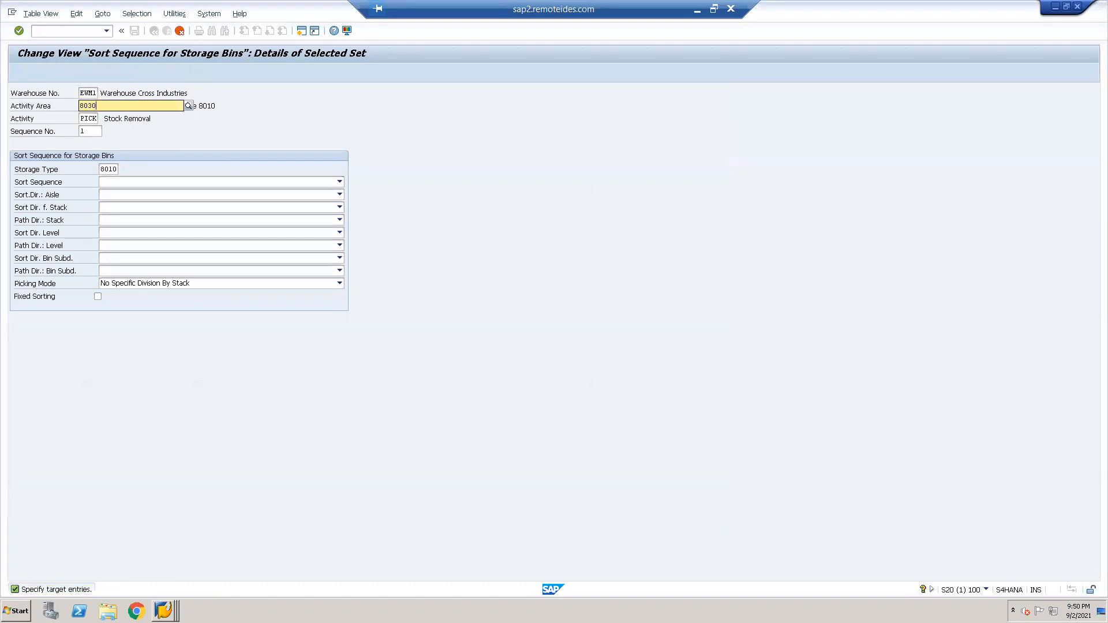
key("Return")
key("Tab")
key("Tab")
key("Tab")
type("8030")
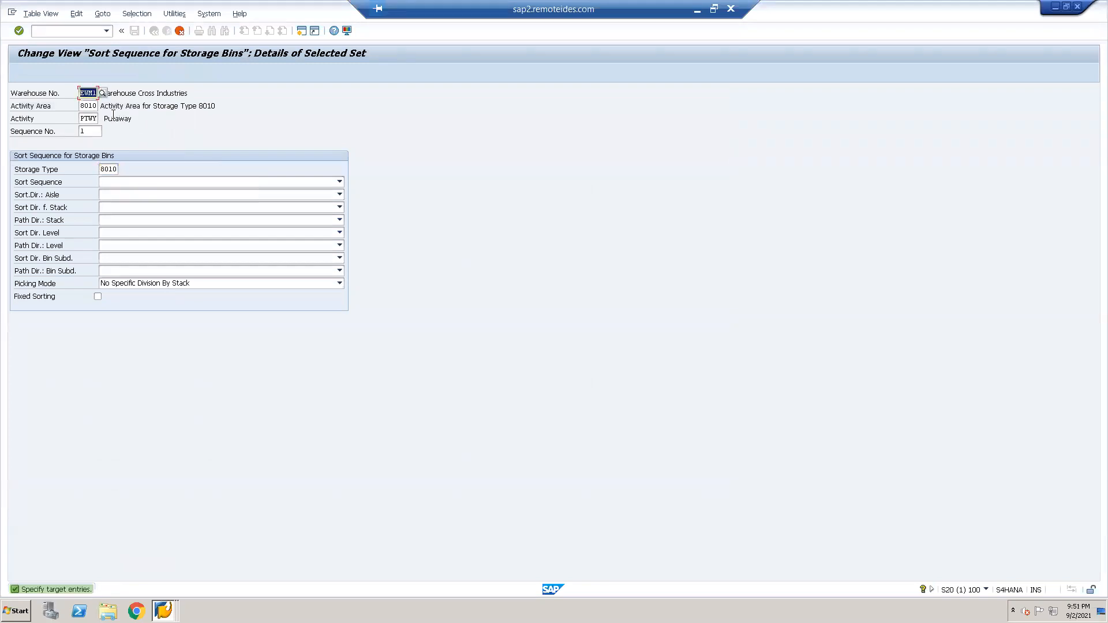
- Set activity area 8030 and storage type 8030 for the copied PTWY sort sequence
key("Tab")
type("8030")
key("Return")
key("Tab")
key("Tab")
key("Tab")
type("8030")
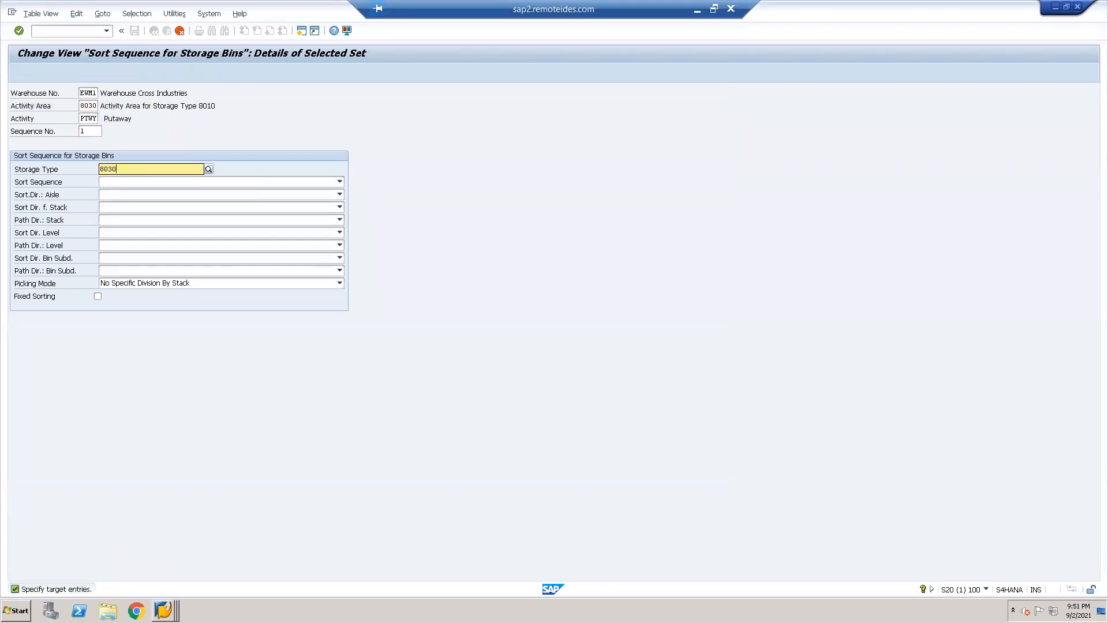
- Complete the copy, save the area 8030 sort sequences and return to the implementation guide with the Activity Areas node collapsed
key("Return")
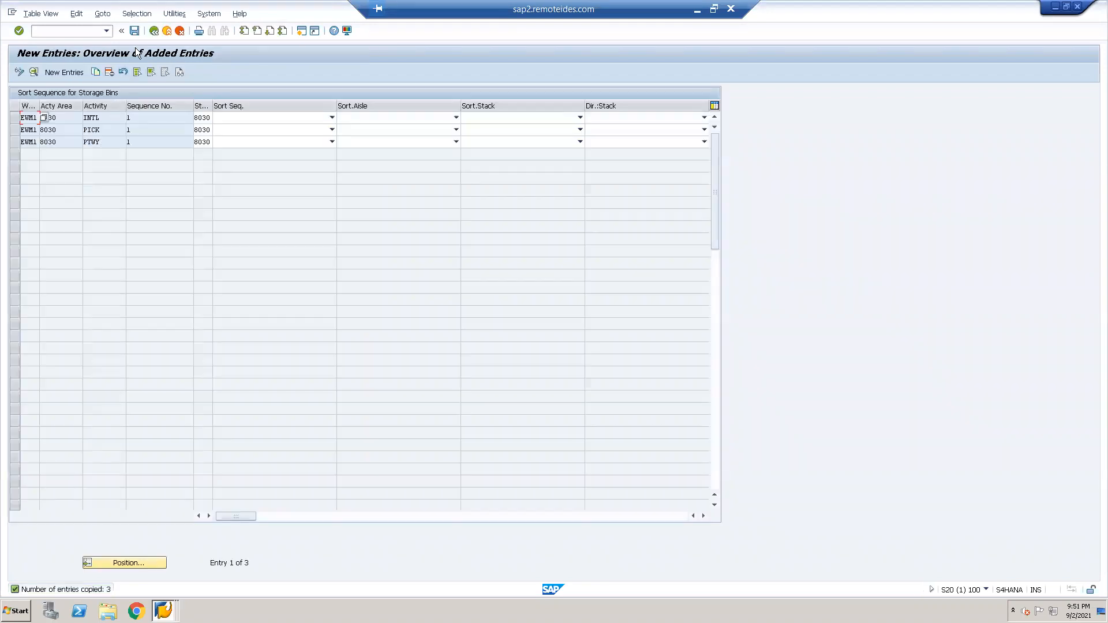
left_click(136, 30)
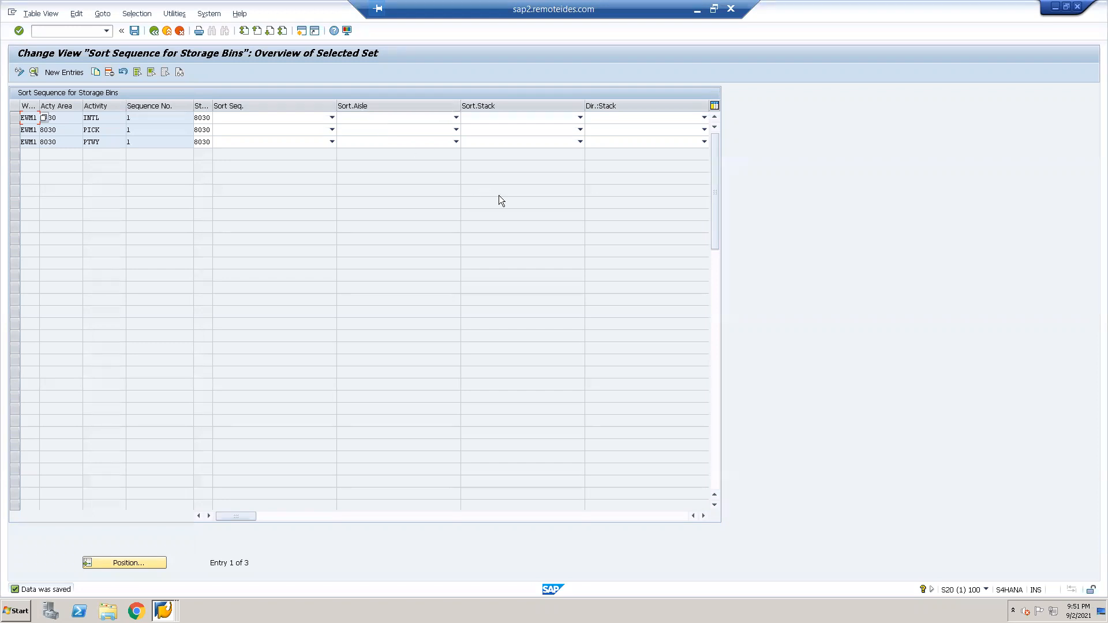
left_click(134, 32)
left_click(154, 31)
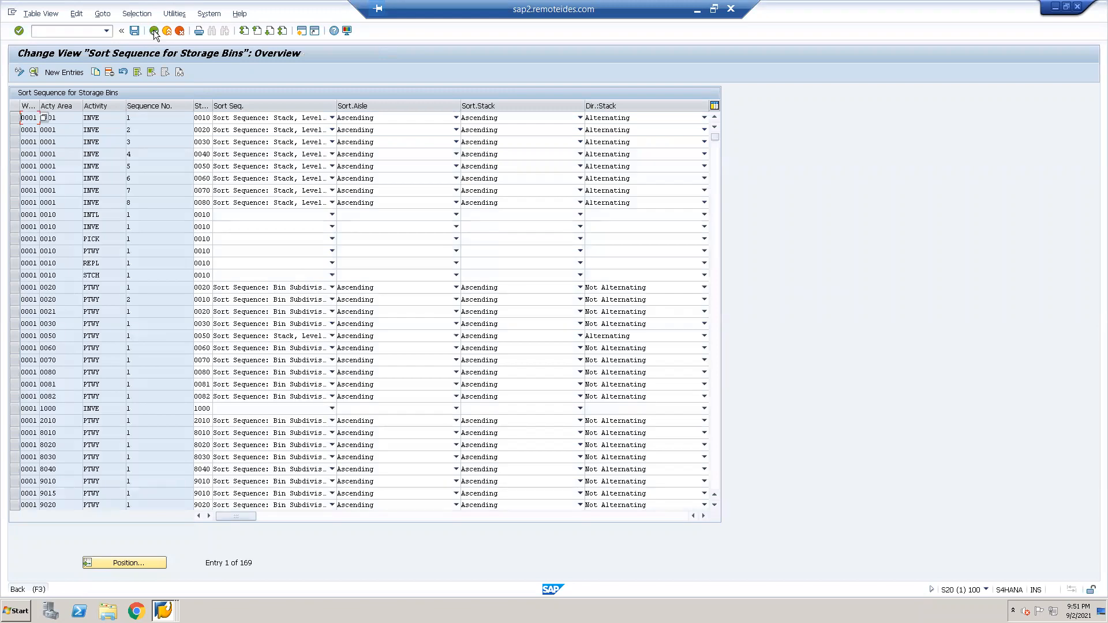
left_click(153, 30)
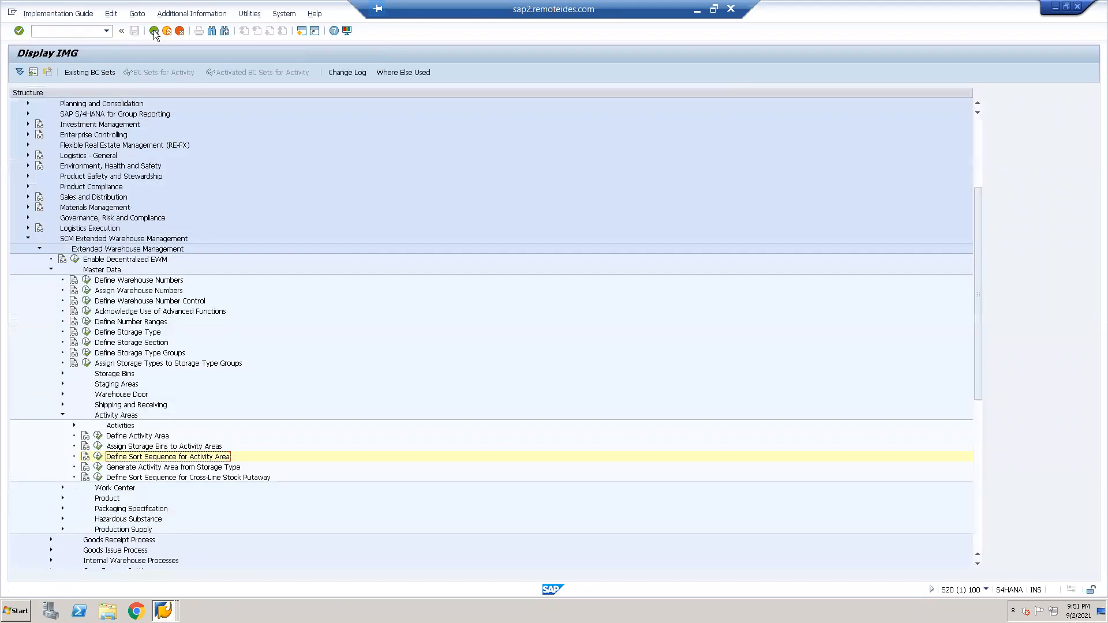
left_click(62, 415)
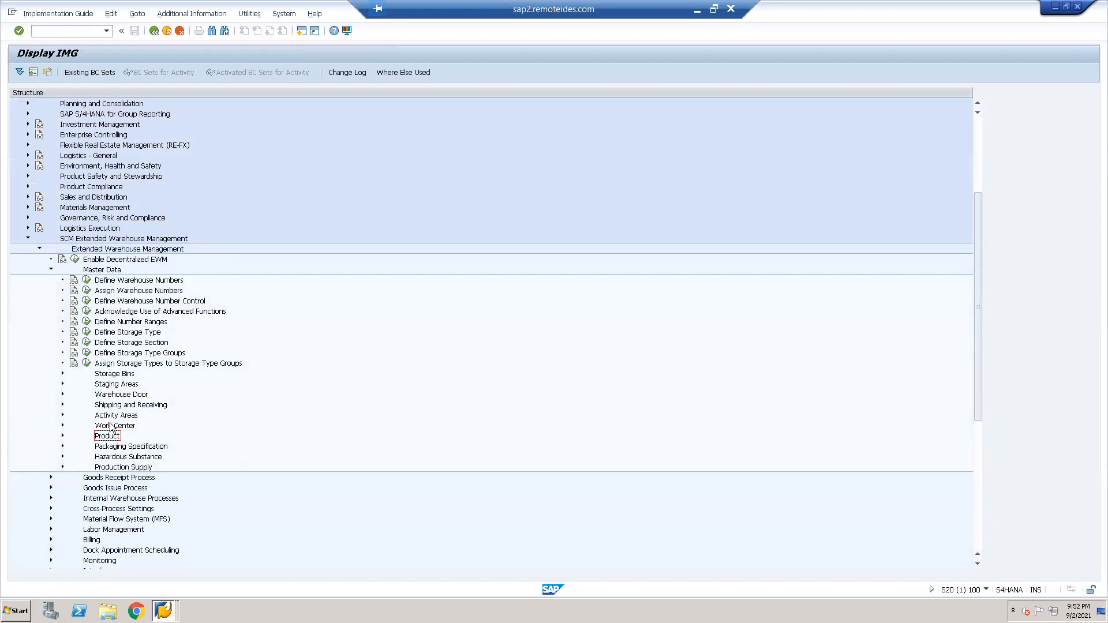
- Run /n/scwm/ls03 in a new session and check the activity areas of storage bin GI_ZONE in warehouse EWM1
left_click(304, 31)
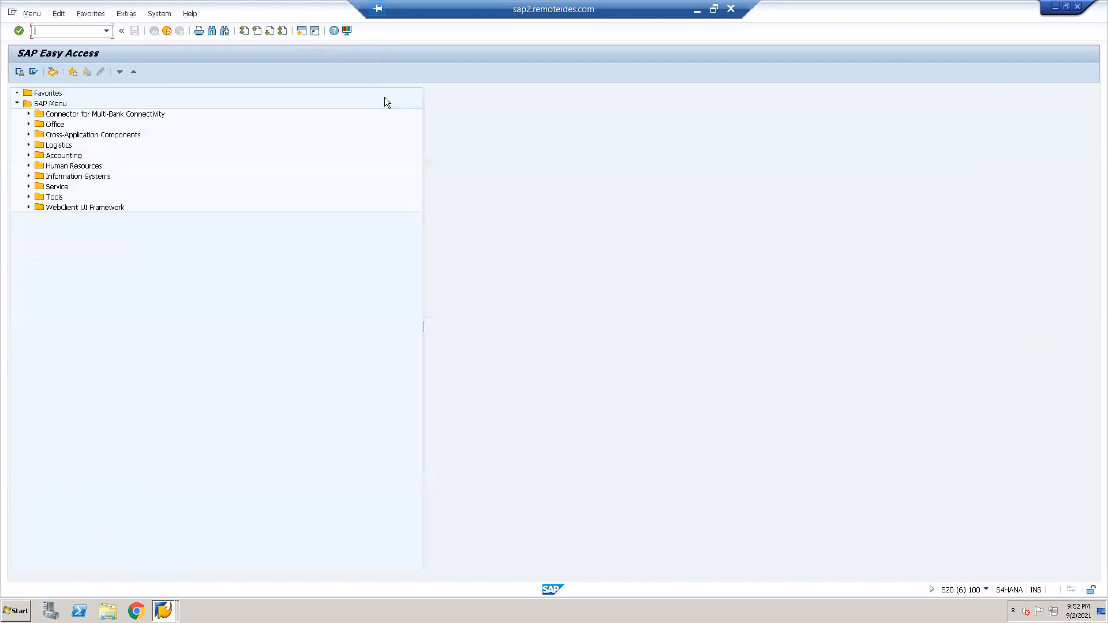
type("/n/scwm/ls03")
key("Return")
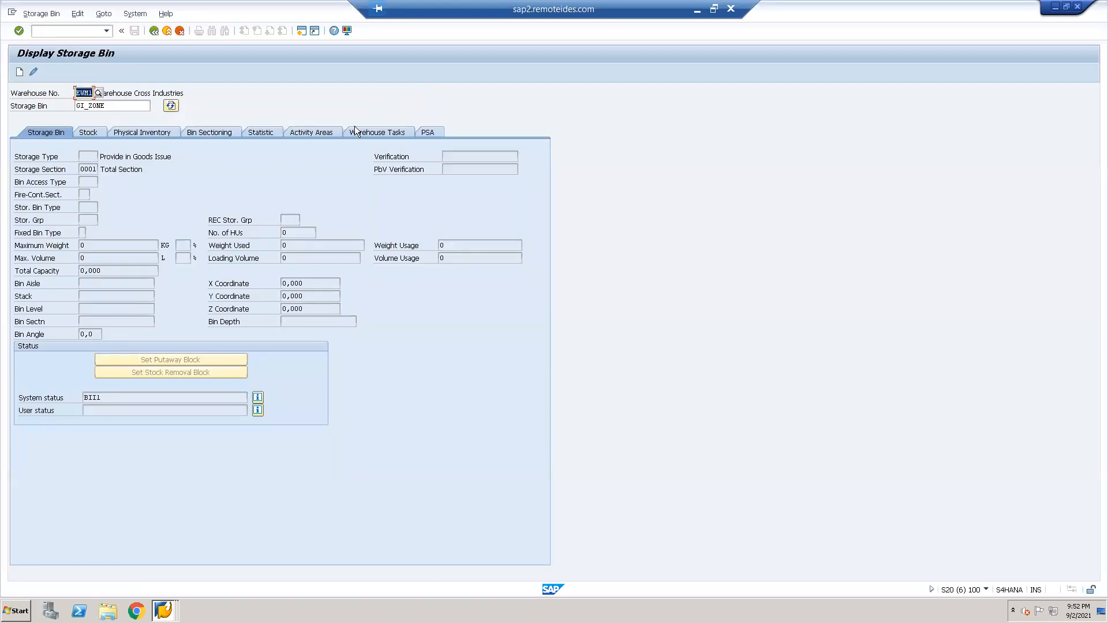
left_click(299, 133)
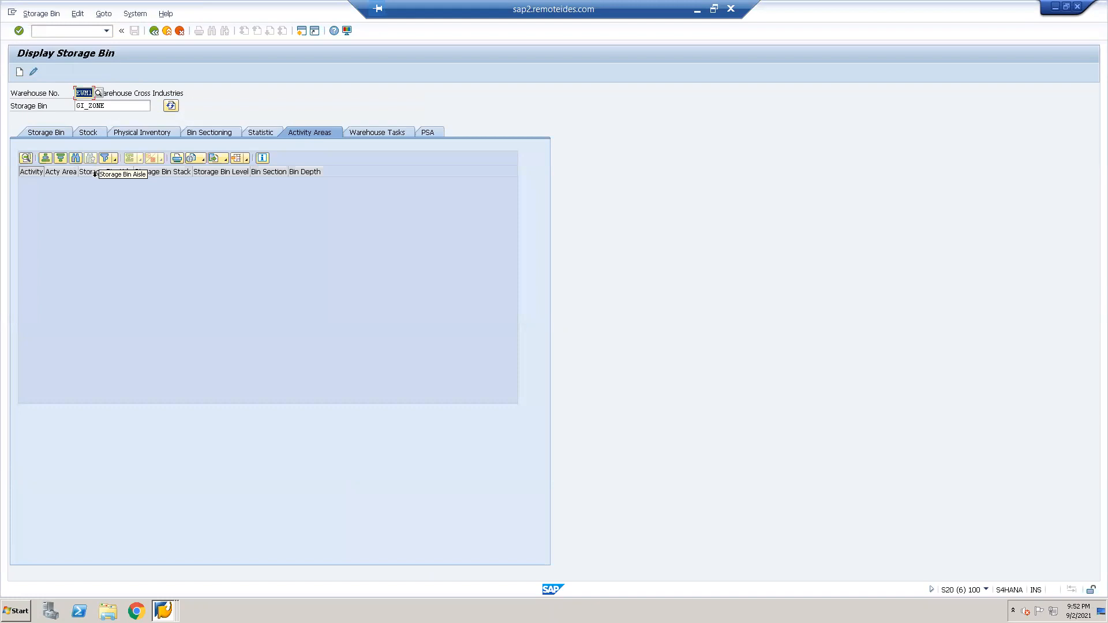
- Run /n/scwm/sbst in another new session, simulate the bin sorting for all of warehouse EWM1 and create it
left_click(303, 33)
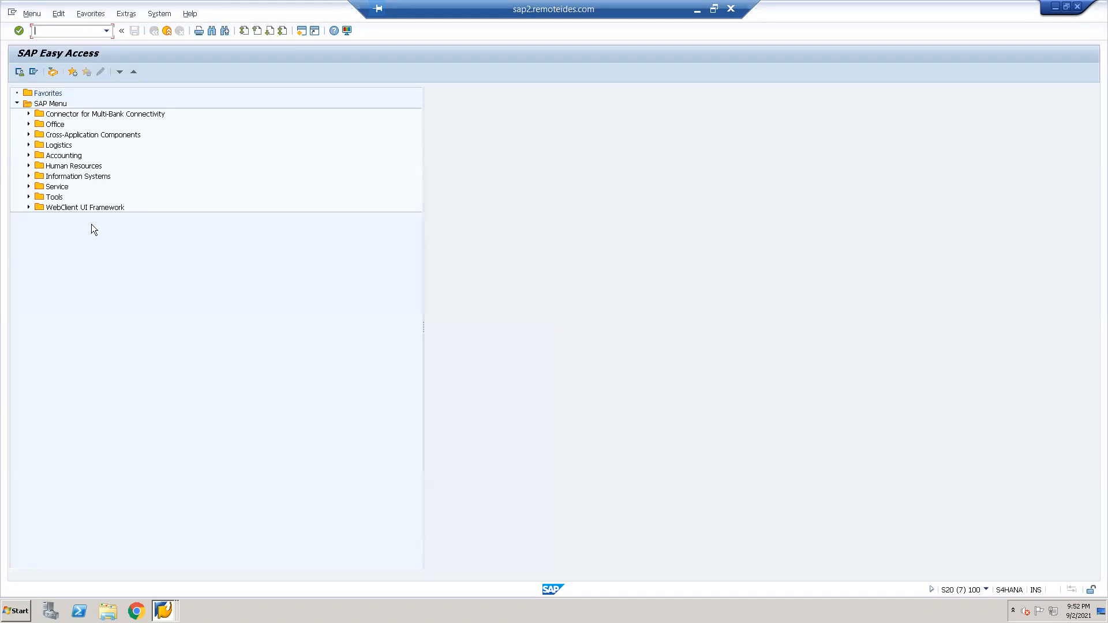
type("/n/scwmn")
key("BackSpace")
key("BackSpace")
type("m/sbst")
key("Return")
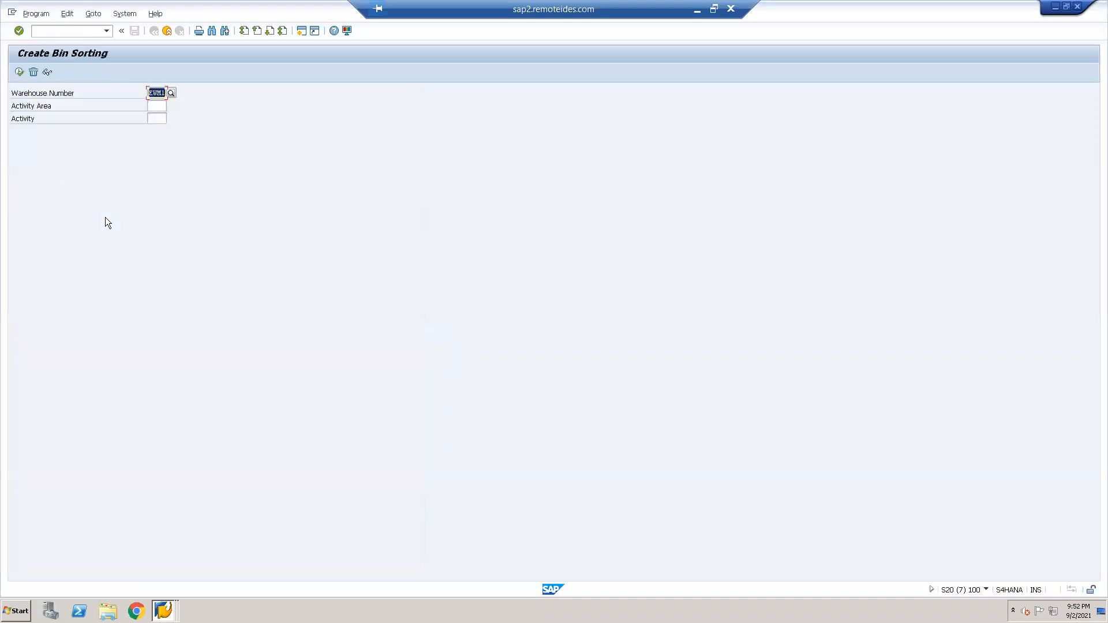
left_click(18, 72)
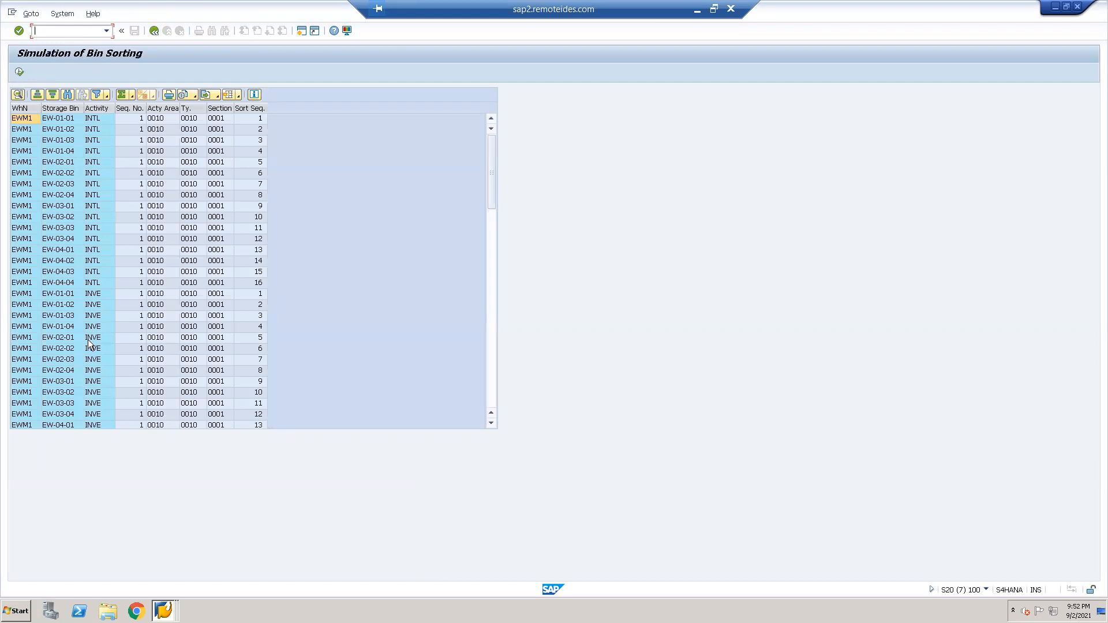
left_click_drag(491, 176, 485, 393)
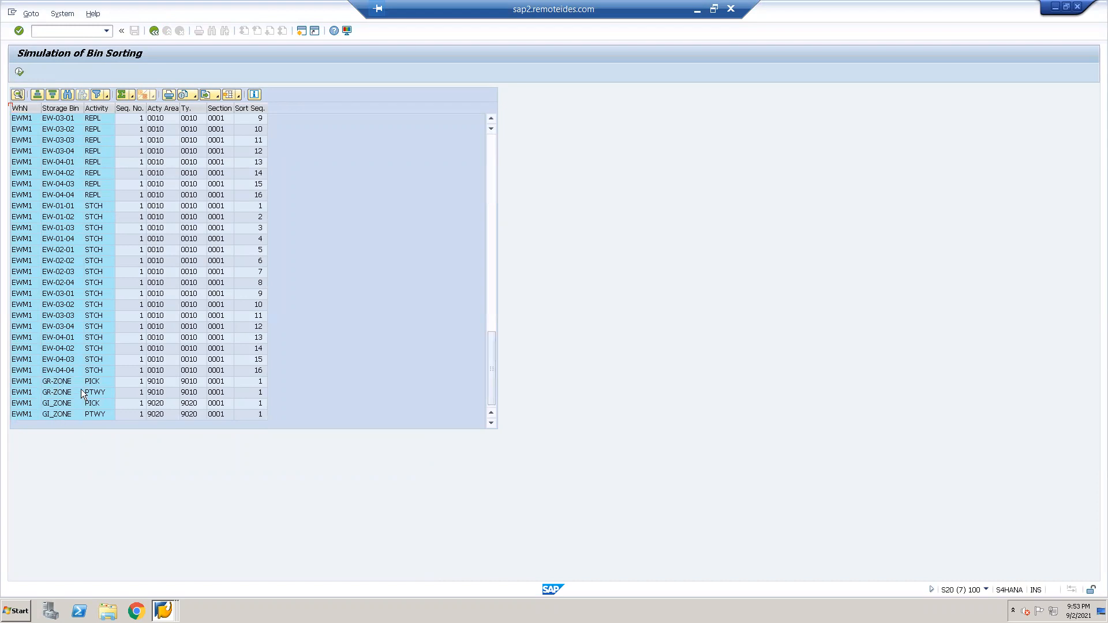
left_click(20, 70)
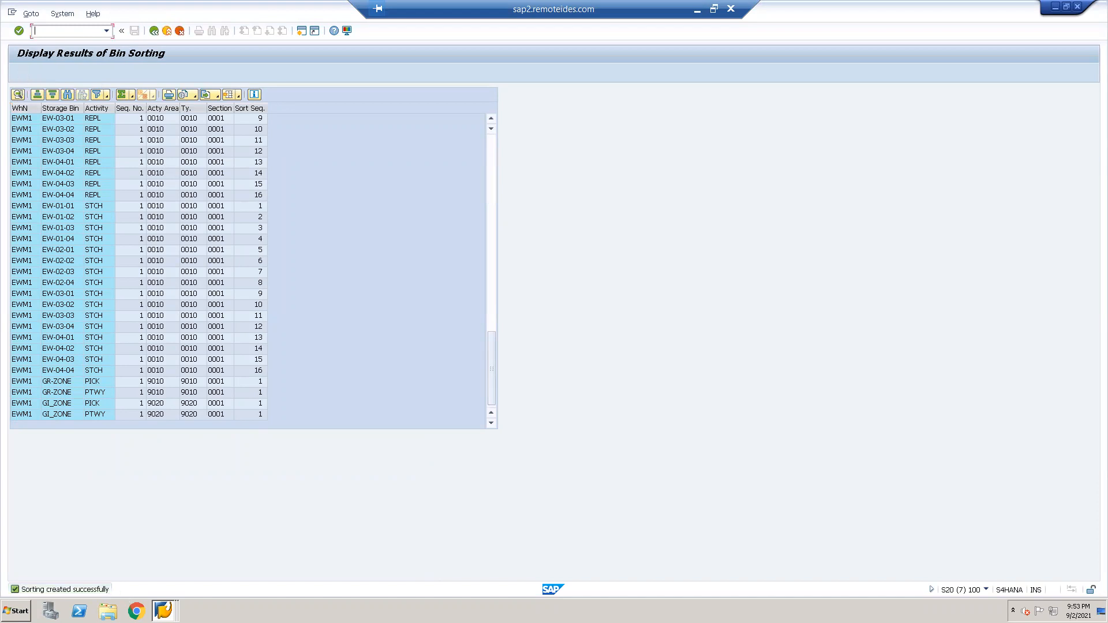
- Return to the storage bin display session and refresh GI_ZONE to check its activity area assignments
right_click(163, 611)
left_click(174, 567)
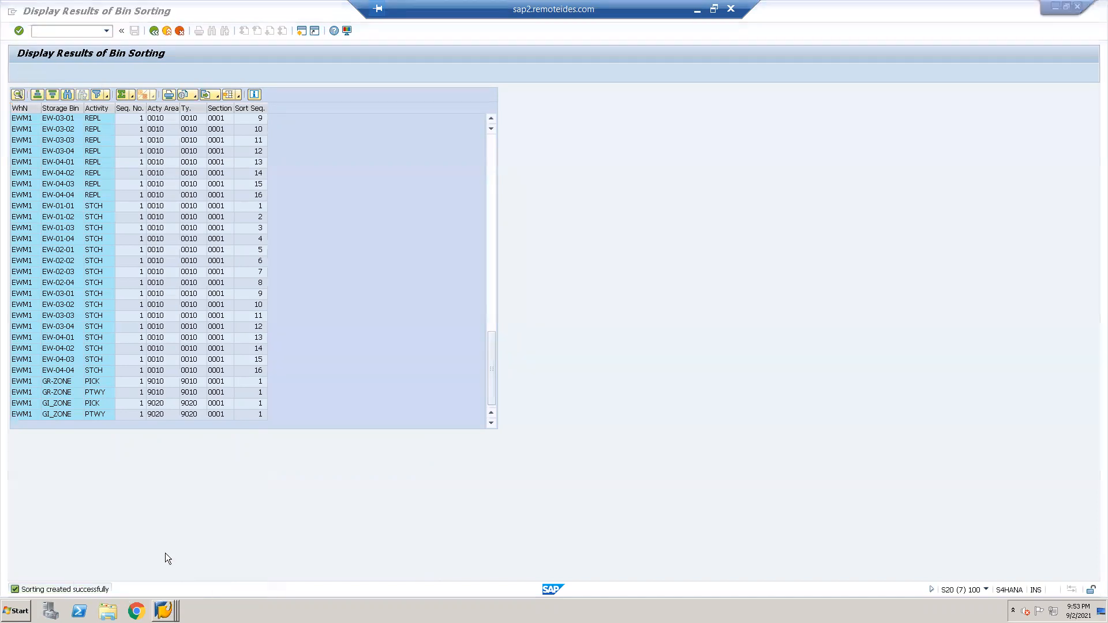
left_click(171, 104)
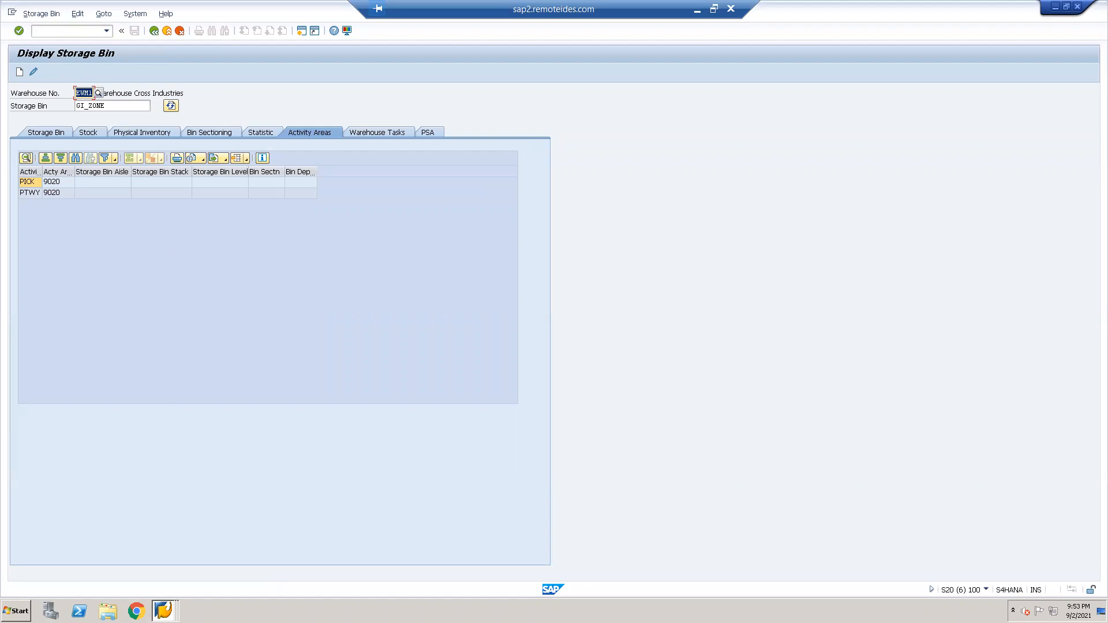
- Close the bin sorting results, both storage bin display sessions and the /SCWM/LAGP entries session
left_click(164, 611)
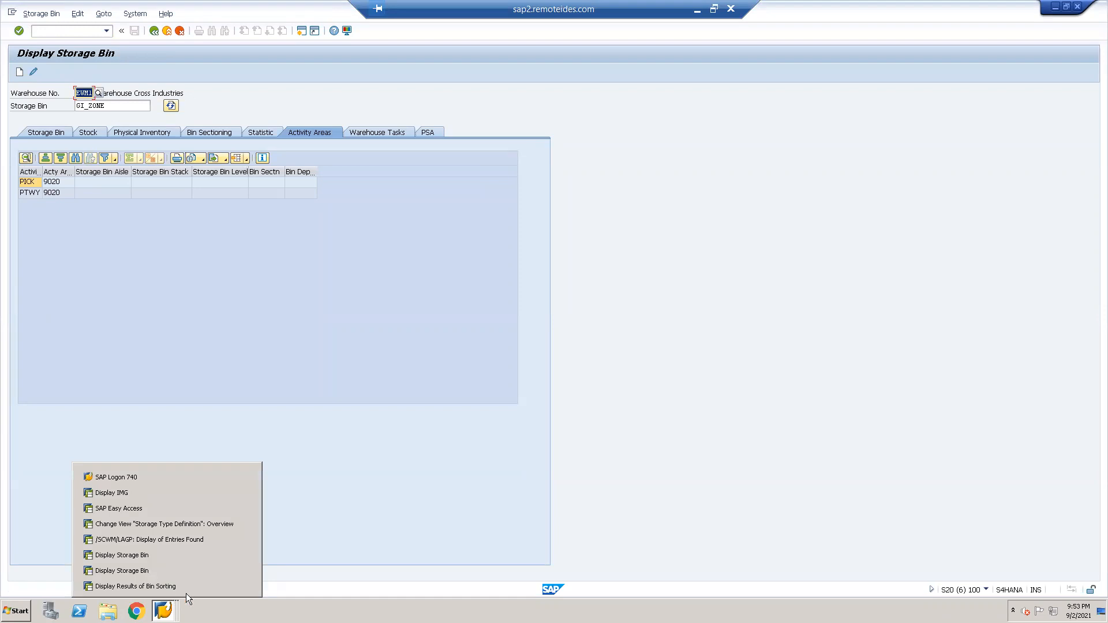
left_click(246, 587)
left_click(243, 587)
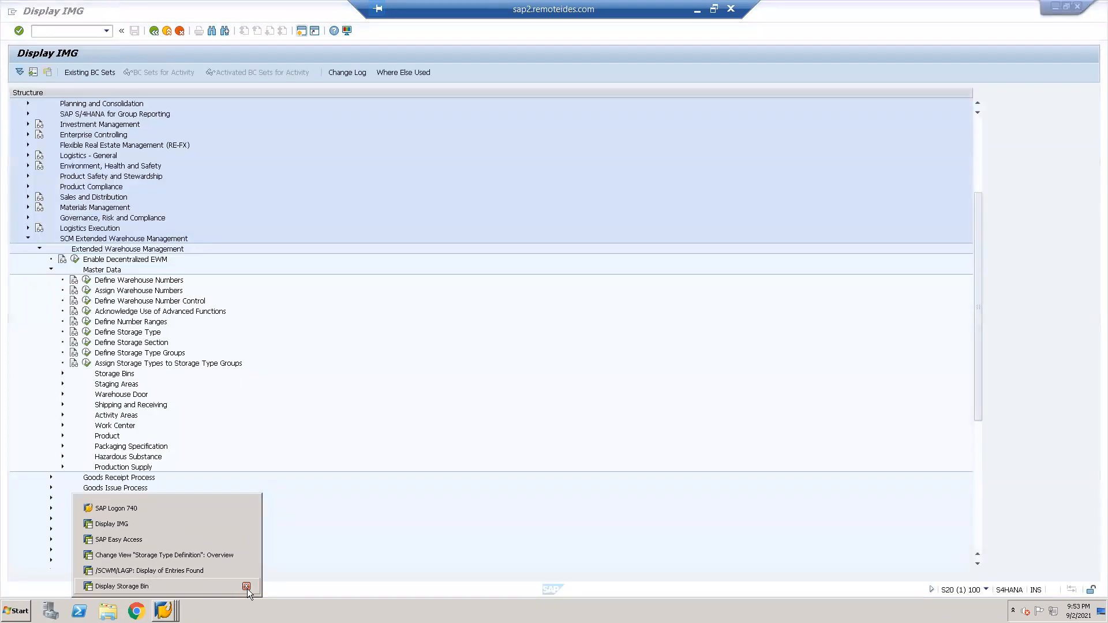
left_click(247, 587)
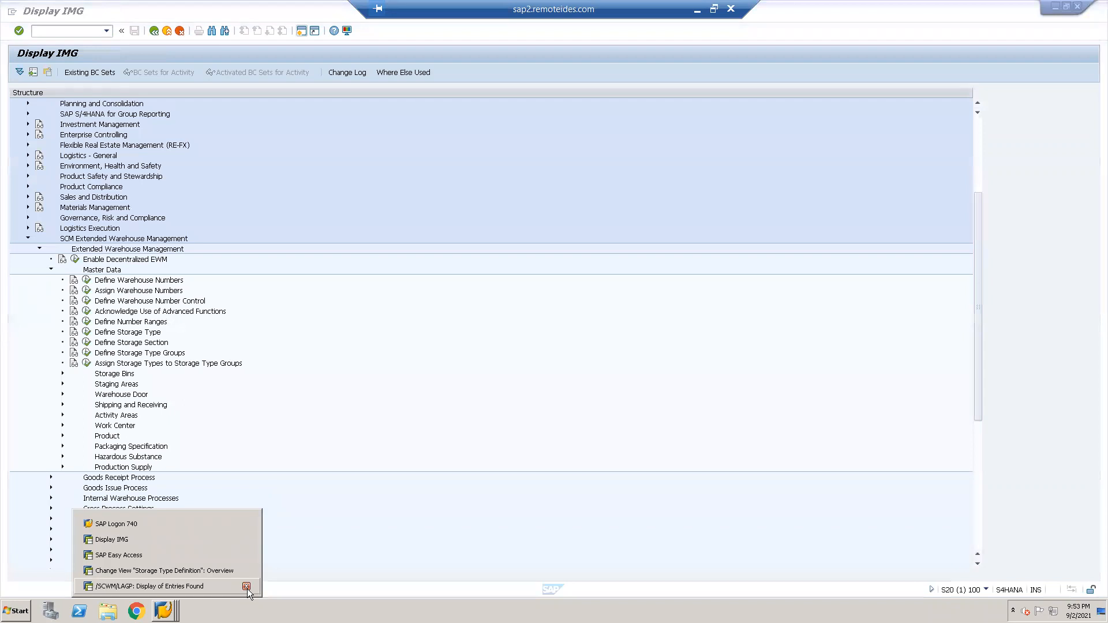
left_click(246, 586)
- Switch to the Storage Type Definition session, return to the implementation guide and open Define Staging Areas under Master Data
left_click(168, 584)
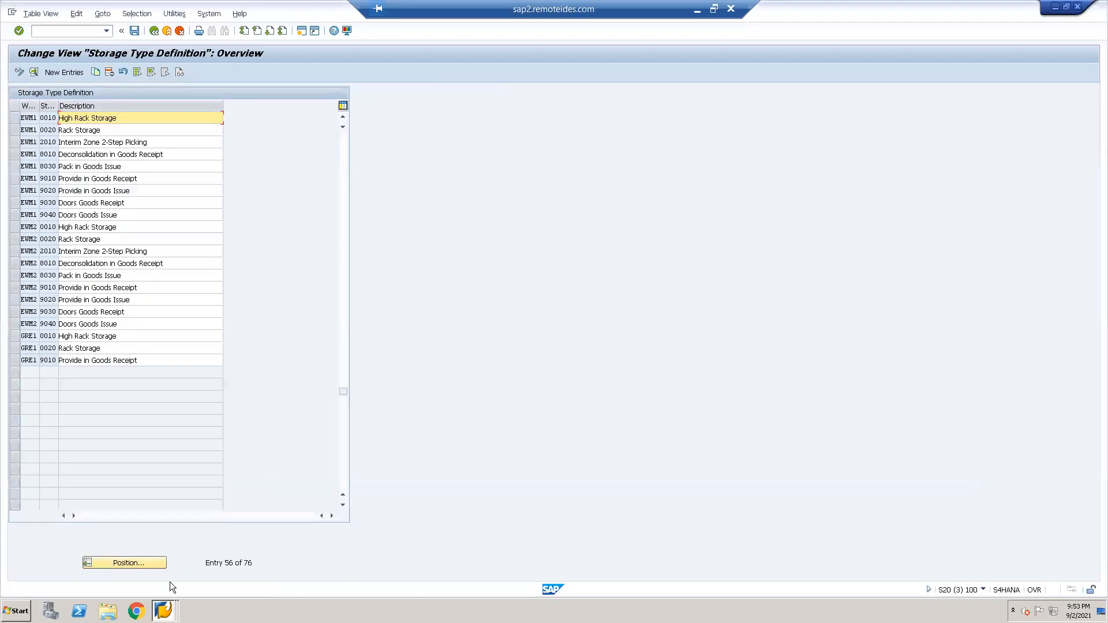
left_click(153, 29)
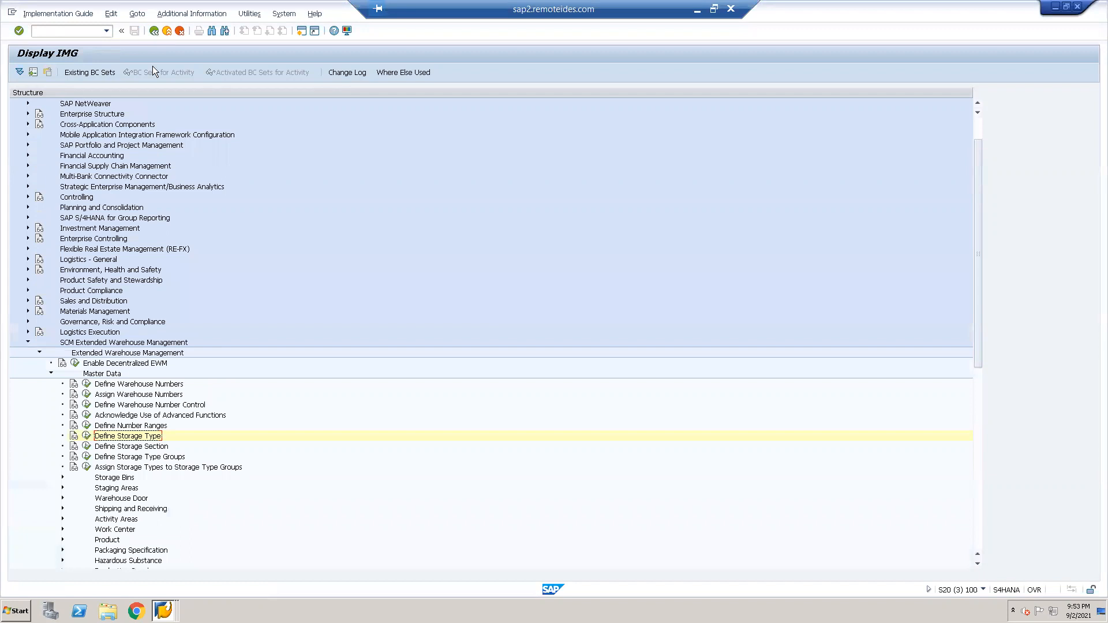
scroll(63, 383, "down", 3)
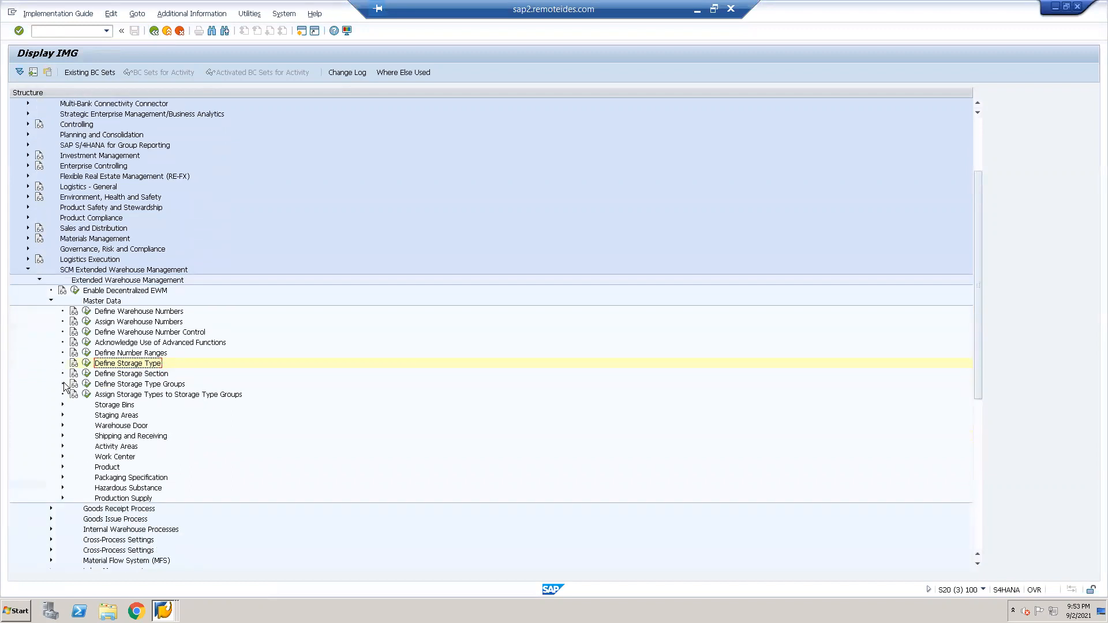
left_click(61, 415)
left_click(99, 428)
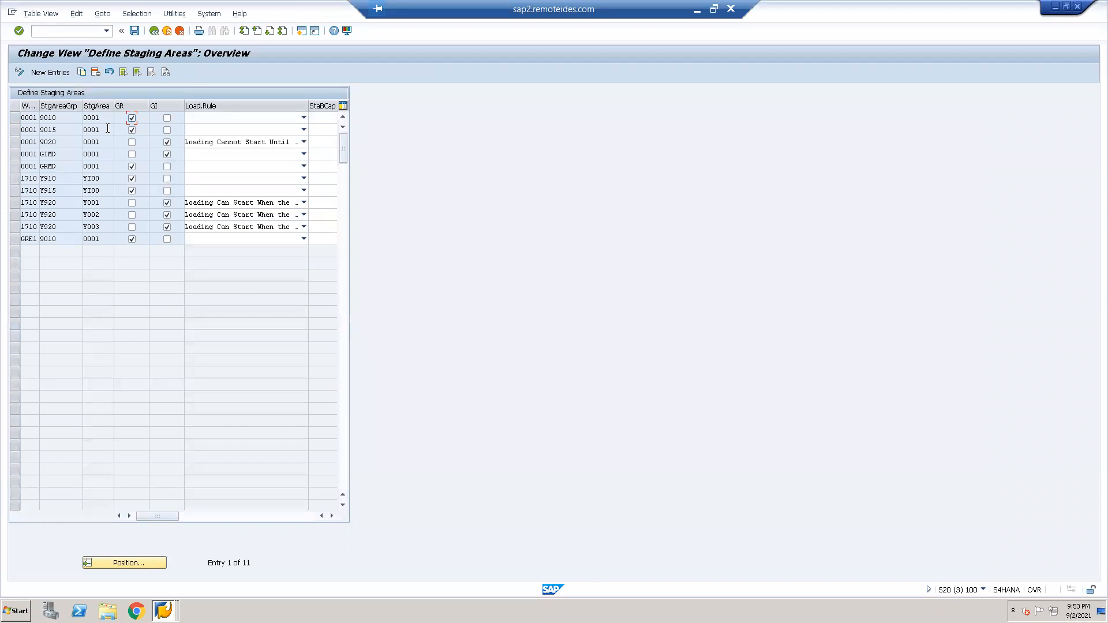
- Copy the warehouse 0001 staging area entries for groups 9010 and 9020 to warehouse EWM1
left_click(15, 119)
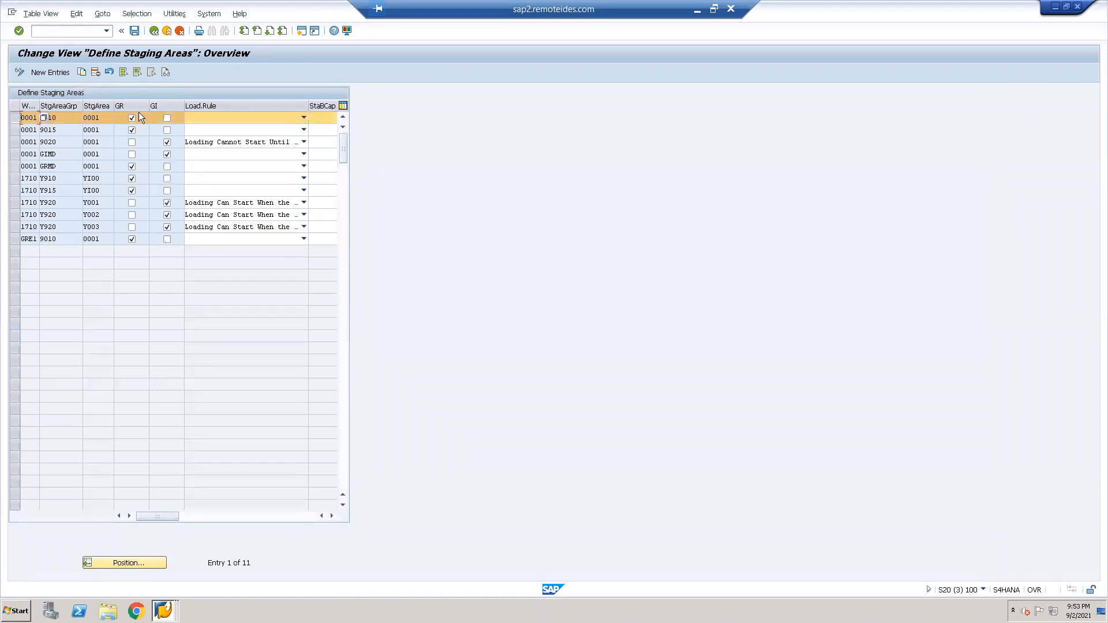
left_click(131, 127)
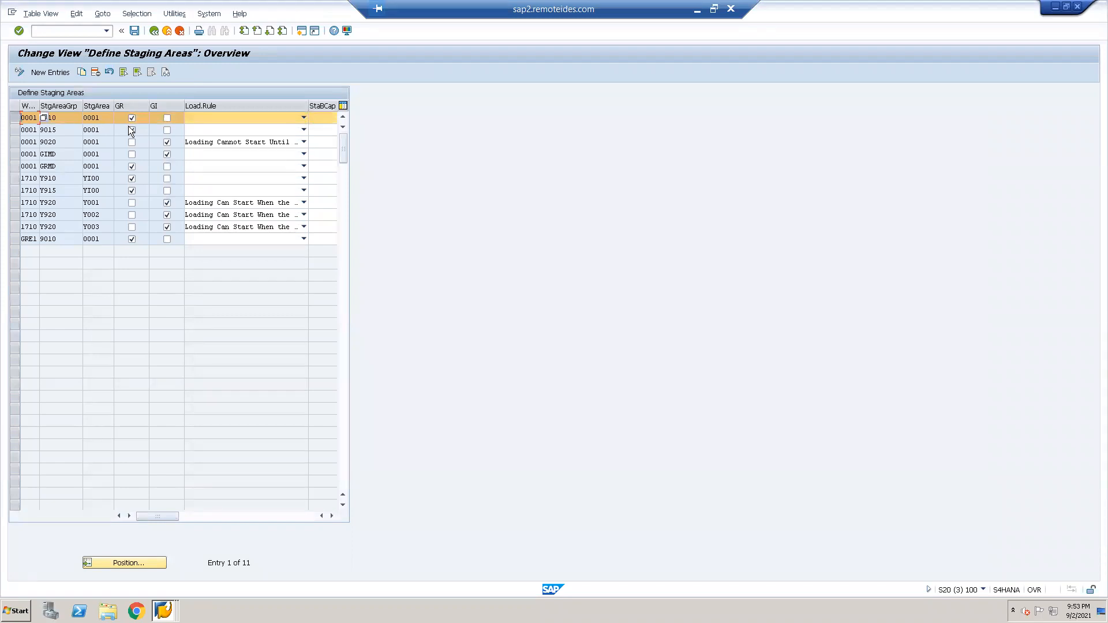
left_click(14, 142)
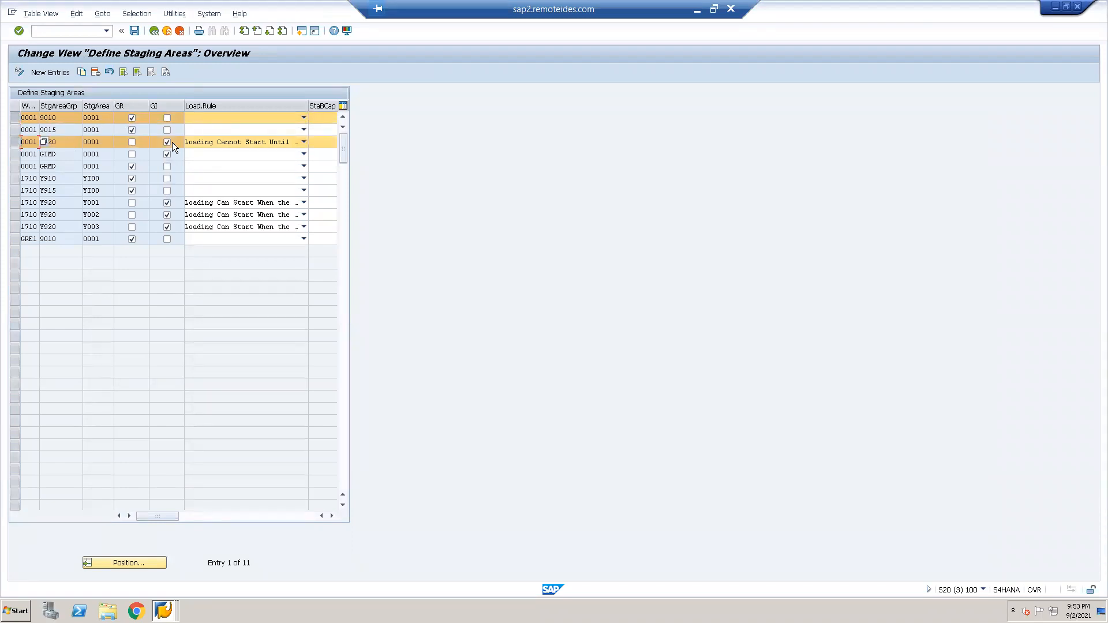
left_click(82, 71)
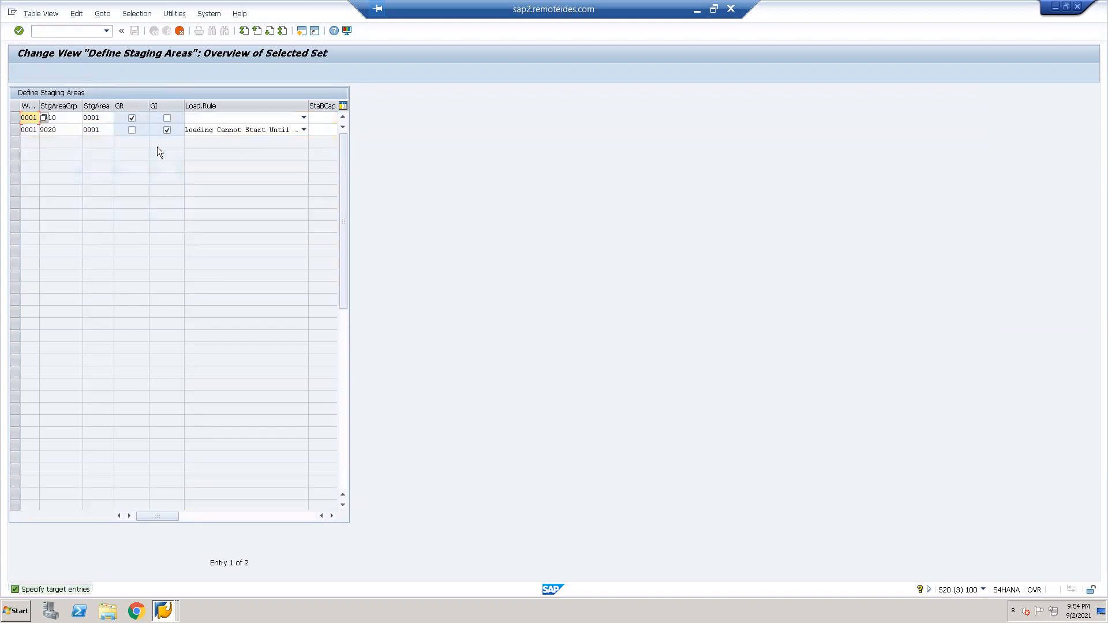
type("EWM1")
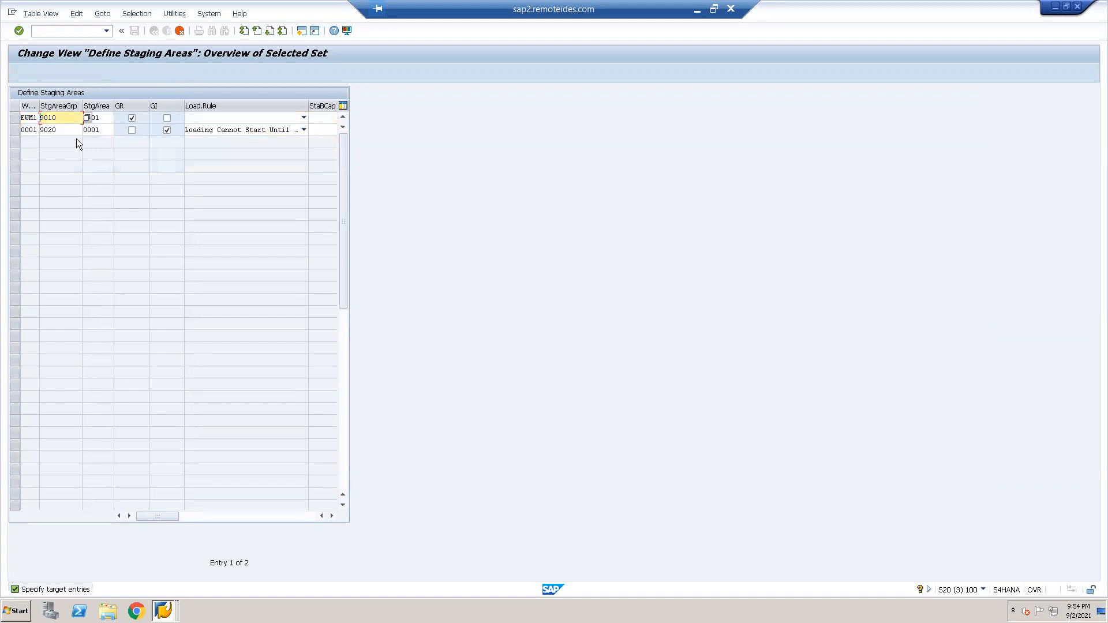
key("Down")
type("EWM")
key("Return")
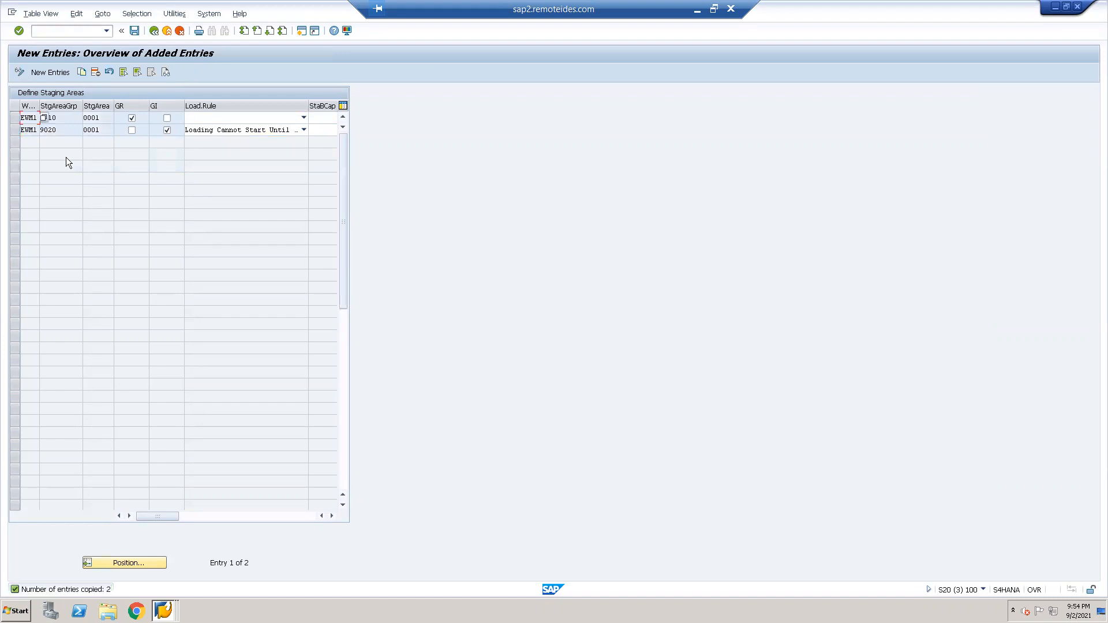
- Save the EWM1 staging areas to the "EWM1 new warehouse" customizing request and return to the guide, collapsing the Staging Areas node
left_click(135, 28)
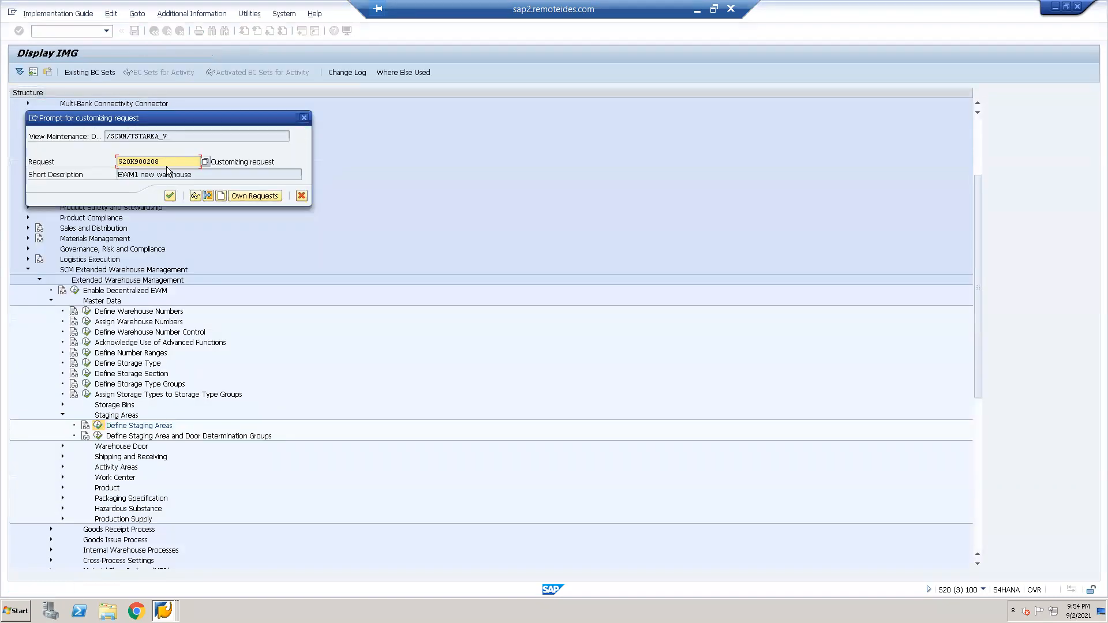
left_click(170, 196)
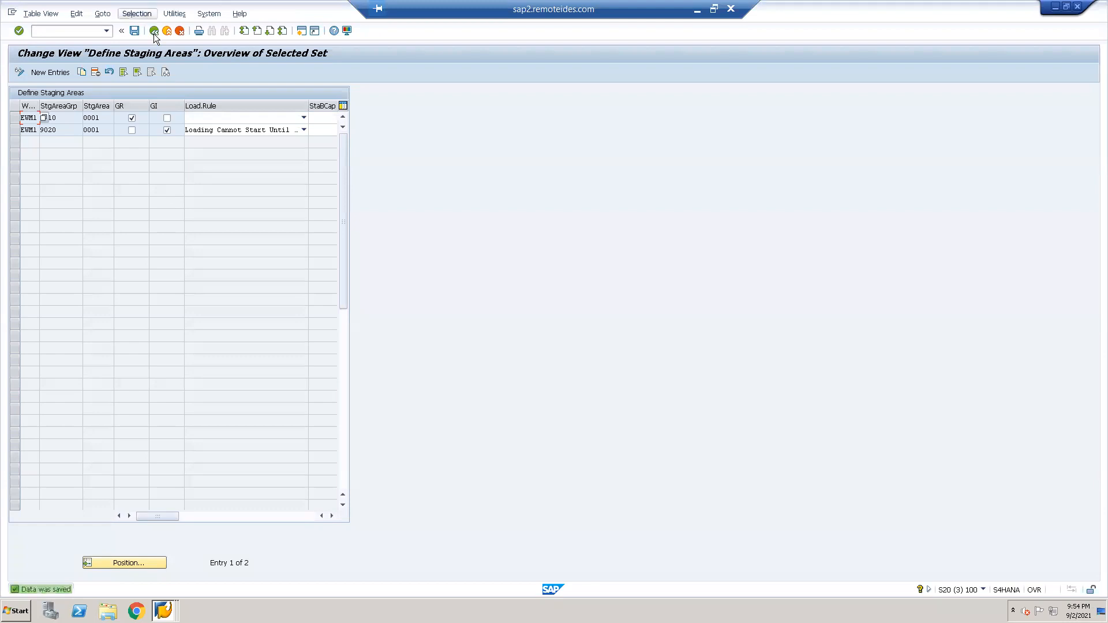
left_click(154, 33)
left_click(155, 33)
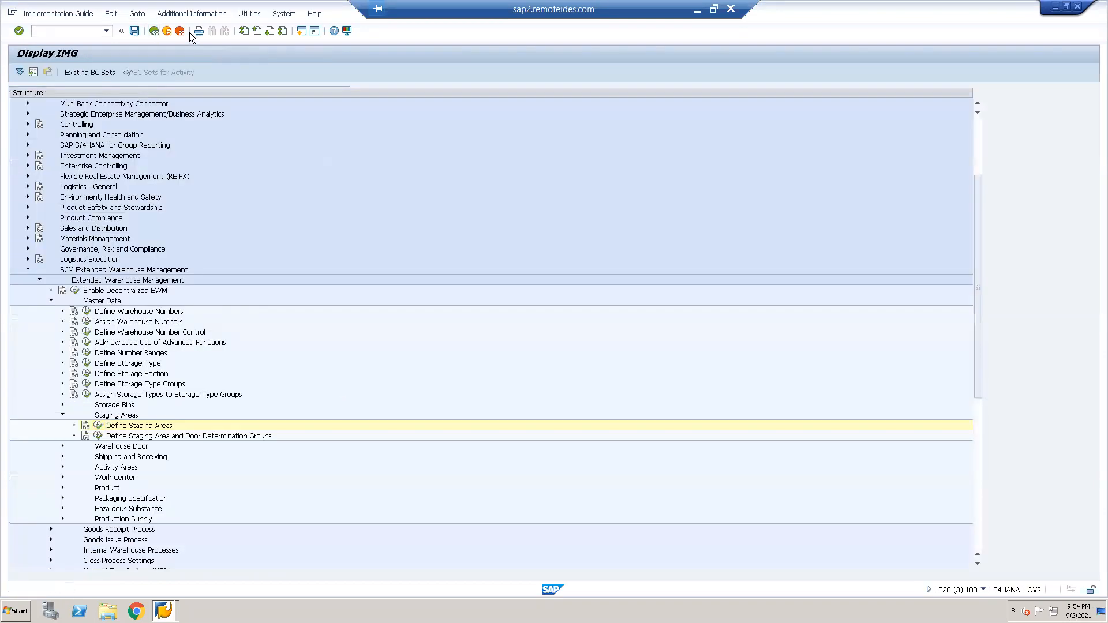
left_click(62, 416)
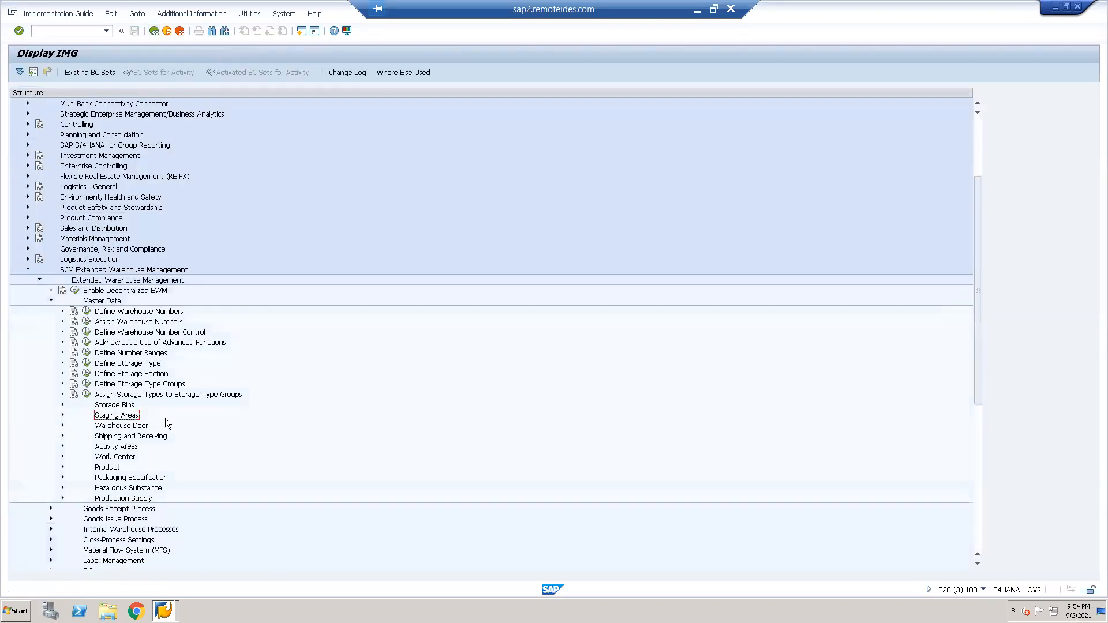
- Glance at the Warehouse Door activities under Master Data and open Define Work Center
left_click(62, 426)
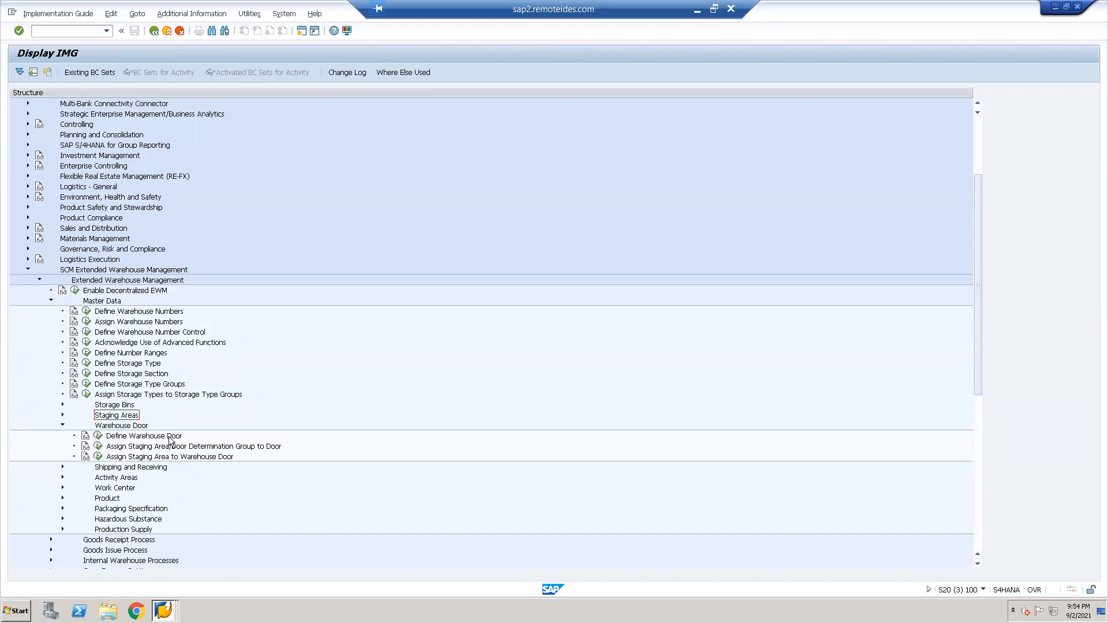
left_click(62, 425)
scroll(148, 316, "down", 1)
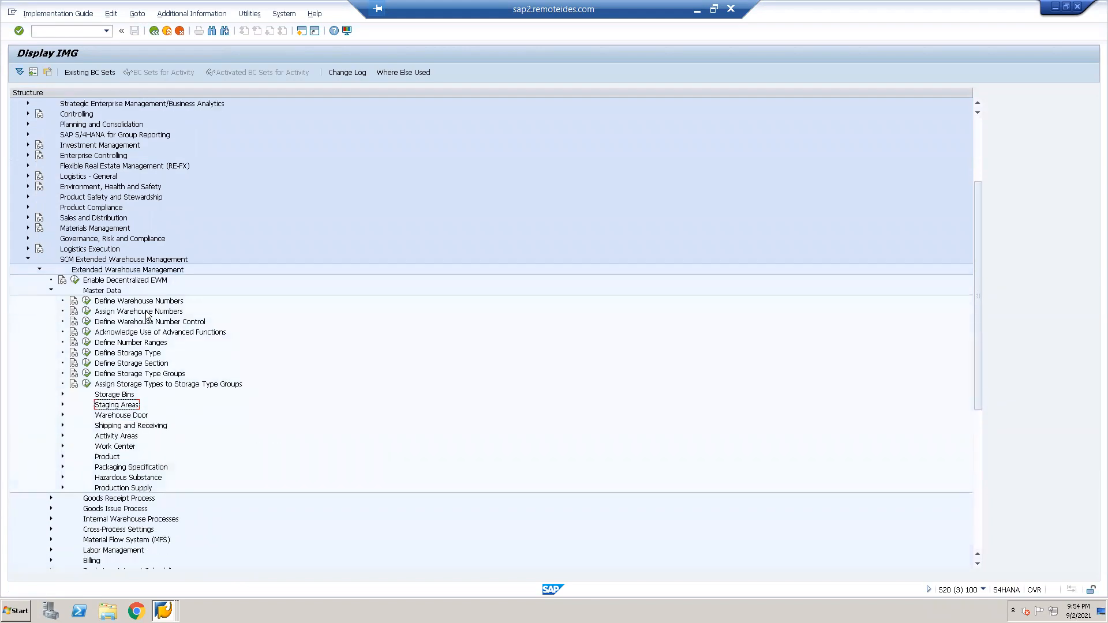
left_click(62, 447)
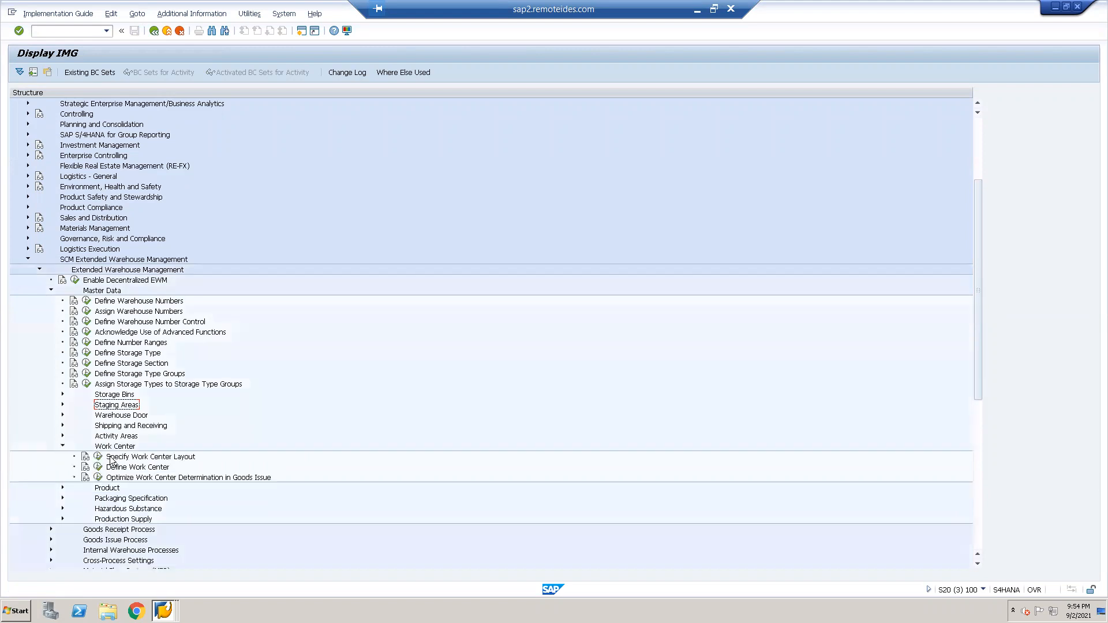
left_click(98, 467)
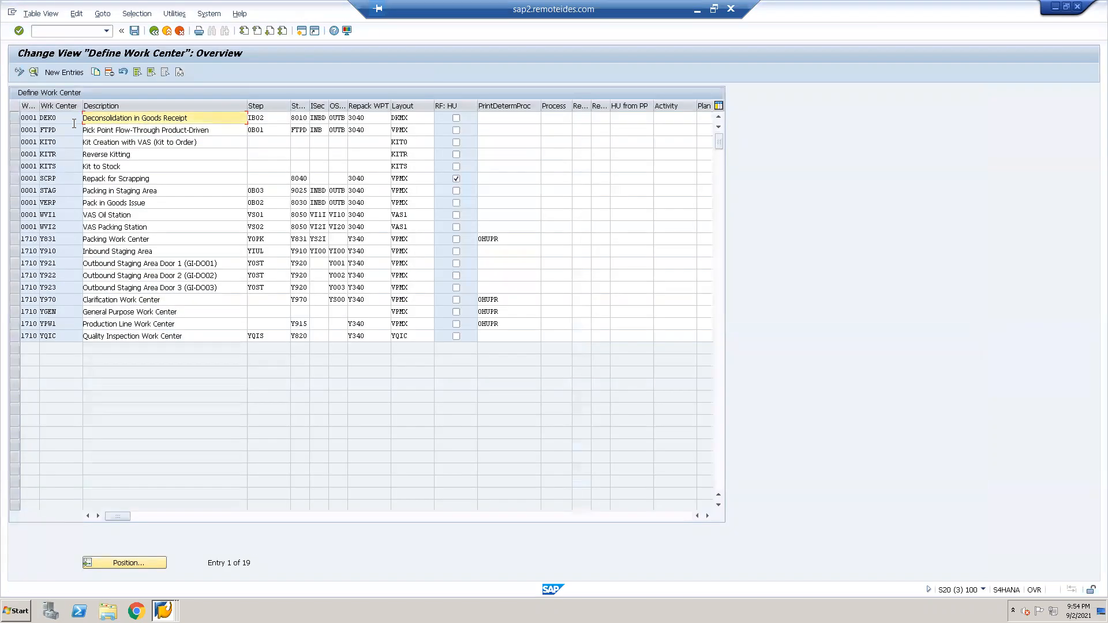
- Mark and examine the warehouse 0001 work centers DEKO and VERP, including DEKO's storage type, and return to the implementation guide
left_click(14, 120)
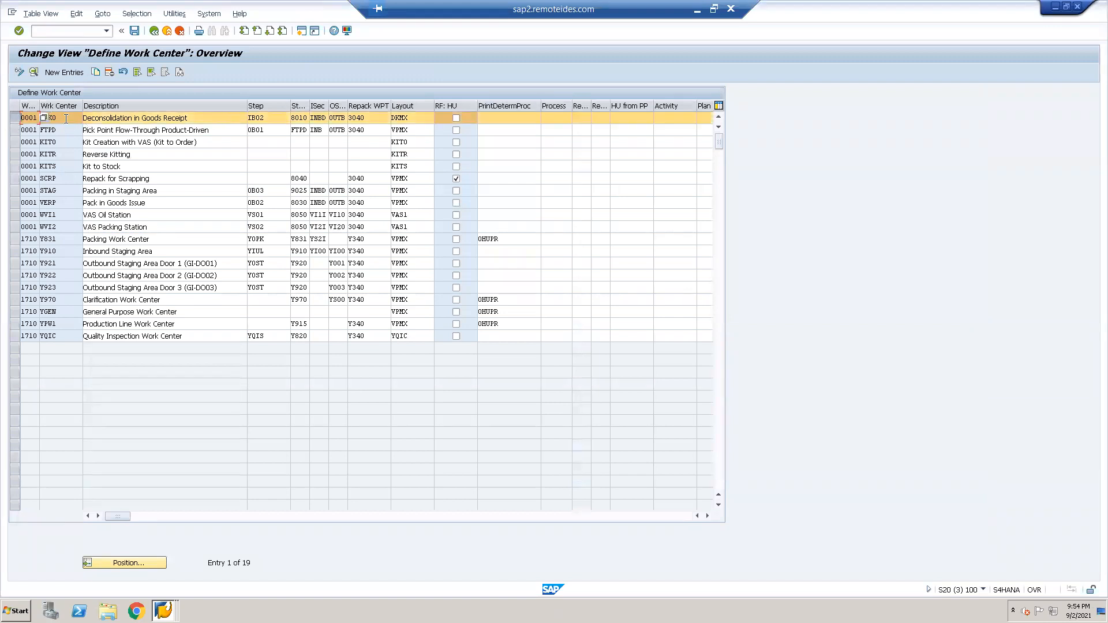
left_click_drag(55, 118, 30, 119)
left_click(16, 205)
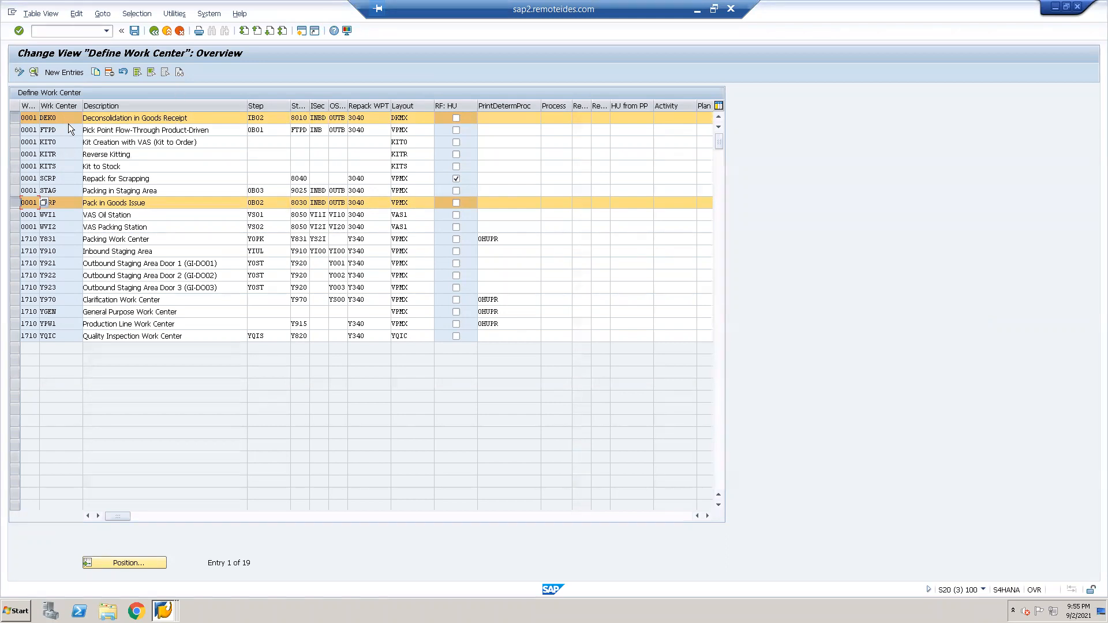
left_click(41, 120)
double_click(41, 119)
left_click(299, 118)
left_click_drag(295, 119, 308, 33)
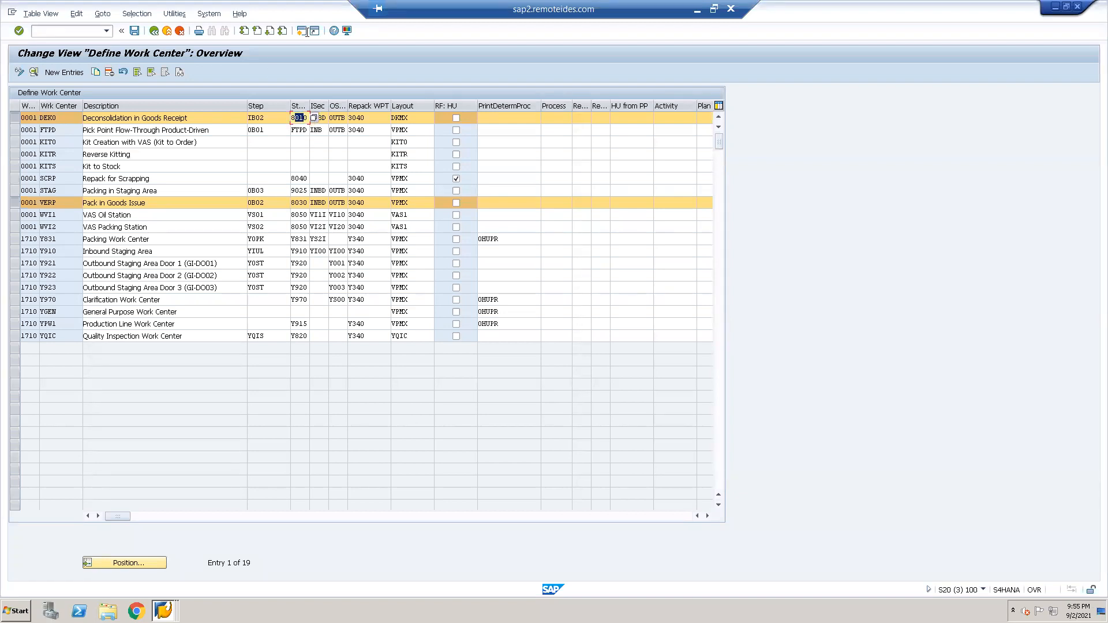
left_click(366, 63)
double_click(47, 119)
left_click(57, 118)
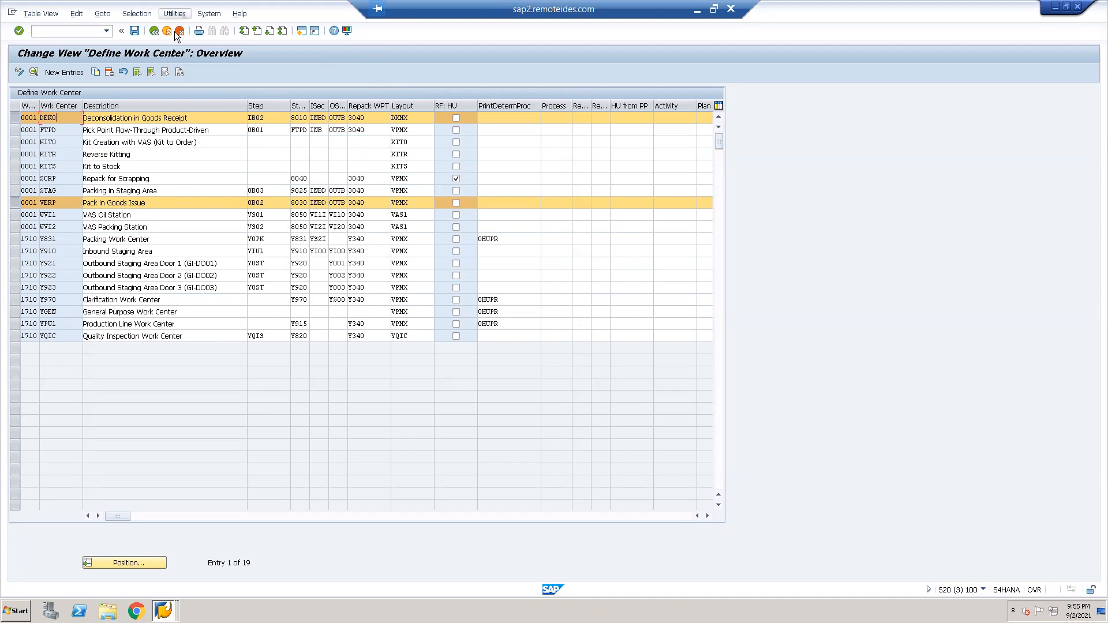
left_click(155, 31)
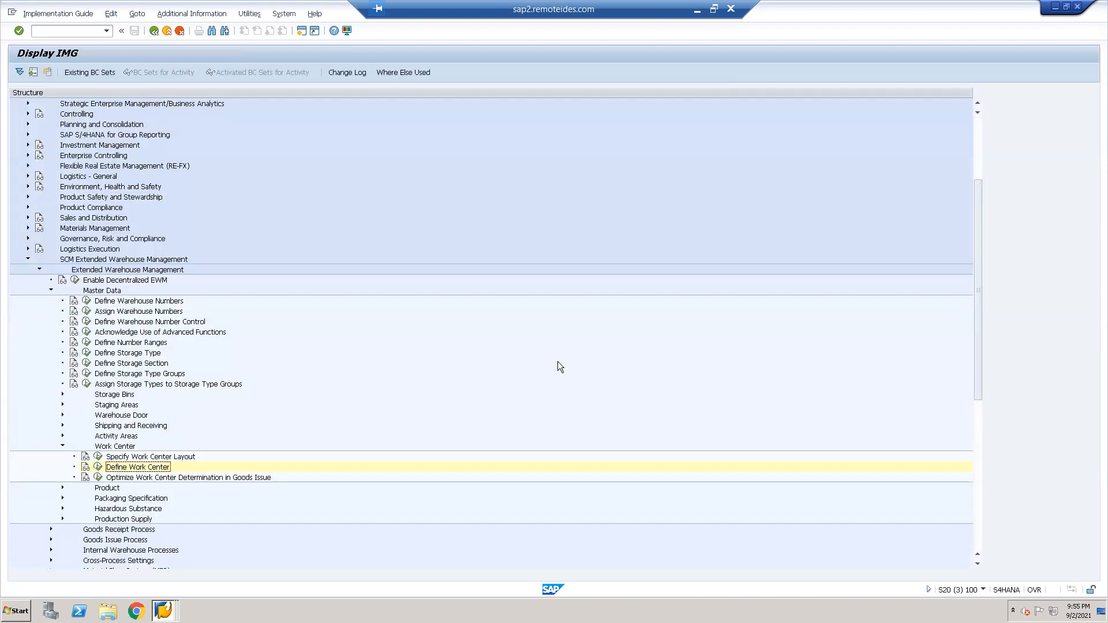
- Collapse the Work Center node and open Define Warehouse Process Type in the Warehouse Task section of Cross-Process Settings
left_click(61, 447)
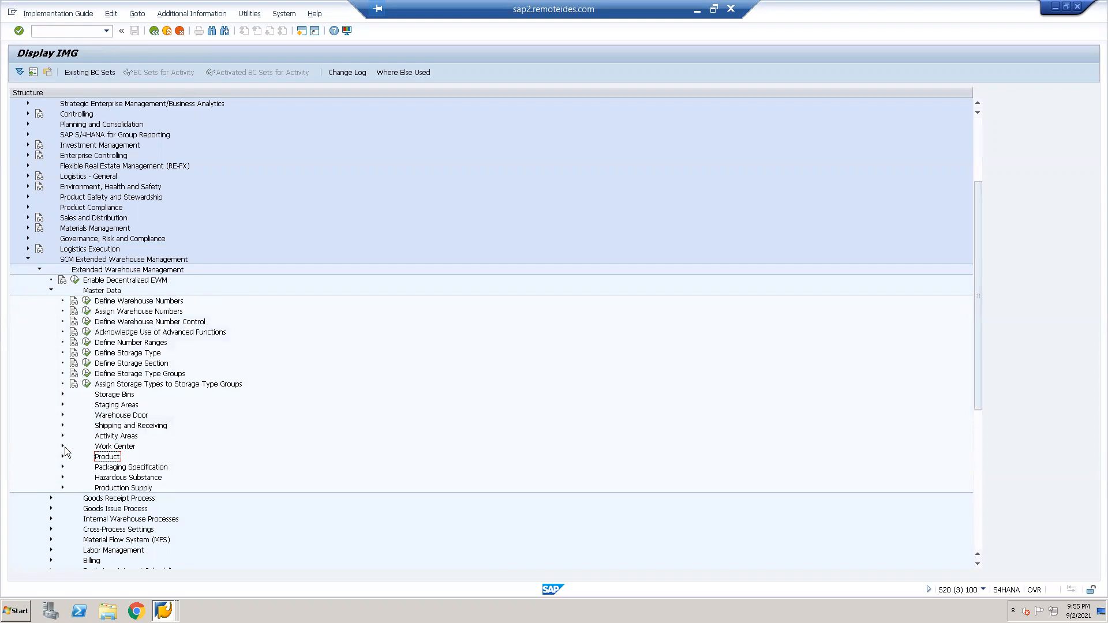
scroll(66, 425, "down", 3)
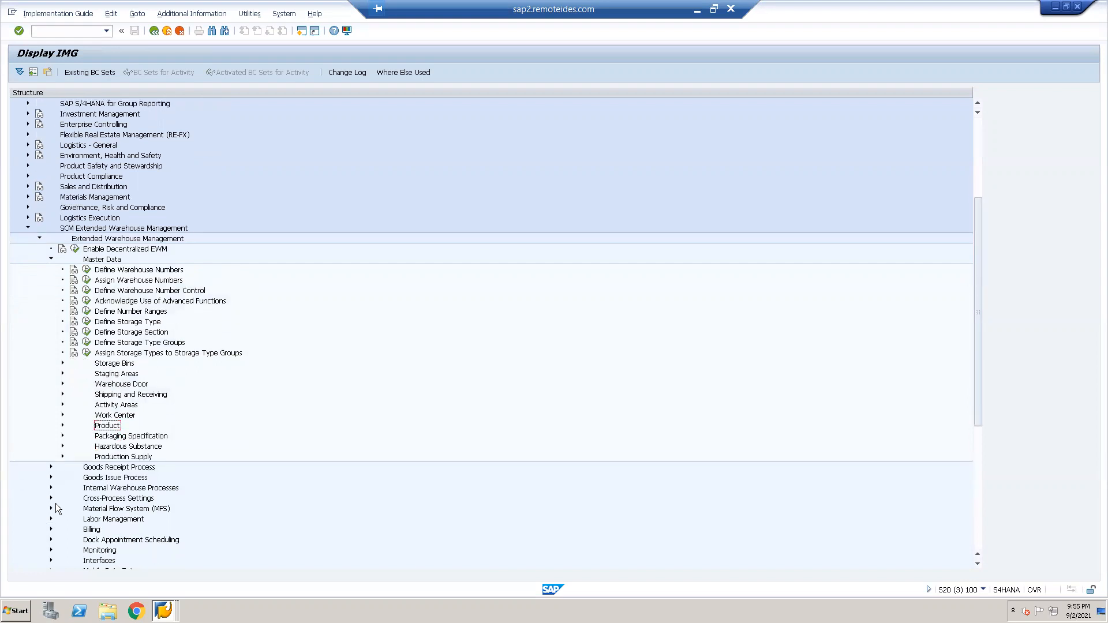
left_click(50, 498)
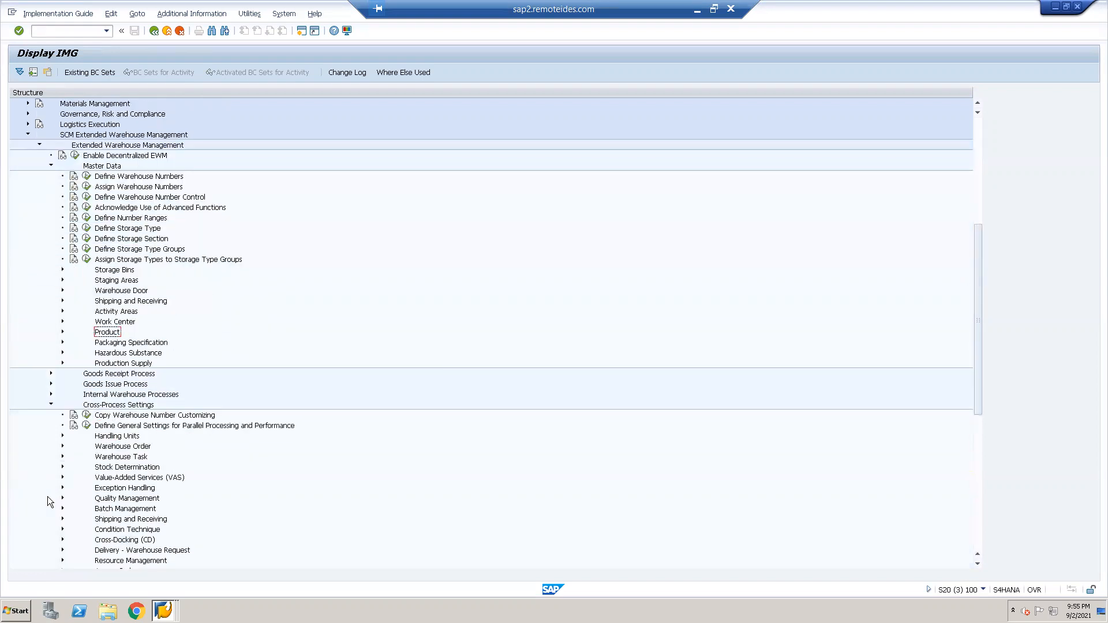
left_click(61, 457)
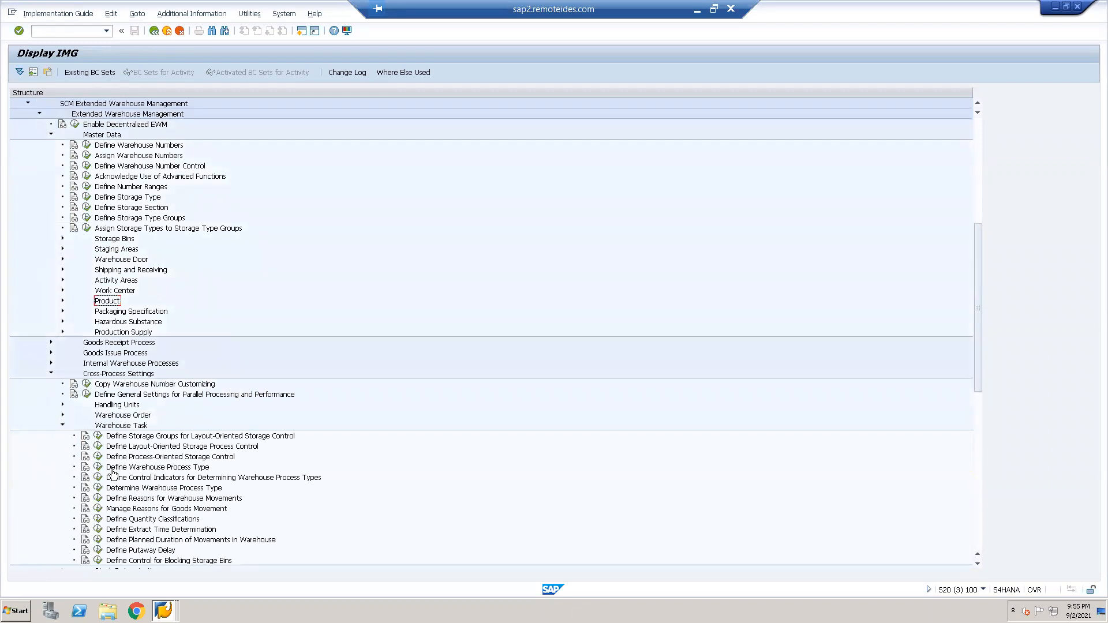
left_click(99, 468)
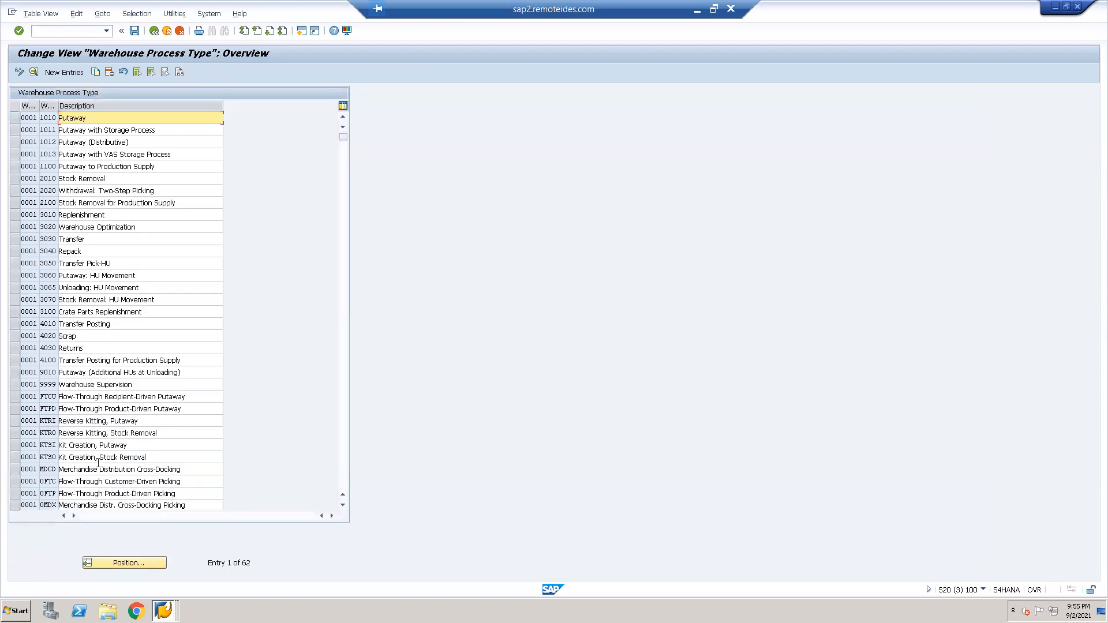
- Examine the warehouse process types, marking 1010 Putaway, 2010 Stock Removal, 2020 Two-Step Picking, 3010 Replenishment and 3040 Repack of warehouse 0001
left_click(14, 118)
left_click(111, 119)
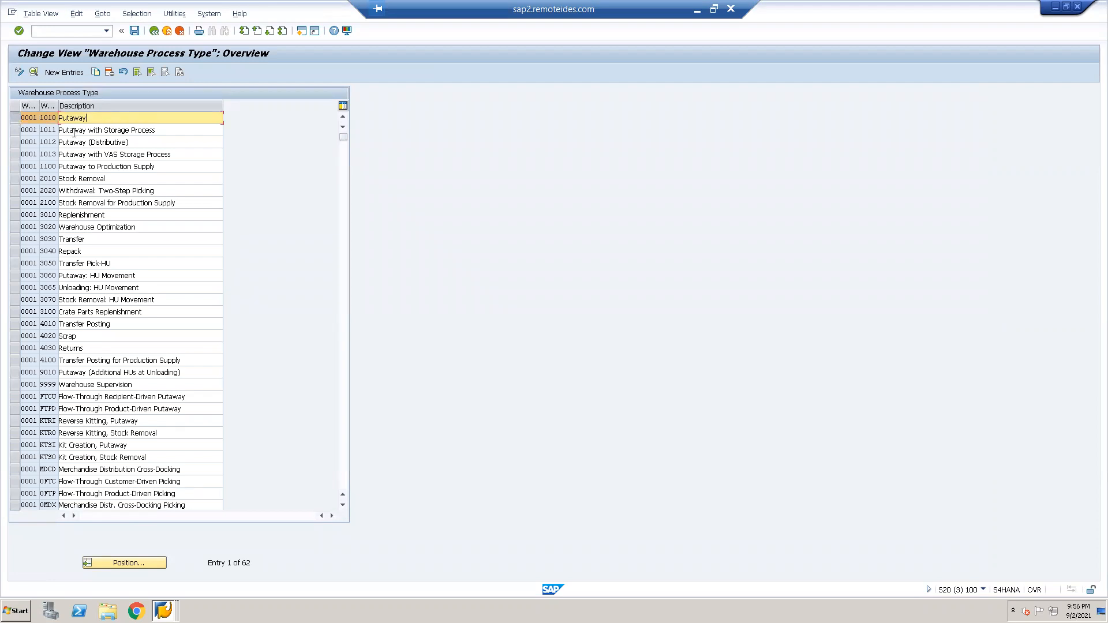
left_click(15, 143)
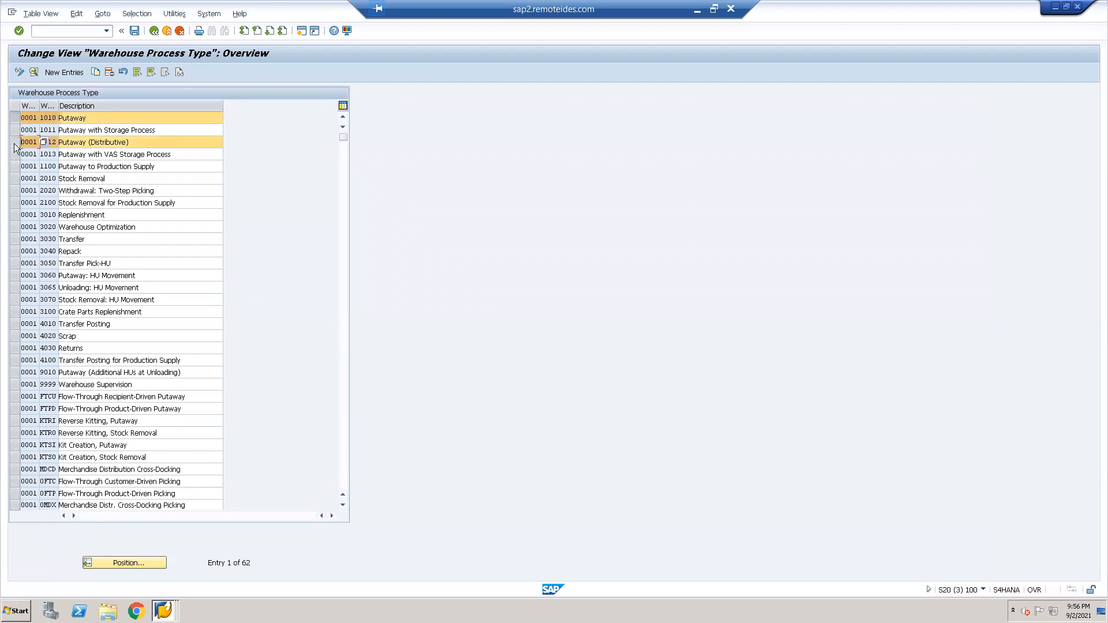
left_click(15, 144)
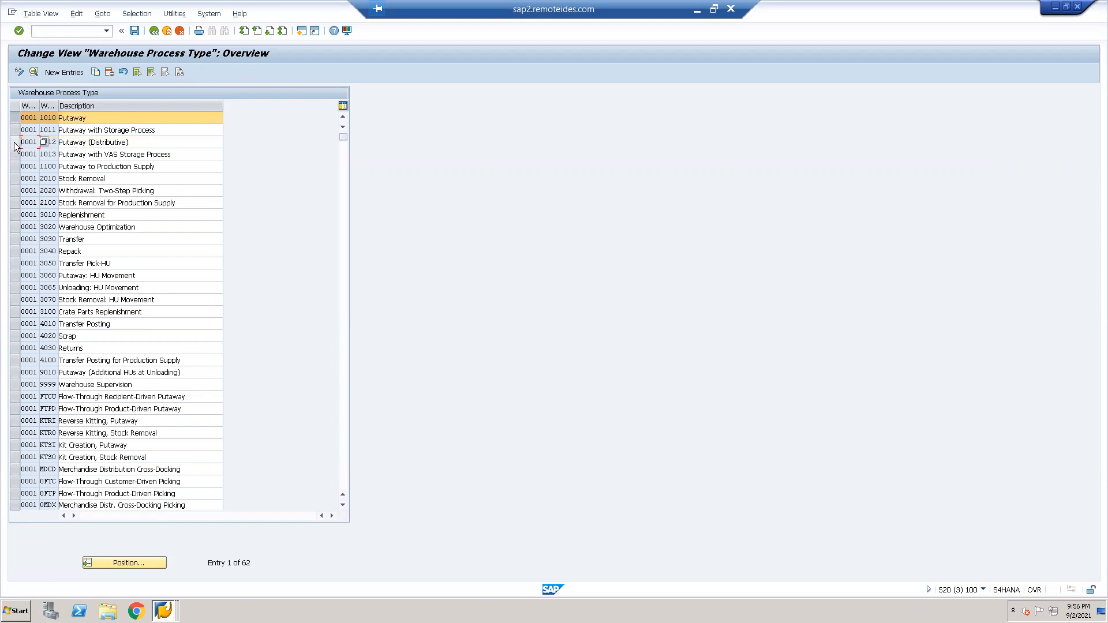
left_click(15, 179)
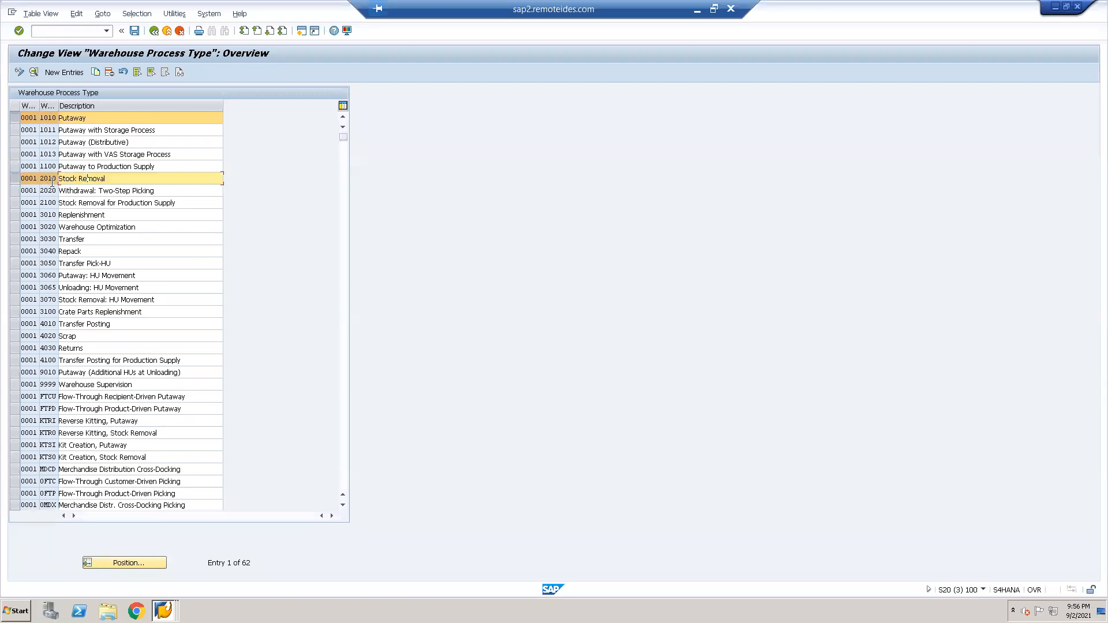
left_click(17, 191)
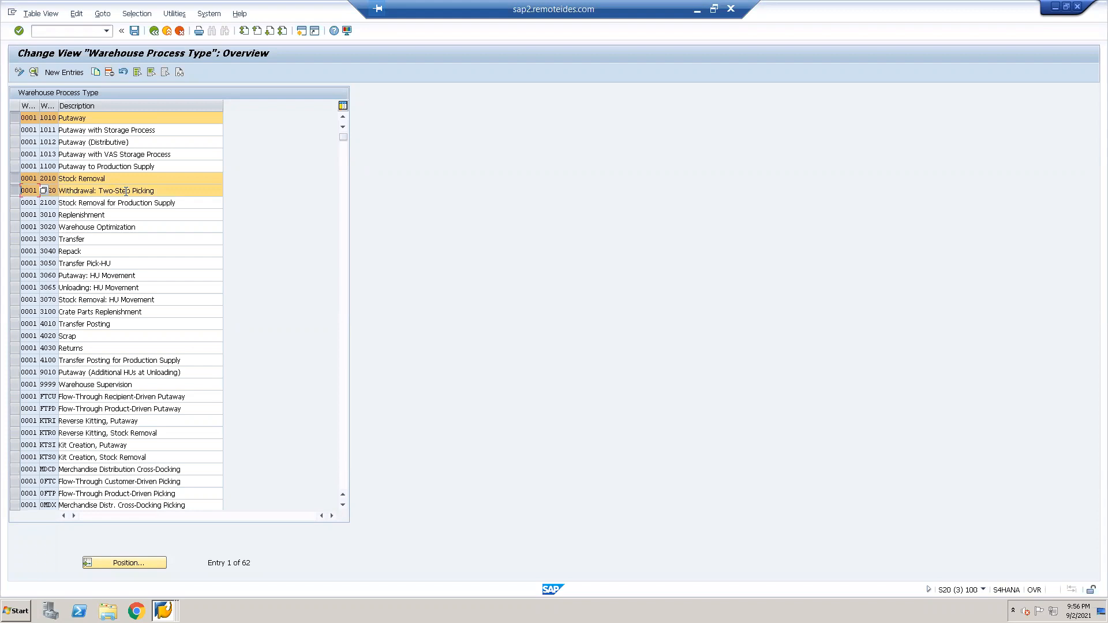
left_click(16, 215)
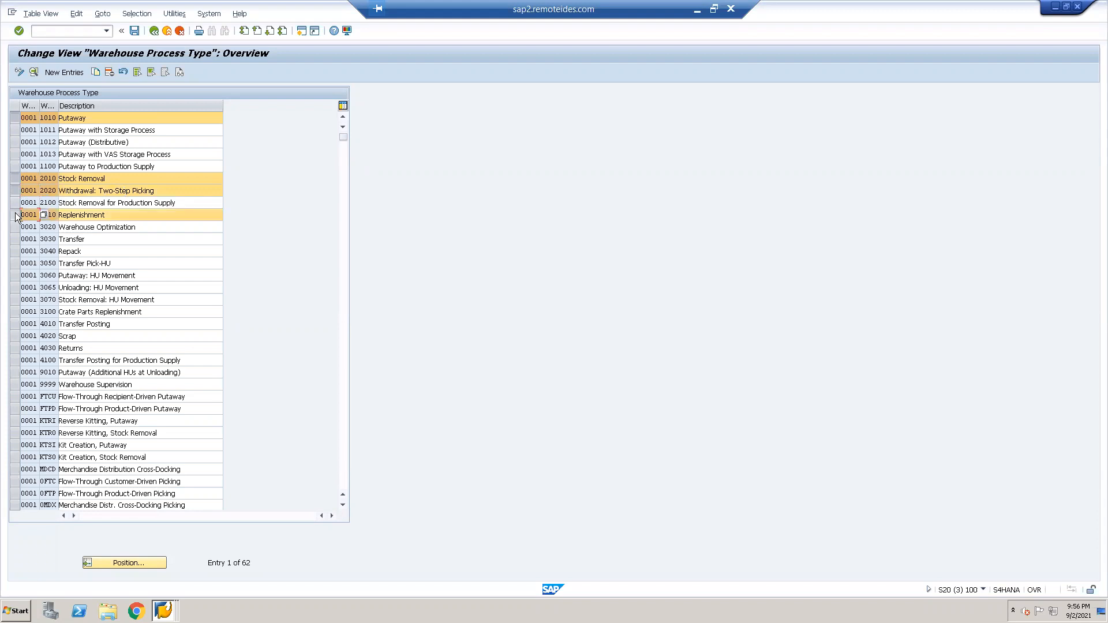
left_click(13, 252)
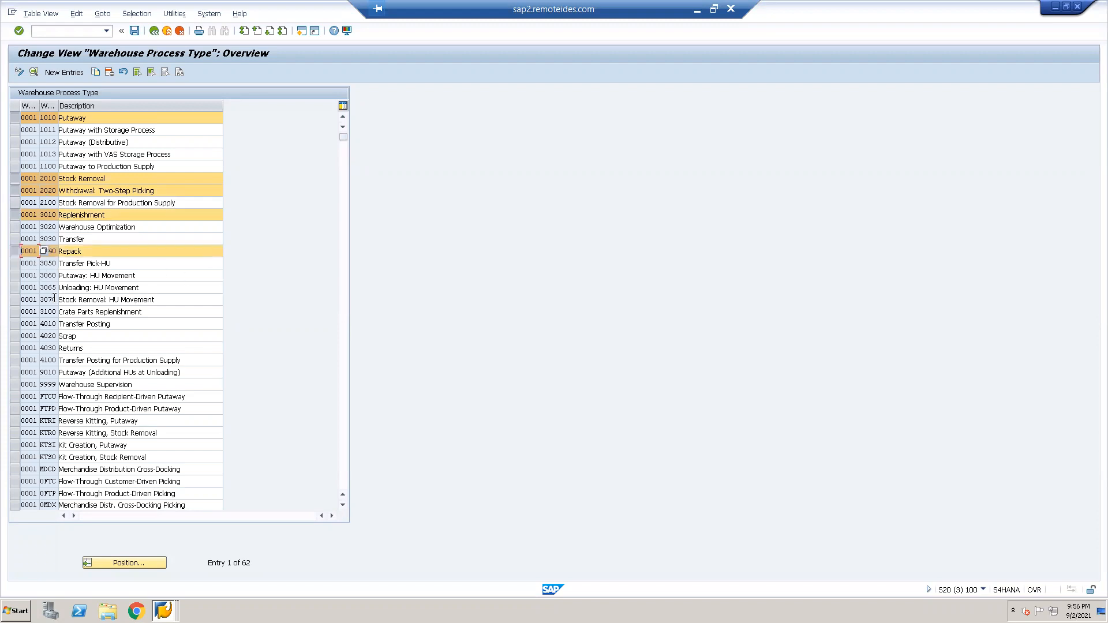
left_click(15, 301)
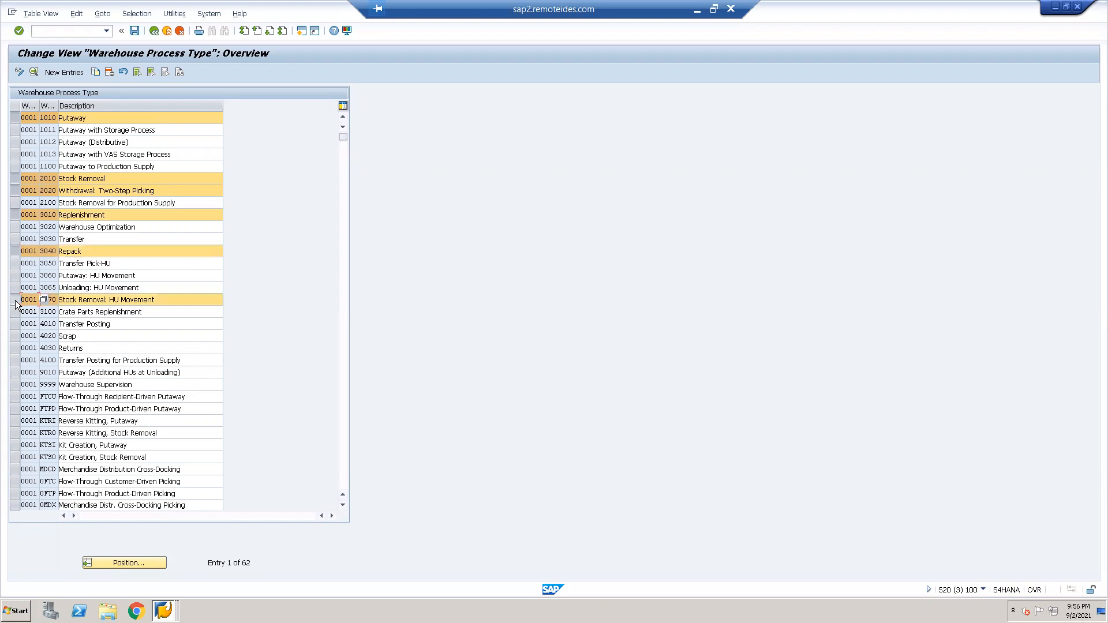
left_click(16, 300)
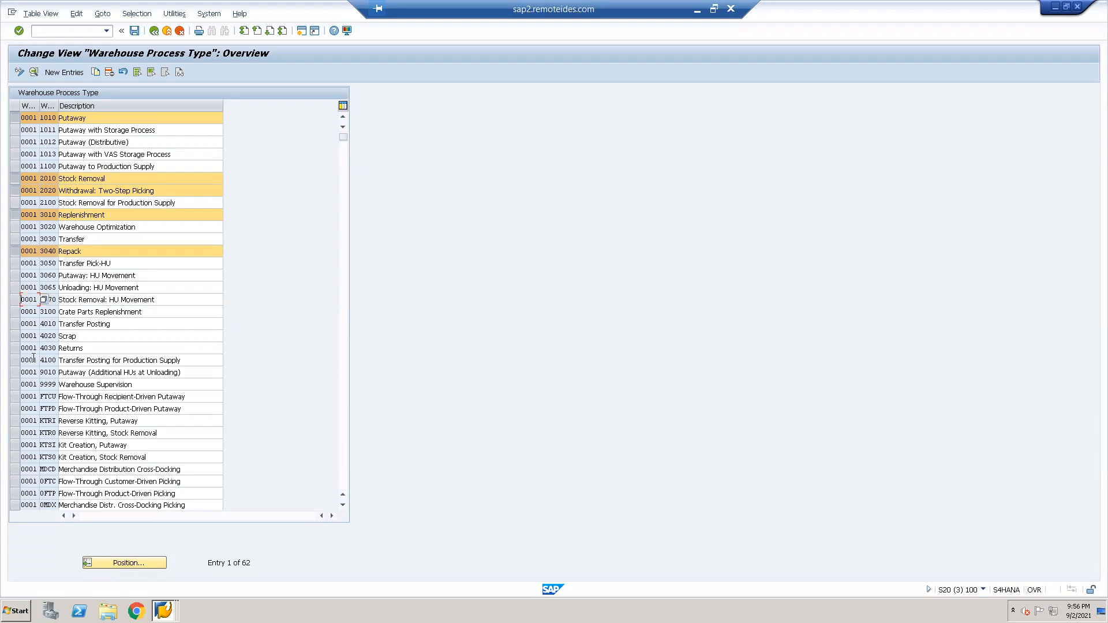
left_click(15, 324)
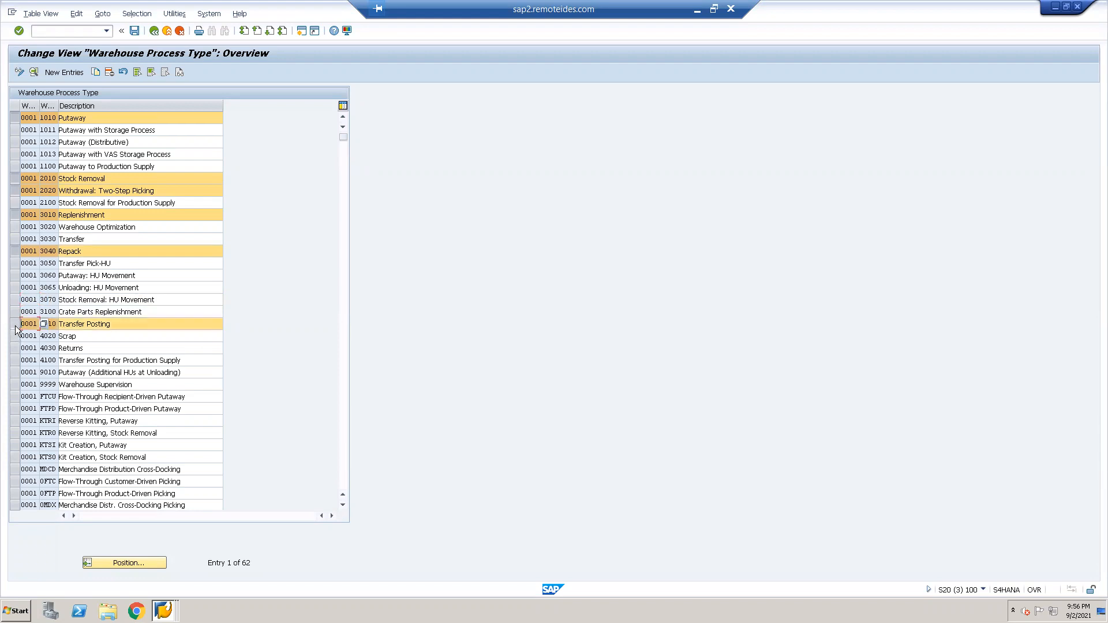
left_click(15, 325)
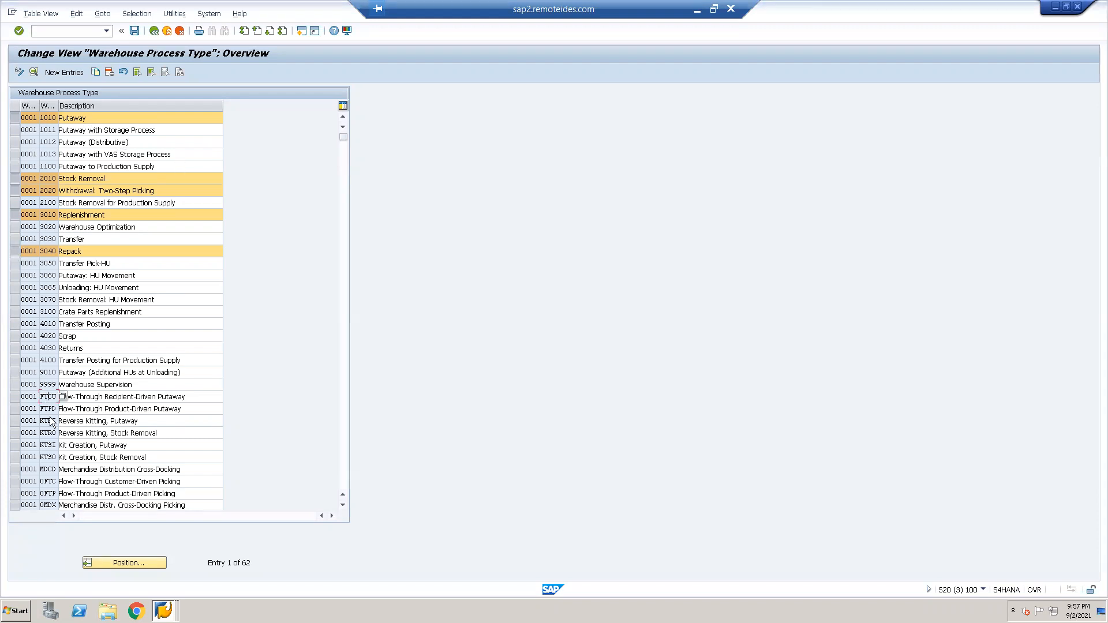
scroll(66, 417, "down", 6)
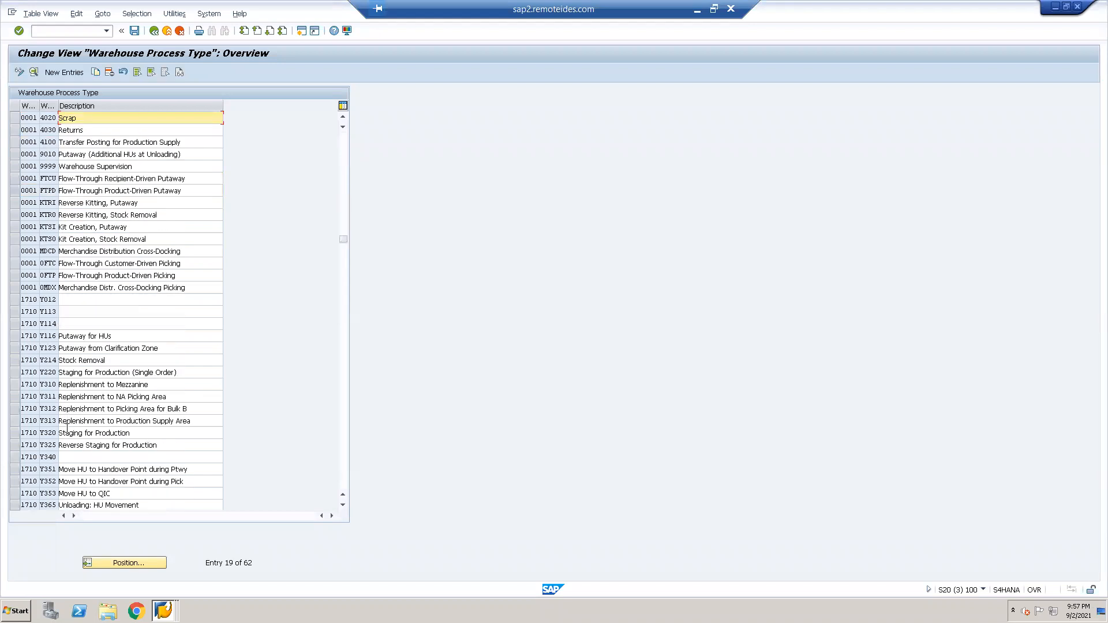
scroll(62, 388, "down", 6)
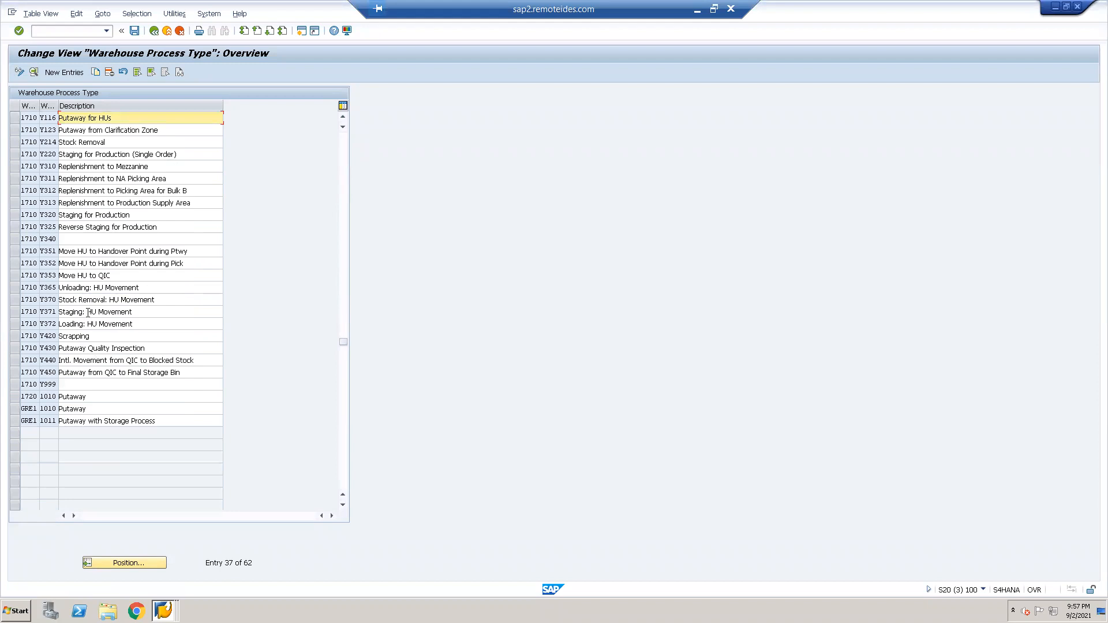
scroll(88, 312, "up", 12)
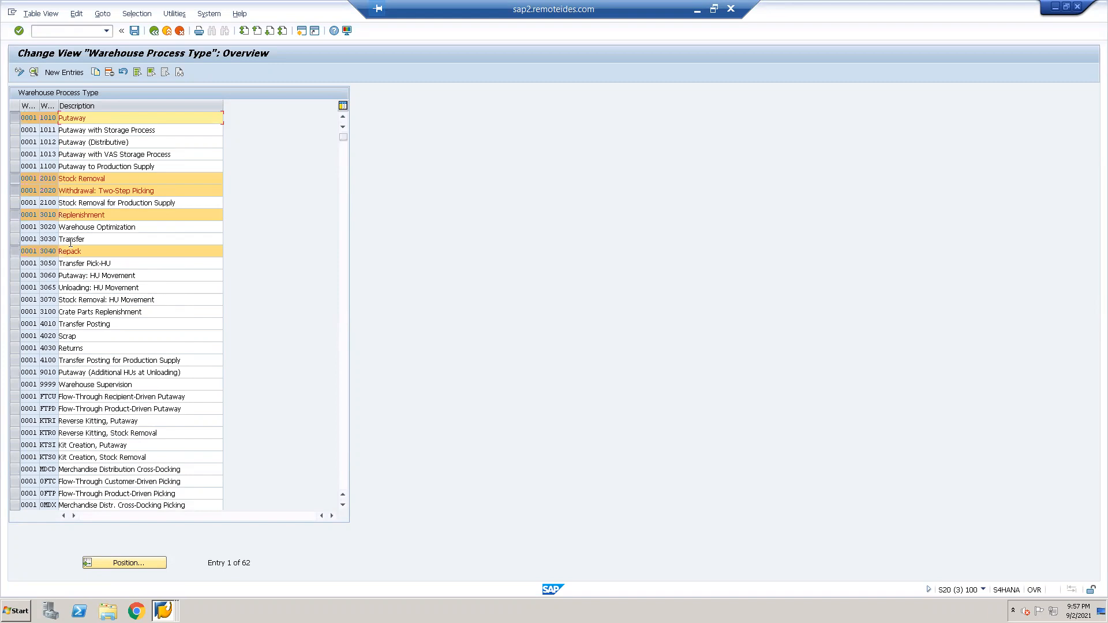
- Unmark all selected warehouse process types and return to the implementation guide
left_click(16, 252)
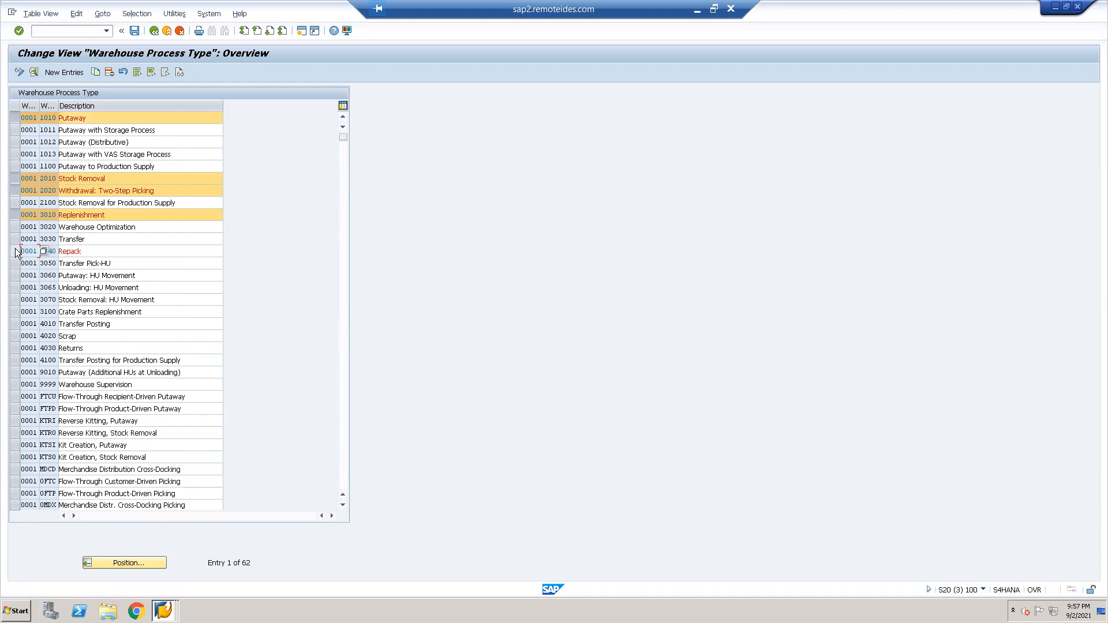
left_click(15, 215)
left_click(15, 190)
left_click(16, 179)
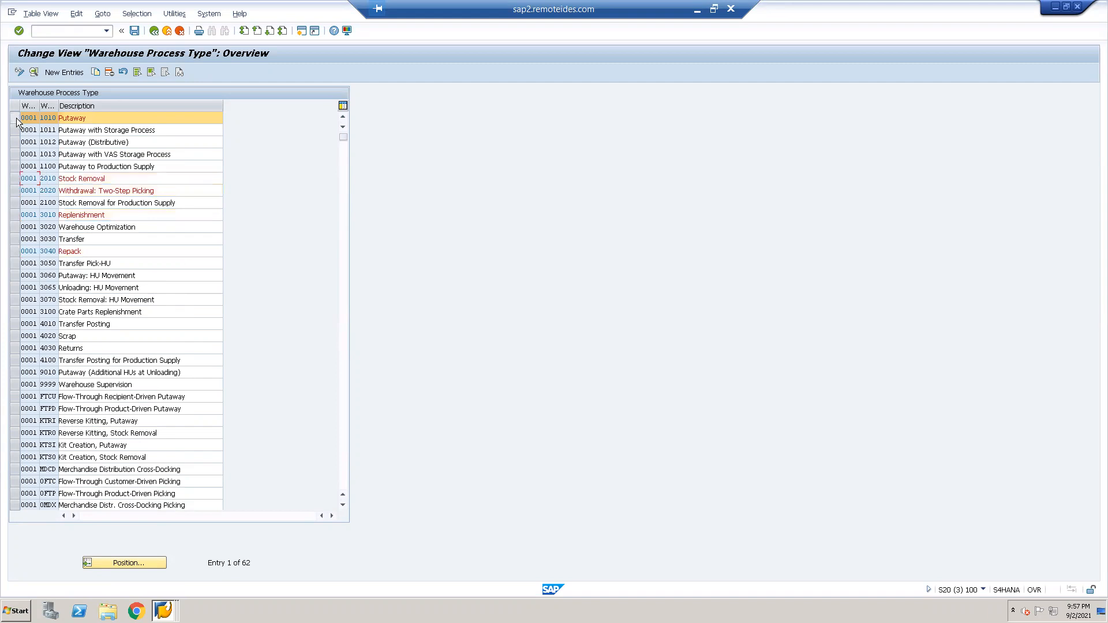
left_click(15, 118)
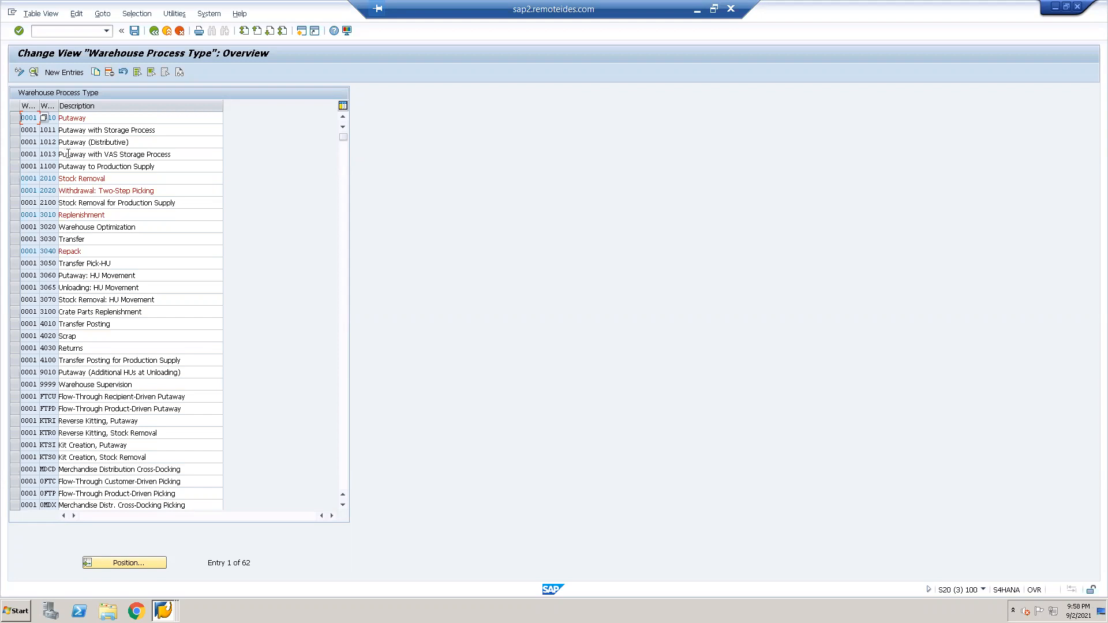
left_click(154, 31)
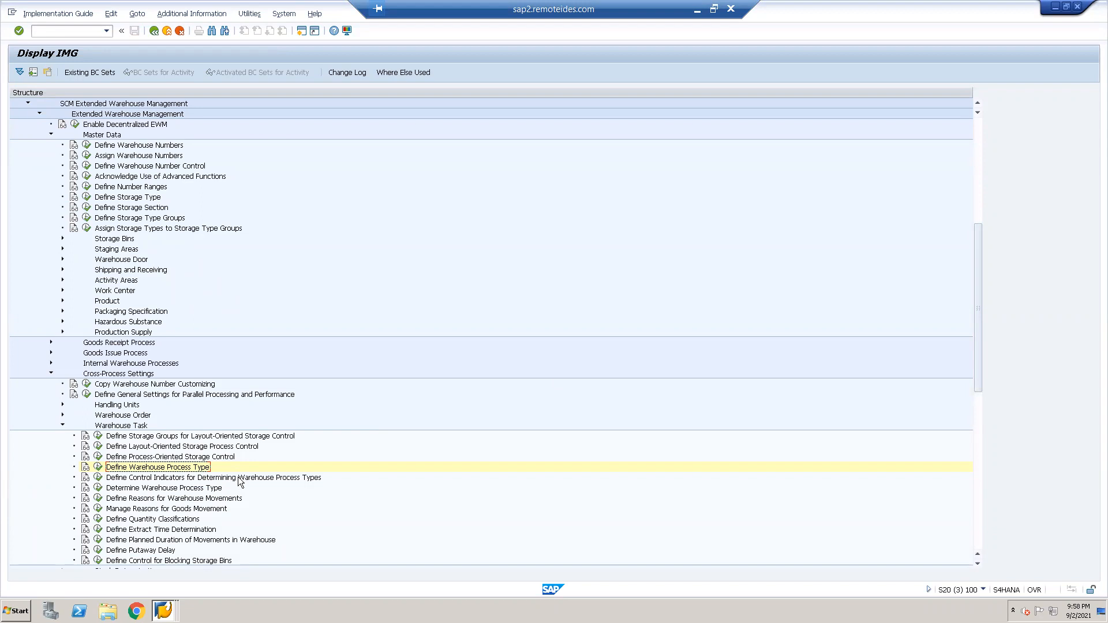
left_click(352, 34)
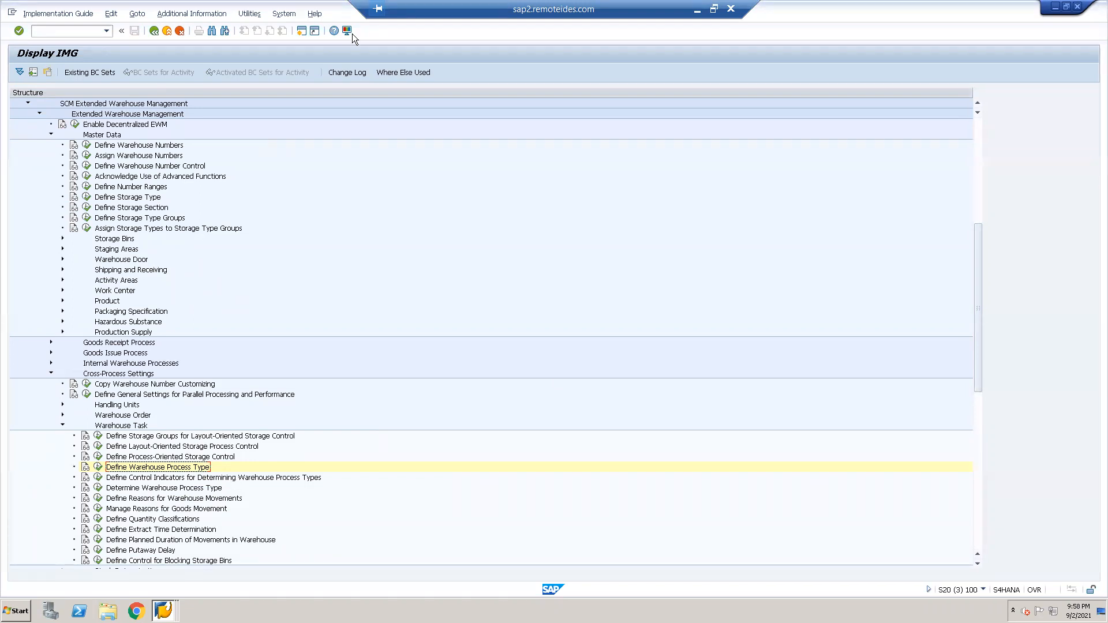